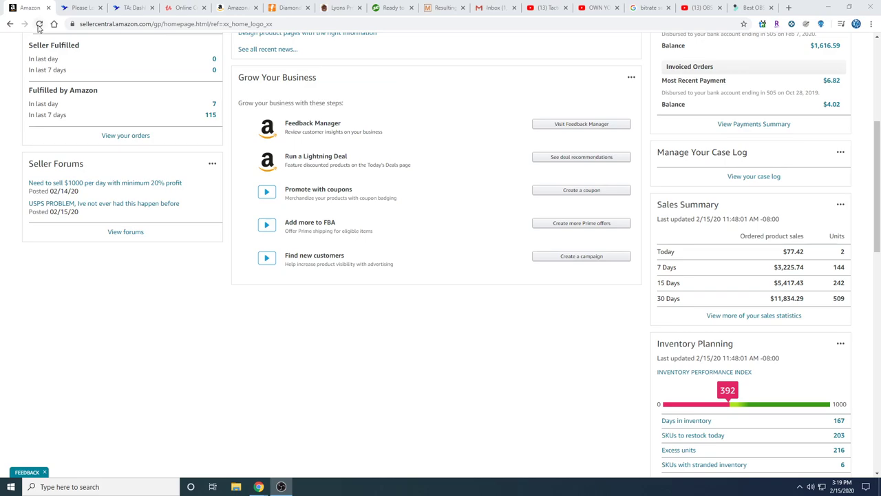
Reload the Seller Central homepage and switch to the Tactical Arbitrage site to open its dashboard.
left_click(40, 24)
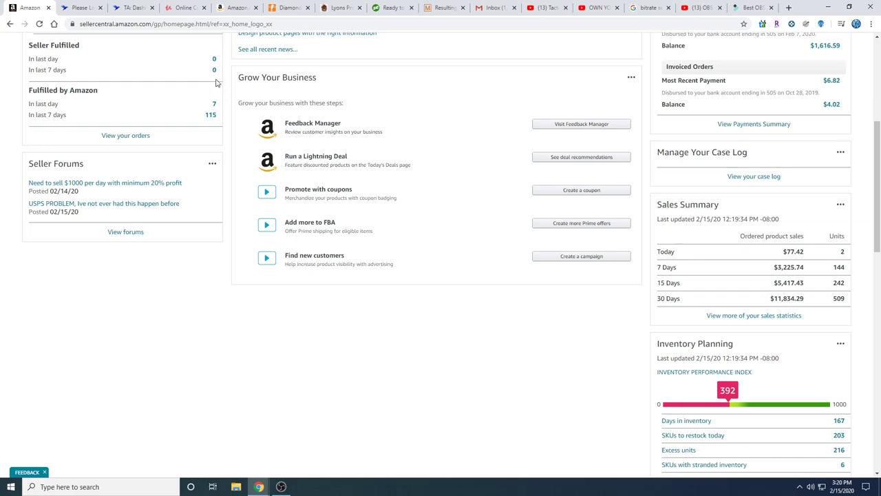
left_click(81, 9)
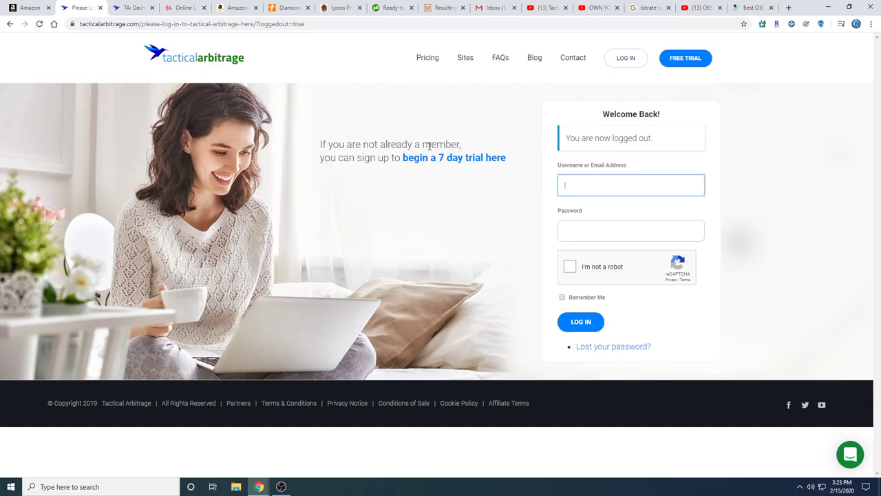
left_click(427, 62)
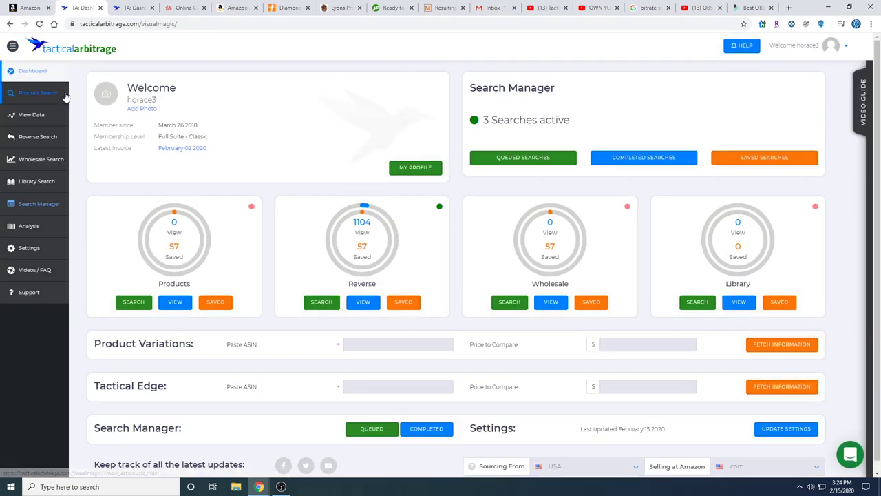
Collapse the navigation sidebar and look over the dashboard's Search Manager and search summary cards.
scroll(230, 74, "down", 1)
left_click(13, 47)
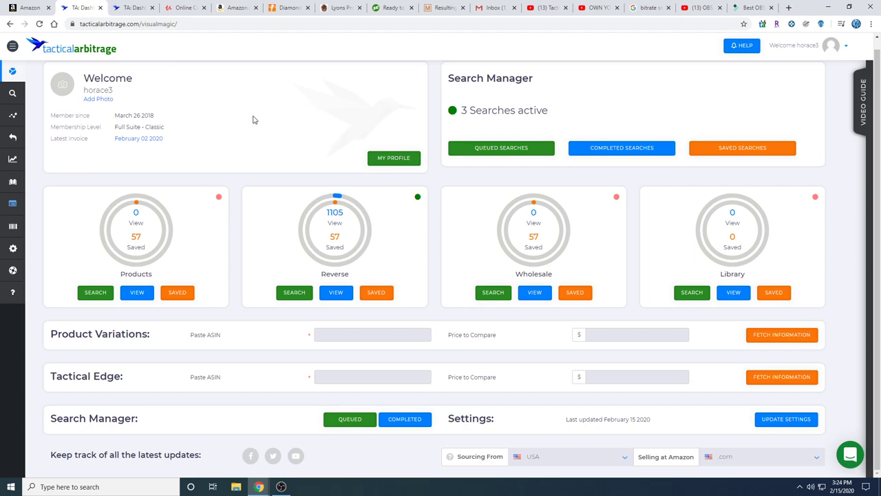
scroll(295, 142, "up", 1)
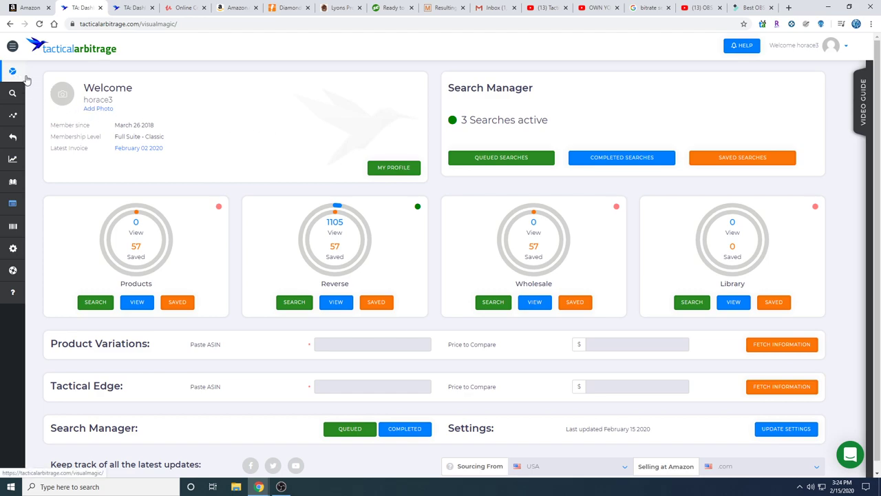
scroll(227, 172, "down", 1)
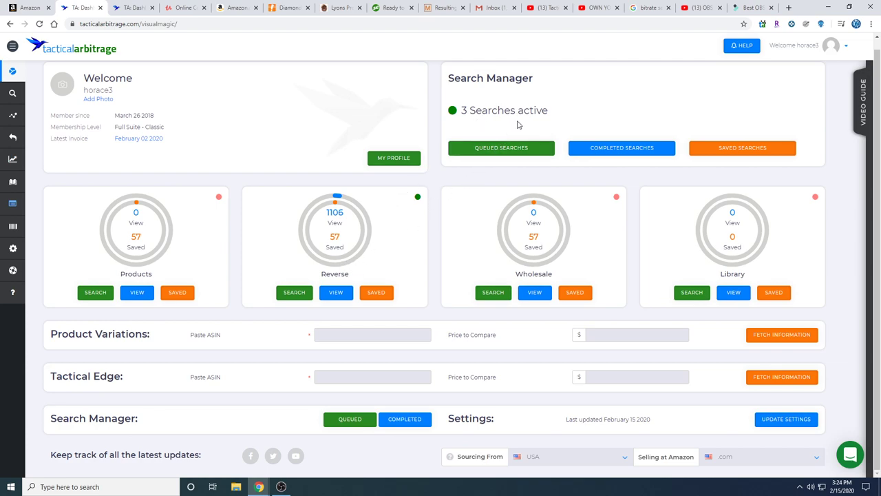
scroll(522, 148, "up", 1)
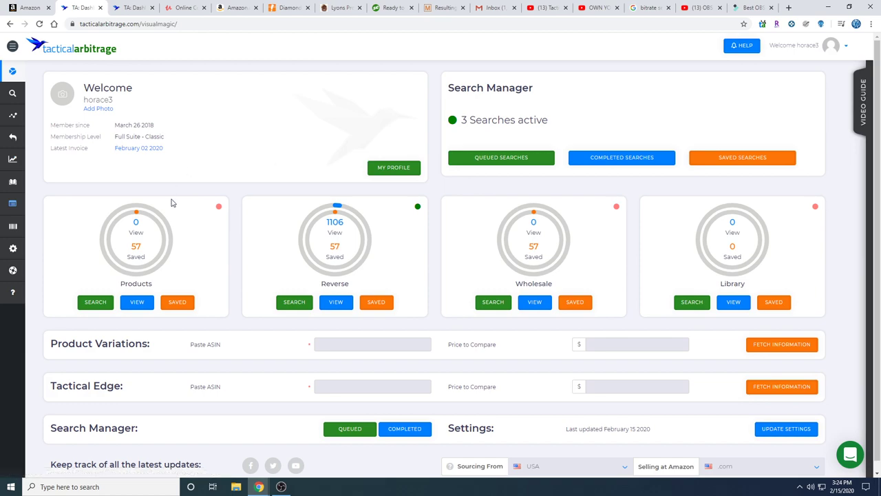
mouse_move(23, 157)
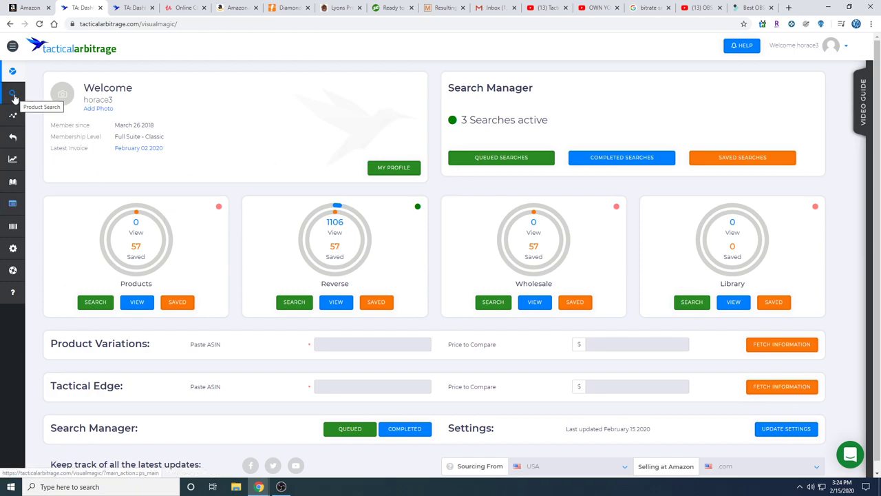
Open the Product Search page and, from there, the Reverse Search page.
left_click(14, 98)
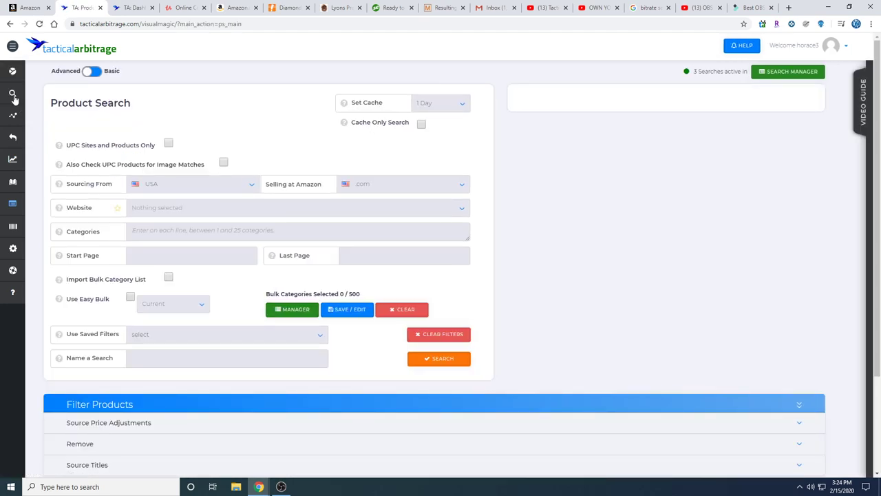
mouse_move(14, 123)
mouse_move(14, 138)
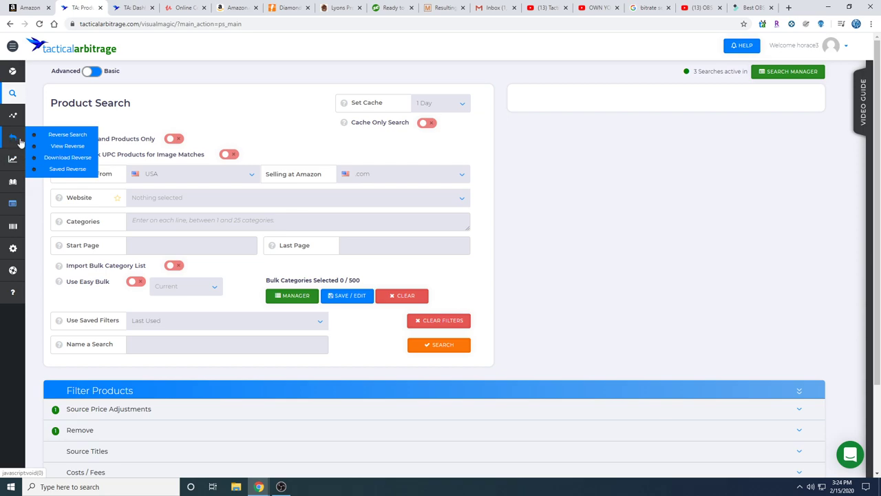
left_click(65, 136)
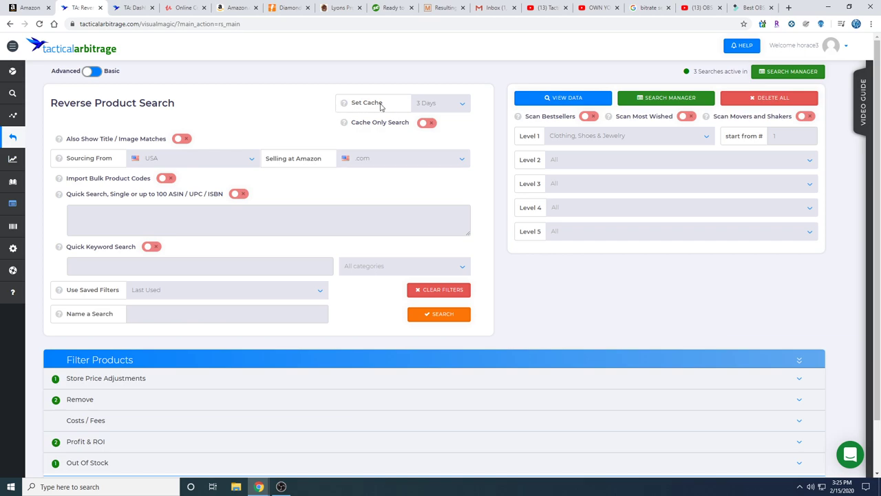
Look through the Set Cache durations of the reverse search, keeping 3 Days selected.
left_click(460, 108)
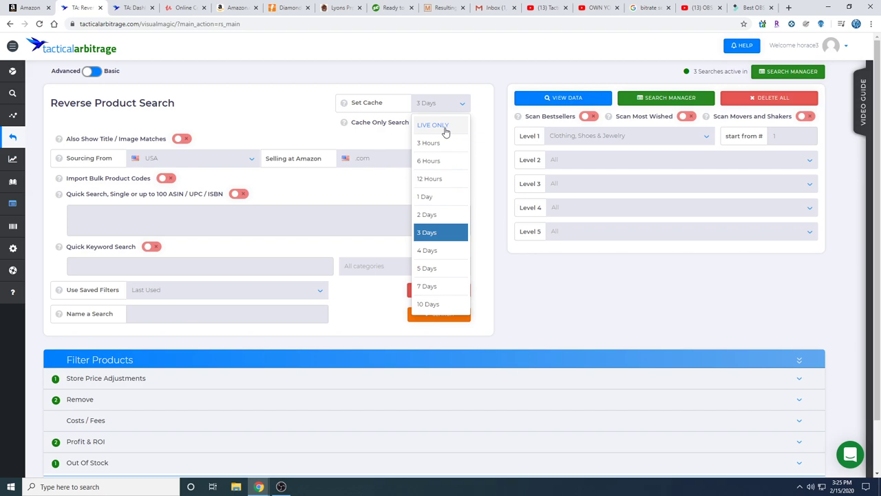
left_click(448, 232)
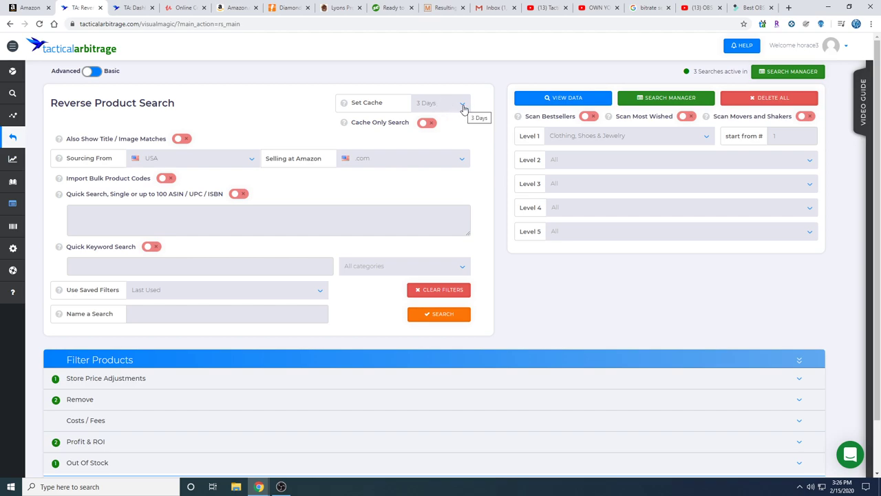
left_click(463, 107)
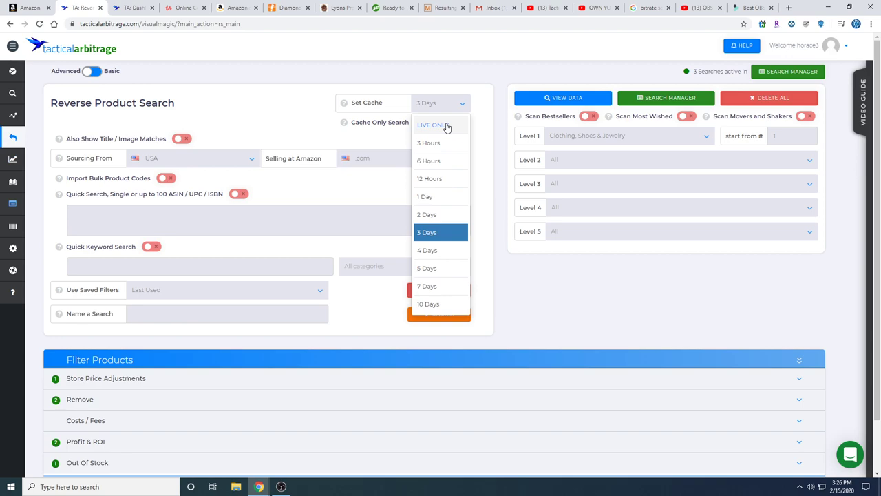
left_click(484, 152)
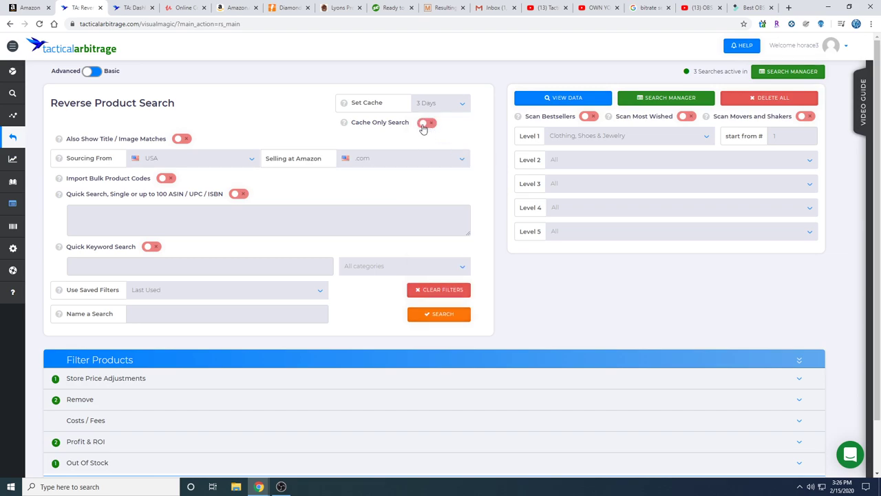
Read the help notes for Cache Only Search, Also Show Title / Image Matches and Import Bulk Product Codes, cancelling the Cache Only prompt.
left_click(344, 124)
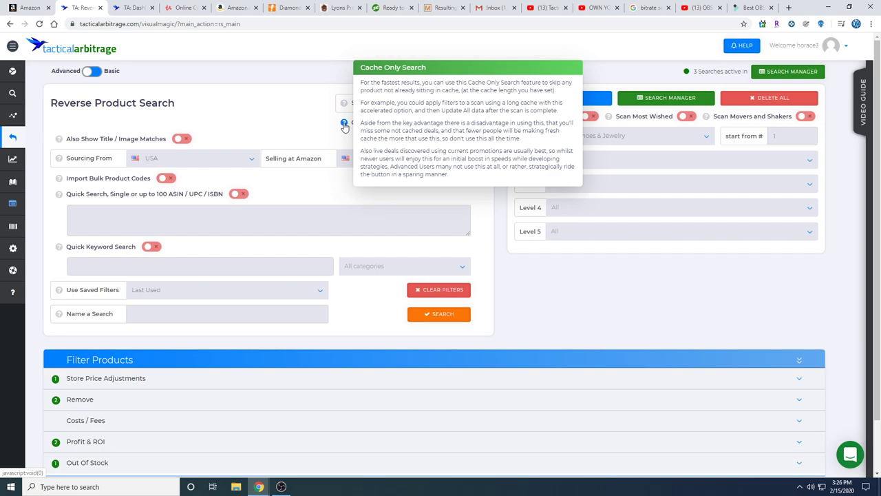
left_click(317, 122)
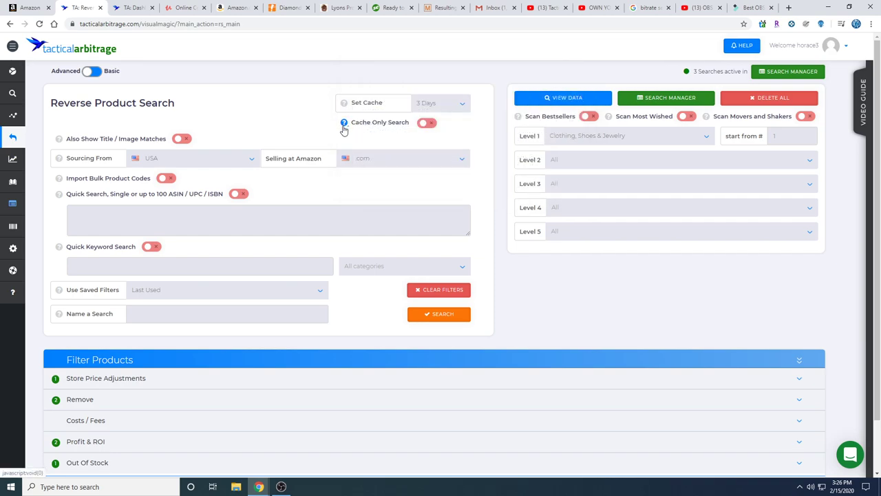
left_click(344, 124)
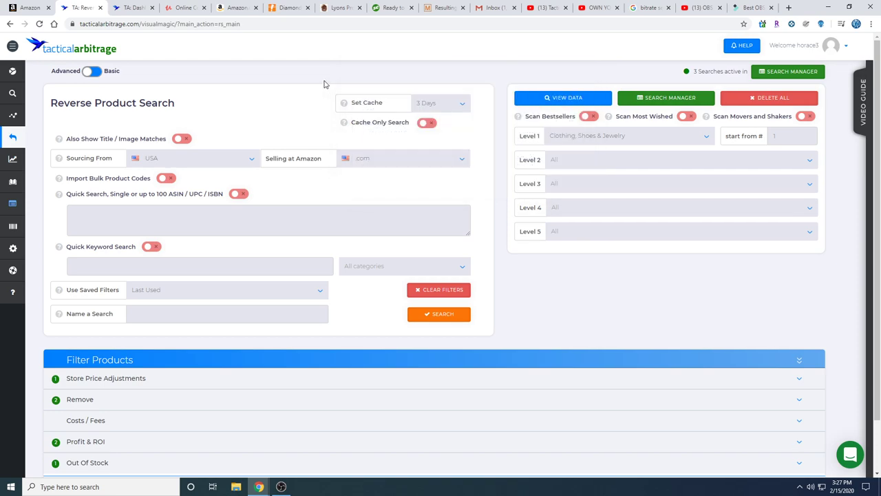
left_click(426, 124)
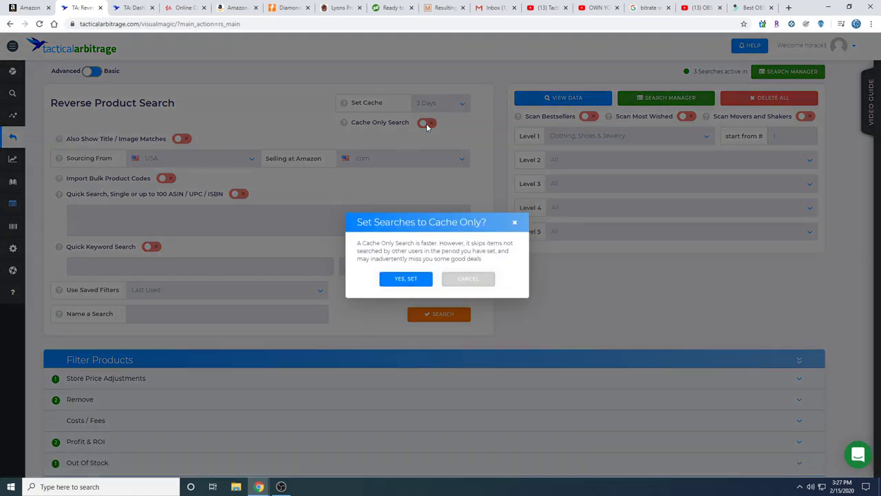
left_click(515, 222)
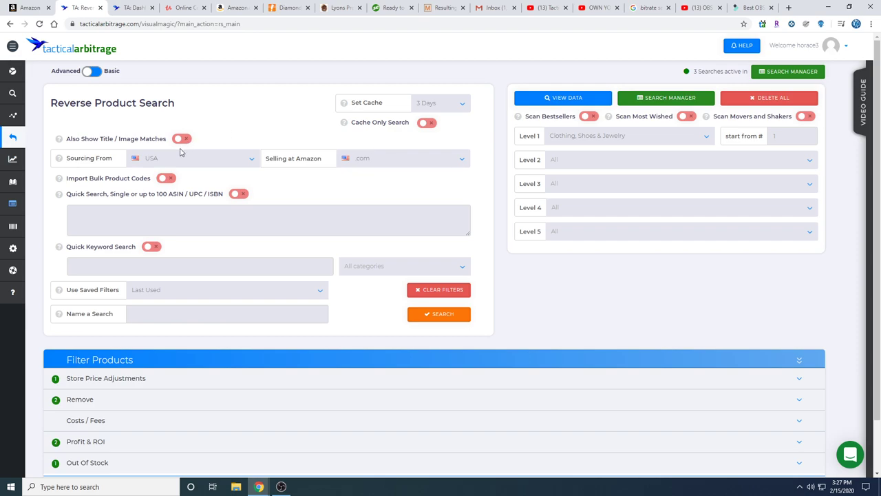
left_click(59, 142)
mouse_move(59, 179)
Open Product Search and examine which source websites and match types the Website list offers.
left_click(11, 95)
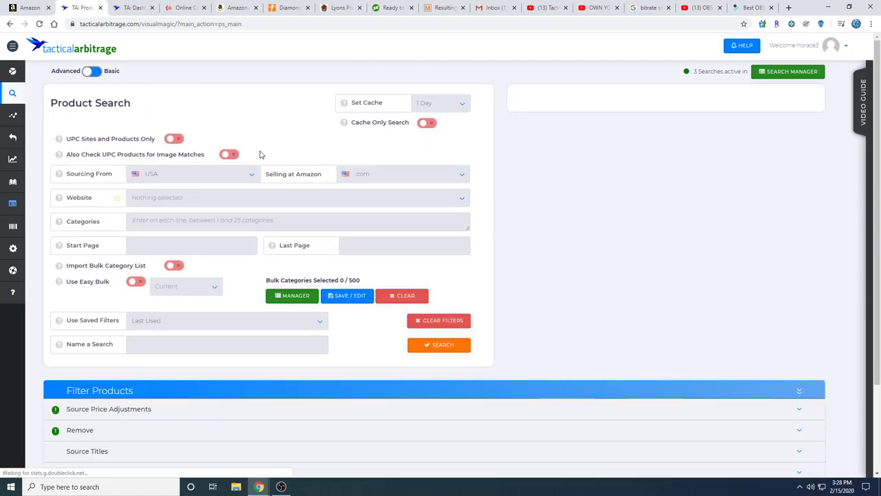
left_click(194, 205)
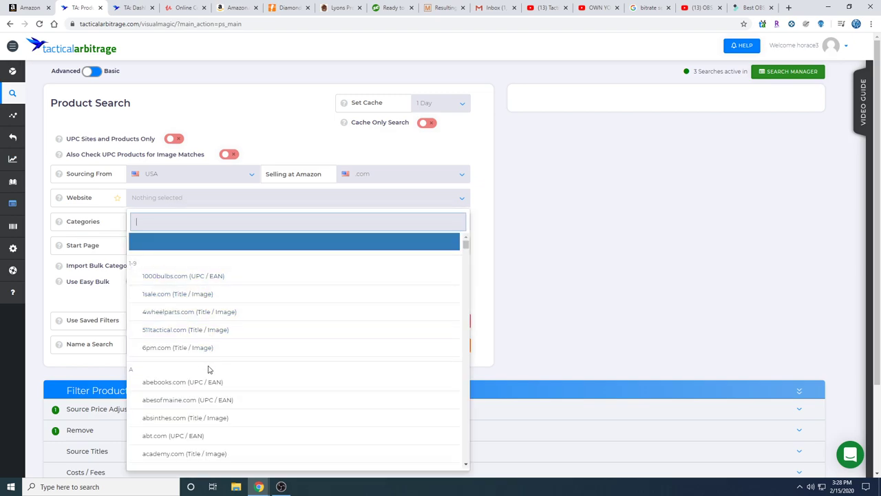
scroll(197, 355, "down", 3)
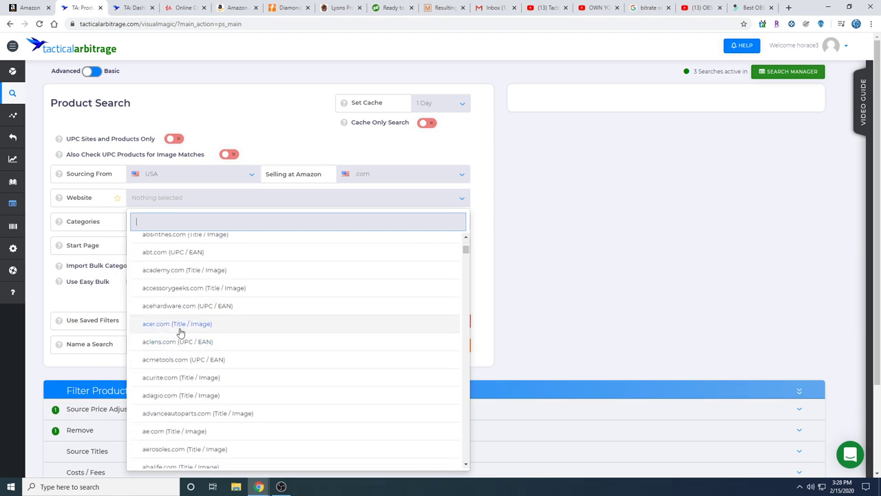
scroll(182, 358, "down", 1)
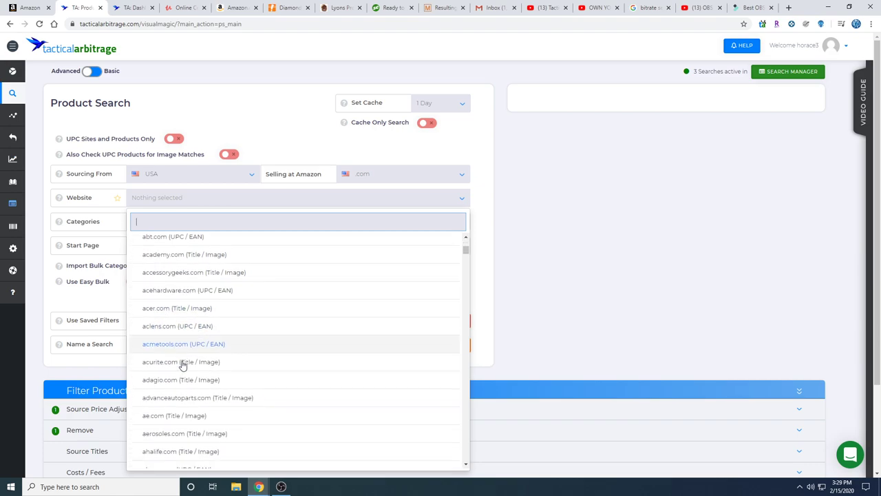
scroll(182, 365, "down", 2)
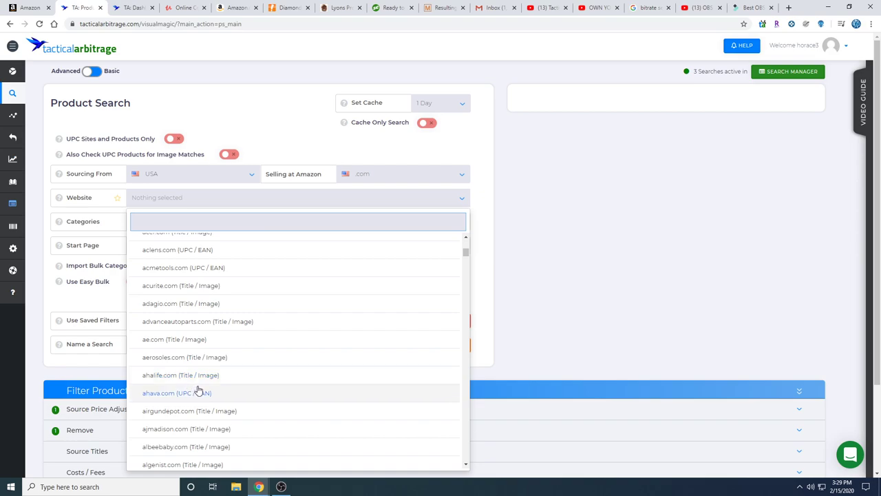
scroll(198, 390, "down", 4)
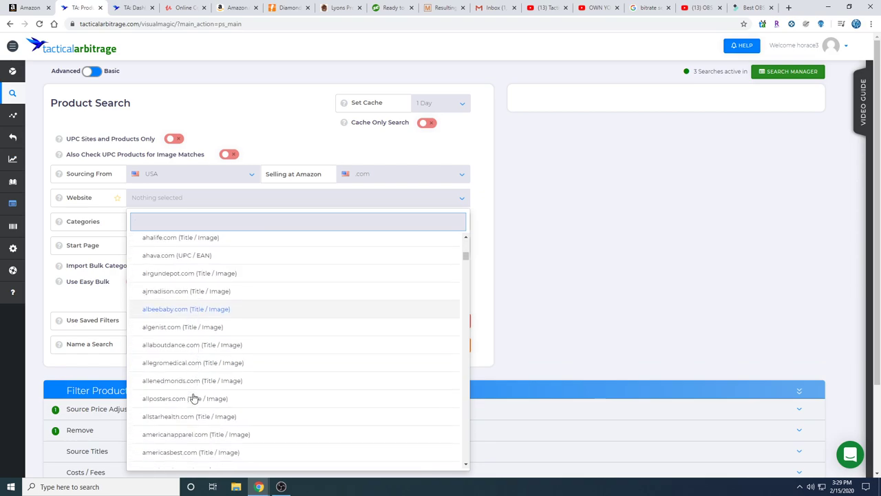
scroll(187, 386, "down", 5)
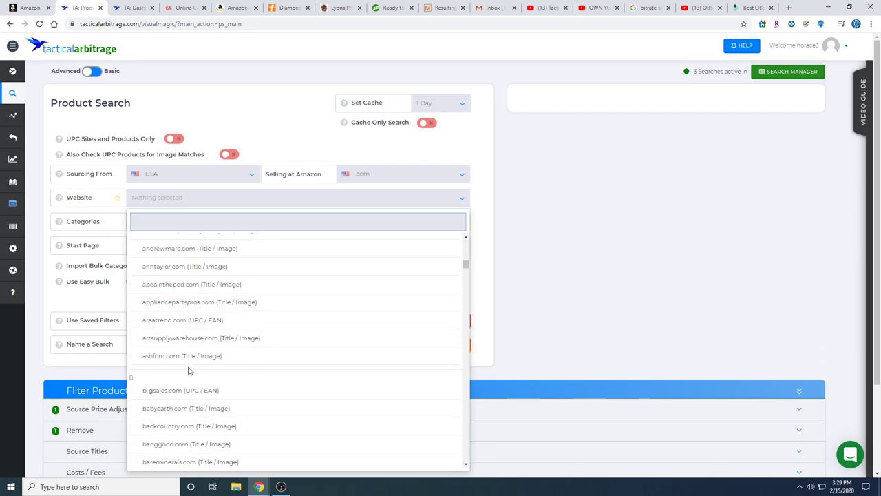
scroll(189, 371, "down", 1)
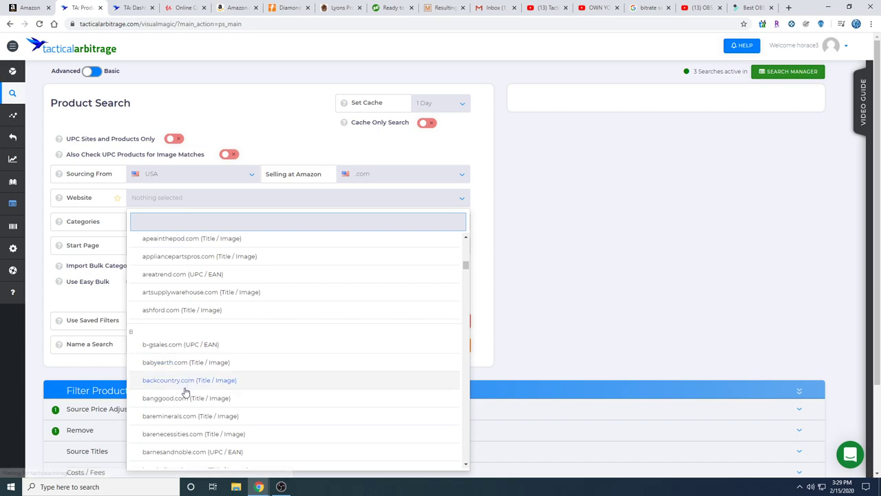
scroll(188, 389, "down", 3)
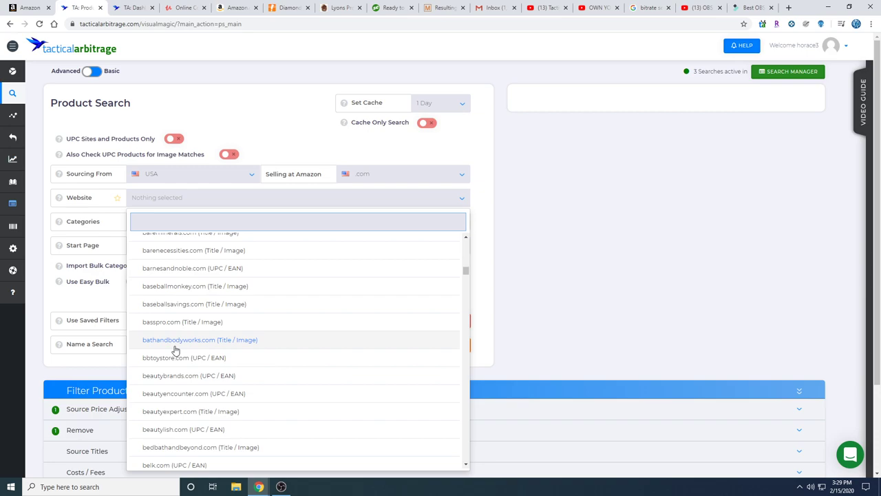
left_click(252, 135)
Return to Reverse Search, place the cursor in the ASIN / UPC / ISBN quick search box, and look over the product filter sections.
mouse_move(12, 138)
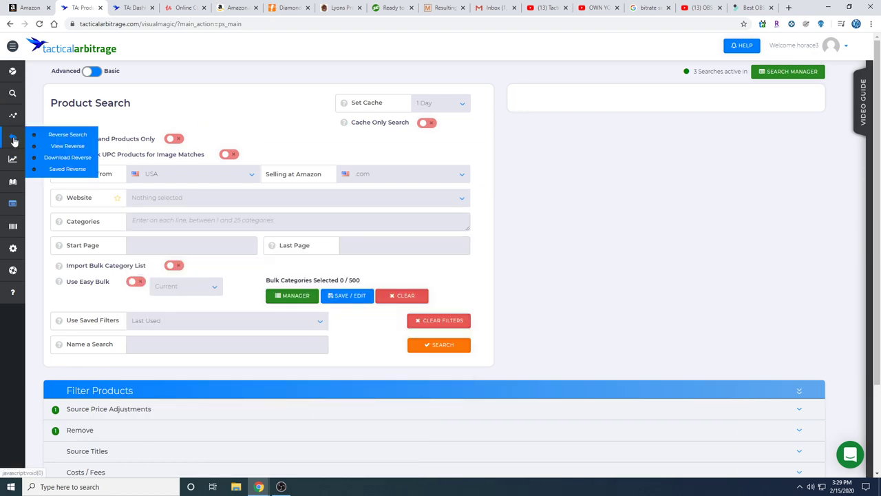
left_click(59, 139)
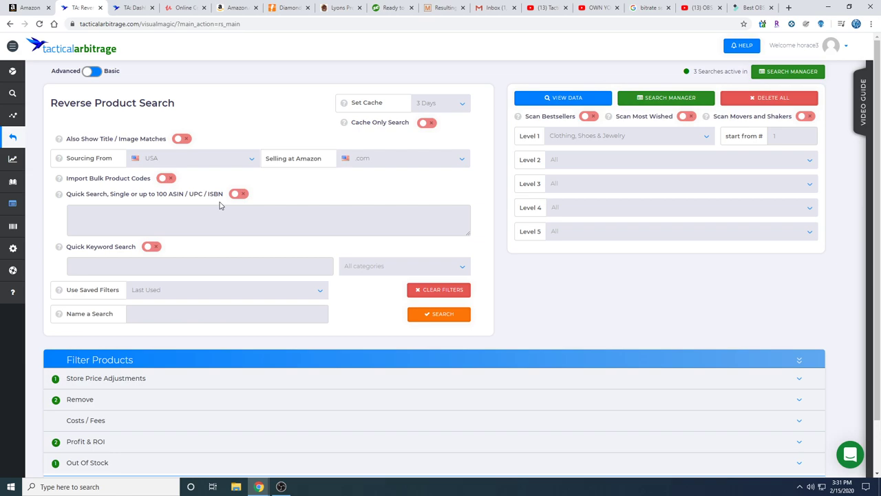
left_click(126, 219)
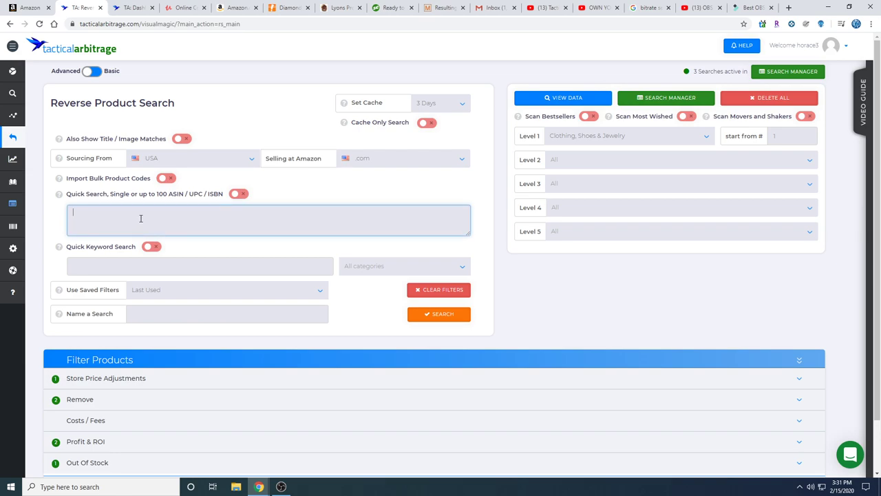
scroll(172, 218, "down", 1)
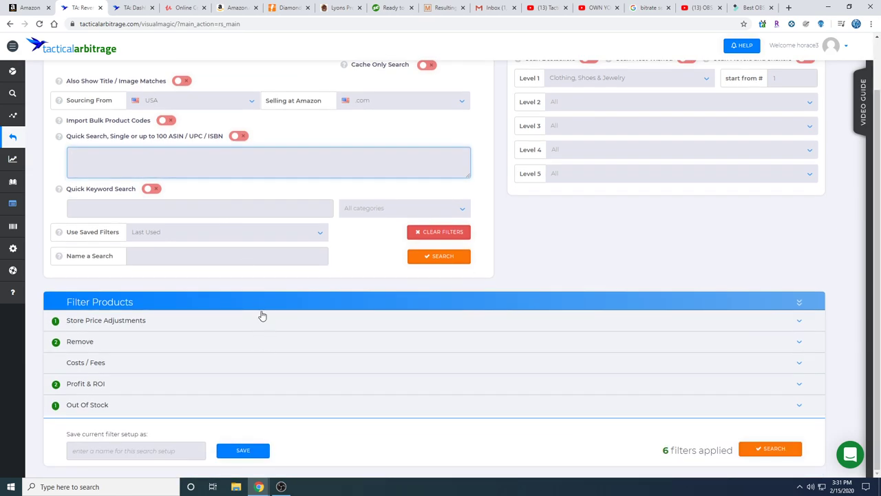
scroll(266, 278, "up", 1)
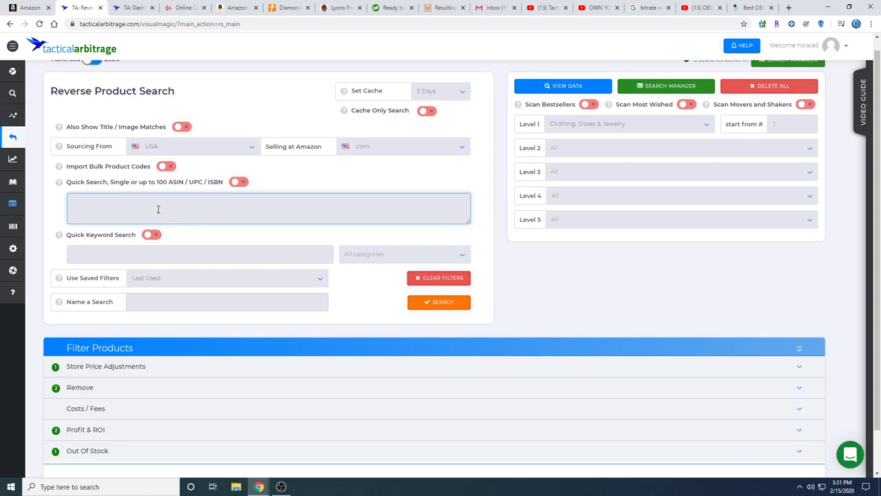
scroll(158, 208, "up", 1)
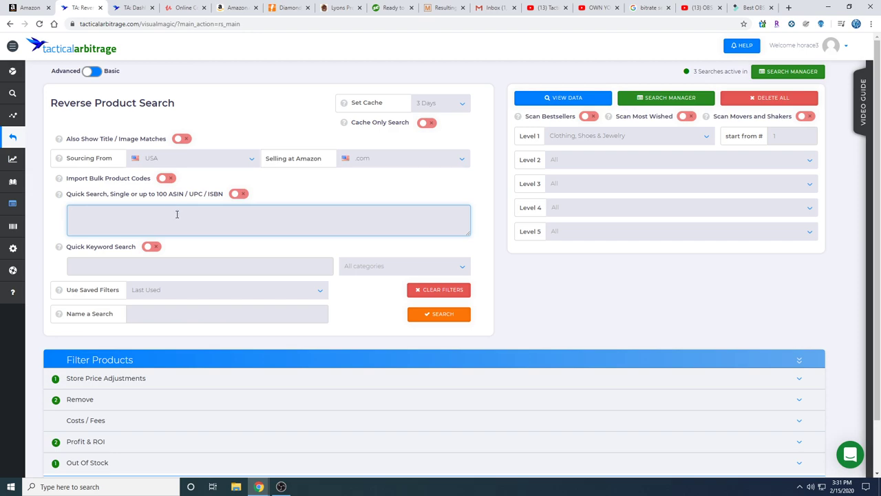
Turn on Quick Keyword Search for the reverse search and enter the keyword cuisinart.
left_click(151, 248)
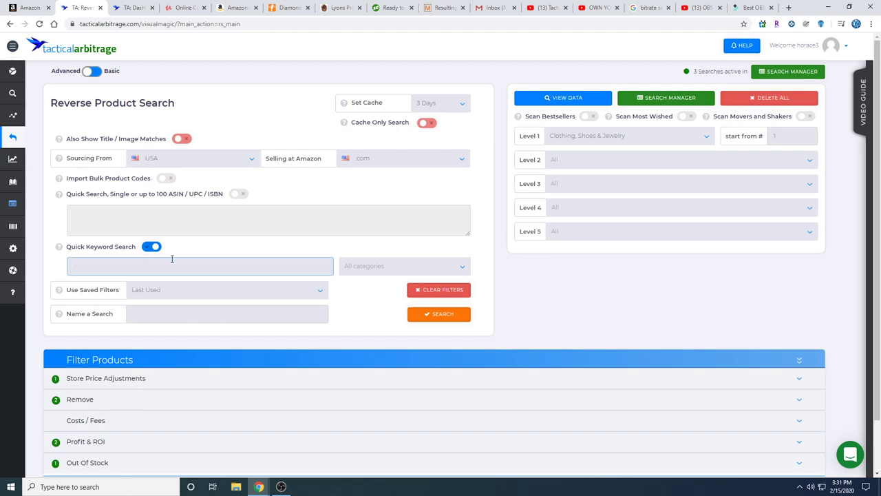
type("cuisinart")
scroll(561, 386, "down", 1)
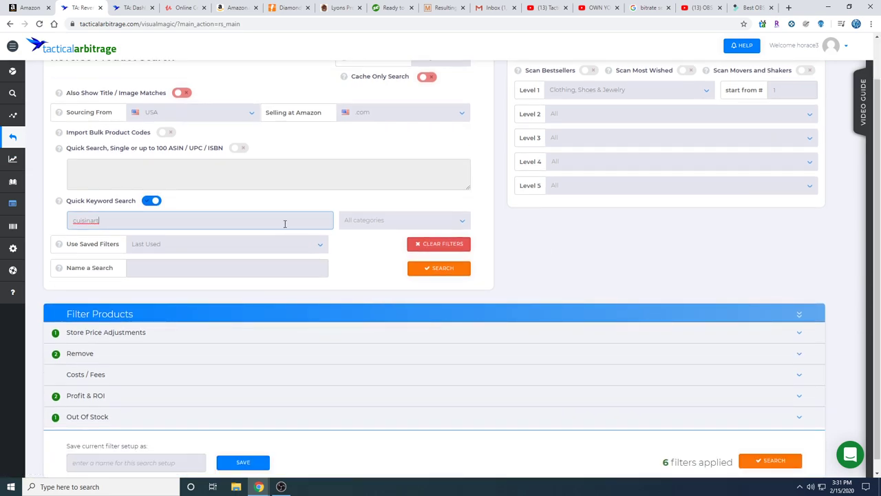
Look through the categories available for the keyword search, keeping All categories selected.
left_click(406, 224)
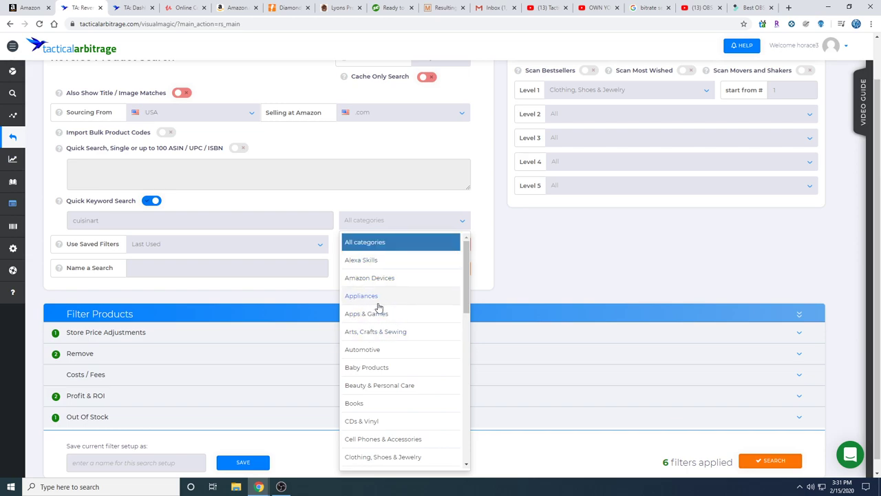
scroll(375, 307, "down", 4)
scroll(379, 307, "down", 3)
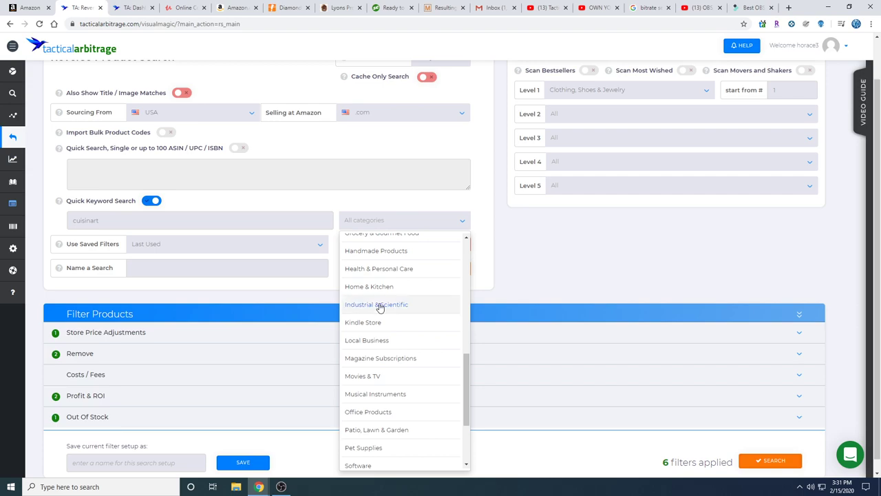
scroll(379, 307, "up", 2)
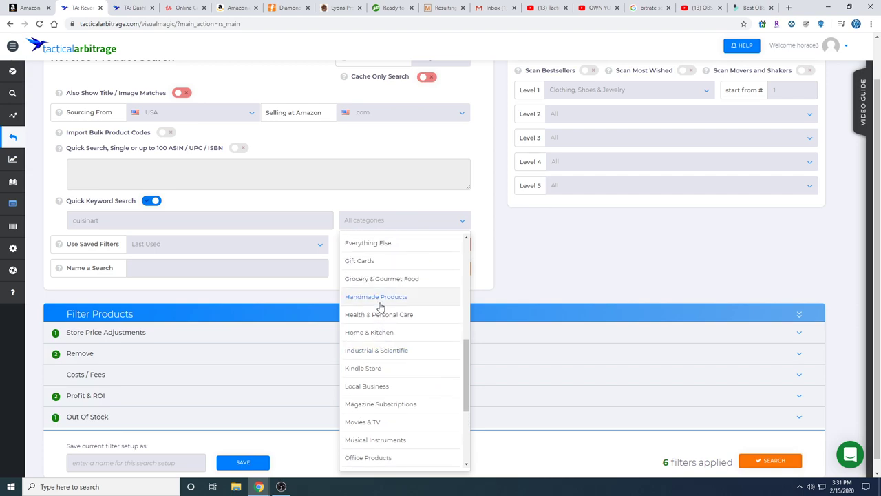
scroll(381, 307, "down", 2)
scroll(379, 306, "down", 3)
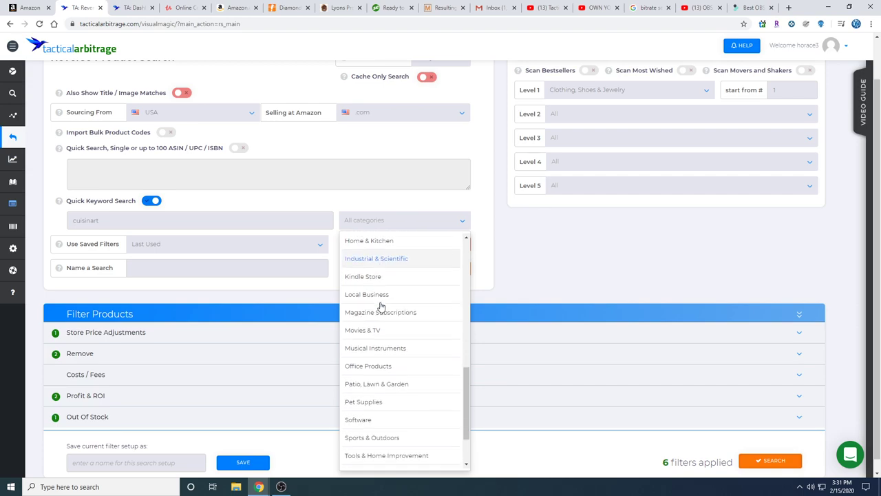
left_click(311, 292)
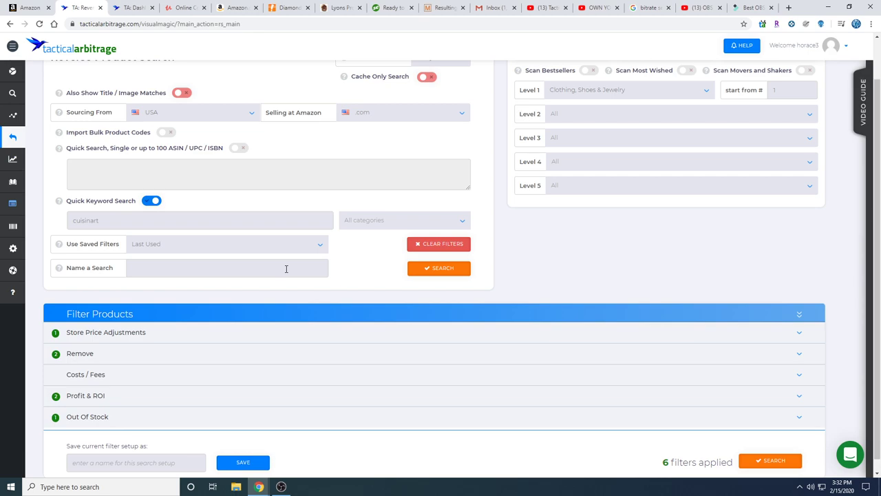
scroll(483, 207, "up", 1)
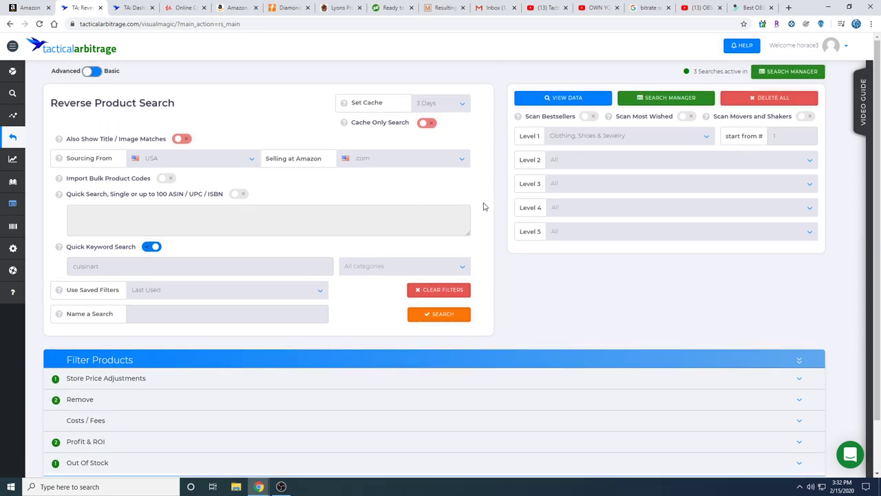
Turn on Scan Bestsellers and set its Level 1 category to Toys & Games.
left_click(587, 117)
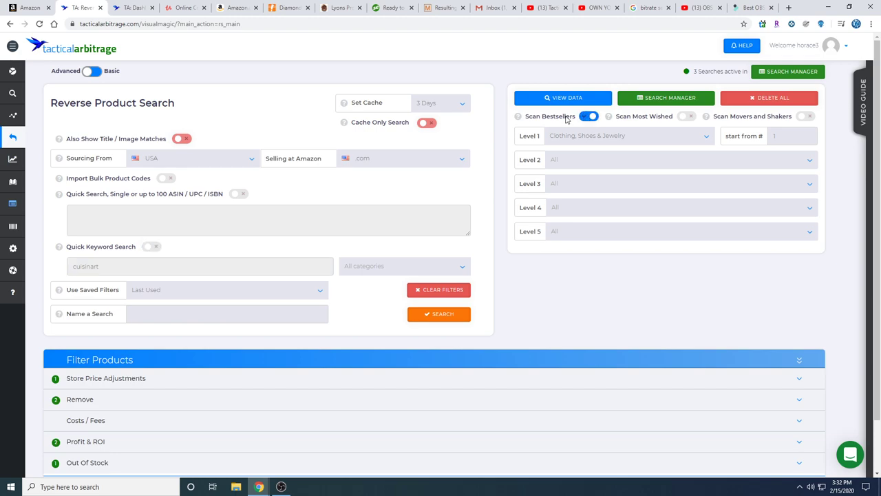
left_click(616, 135)
scroll(628, 177, "down", 3)
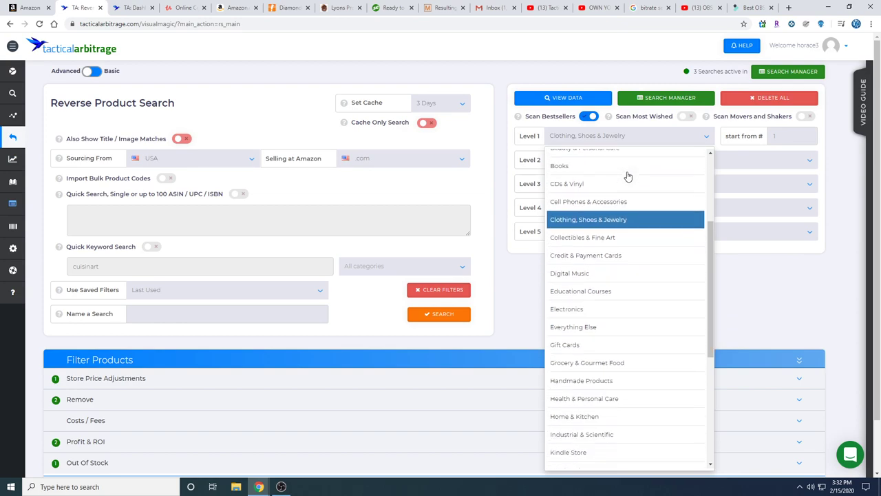
scroll(627, 177, "down", 4)
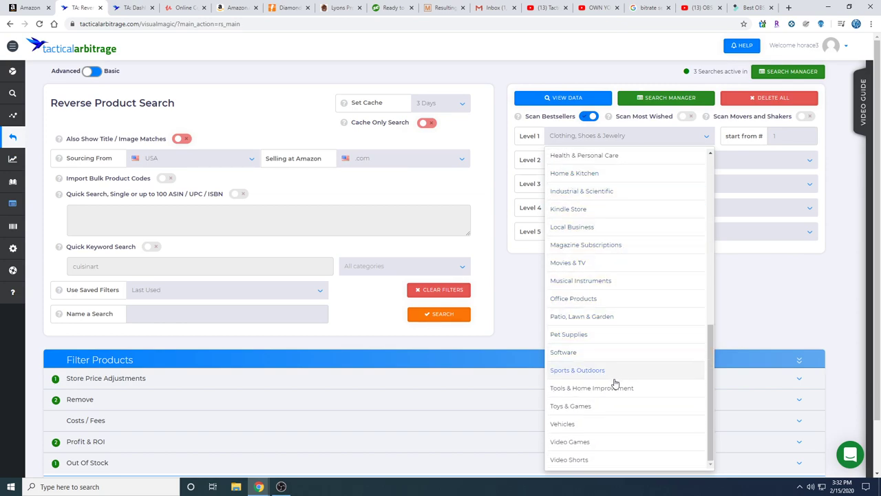
left_click(589, 406)
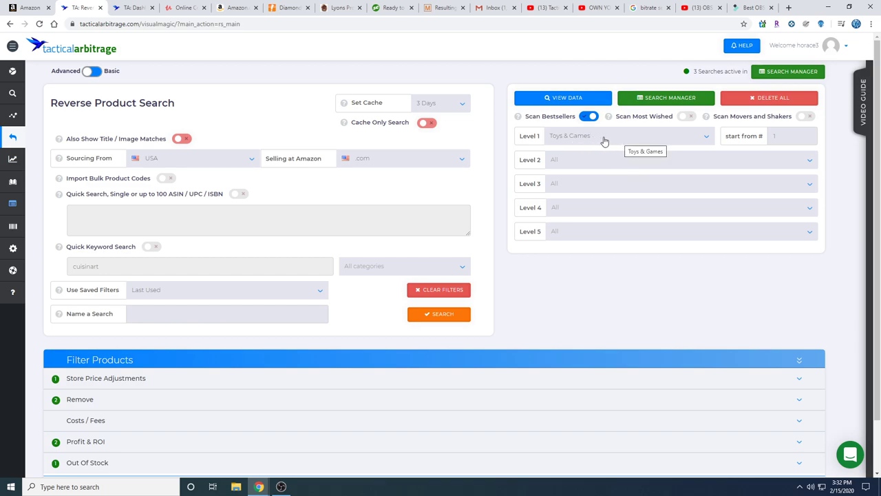
Set the Level 2 category to Featured Categories and look over the Level 3 subcategories, leaving Level 3 at All.
left_click(608, 164)
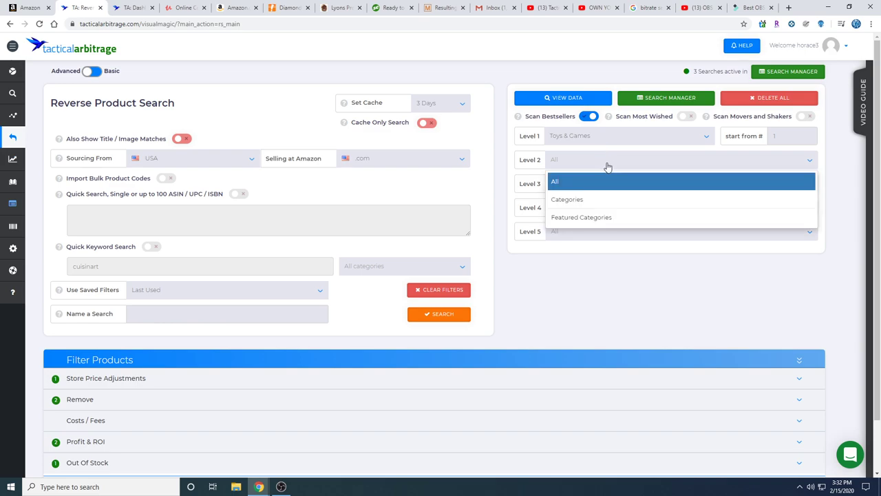
left_click(608, 219)
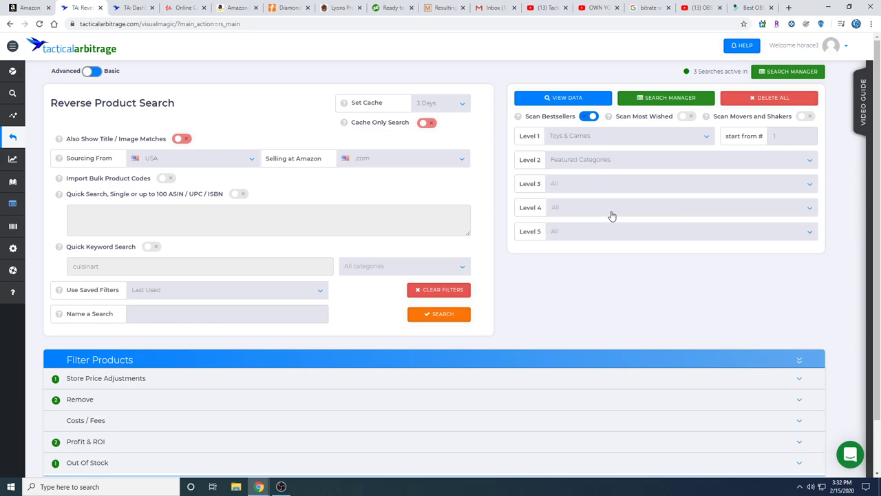
left_click(632, 189)
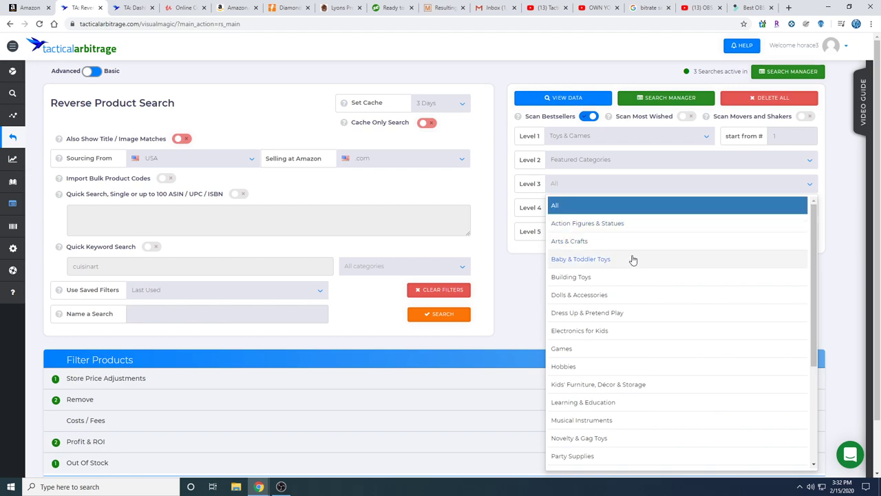
scroll(631, 261, "down", 1)
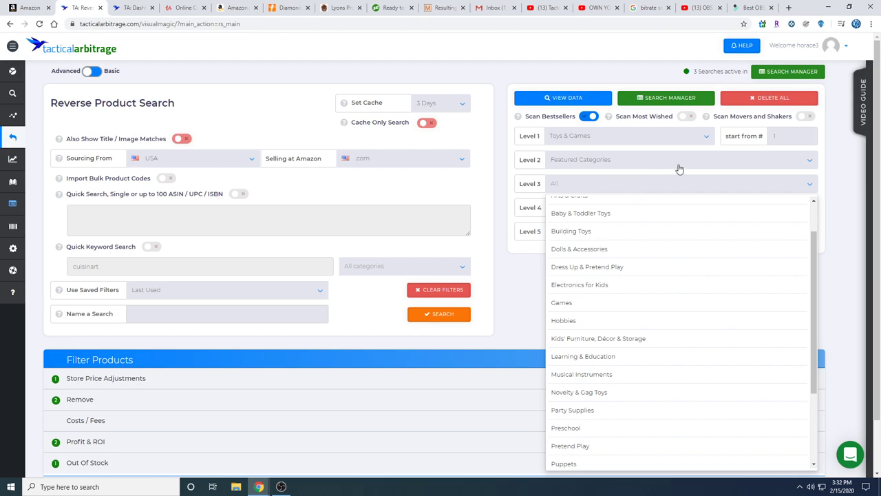
left_click(809, 187)
left_click(811, 163)
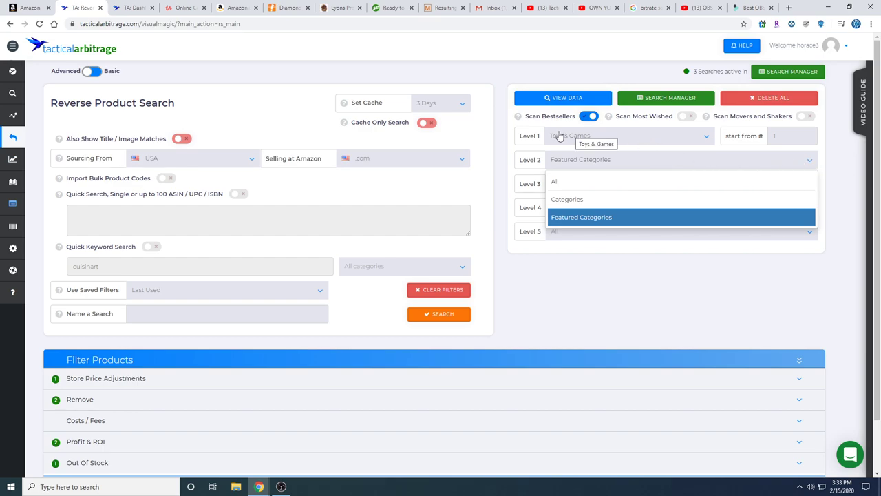
left_click(506, 137)
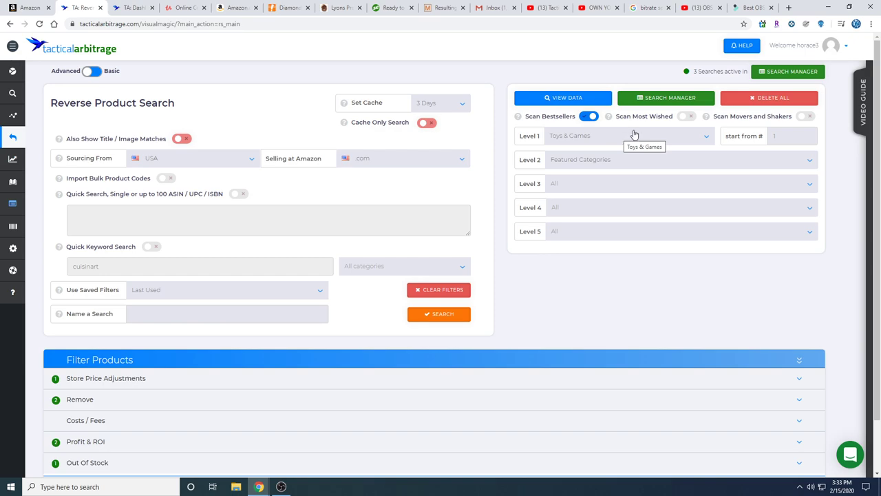
Switch from Scan Bestsellers to Scan Most Wished and choose the Toys & Games category.
left_click(589, 121)
left_click(683, 118)
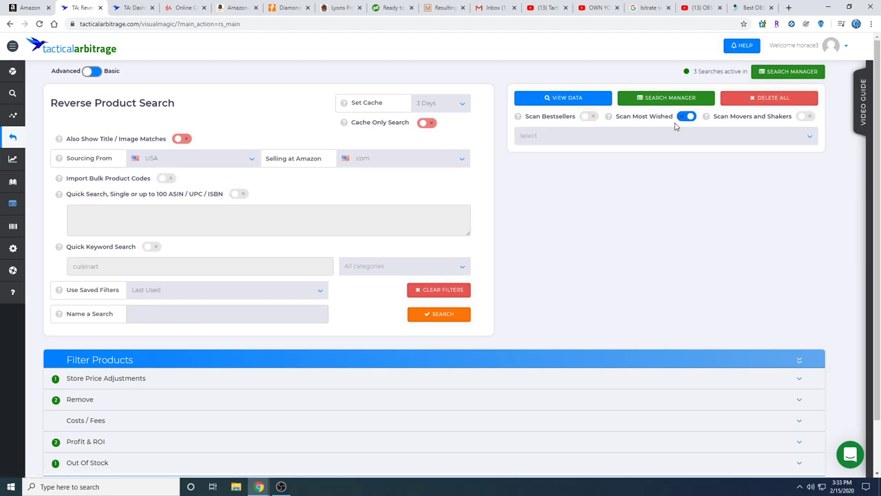
left_click(667, 137)
scroll(661, 191, "down", 2)
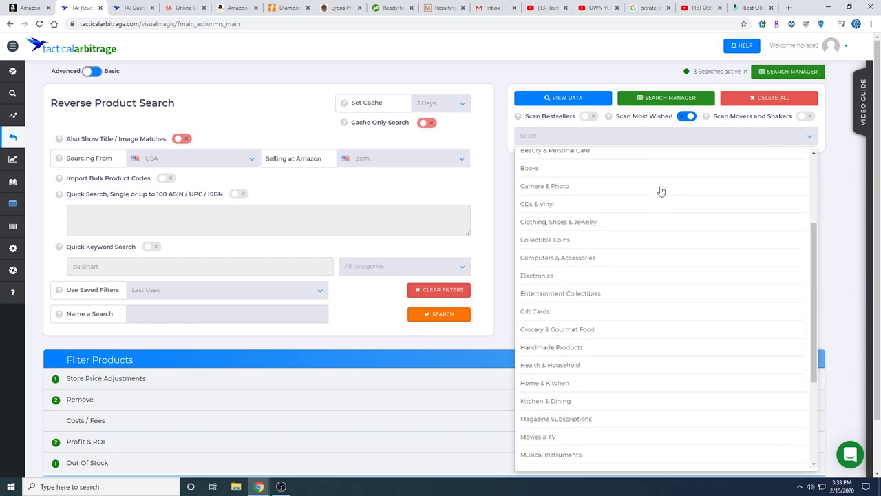
scroll(661, 191, "up", 2)
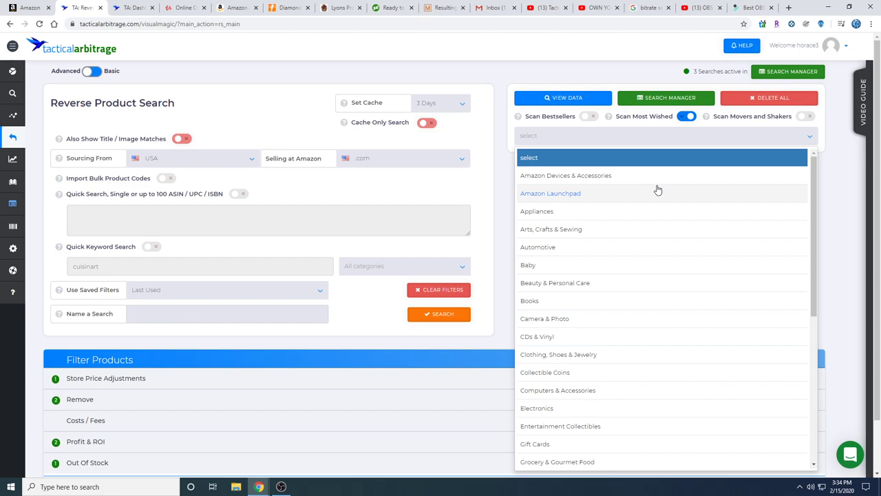
scroll(659, 191, "down", 5)
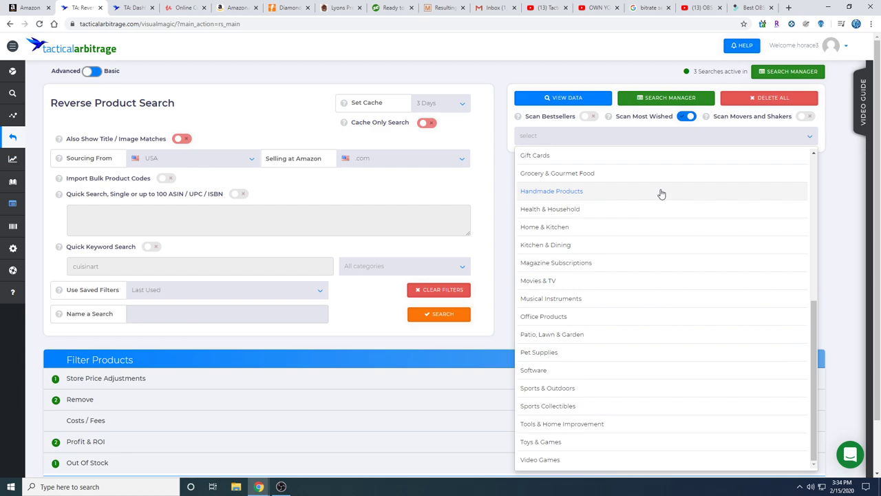
left_click(565, 443)
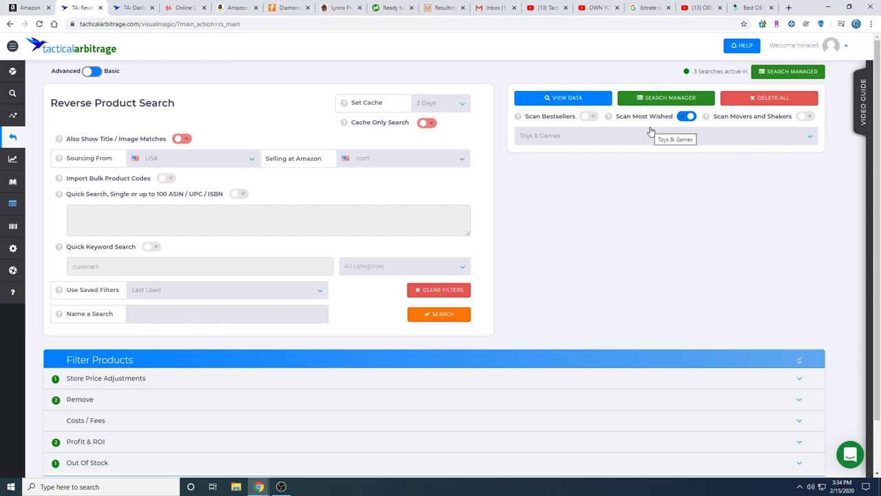
Switch from Scan Most Wished to Scan Movers and Shakers and look over its categories without choosing one.
left_click(685, 117)
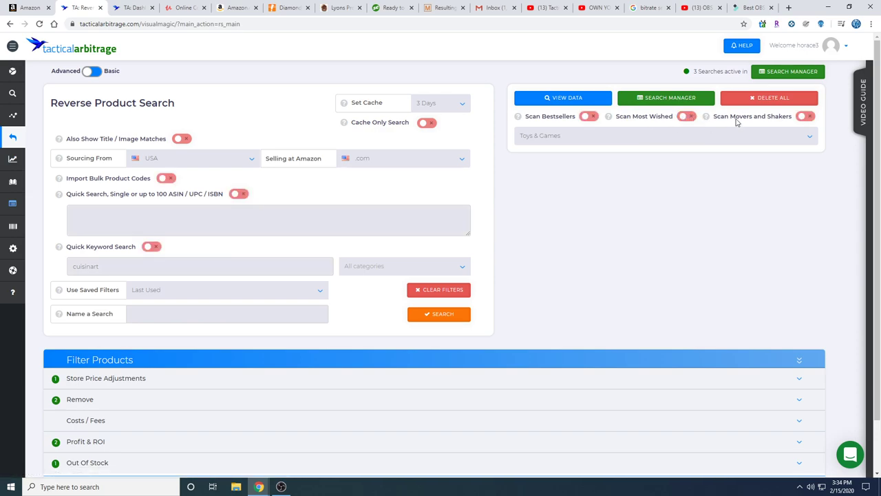
left_click(802, 116)
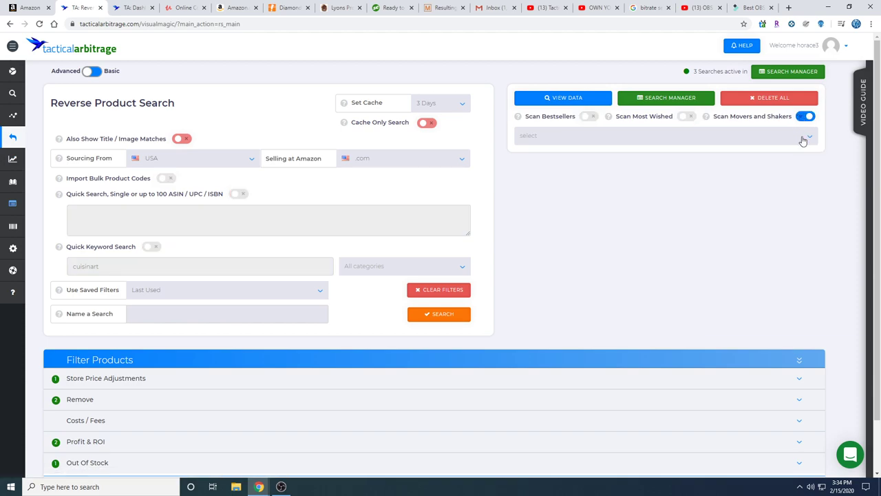
left_click(805, 137)
scroll(773, 156, "down", 2)
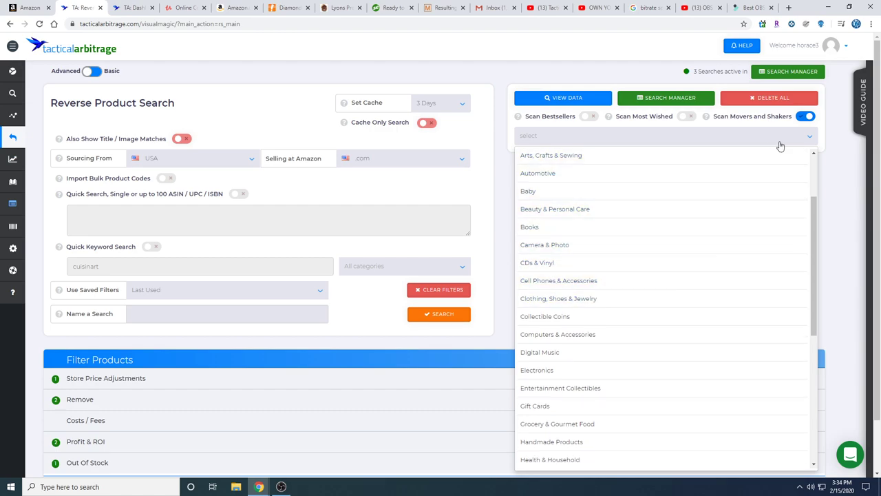
left_click(836, 126)
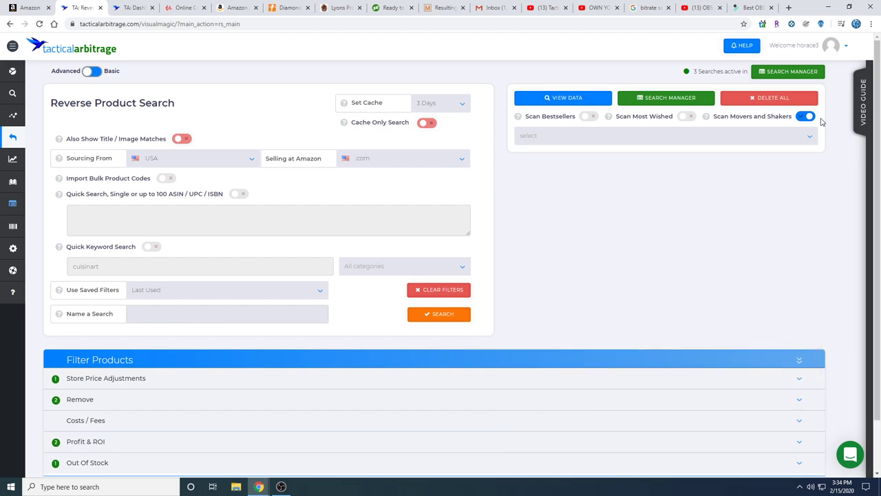
Search Google for amazon movers and shakers in a new browser tab.
left_click(789, 8)
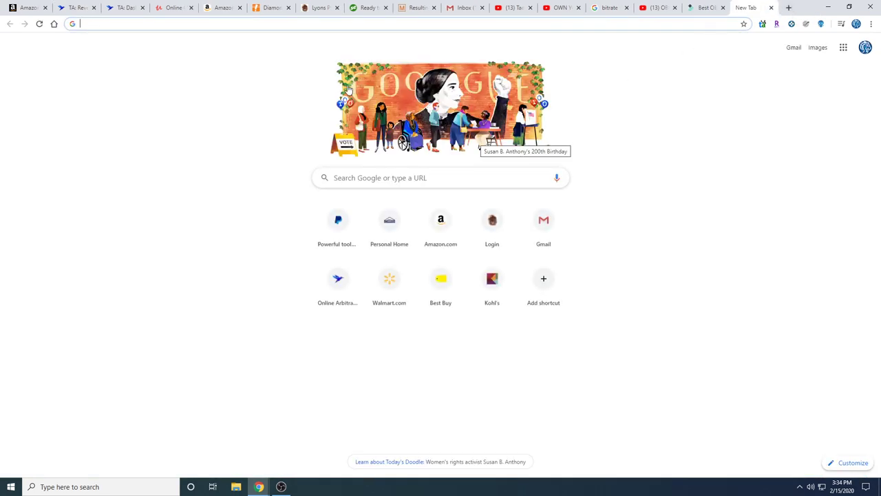
left_click(368, 179)
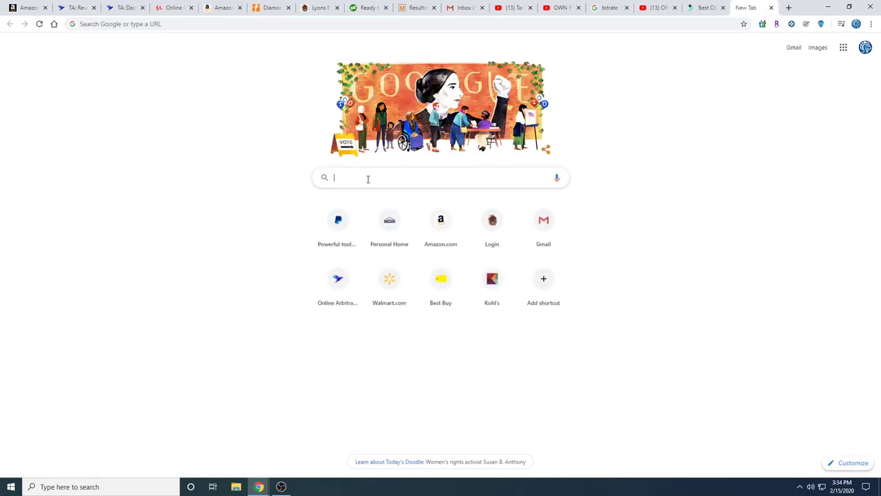
type("am")
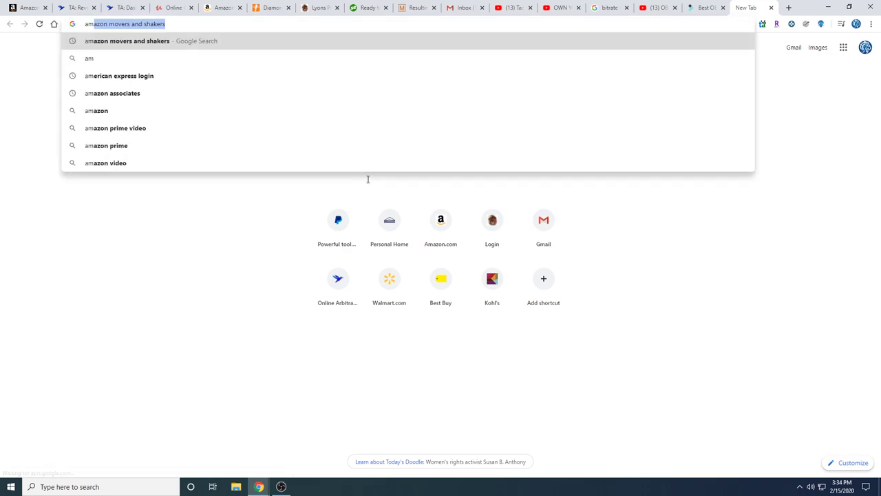
type("azo")
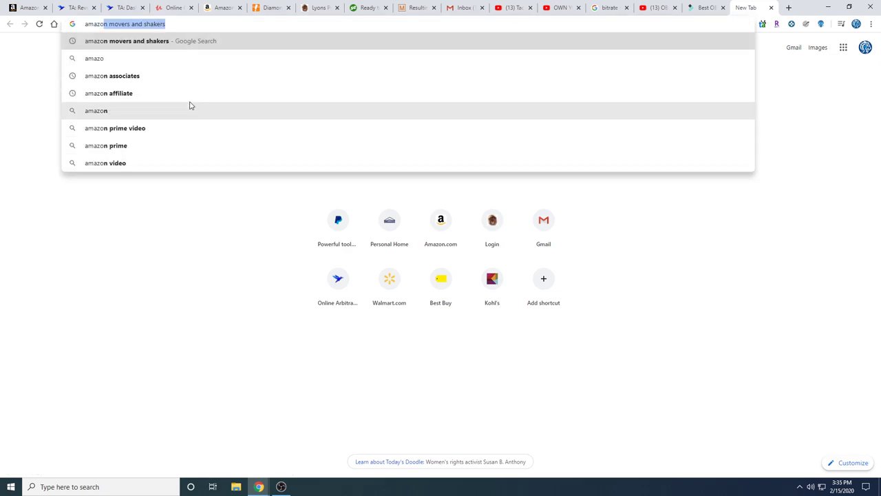
left_click(163, 44)
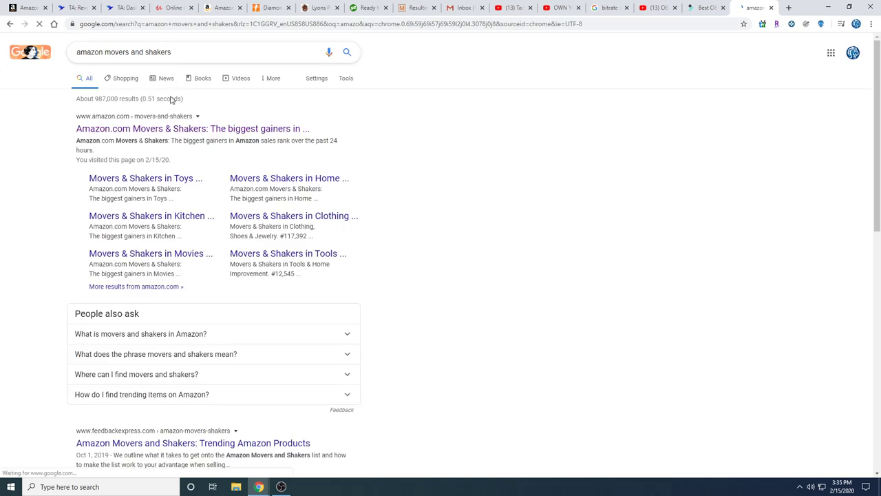
Open the Amazon.com Movers & Shakers result and show its Kitchen & Dining department.
left_click(171, 131)
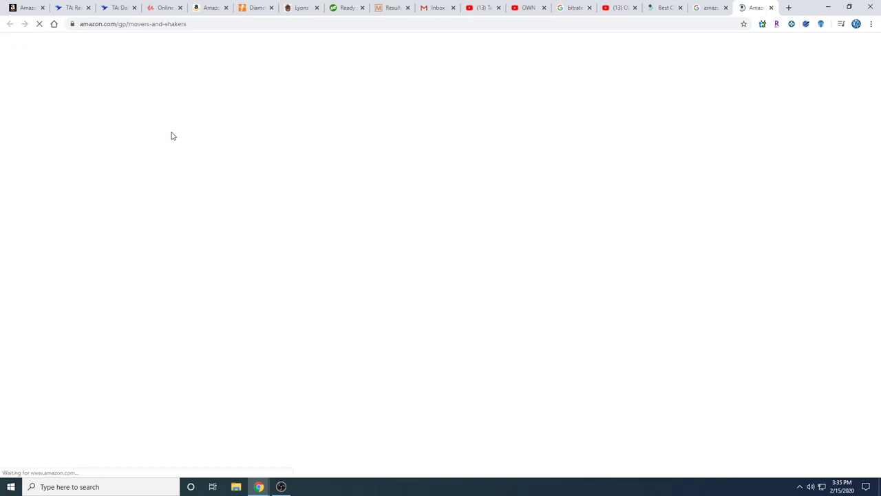
scroll(222, 138, "down", 2)
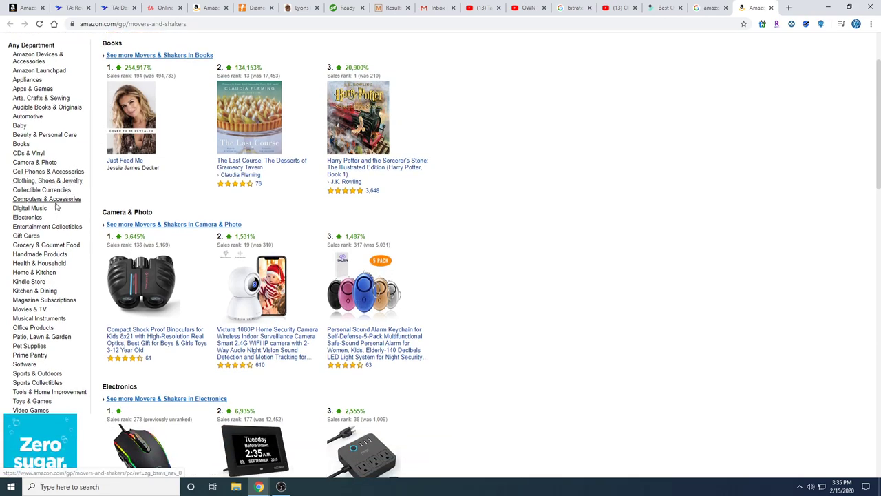
left_click(35, 291)
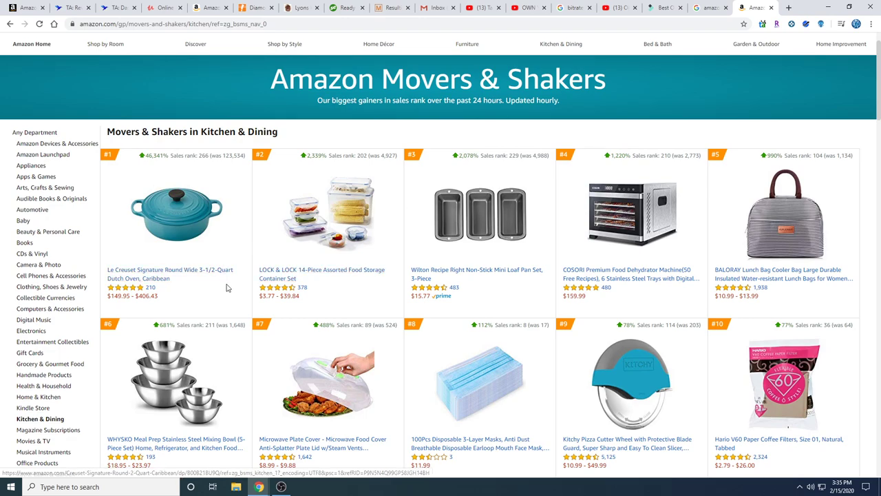
Examine the ranked products and their sales-rank changes on Amazon's Kitchen & Dining Movers & Shakers page.
scroll(237, 262, "up", 1)
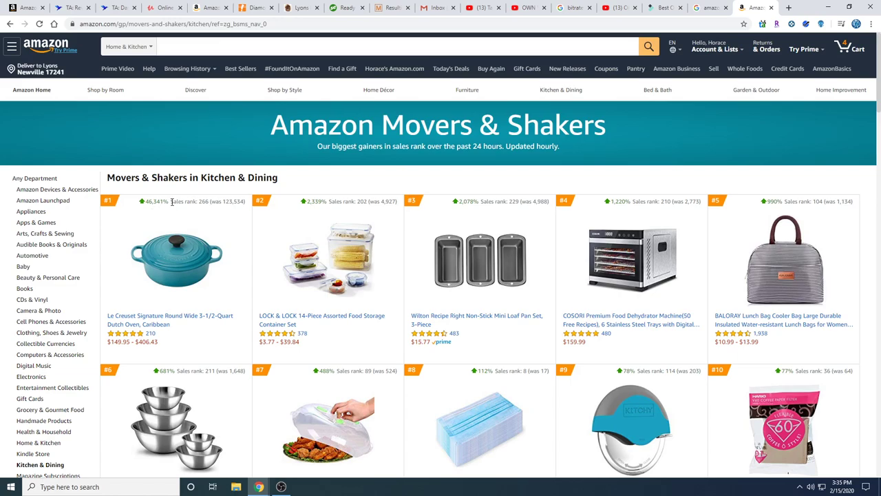
scroll(224, 225, "down", 3)
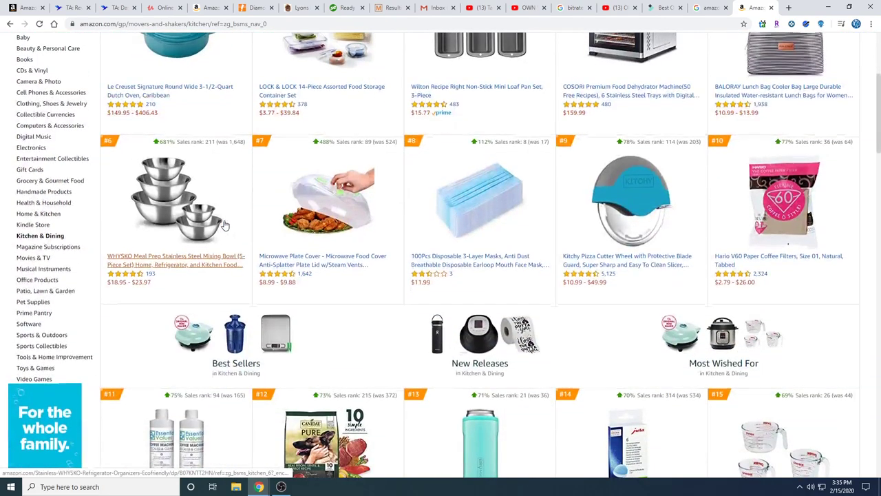
scroll(223, 225, "up", 2)
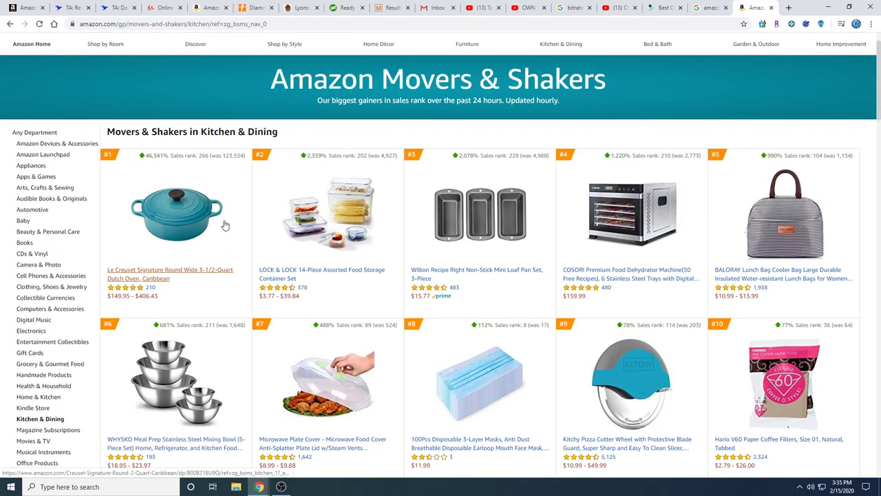
scroll(224, 225, "down", 2)
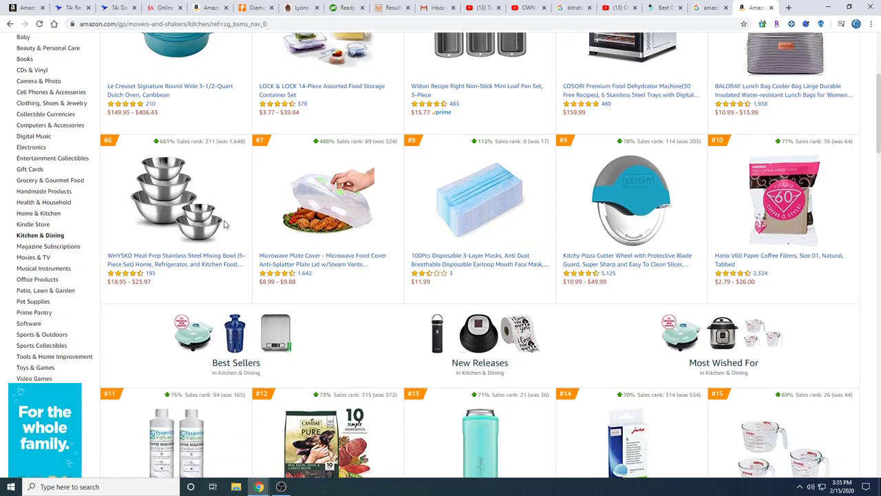
scroll(223, 226, "down", 1)
scroll(224, 225, "up", 4)
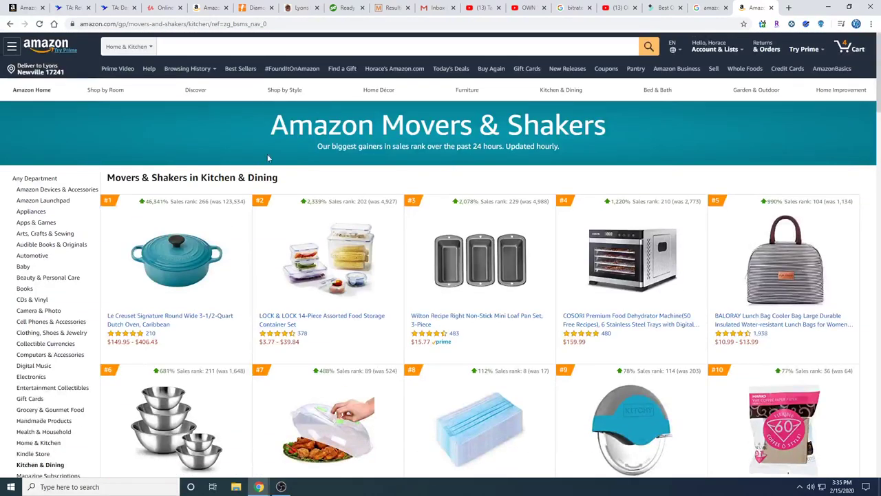
Return to Tactical Arbitrage's Reverse Product Search page and look over its search options and filter headings.
left_click(106, 8)
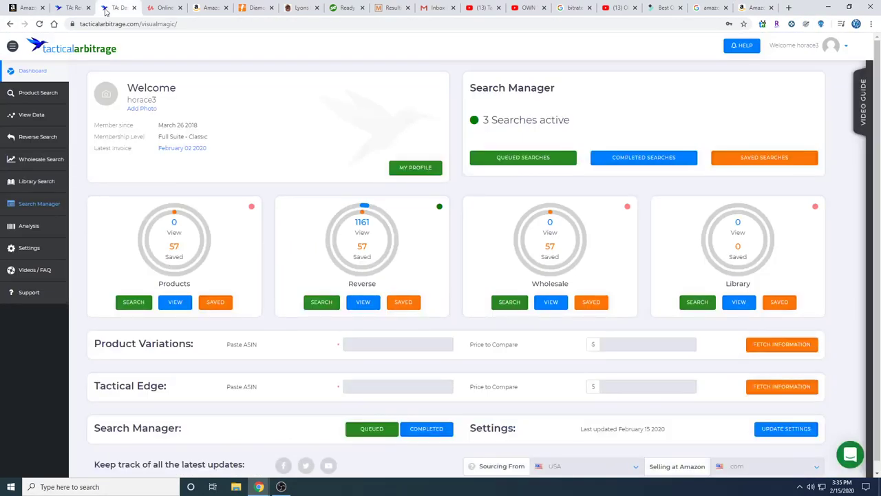
left_click(74, 8)
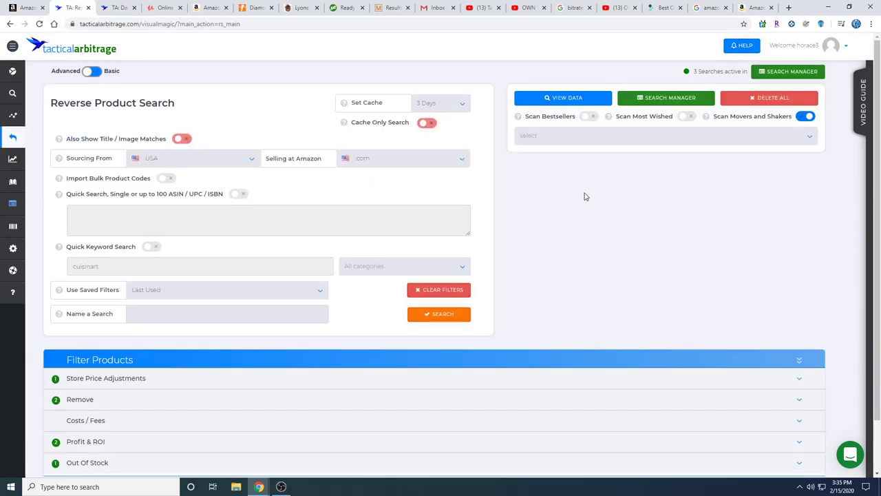
scroll(660, 132, "down", 1)
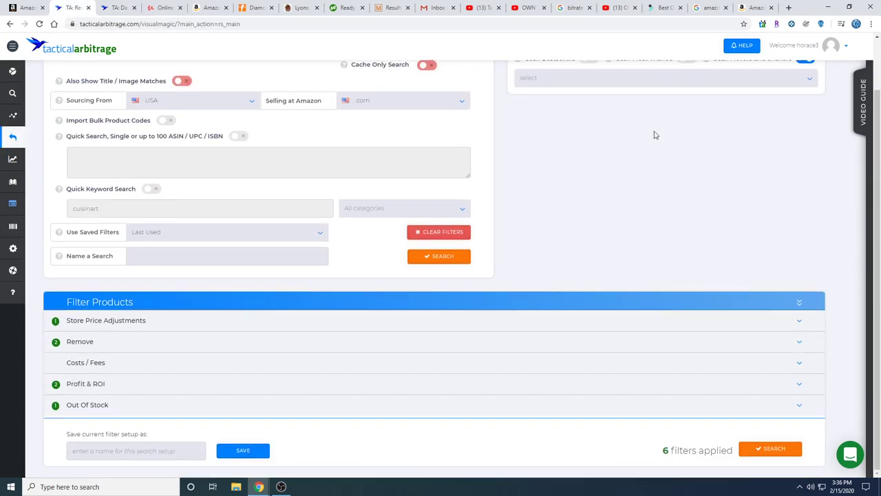
scroll(583, 147, "up", 1)
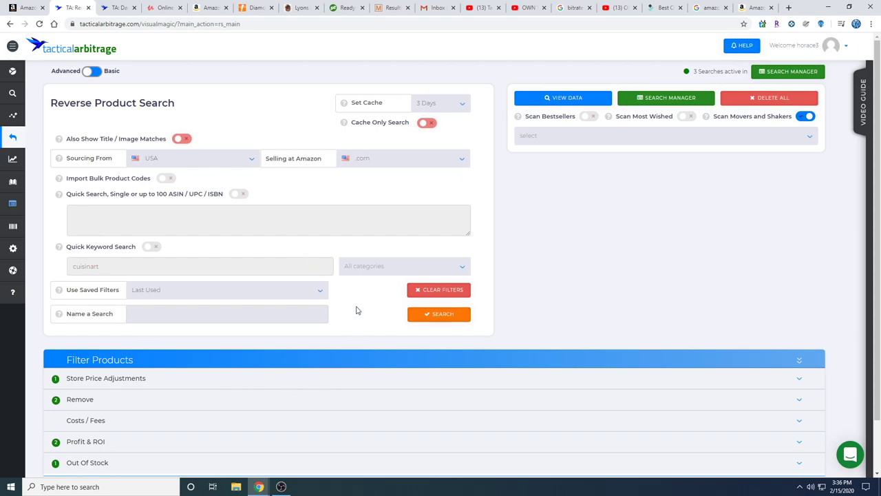
Expand the Store Price Adjustments filter and switch its set-discounts adjustment off and back on.
scroll(356, 310, "down", 1)
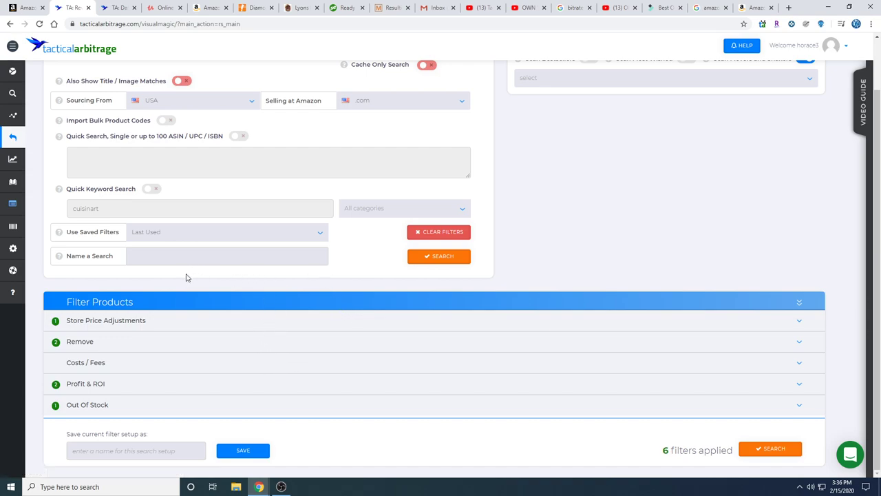
left_click(194, 328)
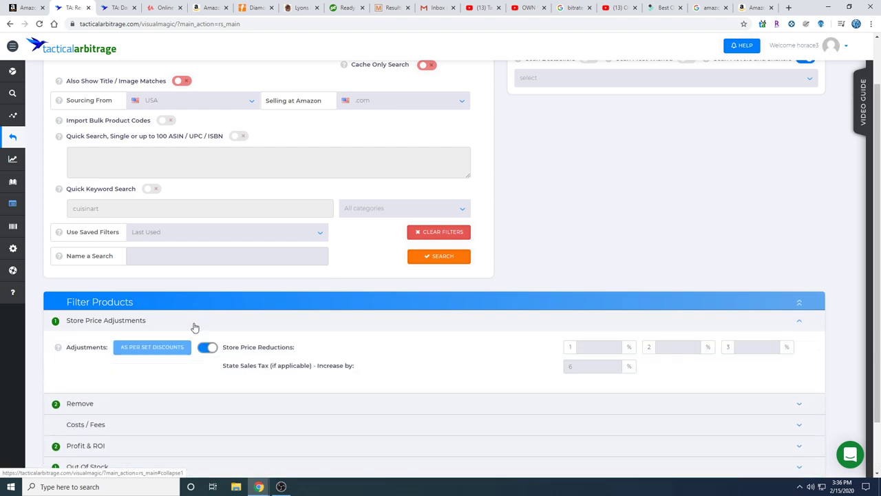
scroll(210, 324, "down", 1)
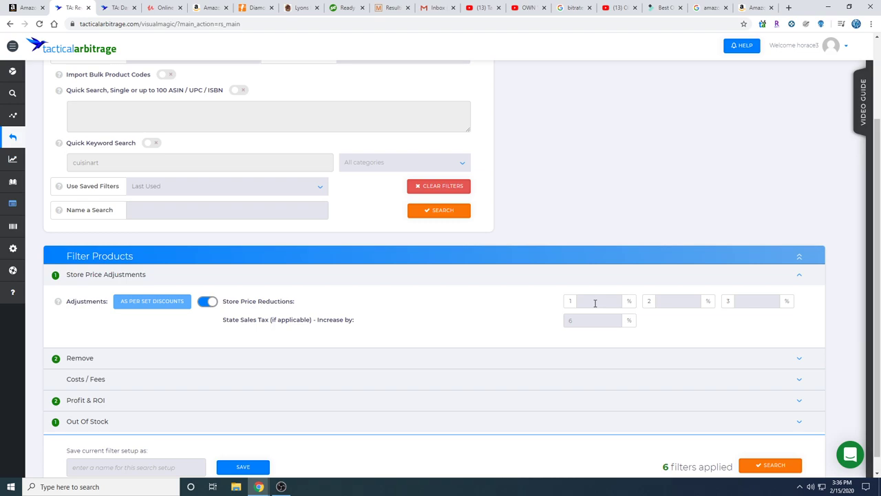
left_click(206, 303)
left_click(205, 304)
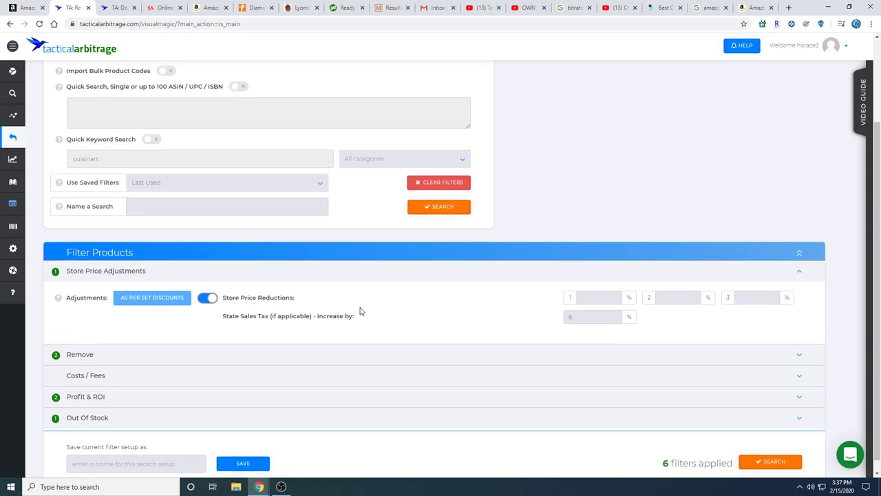
Expand the Remove filters and view the rank period choices, keeping Average 90 day selected.
scroll(360, 311, "down", 1)
left_click(363, 341)
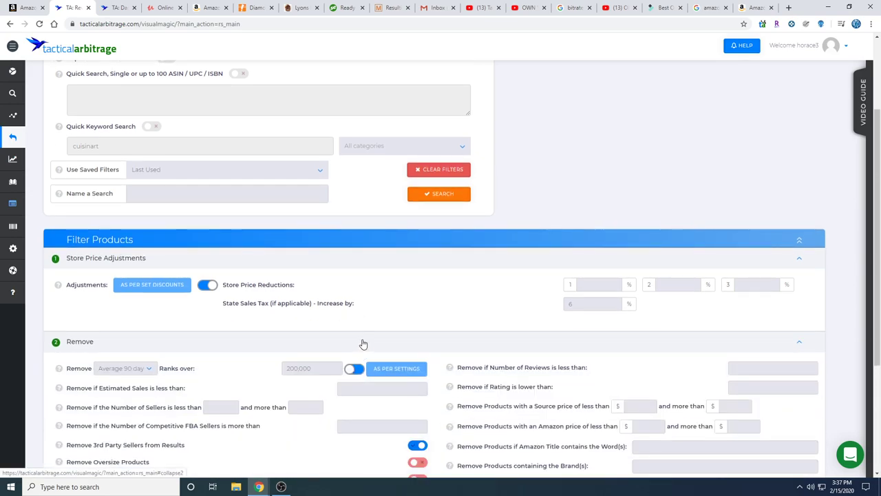
scroll(362, 344, "down", 1)
scroll(363, 337, "down", 2)
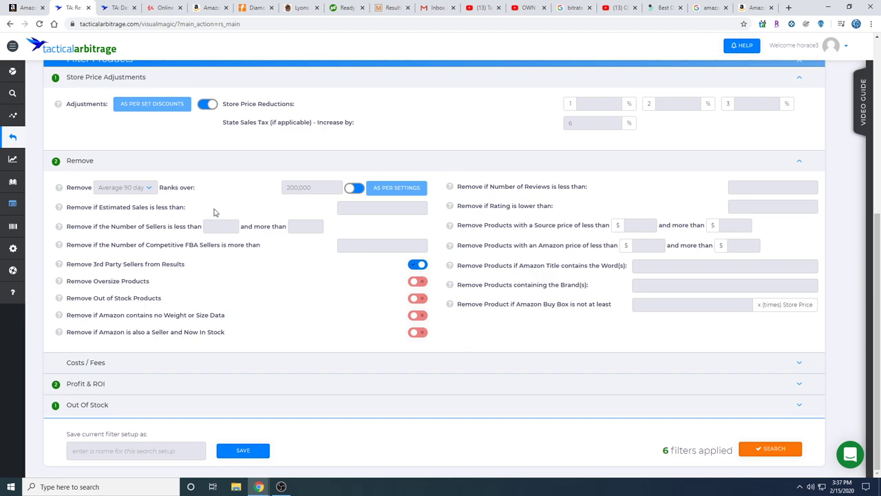
left_click(149, 189)
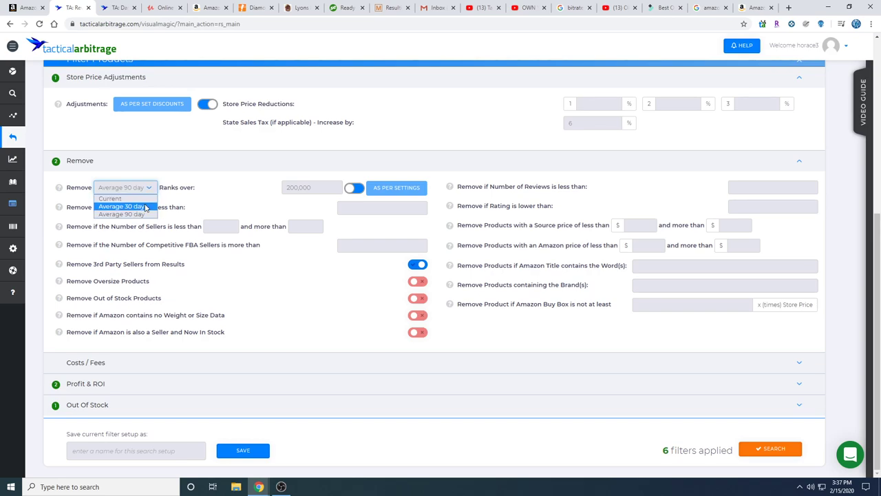
left_click(222, 209)
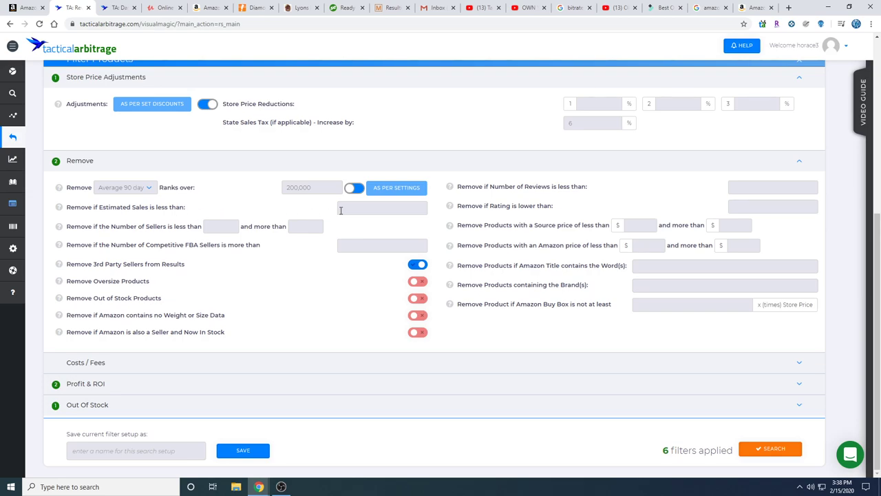
Go through the estimated sales, number of sellers and rating fields of the Remove filters, leaving them empty.
left_click(340, 210)
key("Tab")
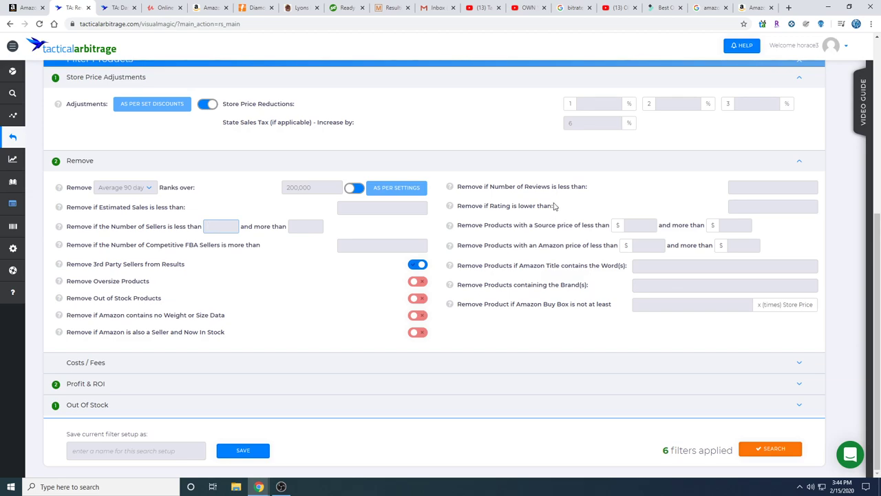
left_click(764, 208)
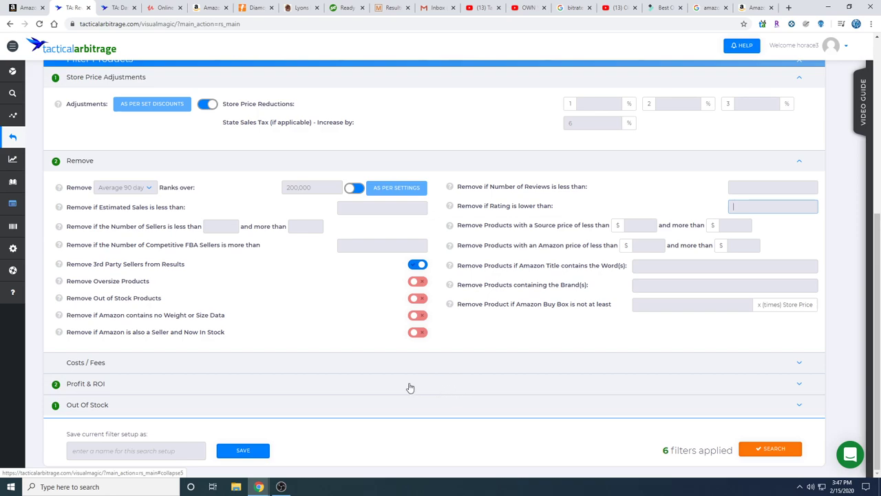
Expand the Profit & ROI and Out Of Stock filters to show their settings.
left_click(224, 392)
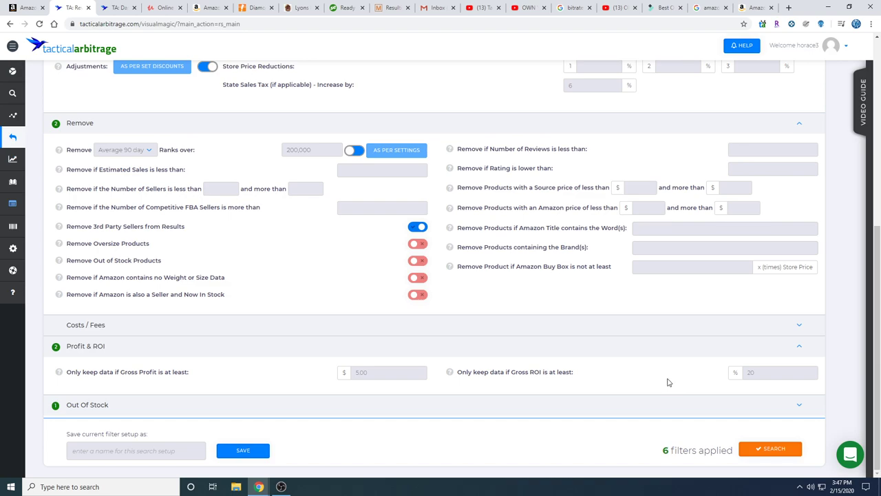
left_click(139, 408)
scroll(175, 398, "down", 1)
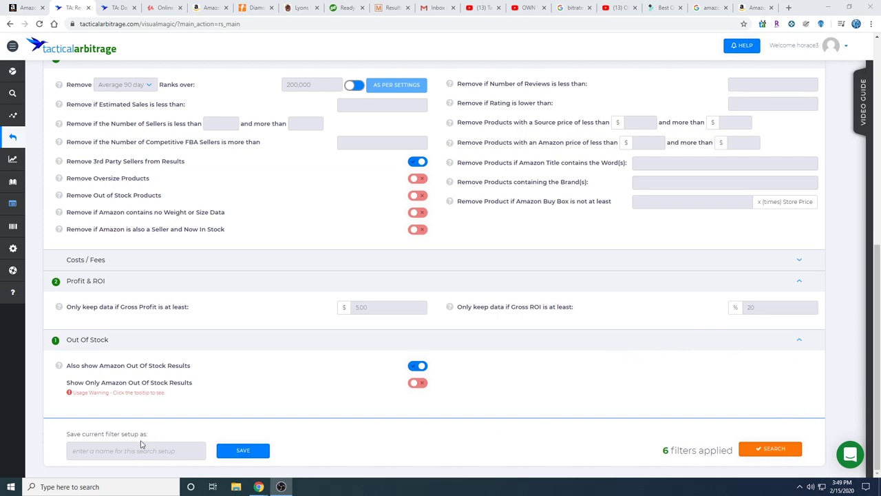
Review all expanded product filters, the filter setup name field and the saved filters option.
scroll(120, 448, "up", 1)
scroll(120, 448, "up", 3)
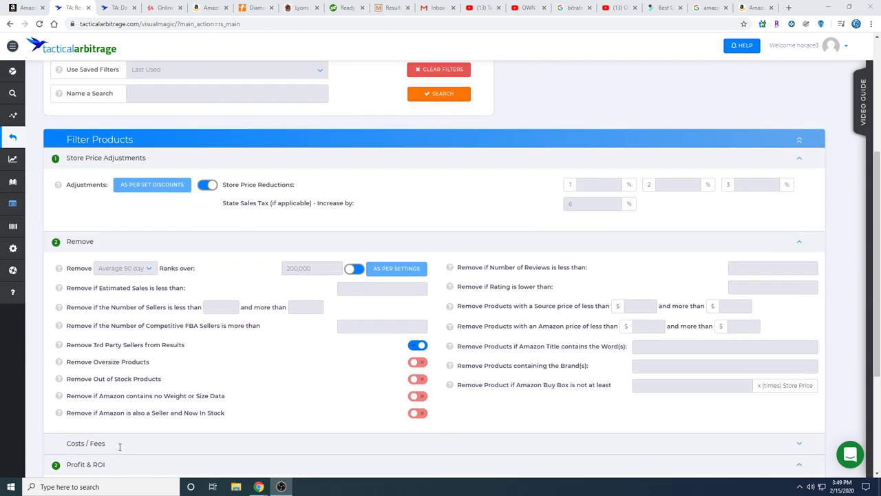
scroll(122, 447, "down", 3)
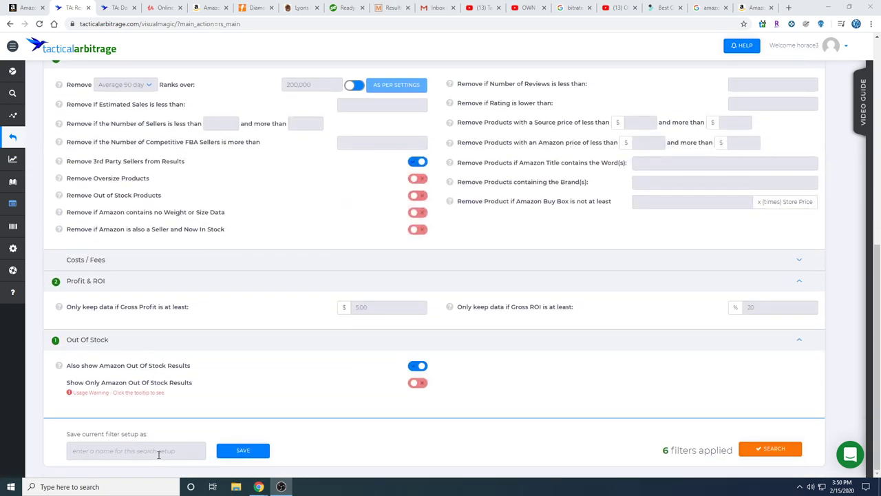
scroll(159, 453, "up", 5)
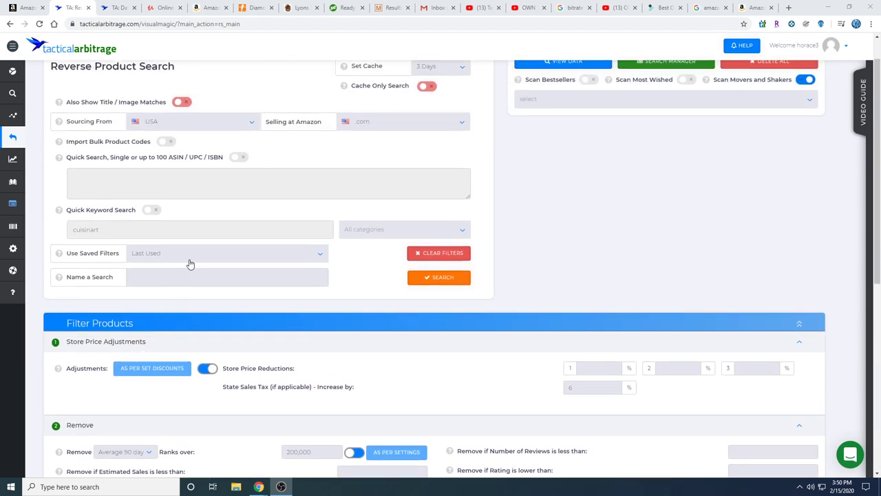
scroll(308, 264, "down", 5)
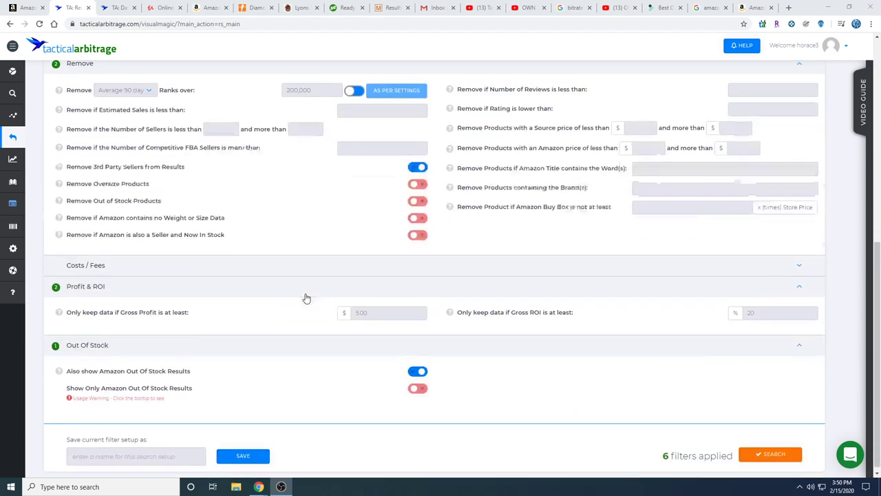
scroll(271, 407, "up", 2)
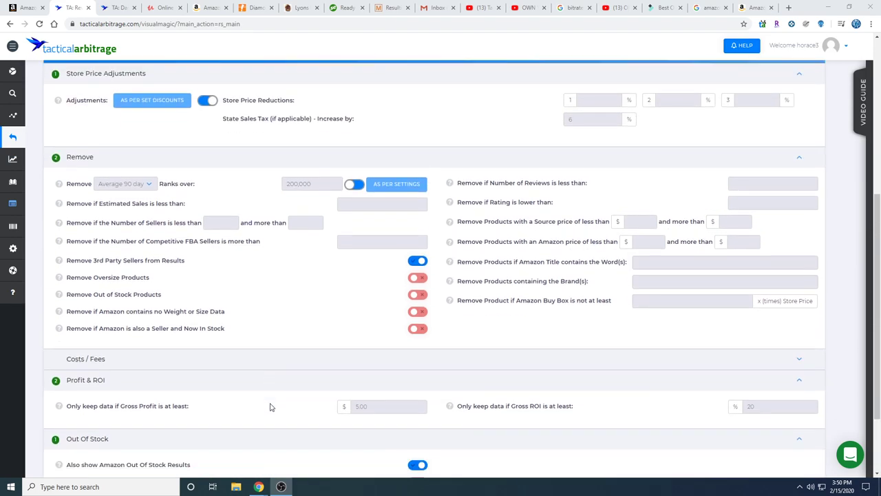
scroll(272, 408, "down", 2)
scroll(270, 405, "up", 1)
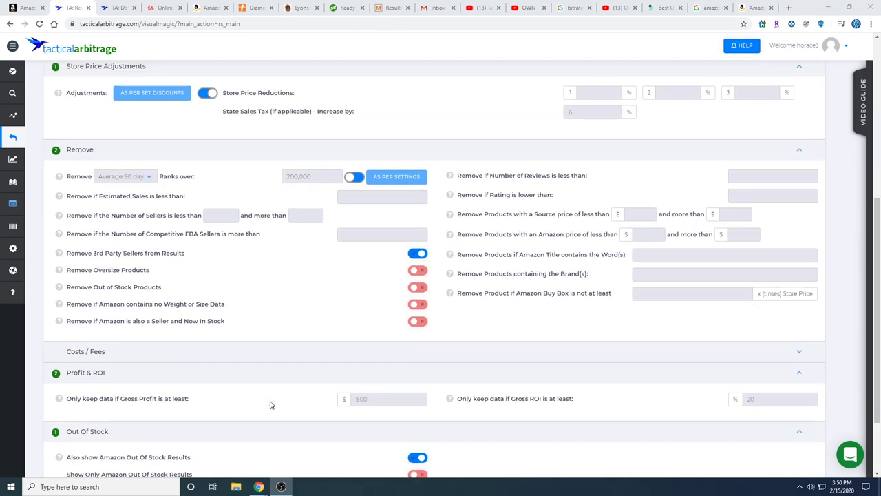
scroll(271, 405, "up", 4)
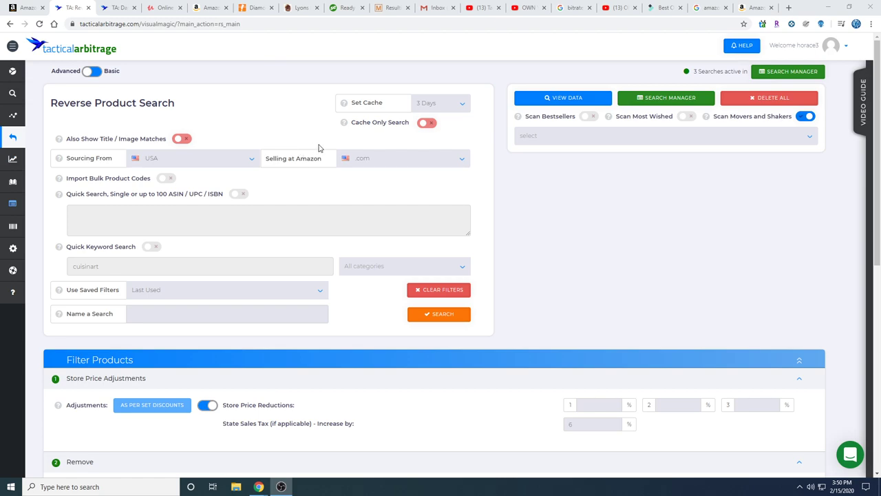
Switch from Scan Movers and Shakers to Scan Bestsellers and choose Industrial & Scientific as the Level 1 category.
left_click(586, 117)
left_click(670, 141)
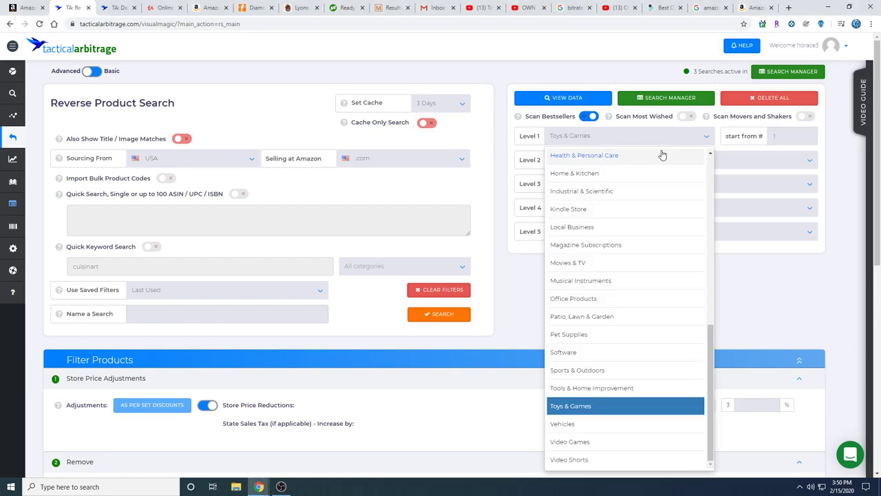
left_click(602, 193)
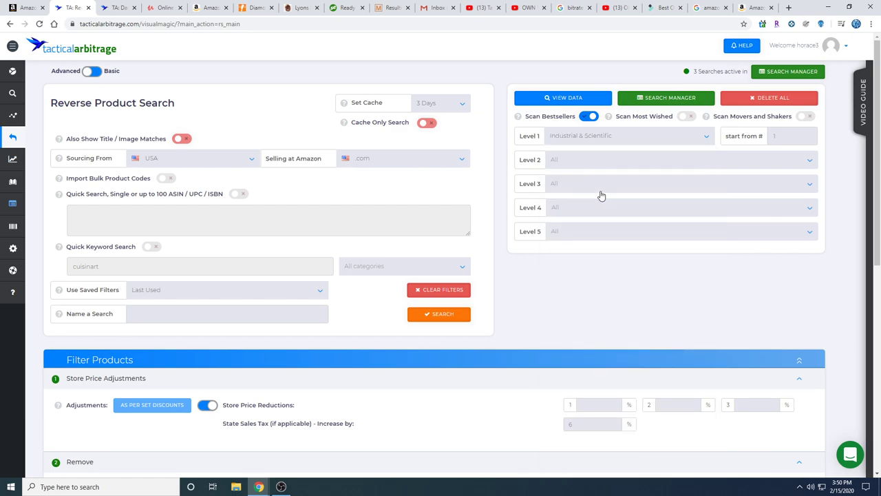
Review the Store Price Adjustments and Remove filters against the Bestsellers scan setup.
scroll(601, 196, "down", 2)
scroll(599, 195, "down", 2)
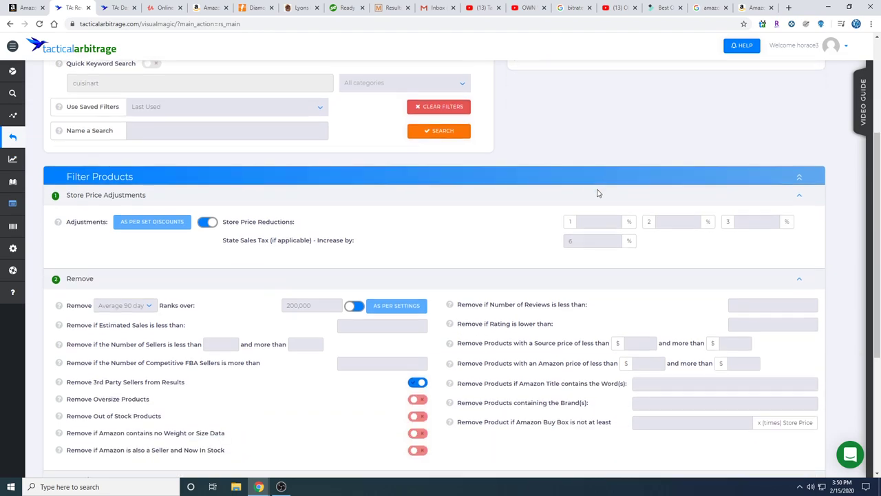
scroll(598, 195, "down", 1)
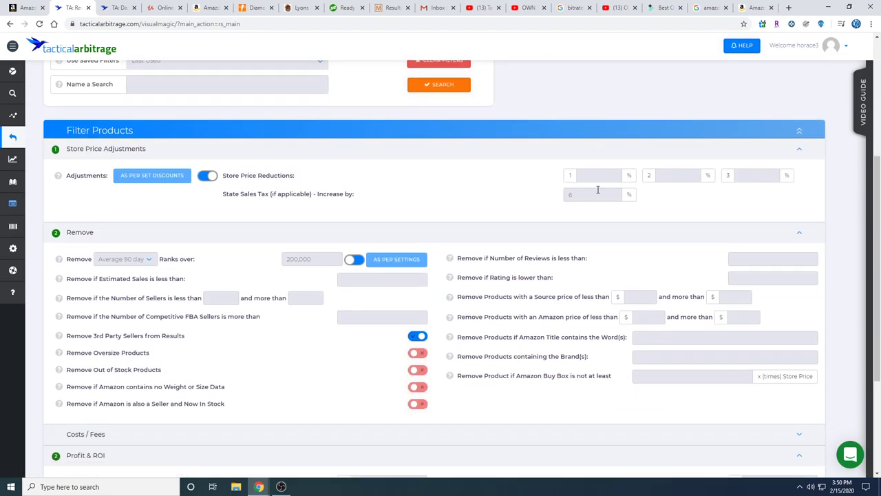
scroll(598, 192, "up", 2)
scroll(597, 189, "up", 2)
scroll(597, 189, "down", 2)
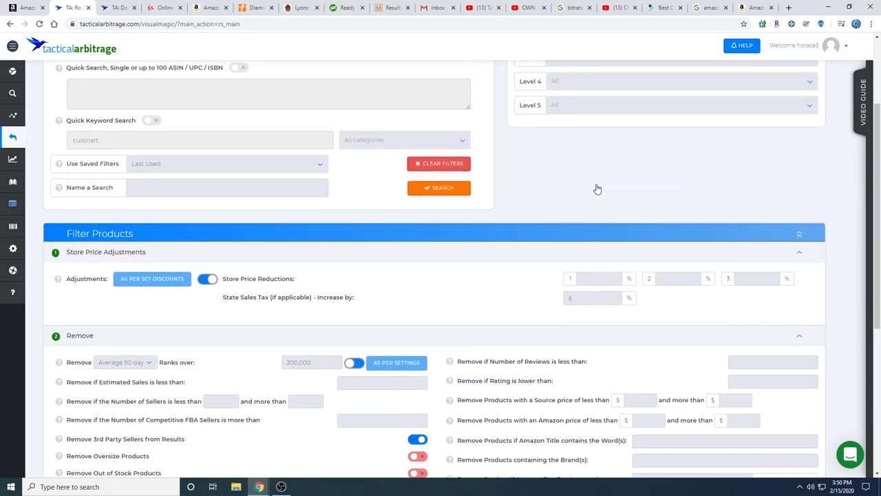
scroll(597, 189, "up", 3)
View the Level 2 subcategory choices for the Bestsellers scan, keeping All selected.
left_click(710, 163)
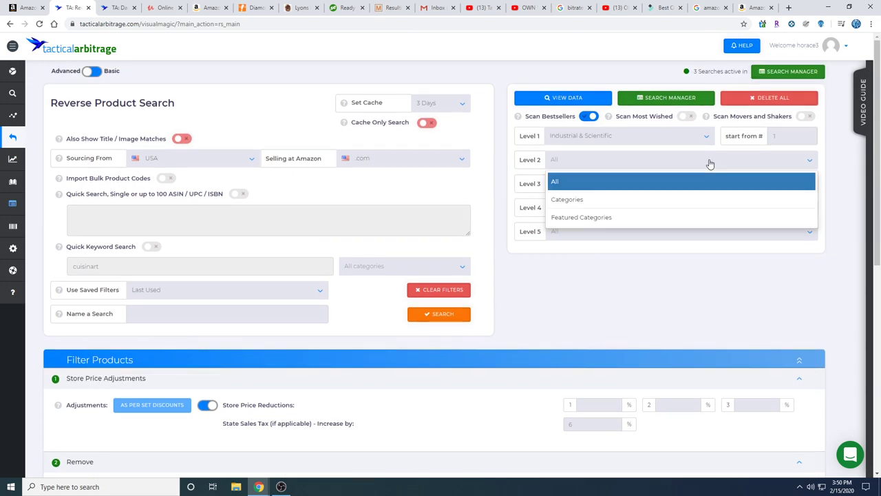
left_click(566, 139)
left_click(523, 141)
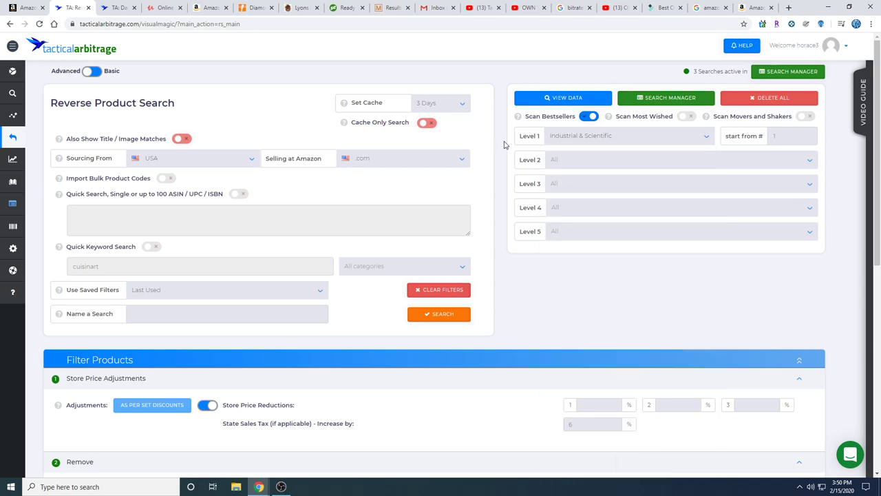
Expand the Costs / Fees filters and review them with the Remove, Profit & ROI and Out Of Stock filters.
scroll(519, 188, "down", 2)
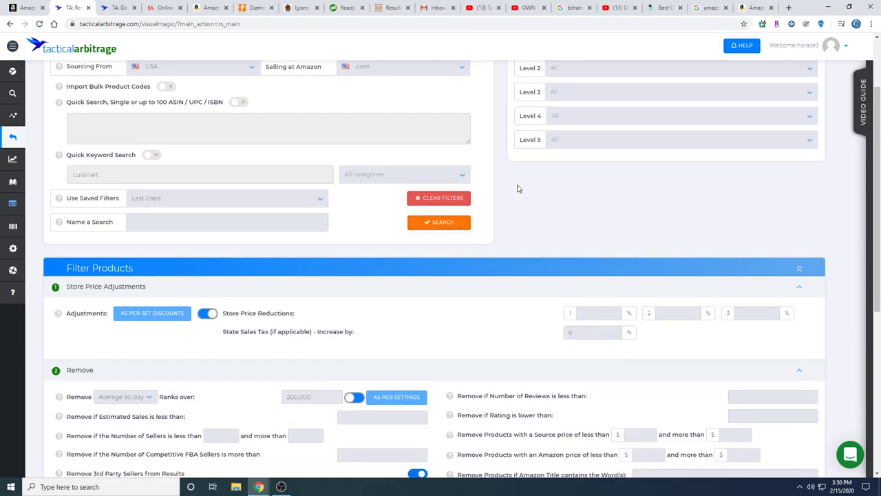
scroll(519, 188, "down", 5)
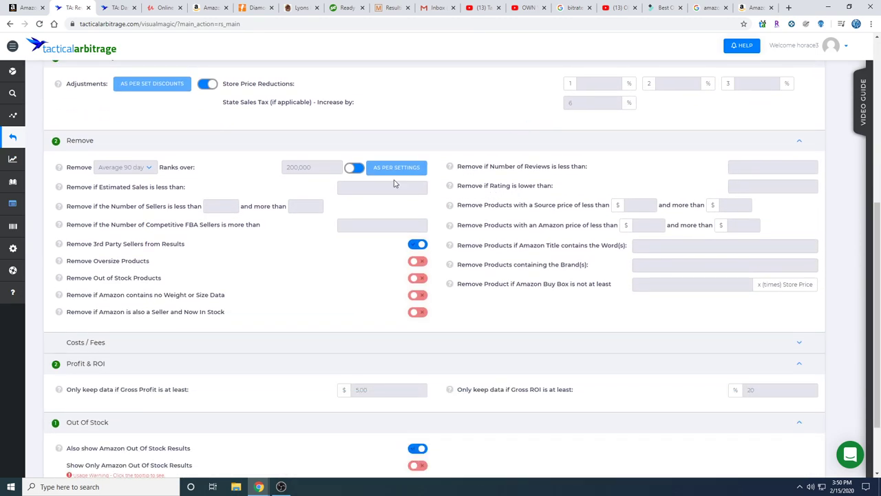
scroll(468, 191, "up", 1)
scroll(468, 191, "down", 3)
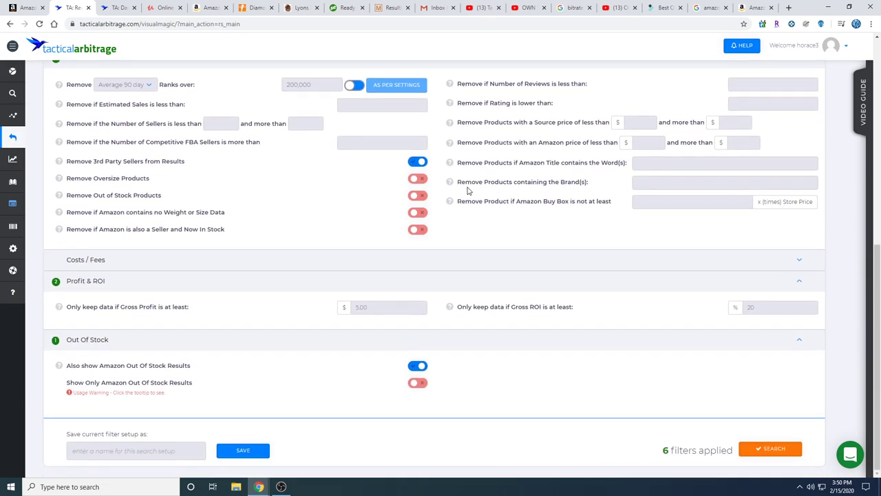
left_click(418, 265)
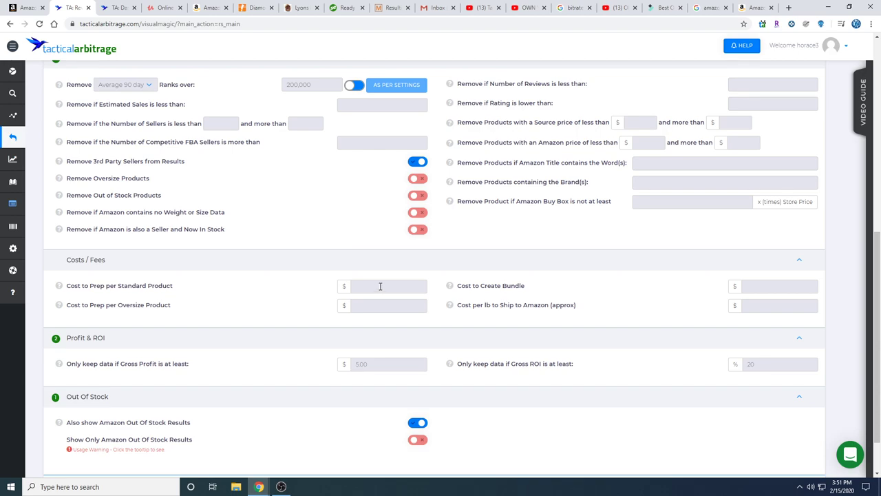
scroll(380, 286, "down", 1)
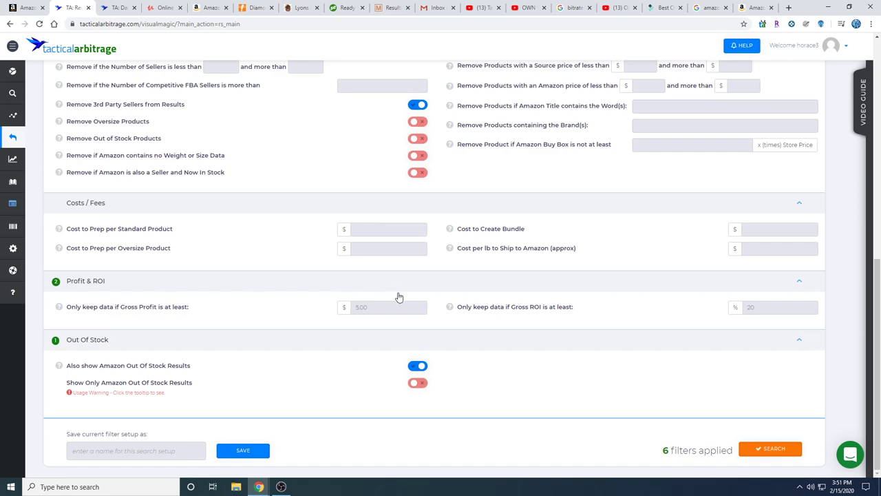
scroll(413, 303, "up", 3)
scroll(416, 303, "up", 1)
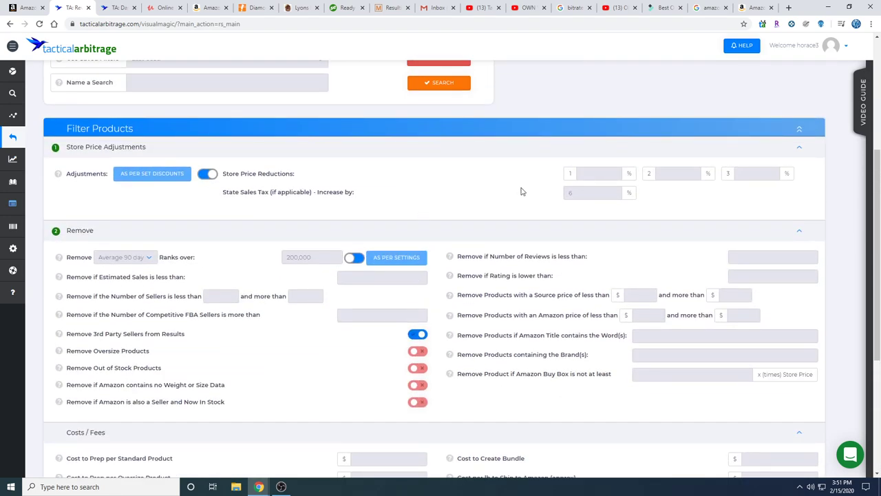
Start the Reverse Search Bestsellers scan with the current filters and check its progress panel.
scroll(572, 228, "down", 3)
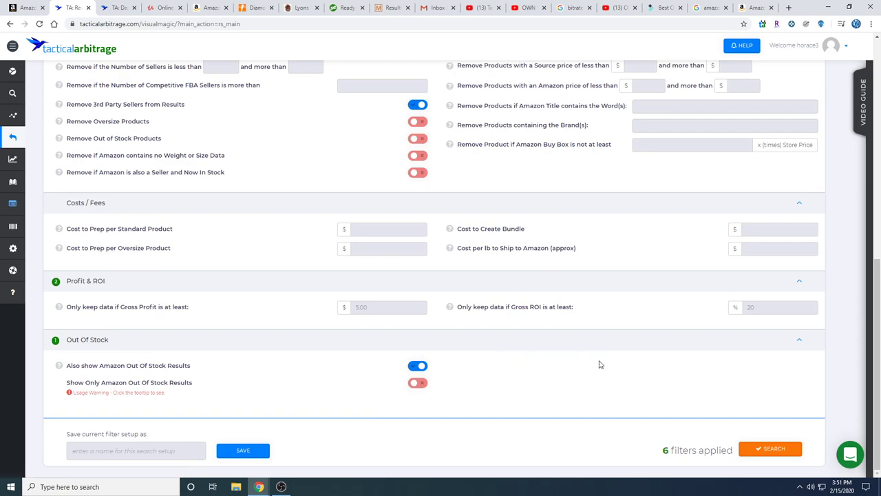
left_click(770, 449)
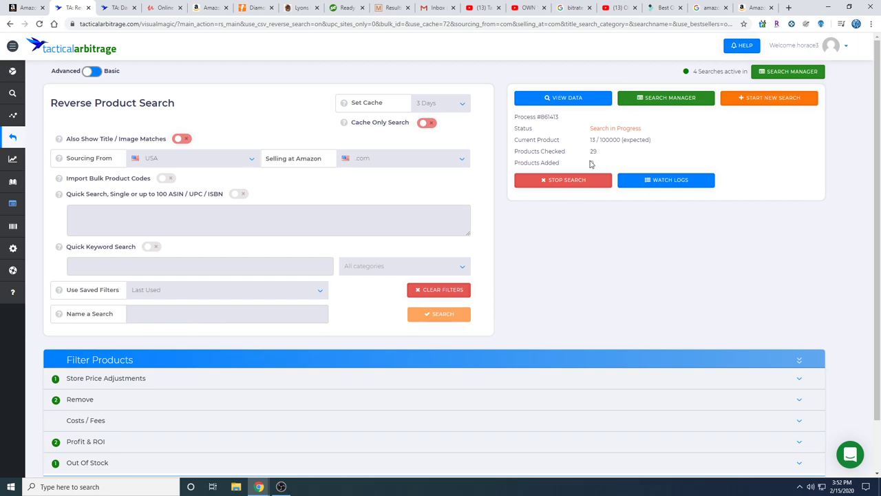
scroll(590, 164, "down", 1)
scroll(590, 164, "up", 1)
Open the View Reverse results in a new browser tab and look through the product rows and data columns.
mouse_move(13, 140)
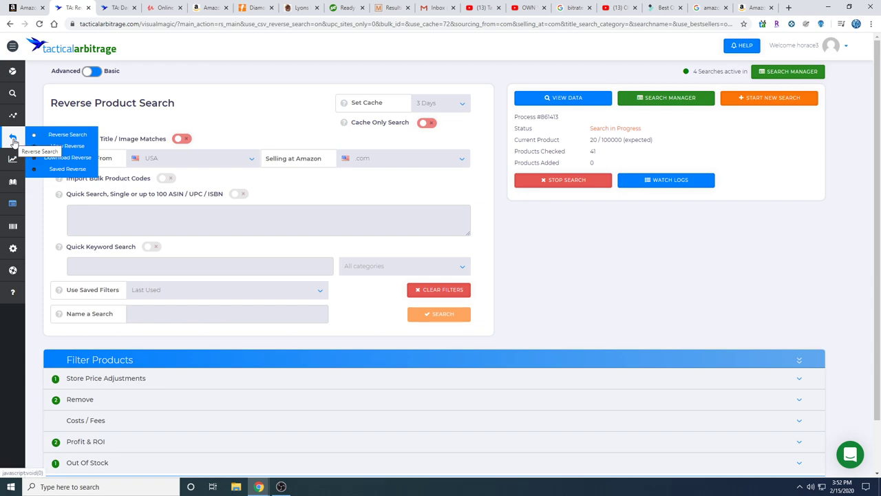
left_click(67, 146)
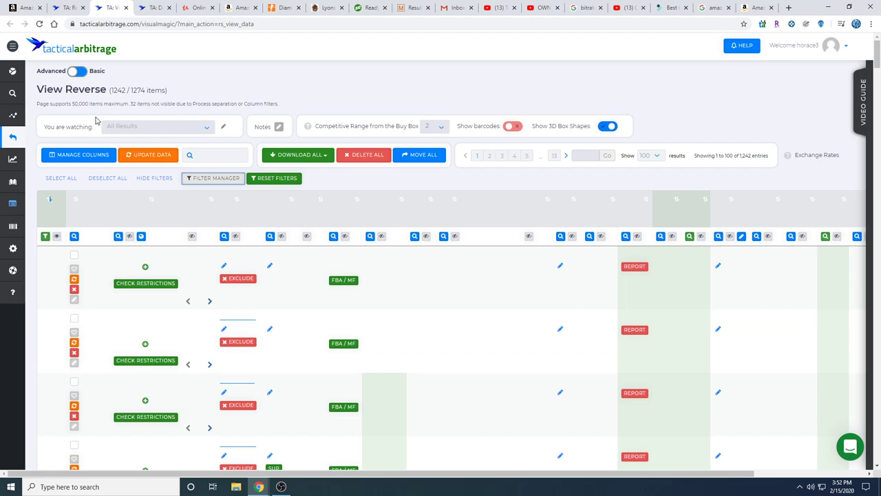
scroll(313, 186, "down", 1)
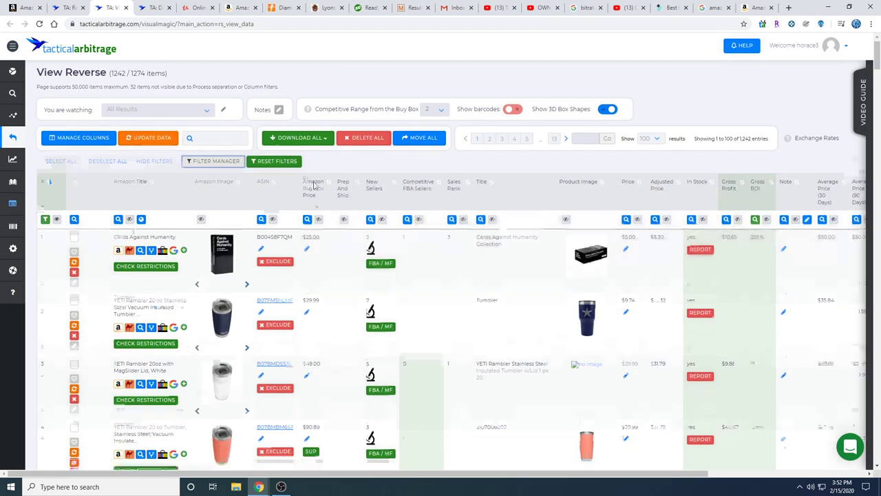
scroll(313, 186, "down", 3)
scroll(314, 182, "down", 2)
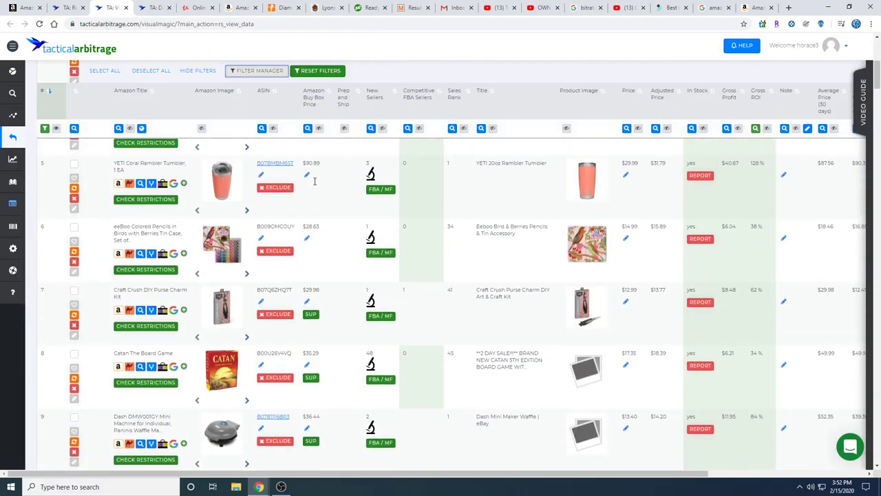
scroll(314, 182, "up", 6)
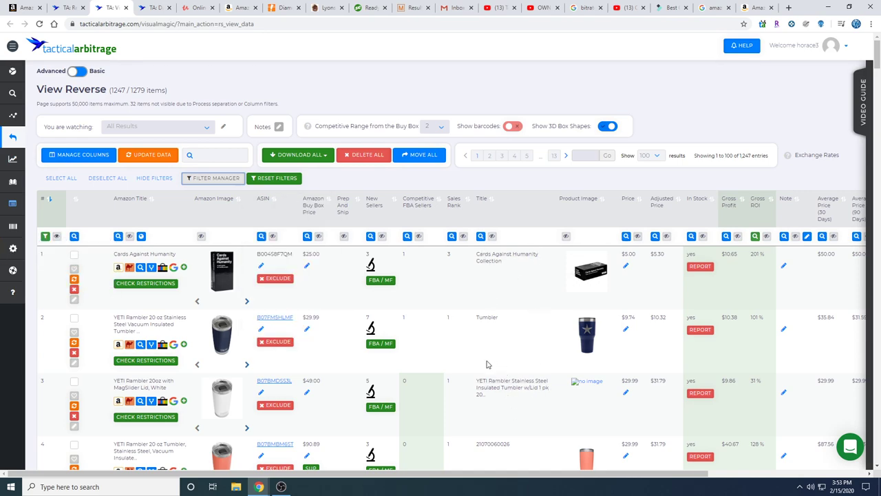
scroll(484, 365, "down", 2)
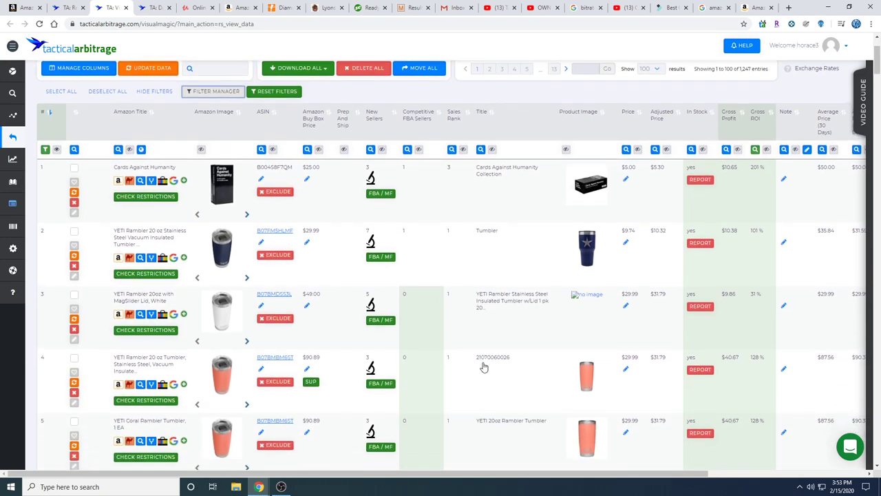
scroll(484, 367, "up", 2)
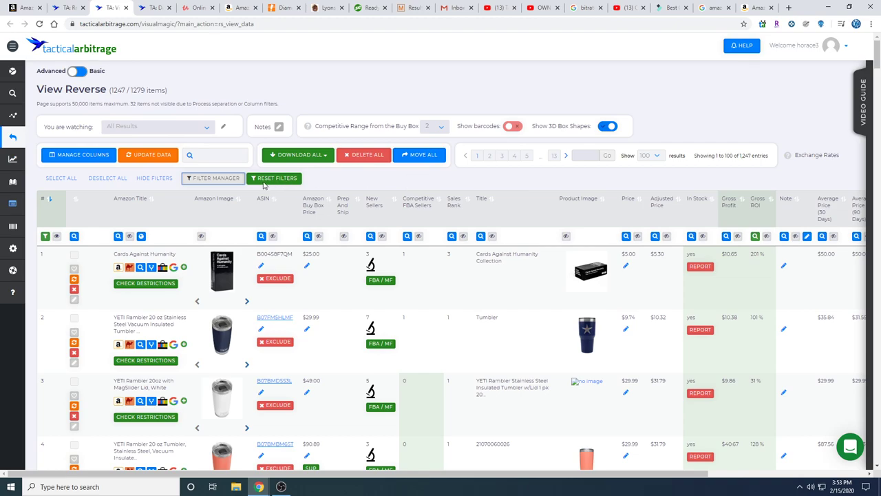
Inspect the Filter Manager and Manage Columns options for the reverse results, closing each without applying changes.
left_click(232, 181)
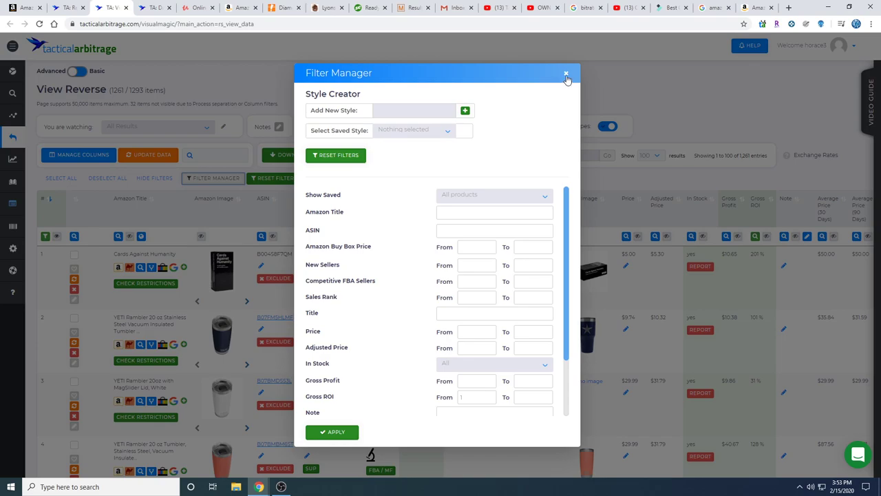
left_click(566, 73)
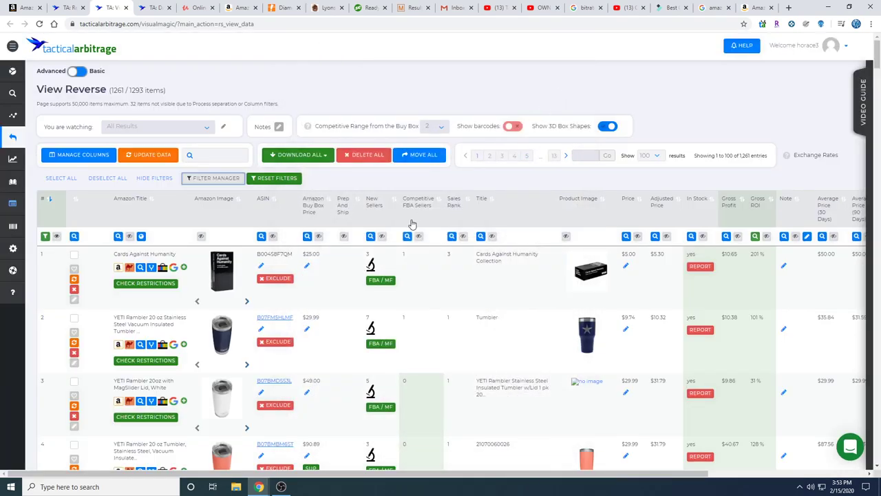
left_click(101, 161)
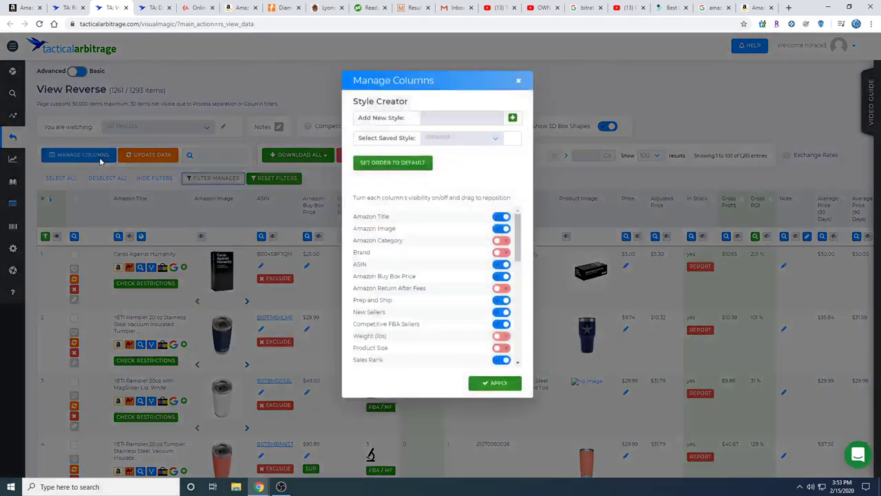
scroll(454, 243, "down", 5)
scroll(454, 242, "up", 3)
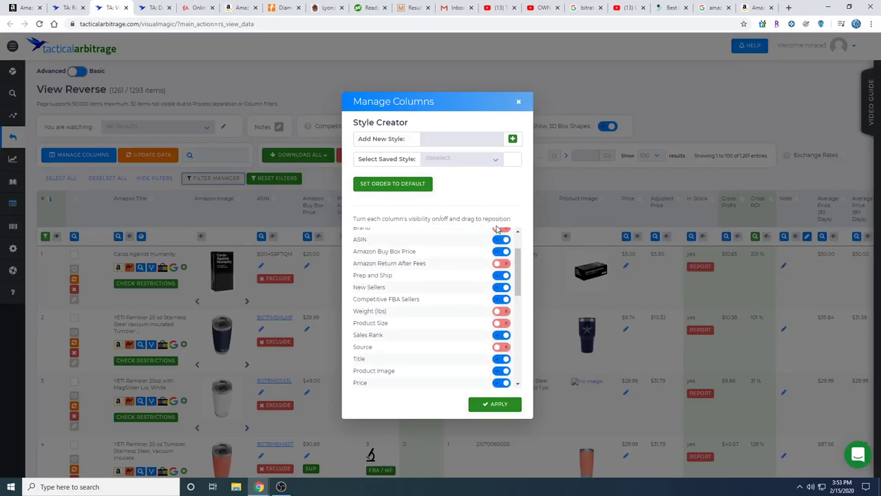
left_click(518, 103)
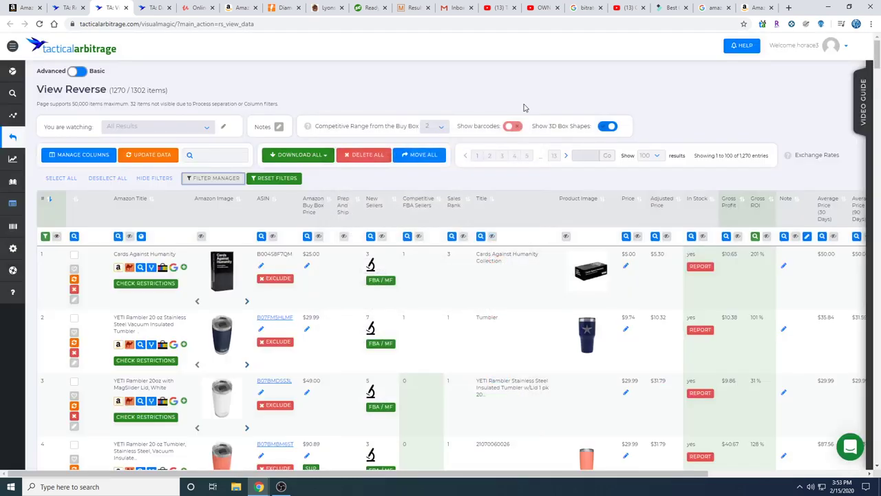
Switch the View Reverse results to the Basic layout and examine the Contigo SNAPSEAL Byron Mug's Walmart and Amazon prices.
left_click(82, 71)
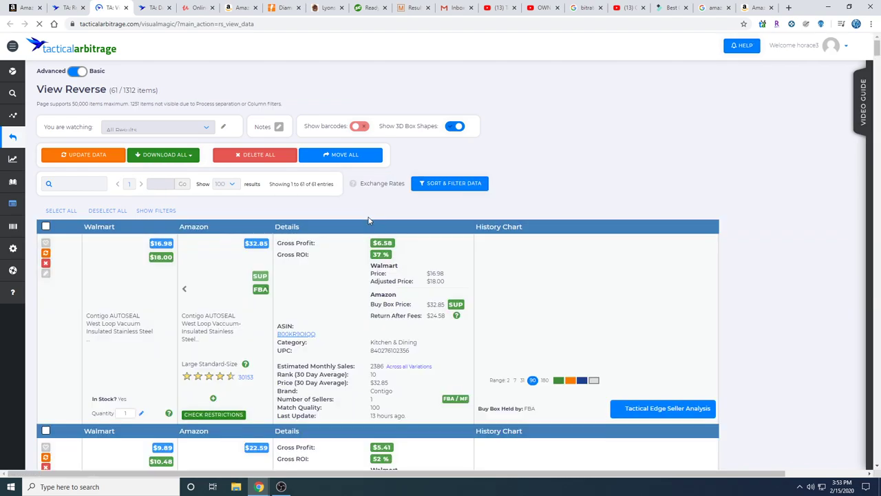
scroll(368, 220, "down", 5)
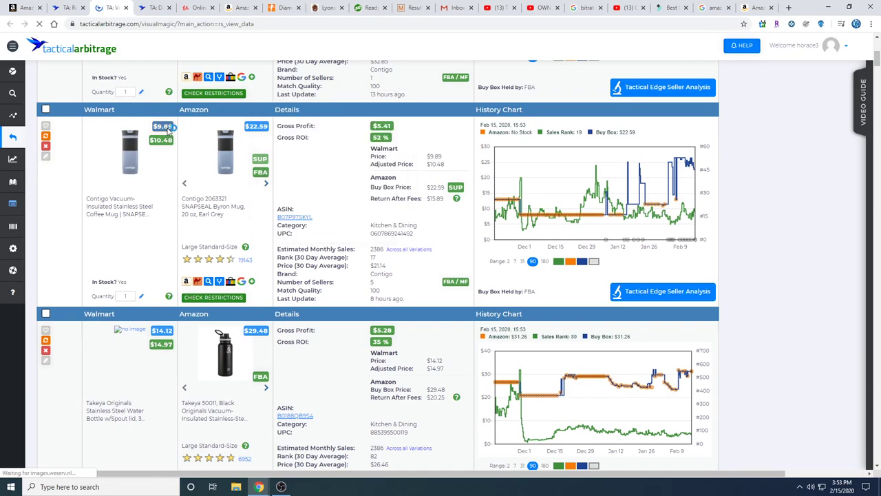
mouse_move(168, 143)
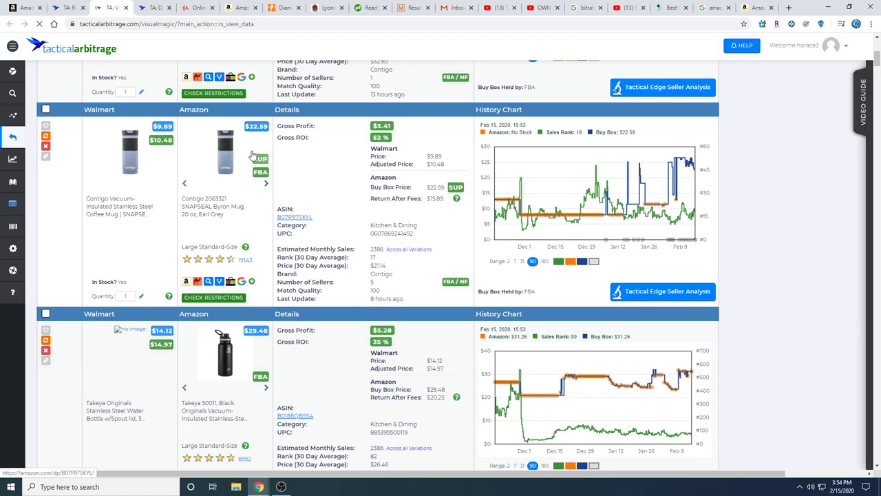
mouse_move(258, 161)
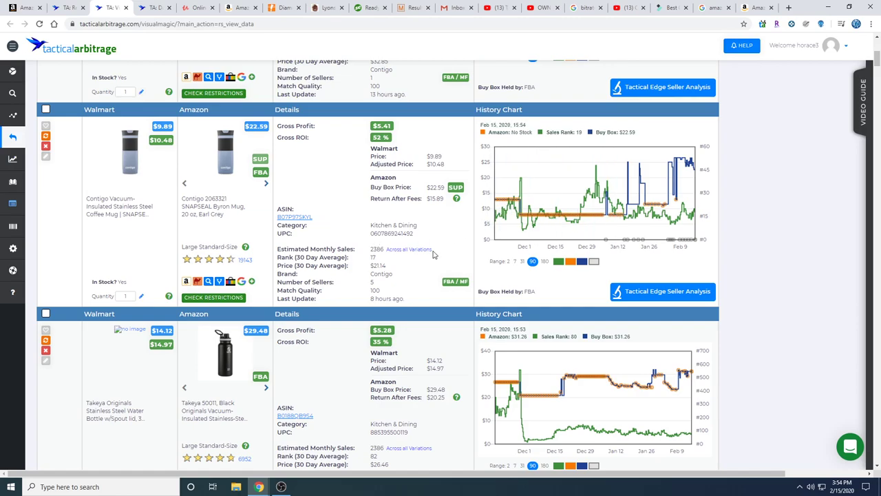
Compare the details, seller information and history charts of the Contigo and Takeya product matches.
scroll(434, 255, "down", 1)
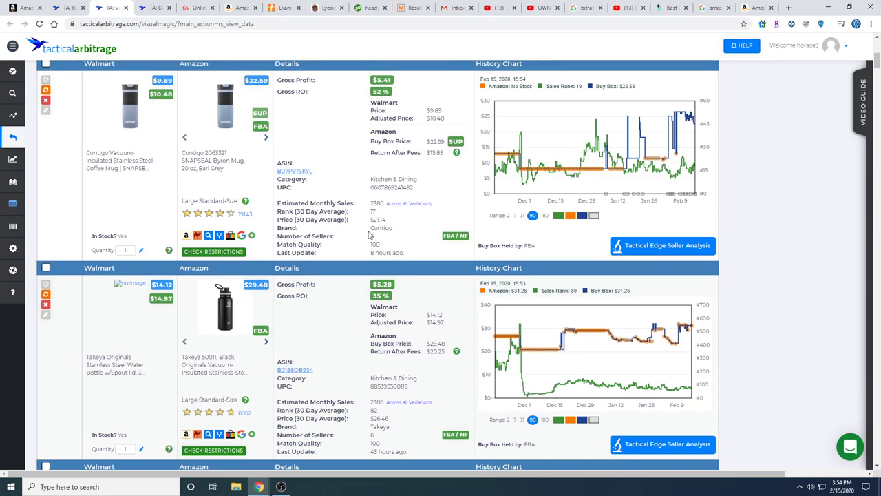
scroll(368, 234, "up", 1)
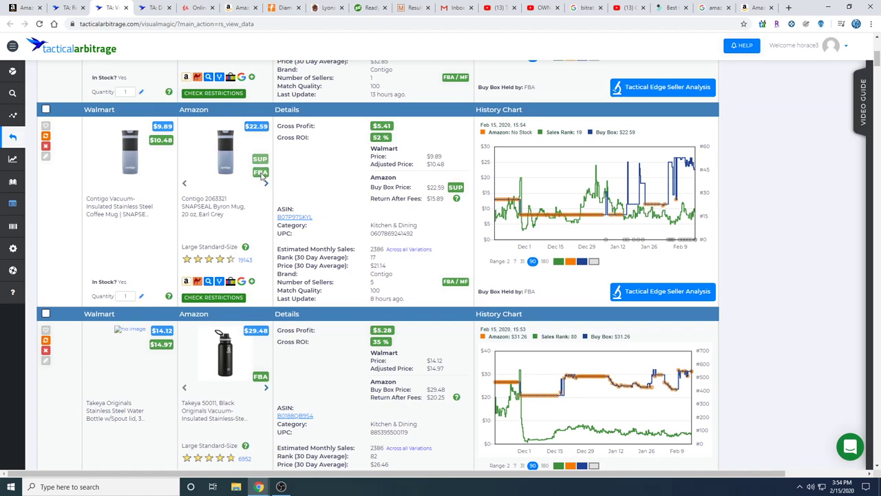
scroll(263, 180, "up", 5)
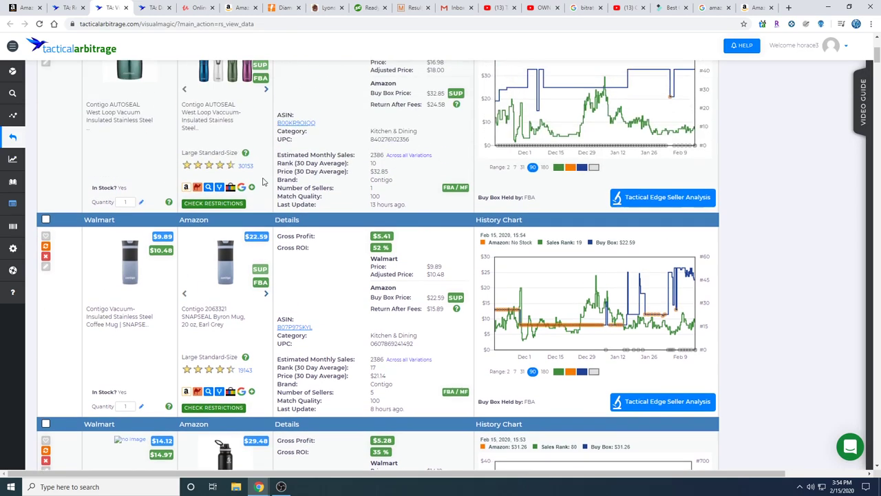
scroll(263, 180, "down", 4)
scroll(263, 180, "down", 1)
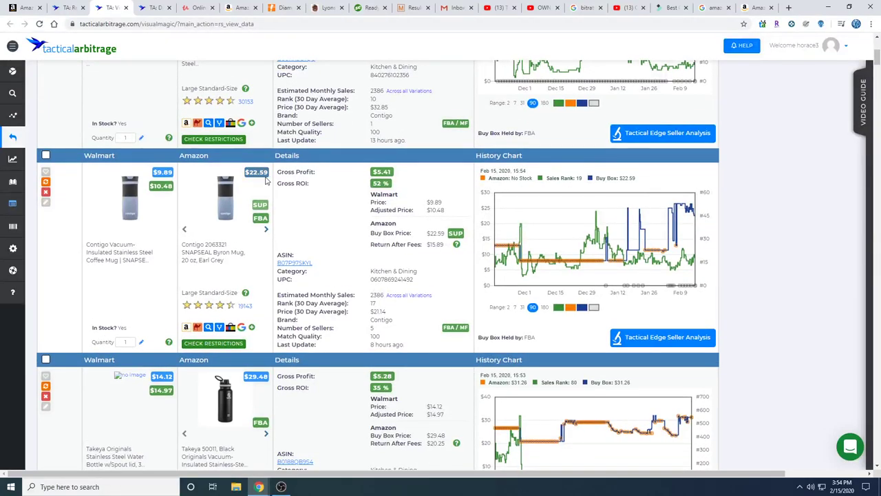
scroll(266, 180, "down", 1)
scroll(266, 180, "down", 1)
scroll(266, 180, "up", 4)
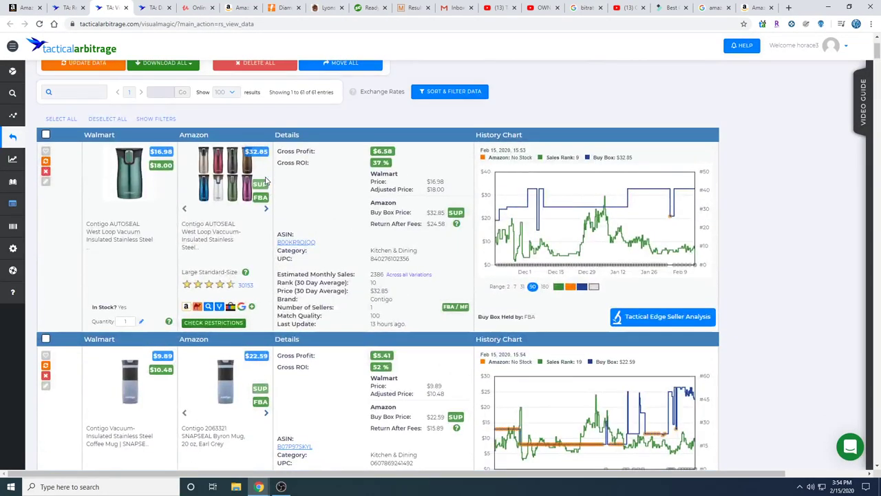
scroll(266, 180, "up", 2)
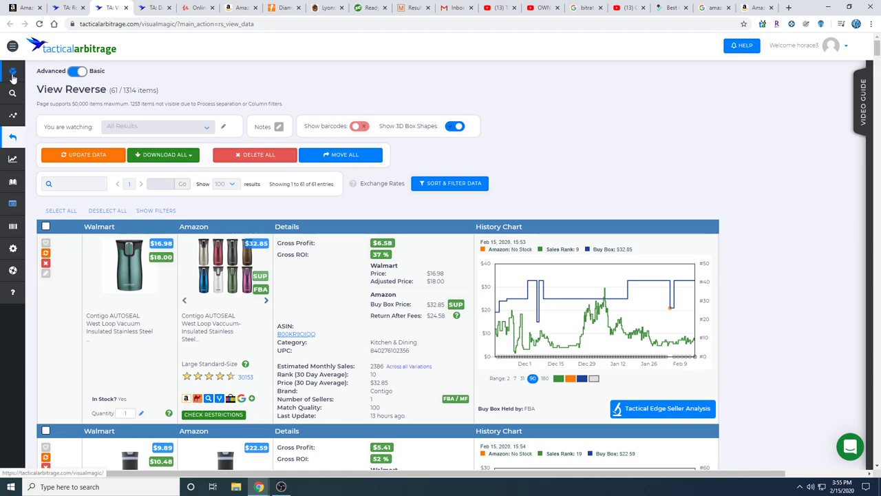
Return to the dashboard, check the running Reverse Search, and open the Search Manager in a new browser tab.
left_click(13, 73)
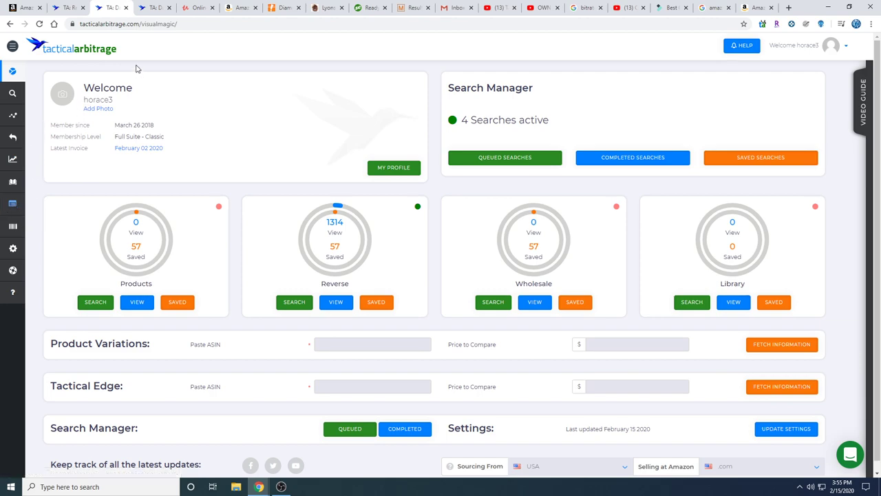
left_click(151, 8)
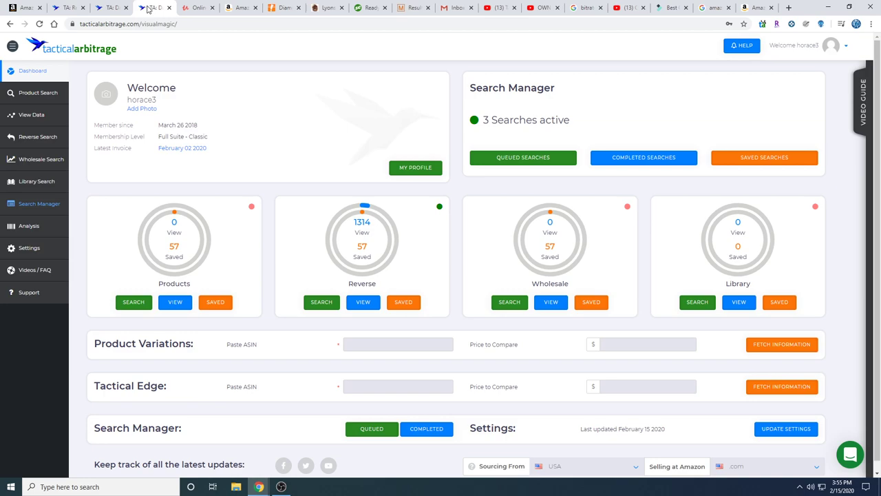
left_click(69, 8)
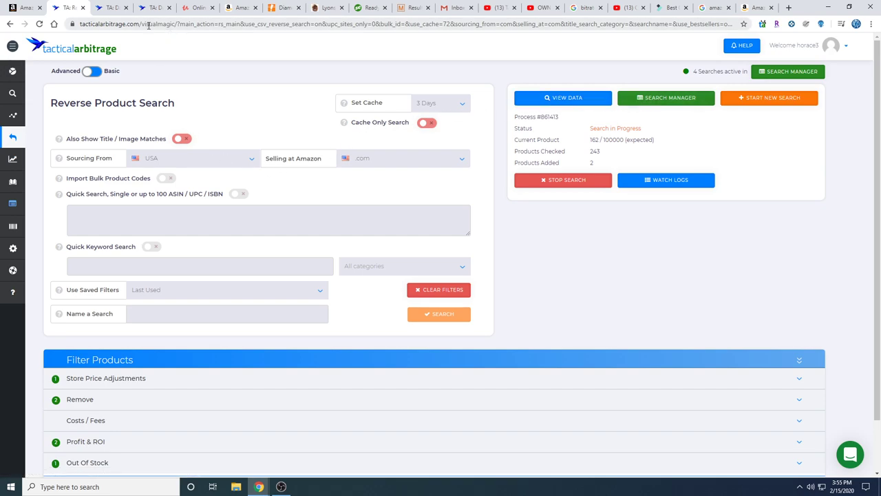
left_click(110, 8)
left_click(147, 9)
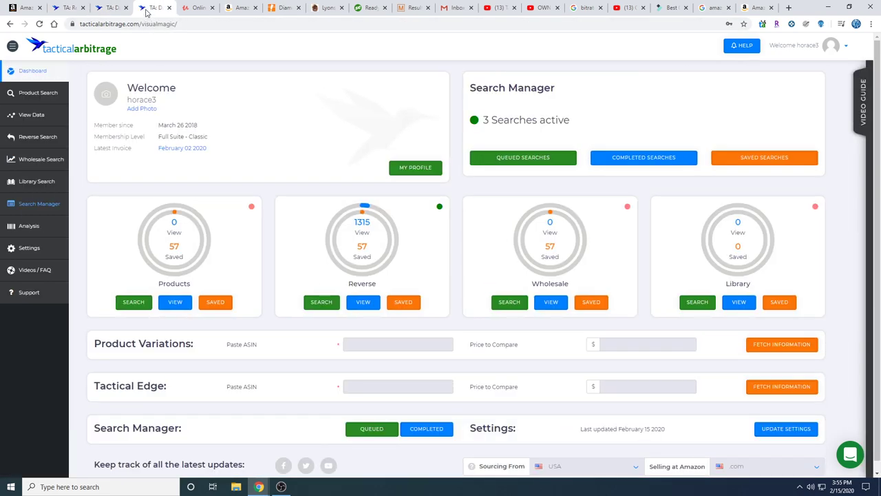
left_click(31, 205)
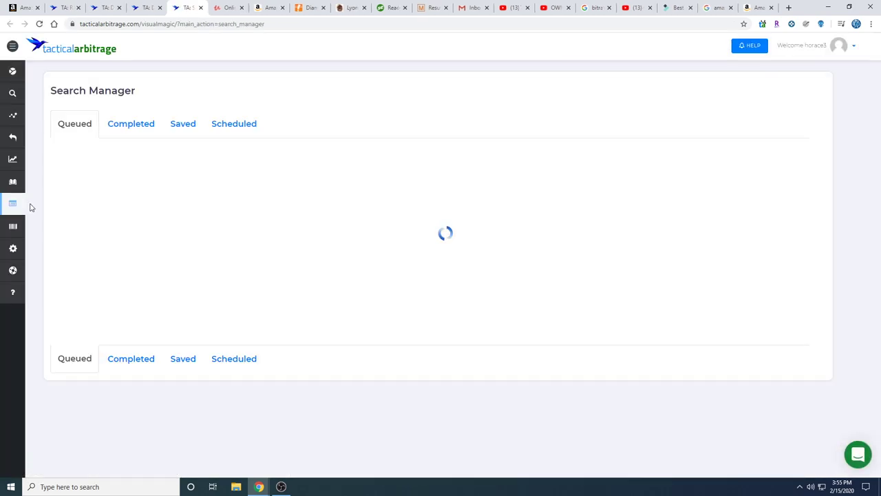
Look over the queued Reverse Searches listed in the Search Manager.
scroll(296, 192, "down", 2)
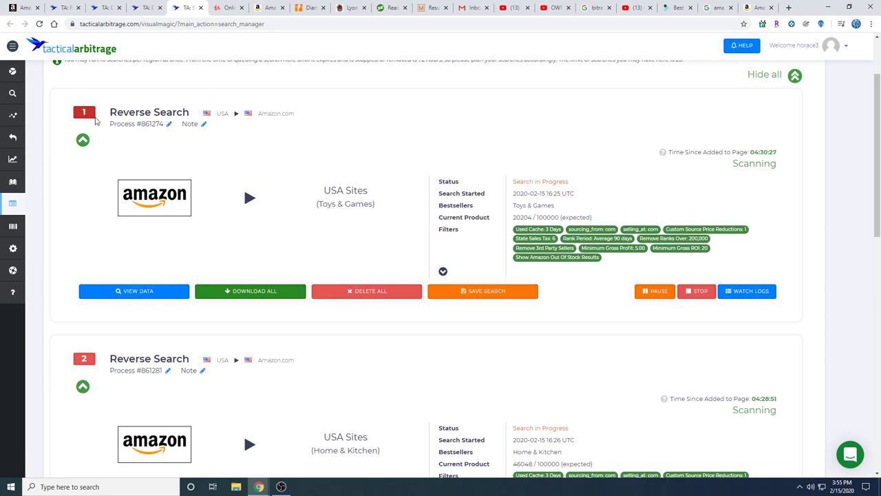
scroll(88, 147, "down", 5)
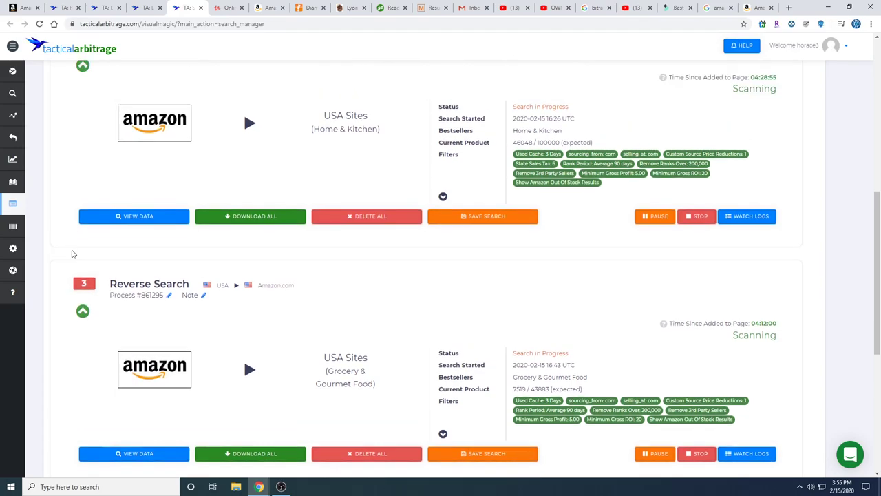
scroll(81, 260, "up", 6)
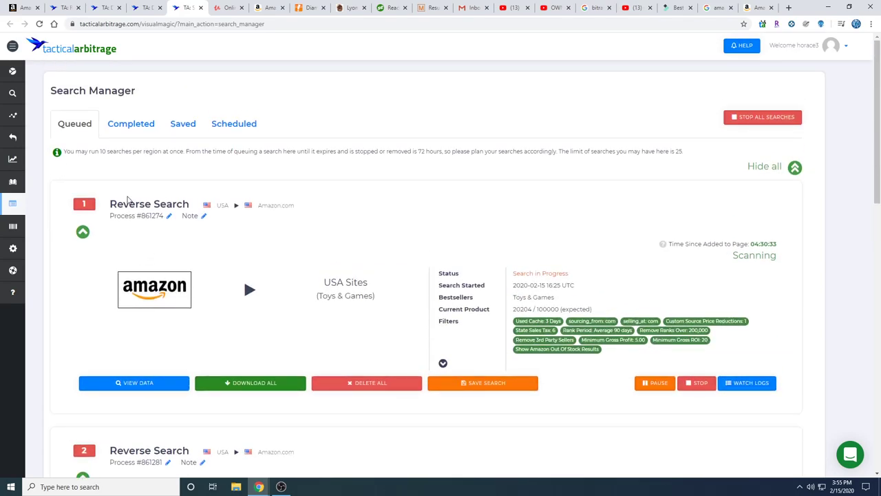
scroll(172, 203, "down", 6)
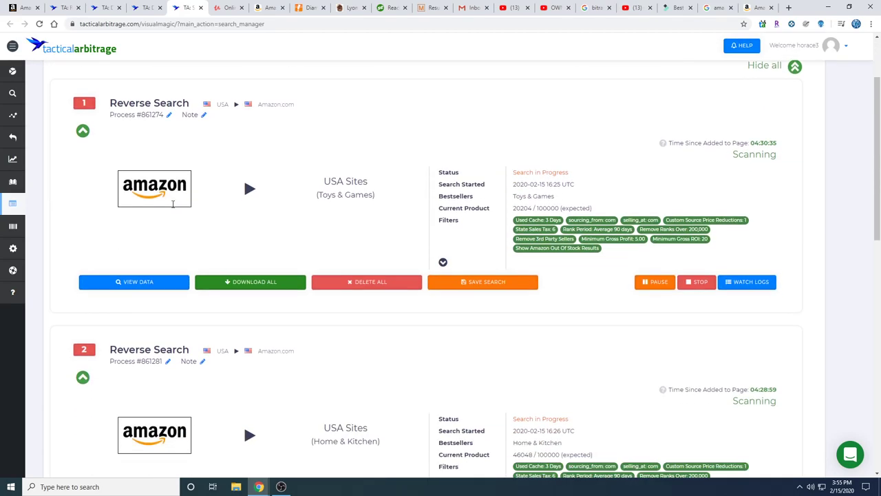
scroll(171, 275, "down", 4)
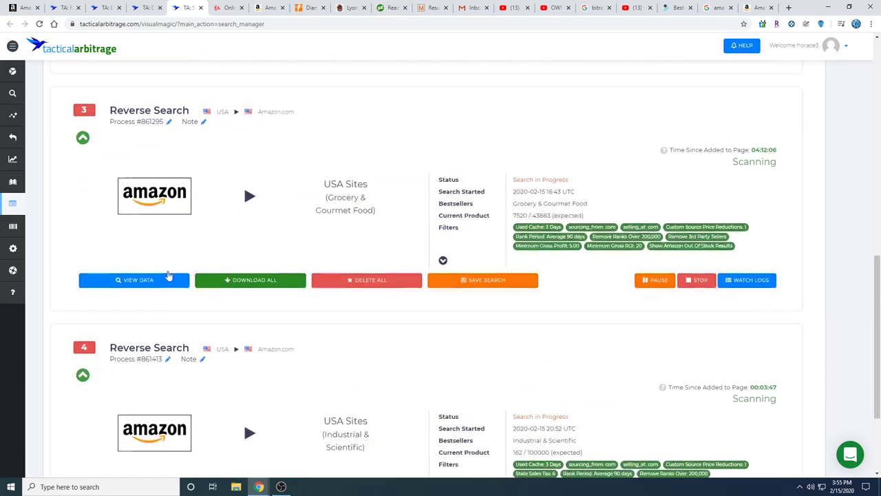
scroll(159, 283, "up", 5)
scroll(157, 281, "up", 6)
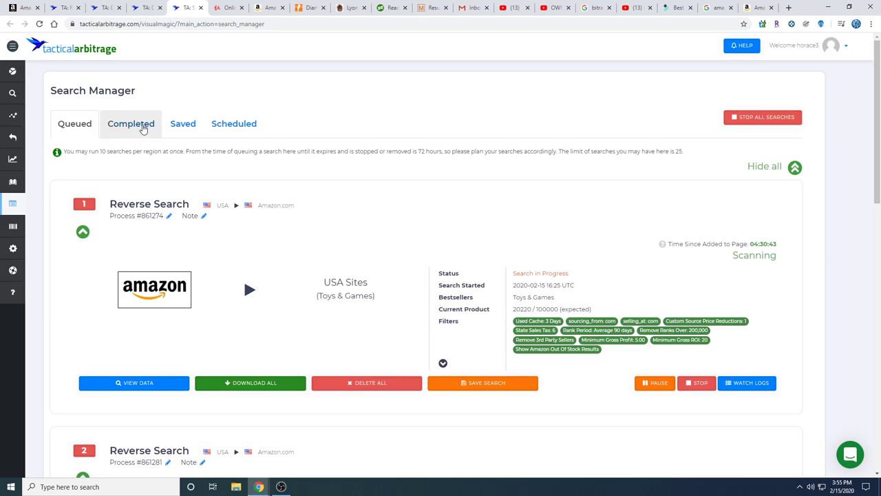
Compare the bestseller category, scan progress and filters of each queued Reverse Search, from Toys & Games through Industrial & Scientific.
scroll(476, 252, "down", 3)
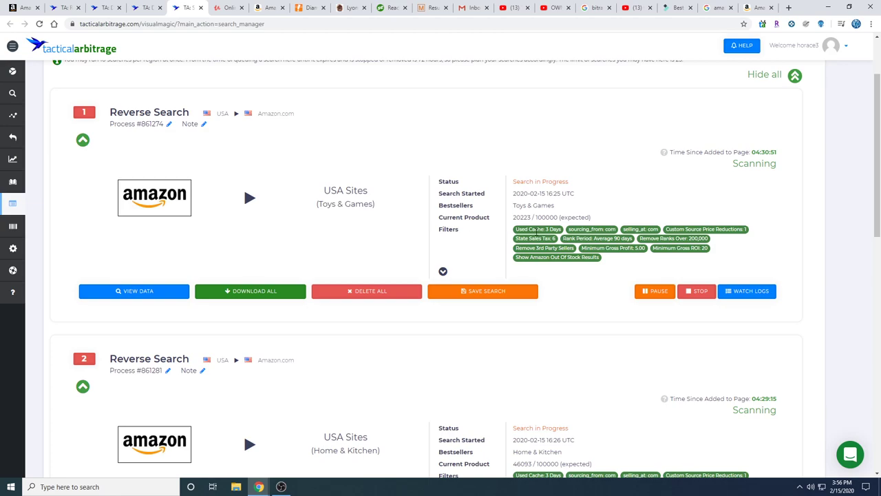
scroll(540, 231, "down", 5)
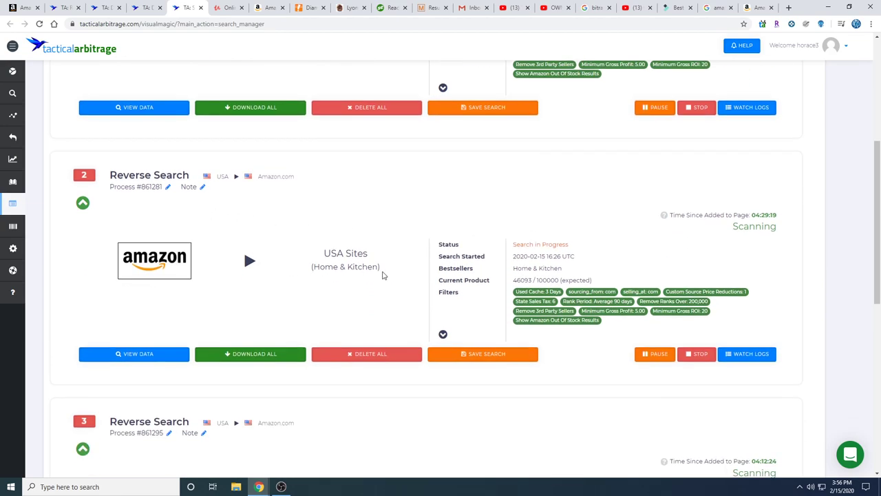
scroll(485, 274, "down", 3)
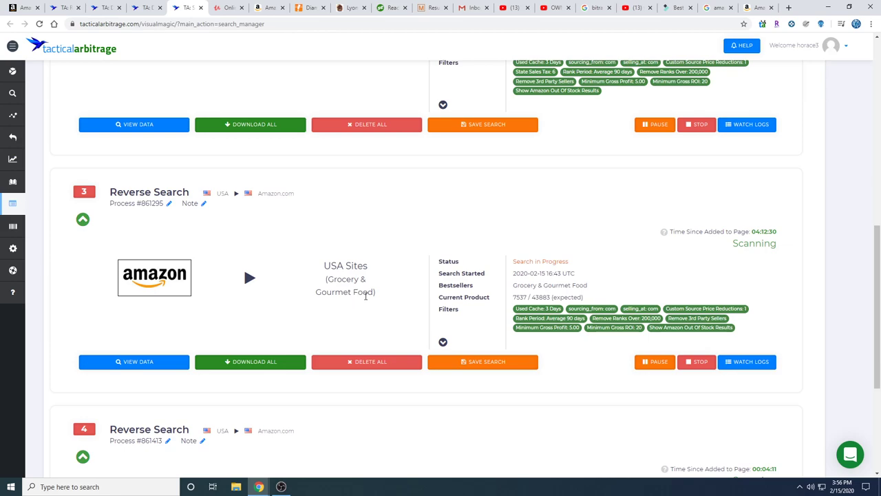
scroll(421, 296, "up", 2)
scroll(422, 296, "up", 4)
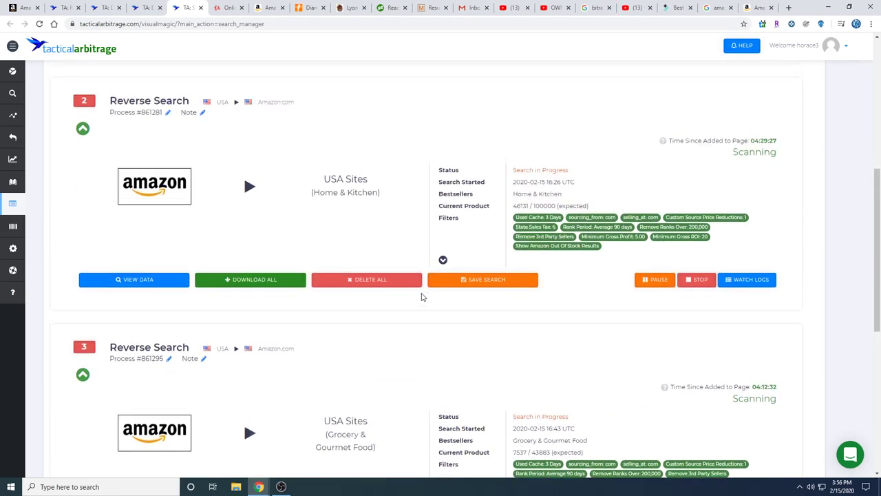
scroll(438, 210, "down", 7)
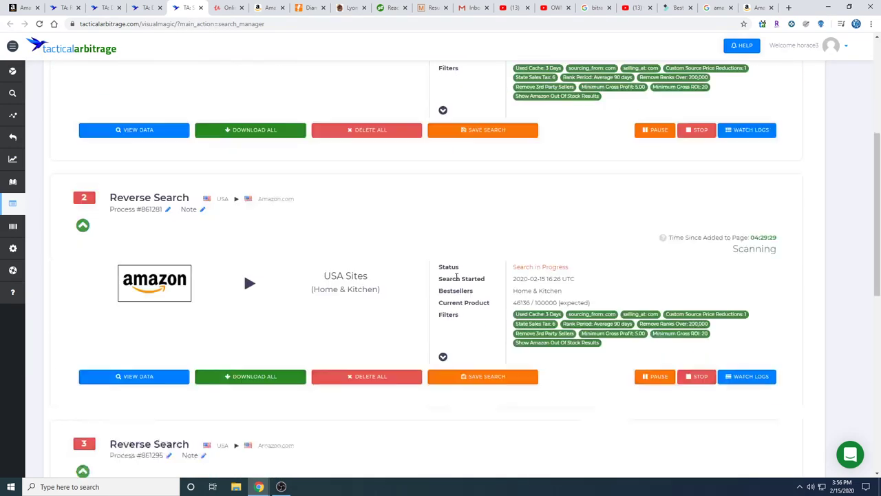
scroll(447, 264, "down", 3)
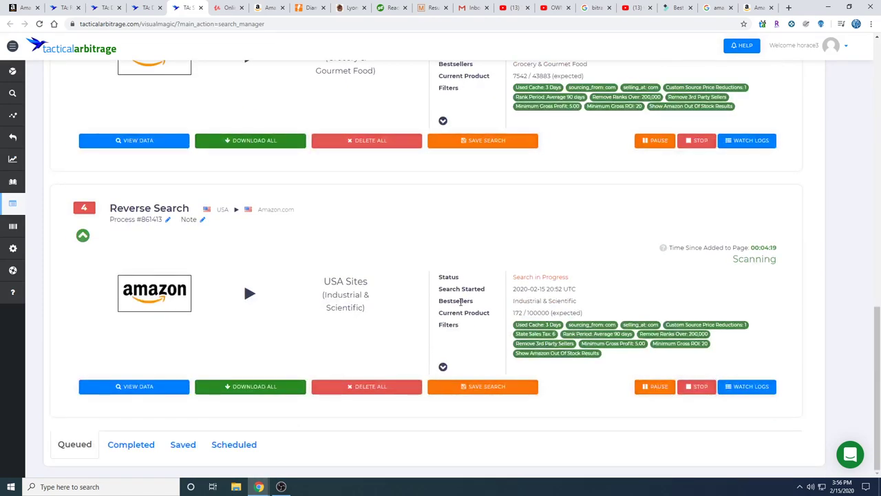
scroll(459, 303, "up", 1)
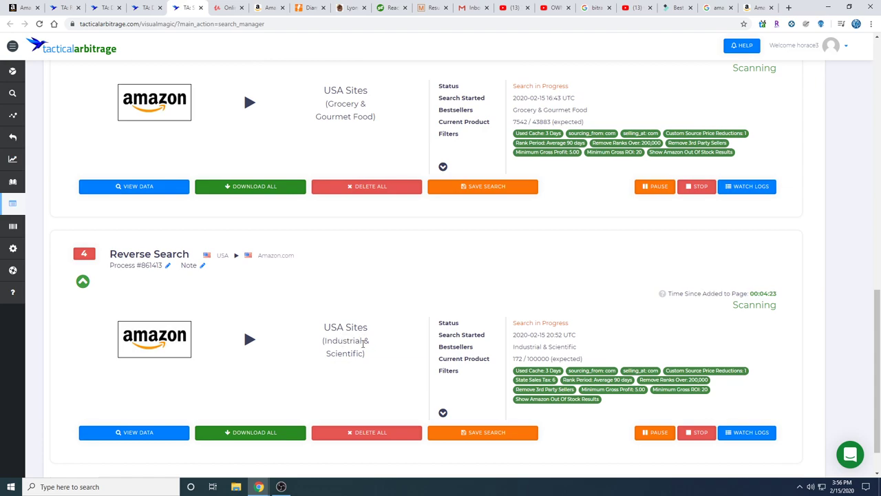
scroll(364, 344, "down", 1)
scroll(361, 343, "up", 10)
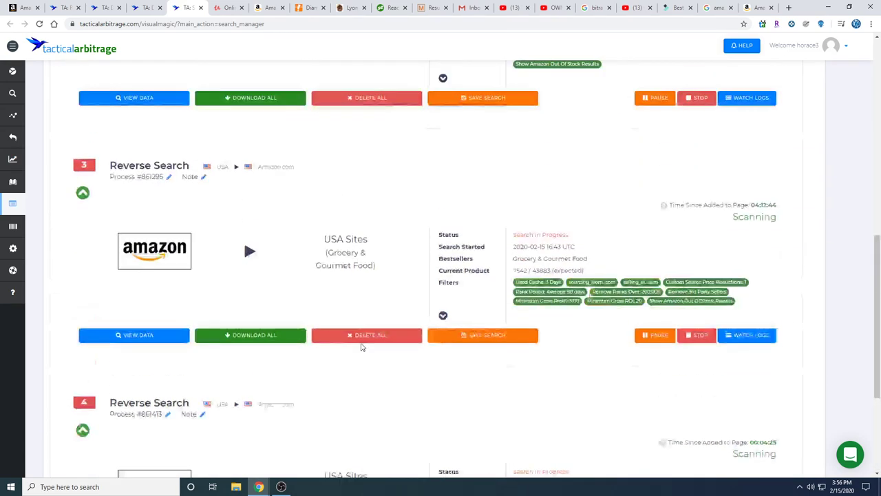
scroll(358, 341, "up", 3)
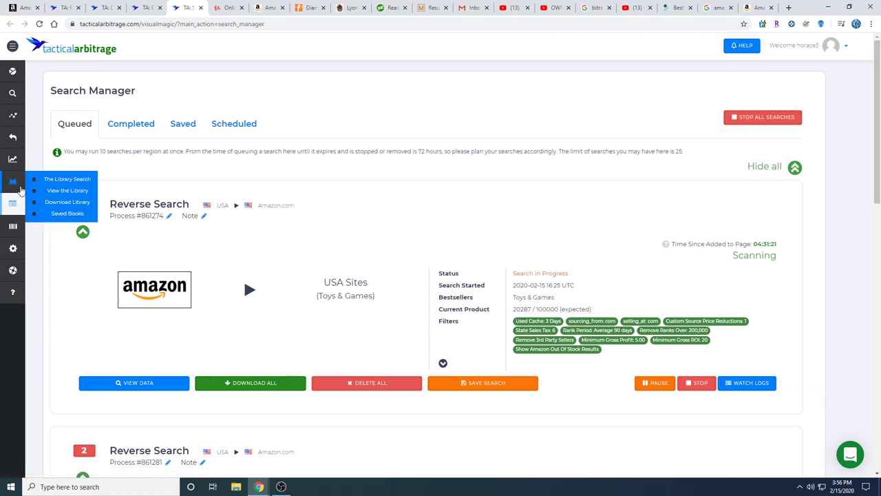
Recheck the progress of the queued searches, including the Industrial & Scientific scan.
mouse_move(9, 141)
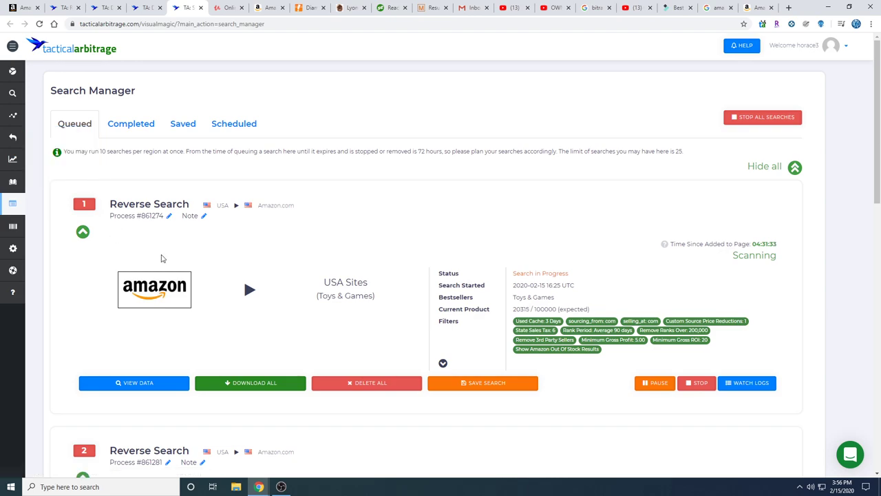
scroll(165, 258, "down", 10)
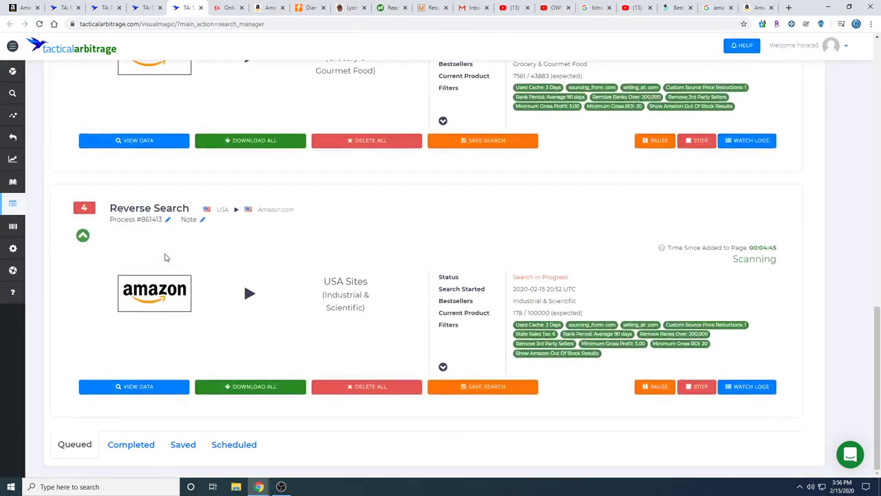
scroll(165, 258, "up", 1)
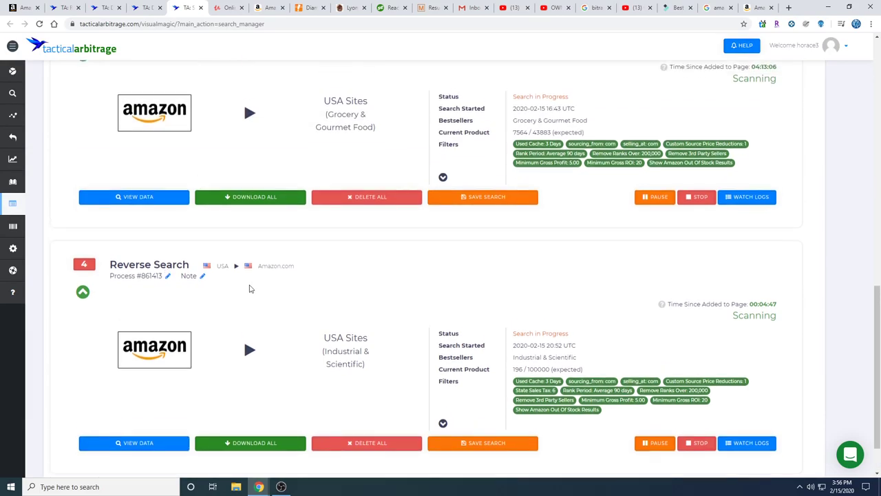
scroll(345, 396, "up", 5)
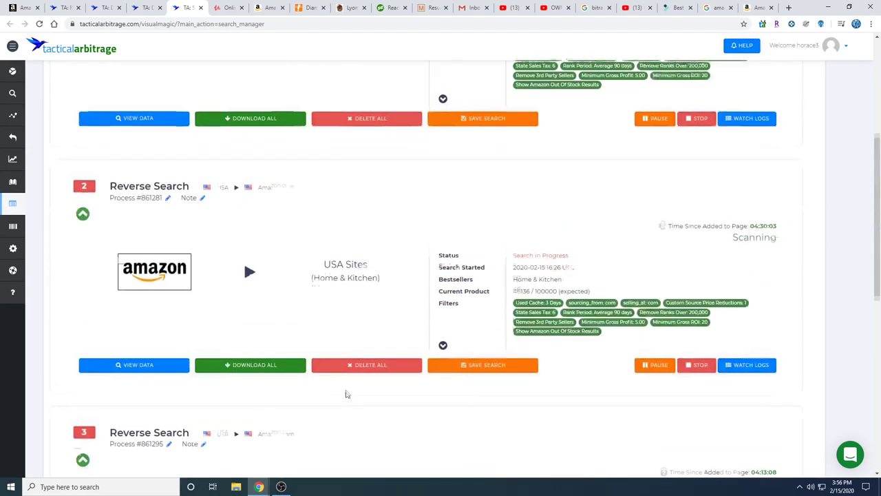
scroll(345, 392, "up", 4)
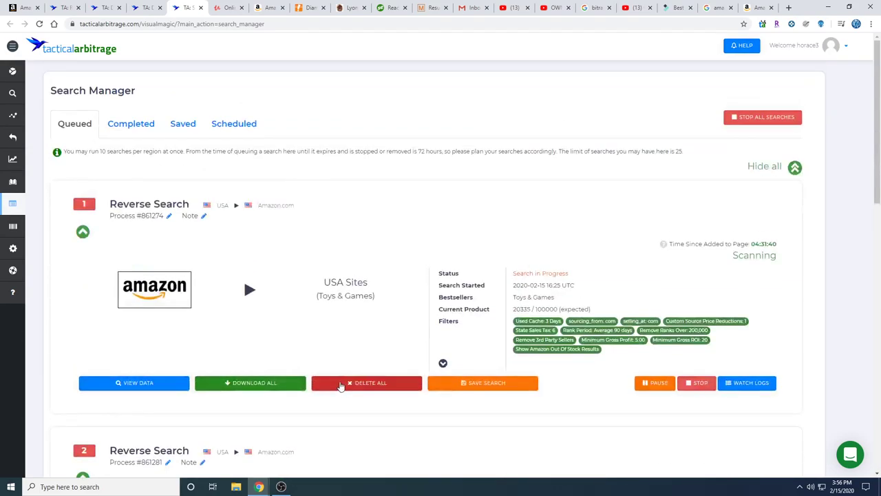
Open the completed searches and review the keyword and Movers and Shakers scans.
left_click(129, 125)
scroll(152, 199, "down", 5)
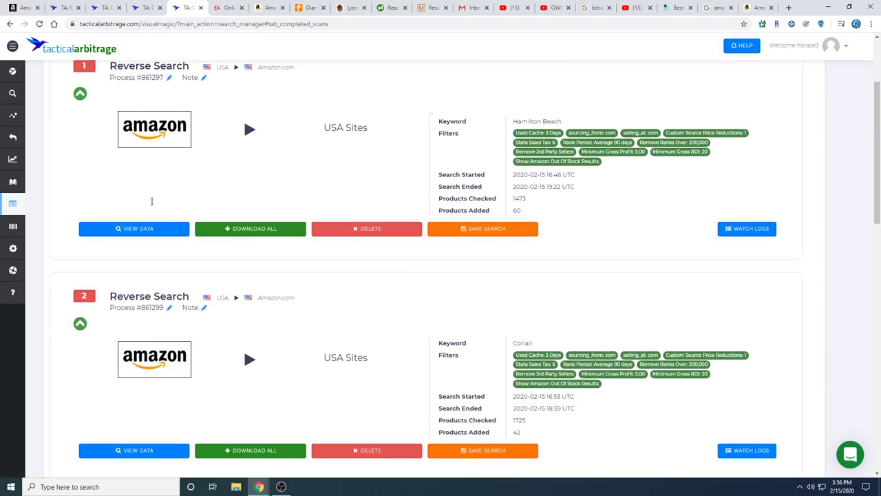
scroll(162, 270, "down", 7)
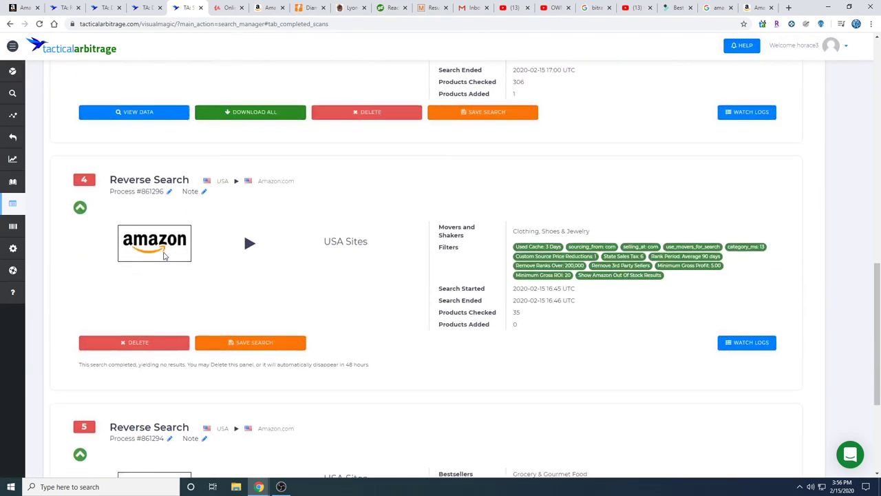
scroll(165, 256, "up", 6)
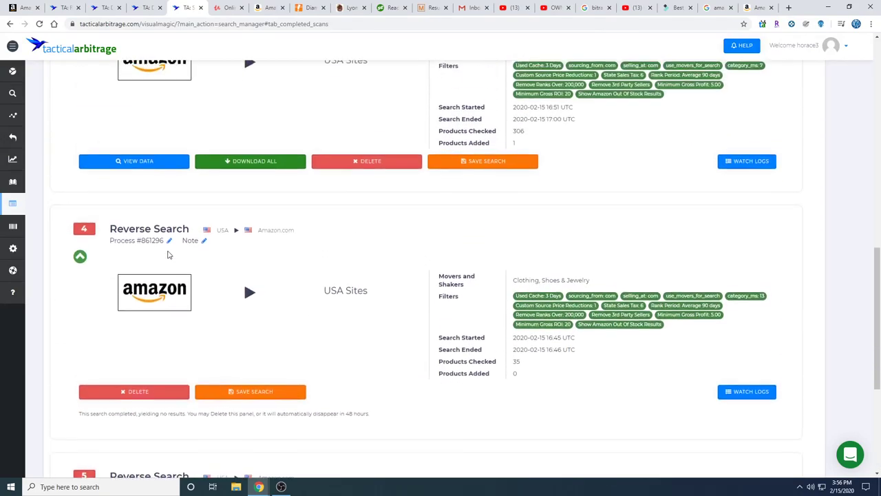
scroll(262, 209, "up", 3)
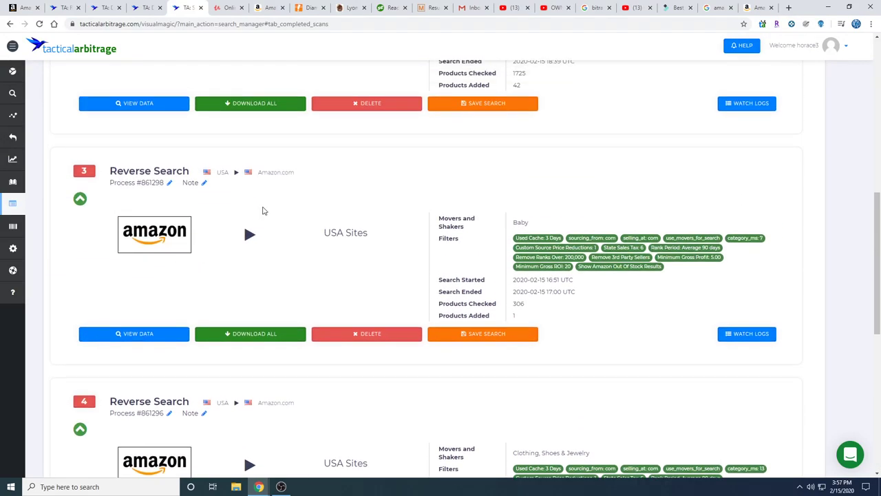
scroll(265, 210, "up", 4)
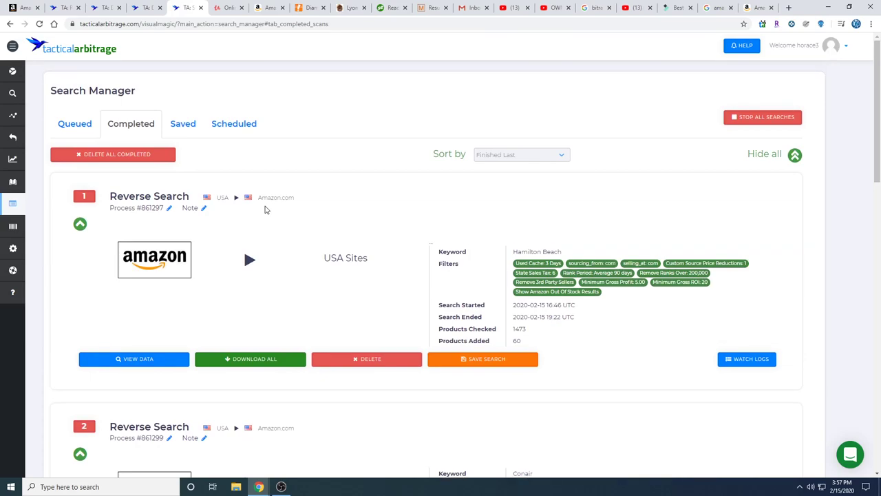
scroll(266, 209, "down", 3)
scroll(266, 210, "up", 3)
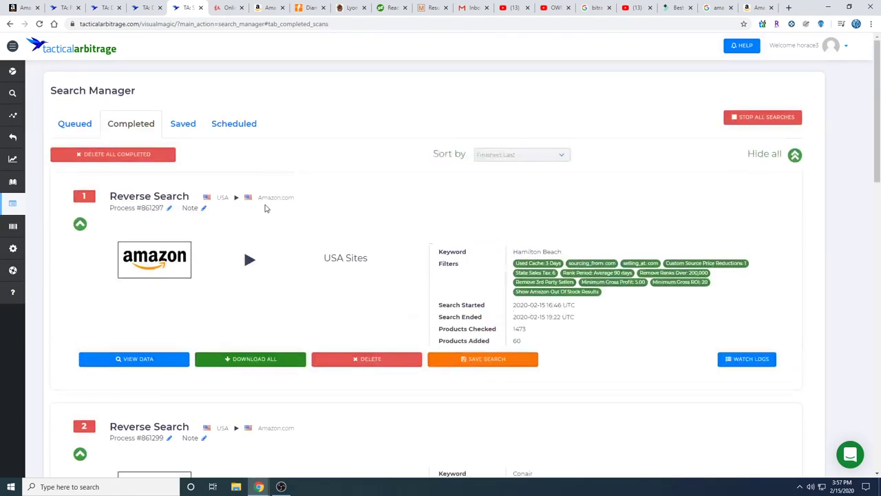
Check the saved and scheduled searches and return to the completed ones.
left_click(182, 124)
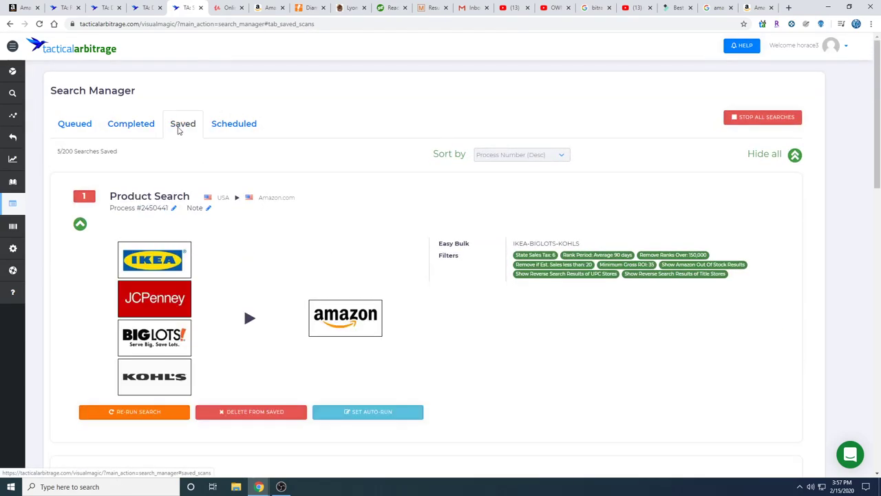
left_click(228, 127)
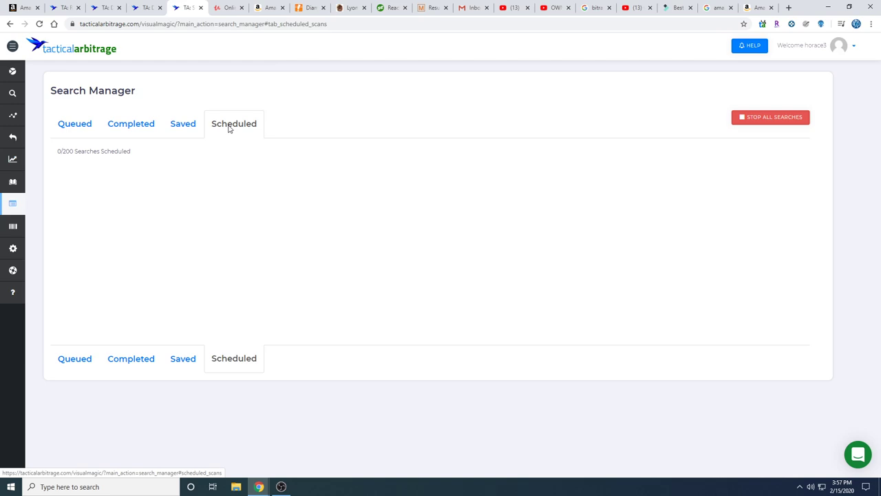
left_click(133, 125)
Examine the products checked and products added for each completed Reverse Search, down to the Grocery & Gourmet Food scan.
scroll(197, 158, "down", 1)
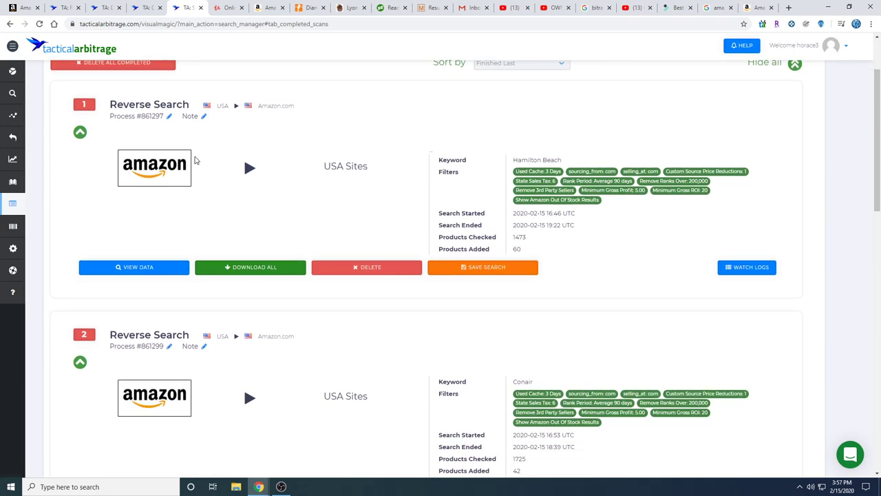
scroll(195, 160, "down", 2)
scroll(195, 159, "down", 5)
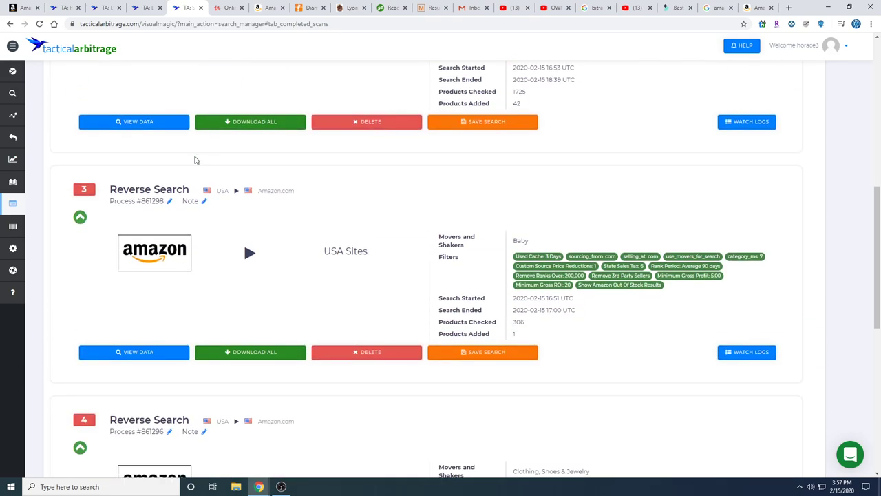
scroll(195, 156, "up", 4)
scroll(195, 156, "up", 3)
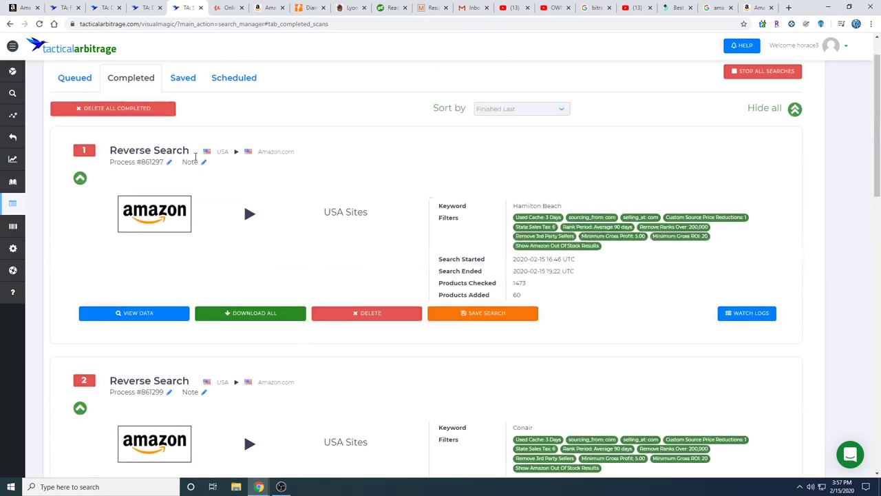
scroll(193, 160, "down", 1)
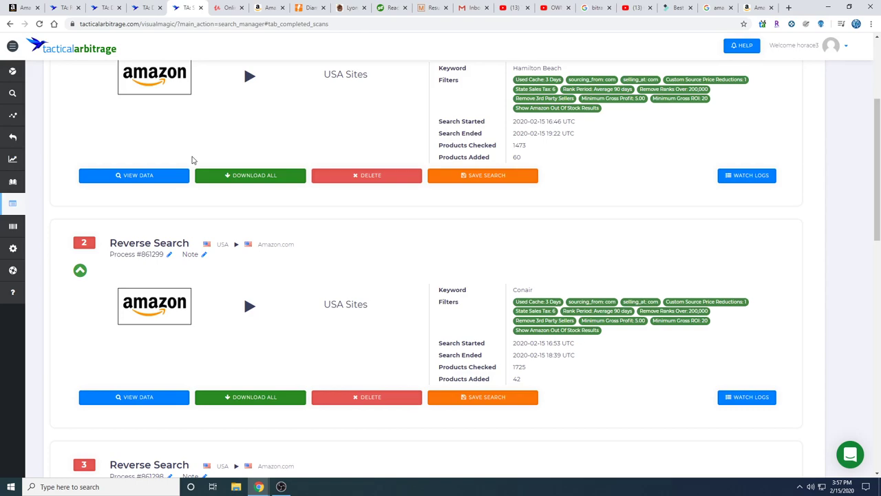
scroll(192, 159, "up", 2)
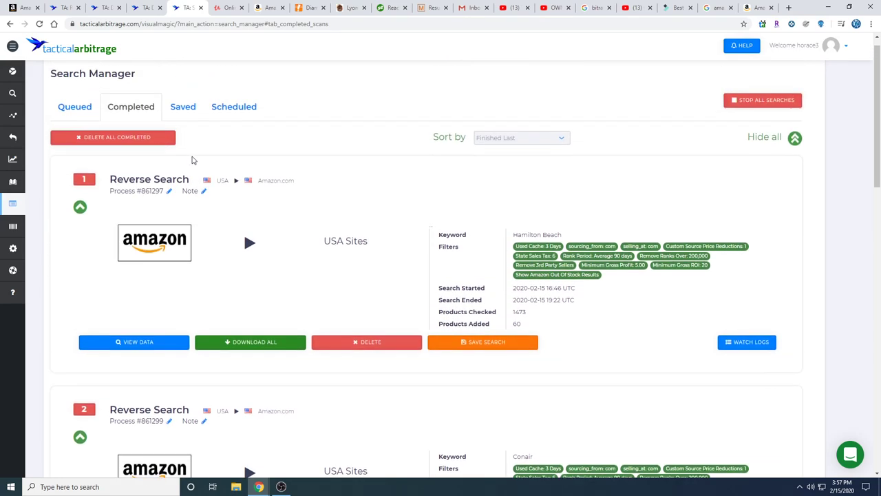
scroll(193, 160, "down", 4)
scroll(187, 158, "up", 4)
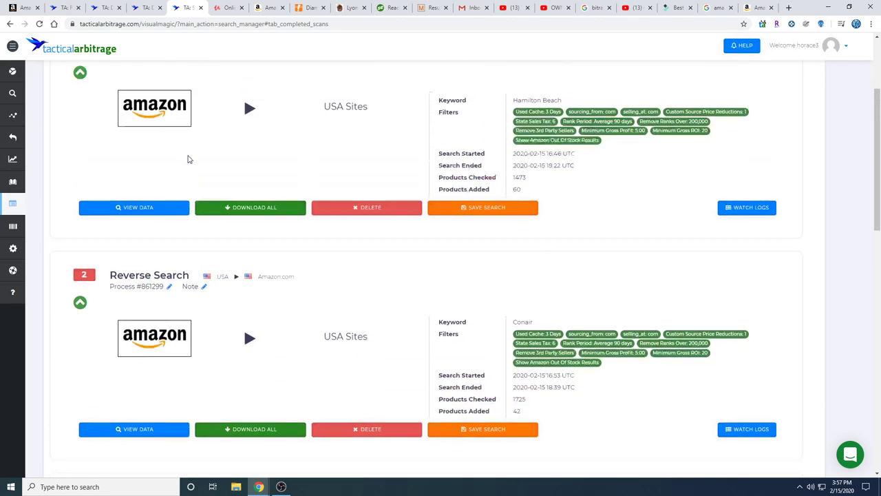
scroll(189, 158, "down", 3)
scroll(188, 155, "down", 10)
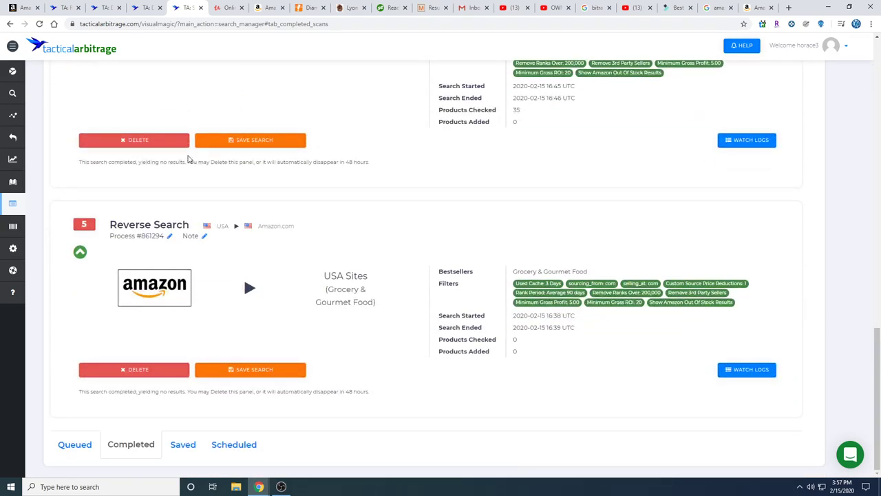
Review the completed Reverse Searches from the Grocery & Gourmet Food scan back up to the Hamilton Beach keyword scan.
scroll(188, 159, "up", 3)
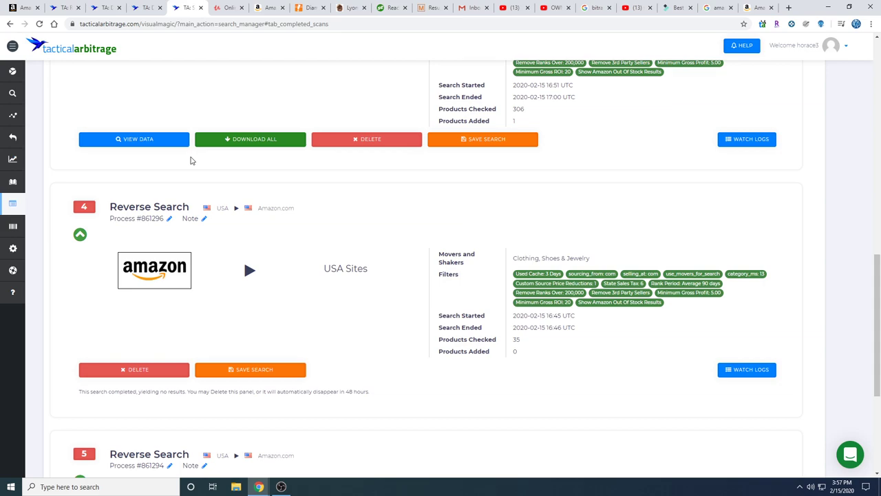
scroll(176, 167, "down", 2)
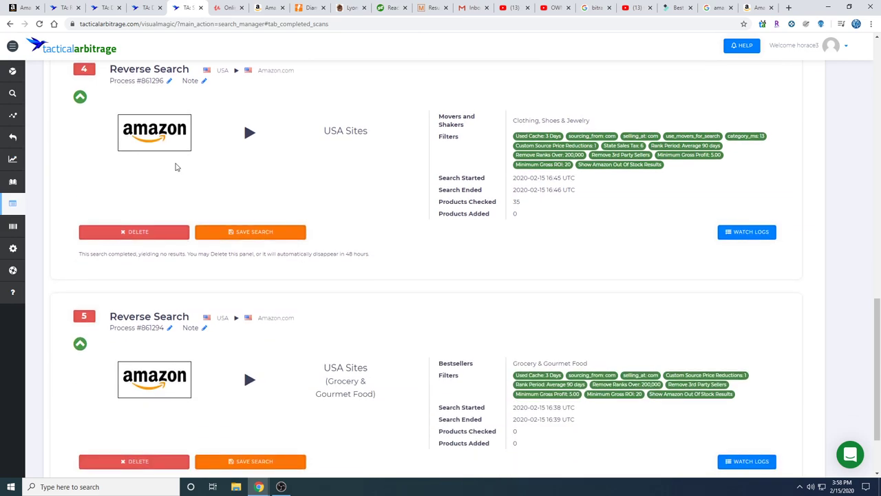
scroll(176, 166, "up", 5)
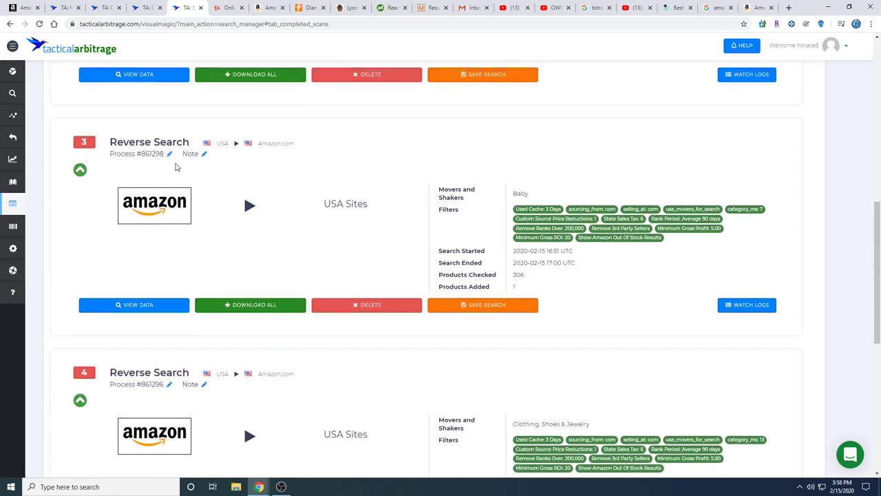
scroll(175, 164, "up", 1)
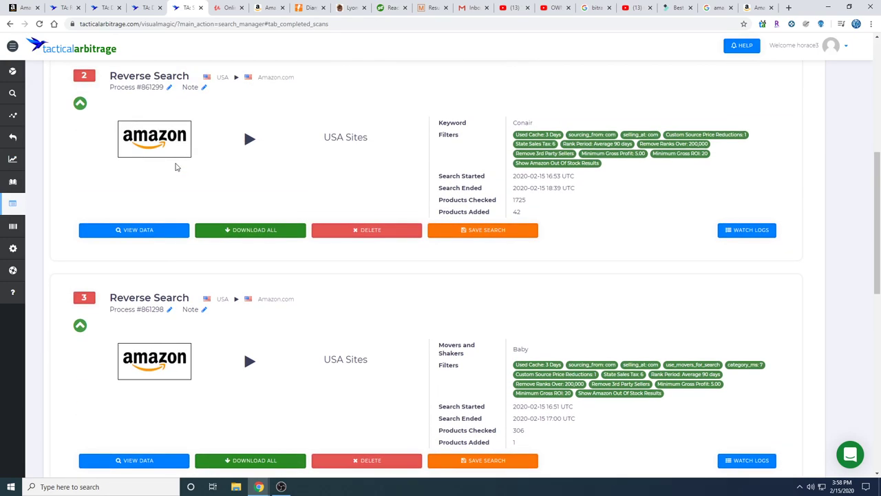
scroll(176, 167, "up", 1)
scroll(340, 126, "up", 3)
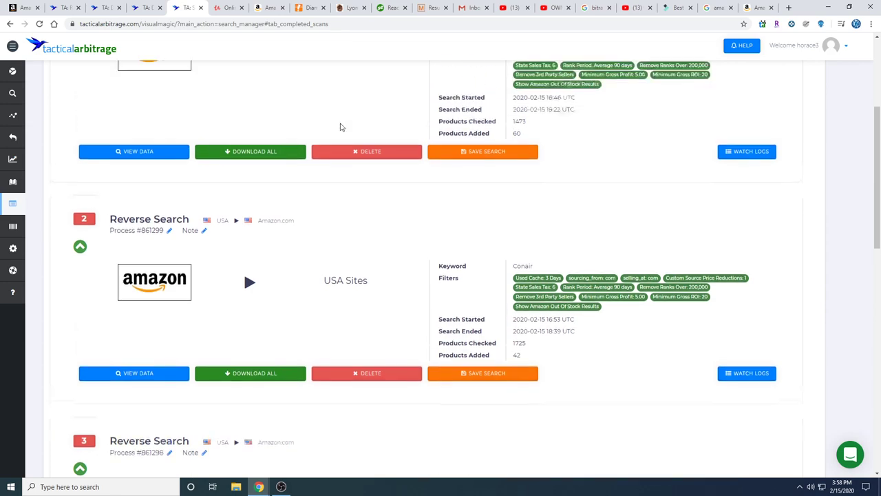
scroll(237, 143, "down", 1)
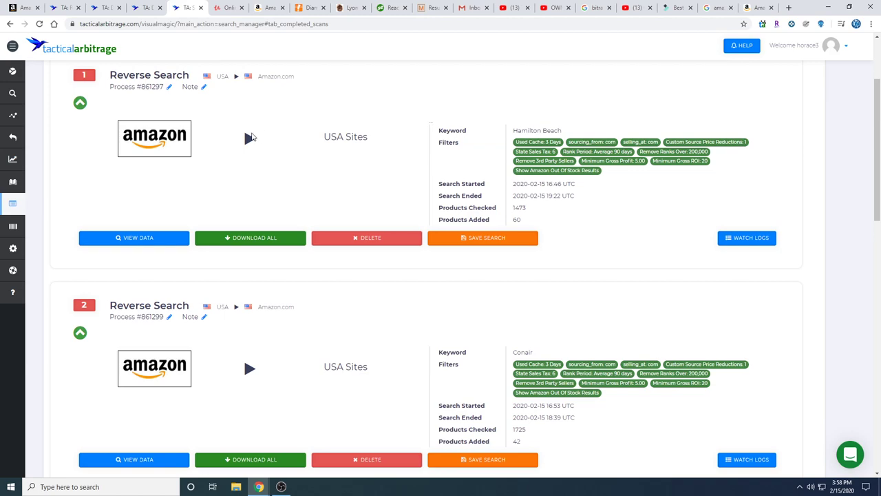
Check the dashboard and the Reverse Product Search page for running searches, and return to the completed searches.
left_click(138, 12)
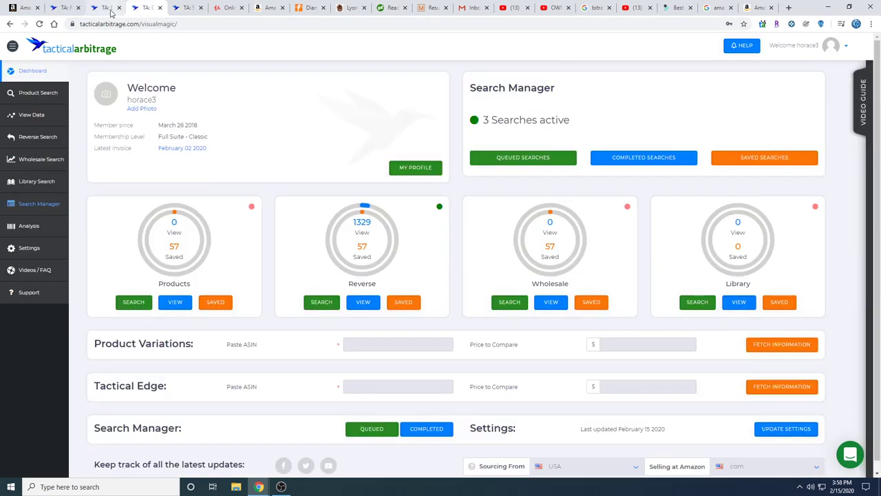
left_click(105, 9)
left_click(82, 12)
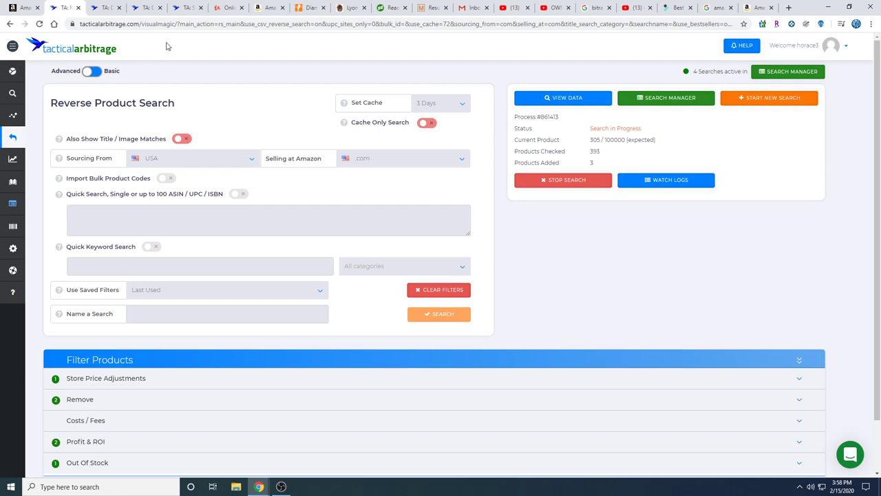
left_click(109, 8)
left_click(139, 10)
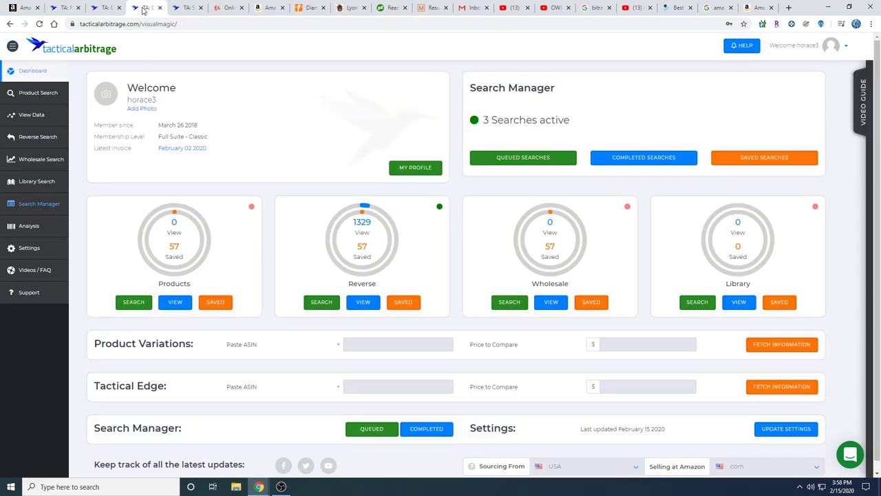
left_click(181, 11)
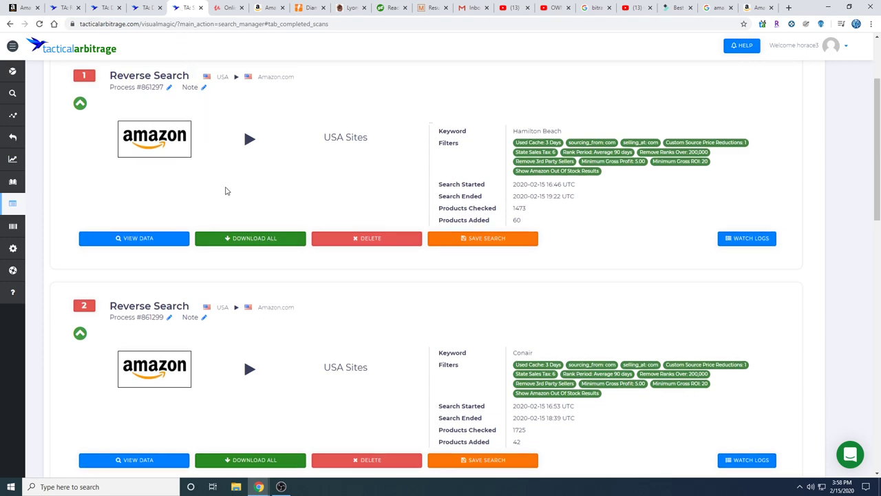
Open the result data of the completed Hamilton Beach keyword search.
scroll(227, 191, "up", 1)
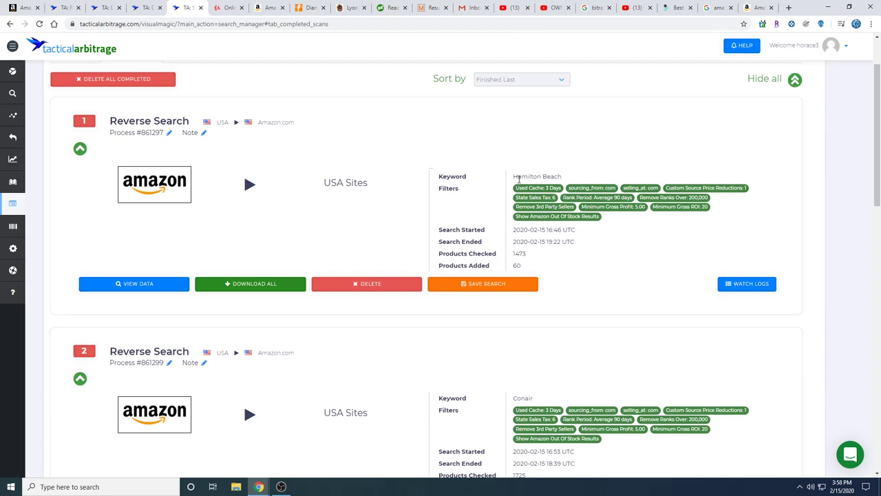
scroll(523, 182, "up", 1)
scroll(524, 182, "down", 1)
left_click(157, 292)
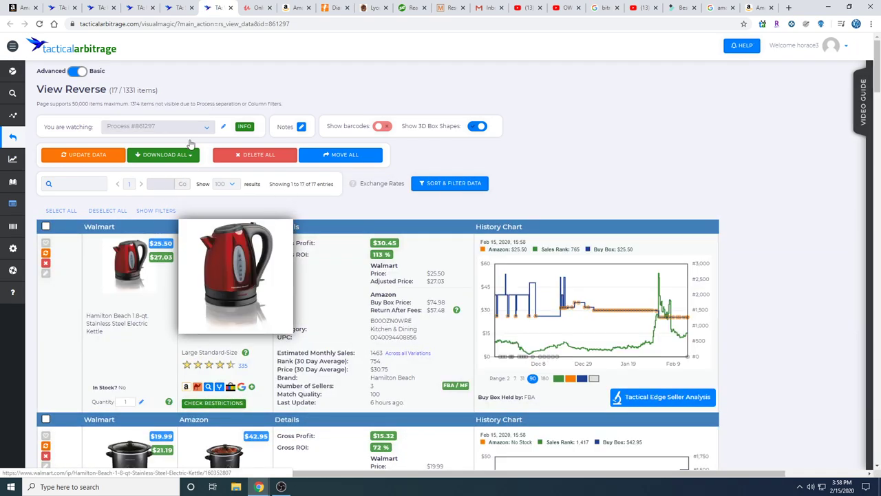
Examine the Hamilton Beach product matches, comparing Walmart and Amazon prices, profit, ROI and history charts.
scroll(252, 102, "down", 2)
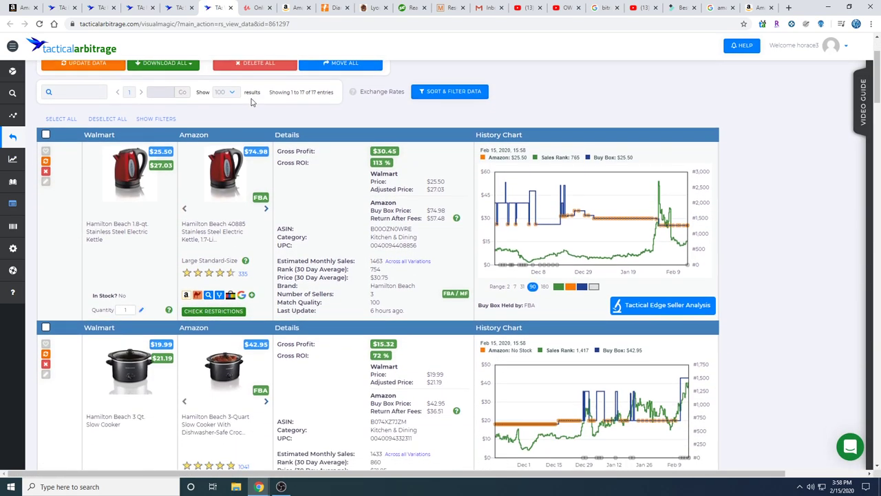
scroll(252, 102, "down", 8)
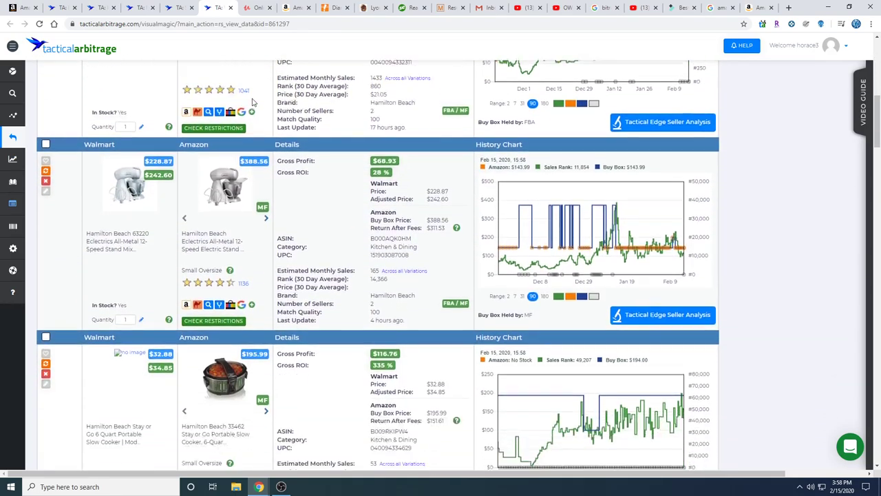
scroll(252, 102, "down", 8)
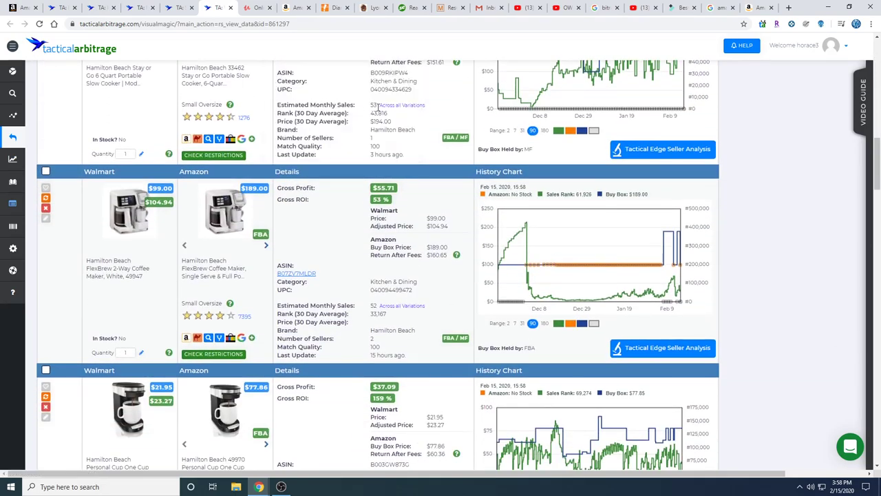
scroll(376, 112, "down", 5)
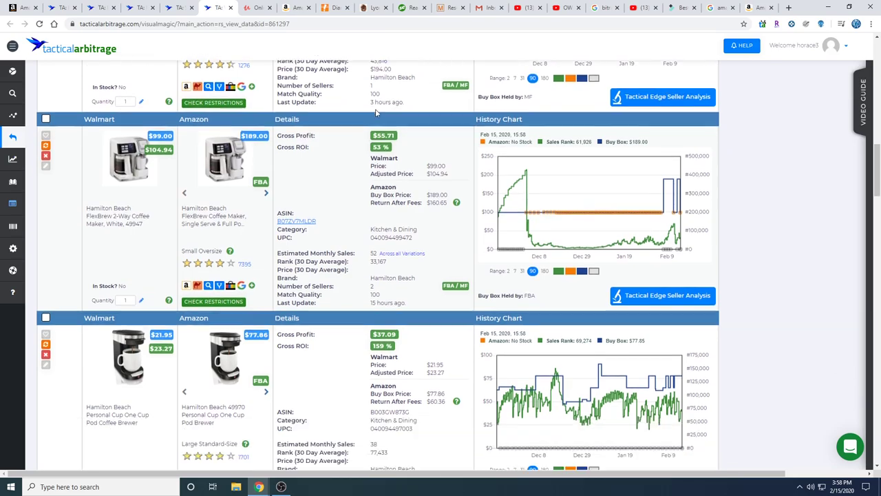
scroll(376, 112, "down", 7)
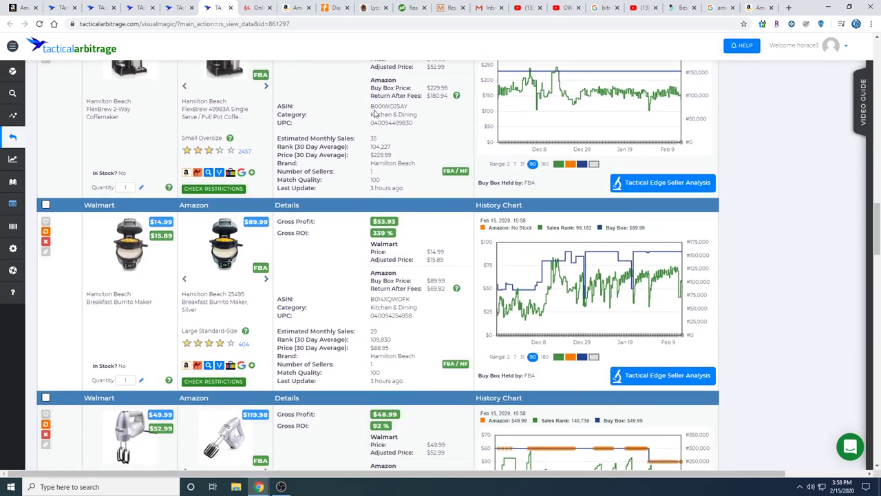
scroll(376, 112, "down", 9)
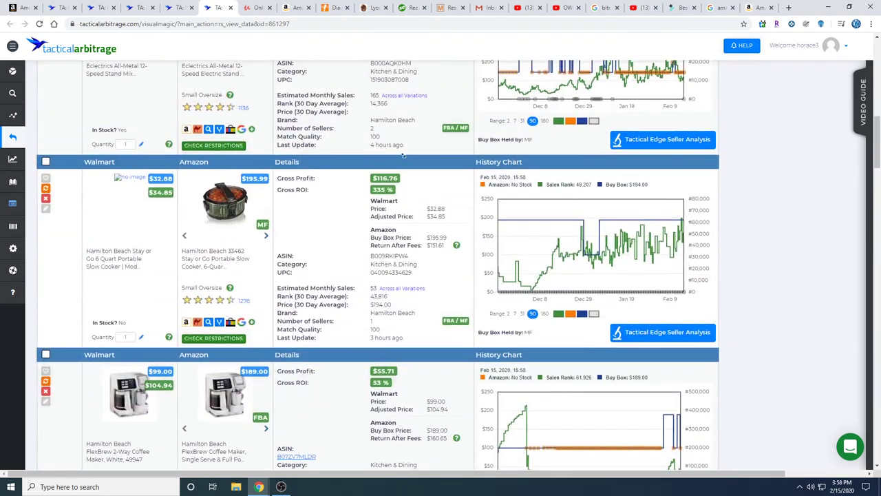
middle_click(673, 167)
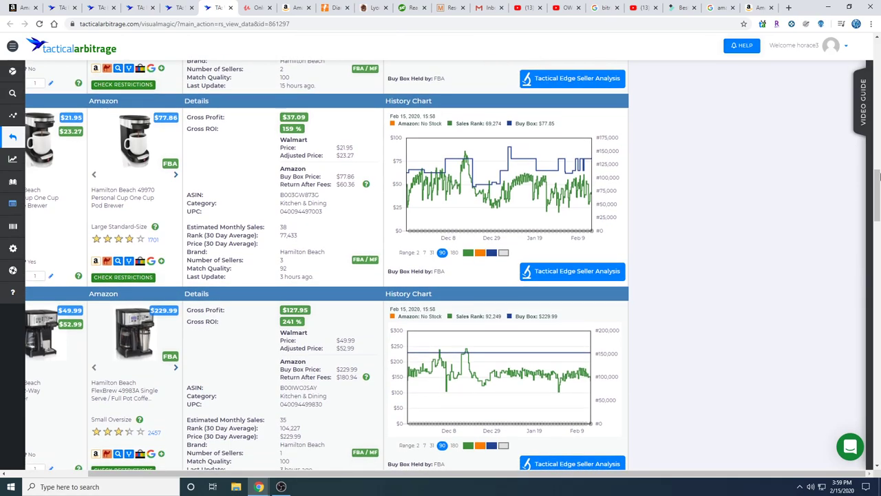
left_click(878, 103)
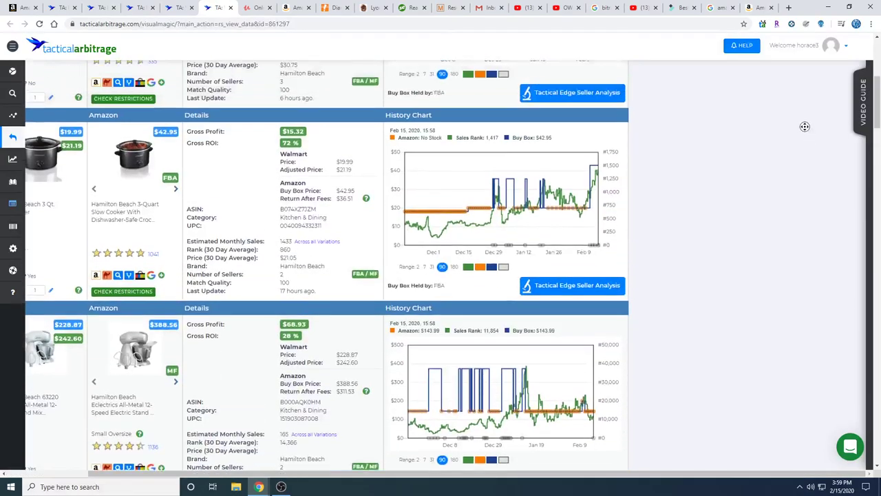
scroll(796, 131, "up", 4)
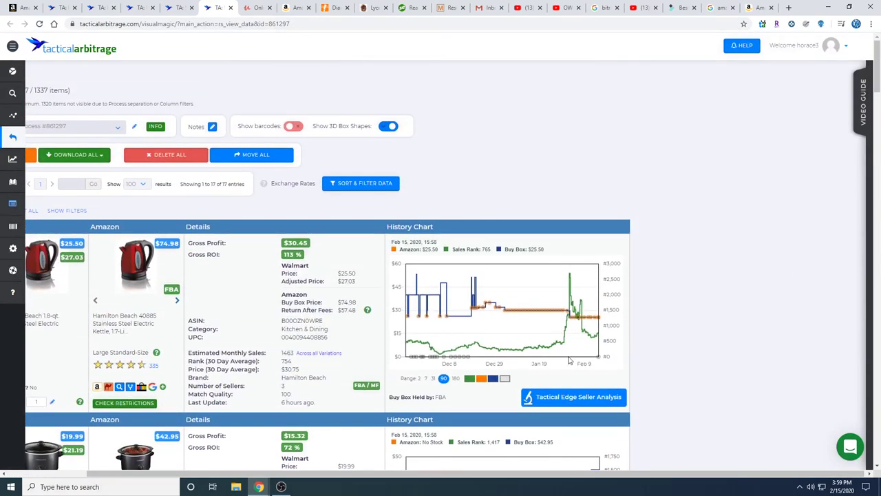
left_click_drag(353, 472, 274, 472)
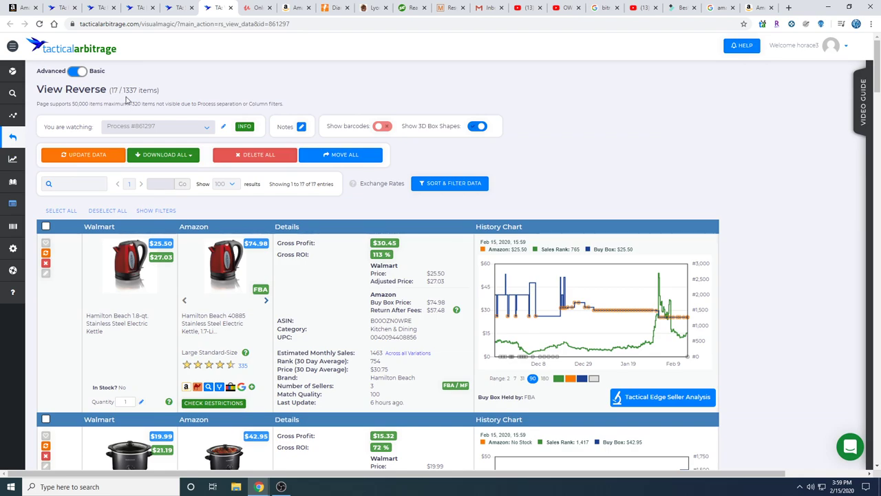
Preview the Hamilton Beach results in the advanced view and switch back to the basic view.
left_click(74, 71)
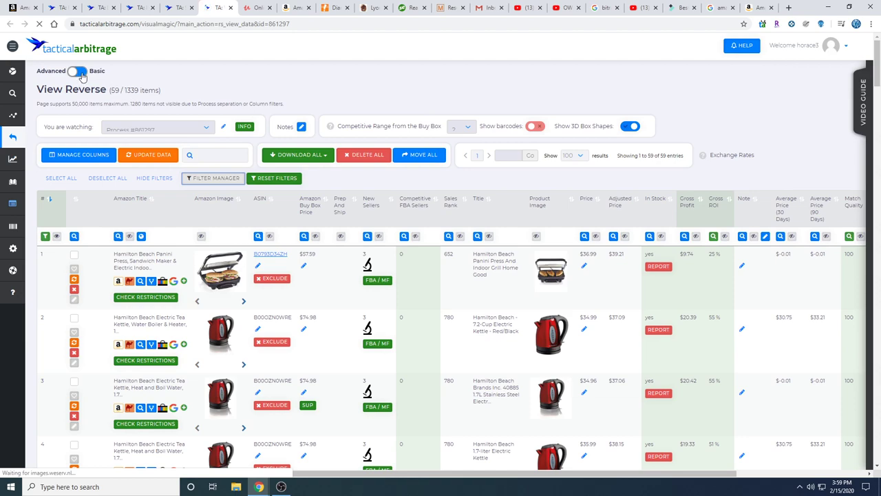
left_click(82, 76)
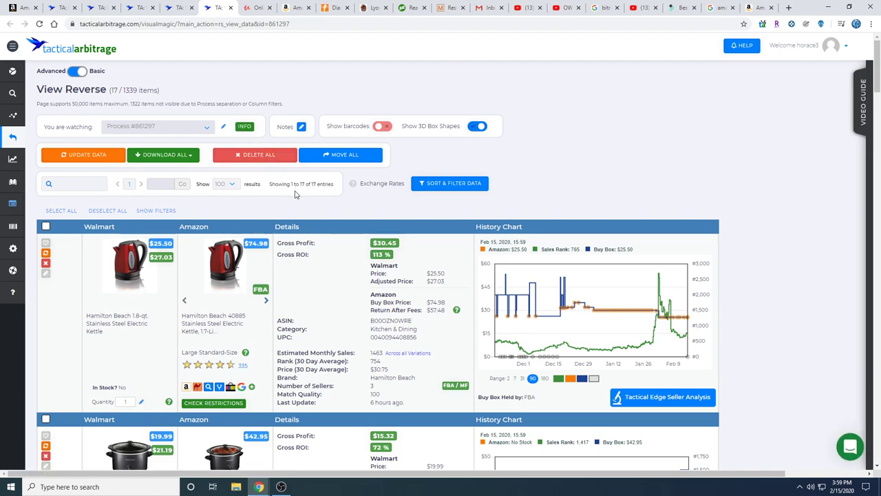
Open the sort and filter settings and check the sorting and stock options, keeping Estimated Sales and All.
left_click(439, 189)
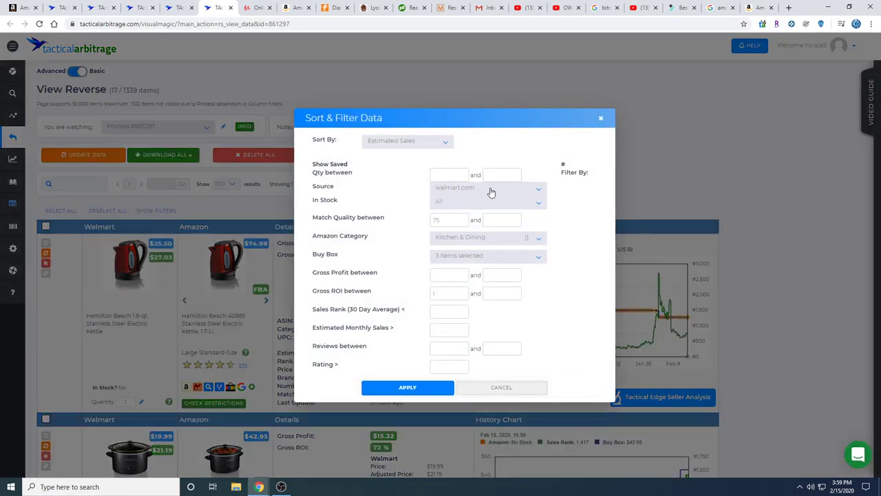
left_click(440, 146)
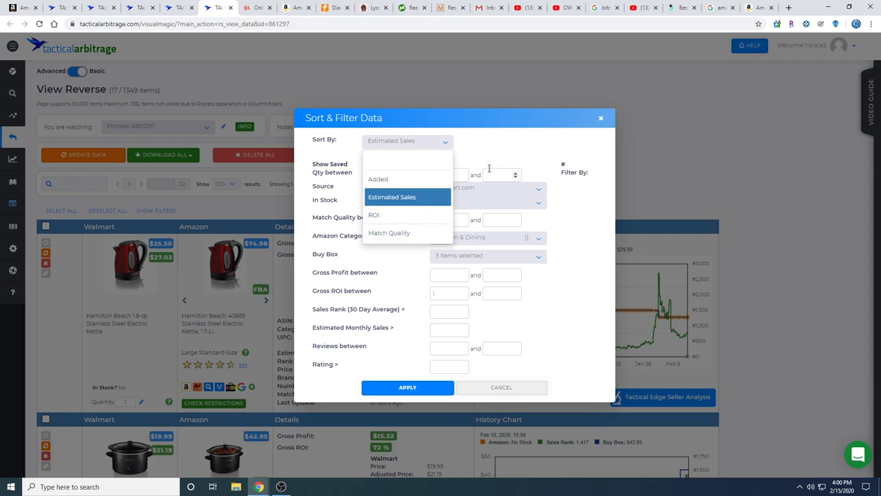
left_click(508, 160)
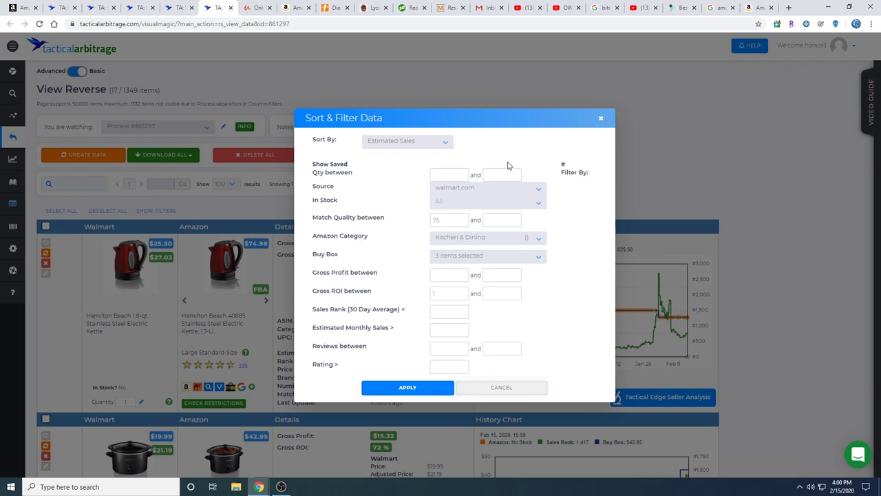
left_click(525, 206)
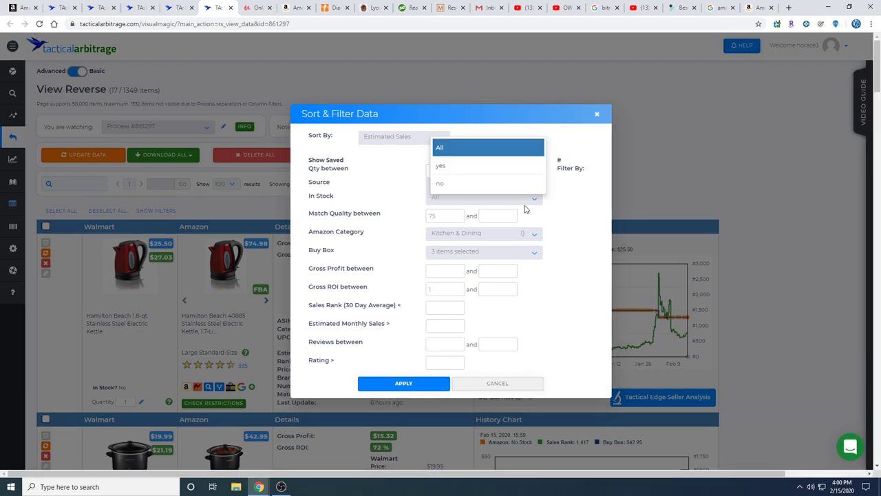
left_click(477, 148)
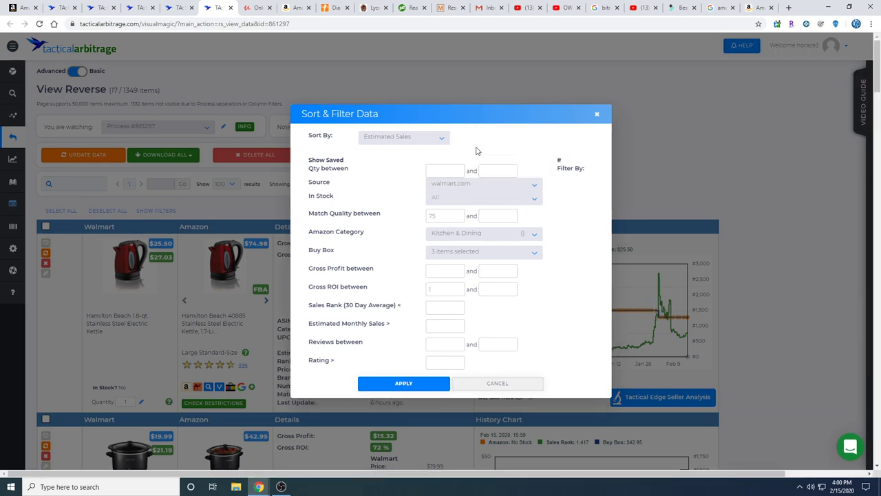
Select all source stores in the results' source filter.
left_click(530, 191)
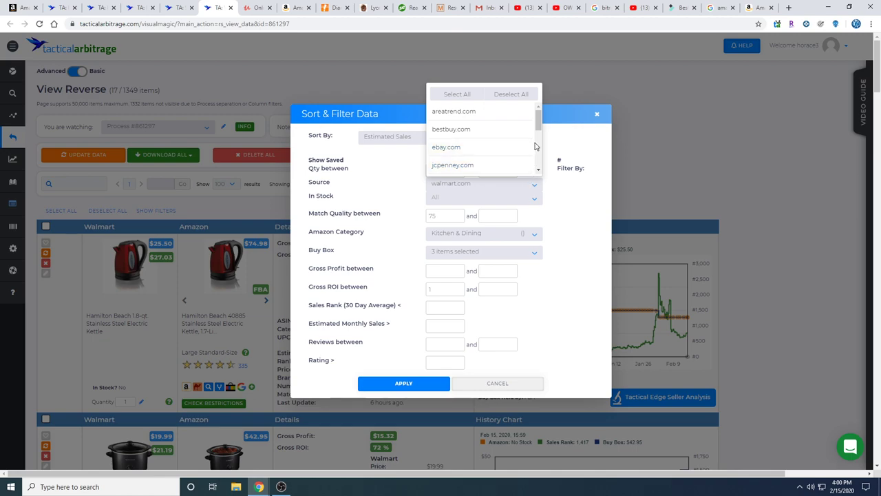
scroll(535, 158, "down", 1)
left_click_drag(539, 135, 538, 119)
left_click(464, 95)
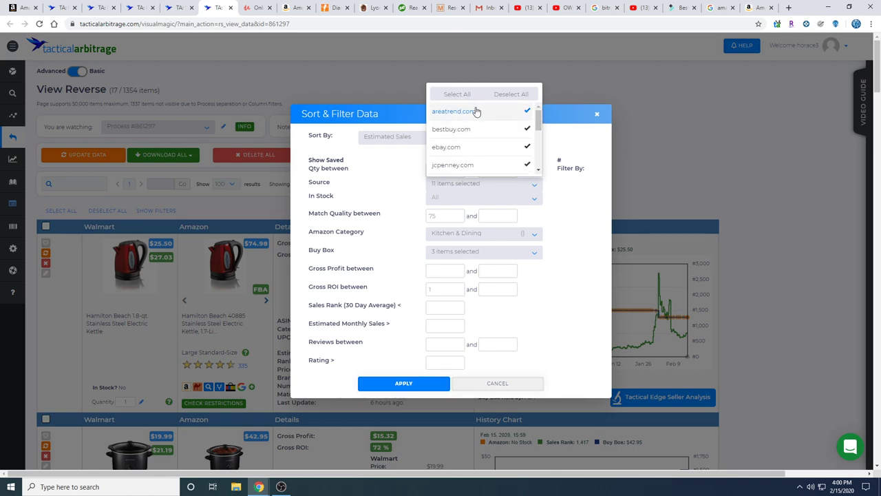
scroll(526, 151, "down", 1)
scroll(561, 197, "down", 3)
left_click(561, 202)
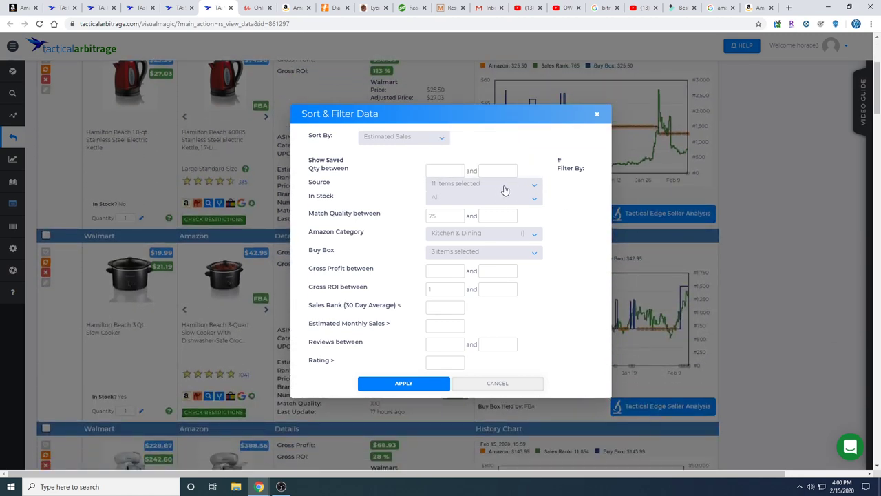
Check the available Amazon category and stock filter options, keeping Kitchen & Dining and All.
left_click(534, 237)
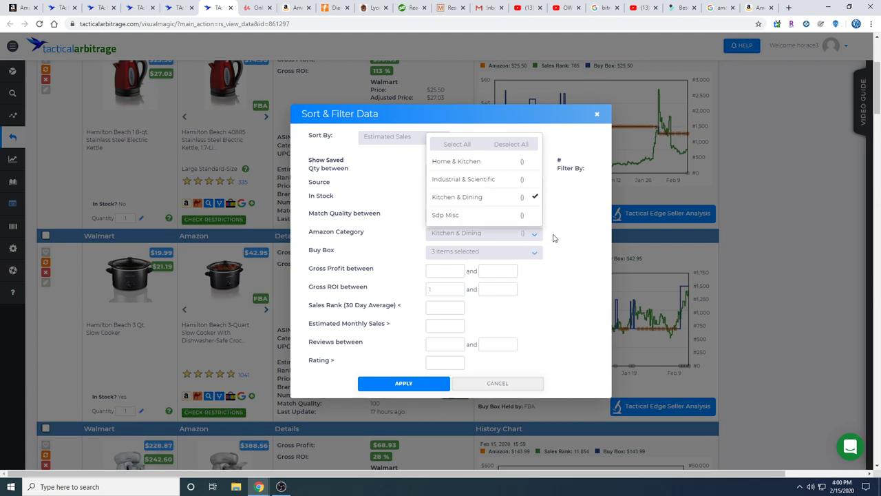
left_click(554, 237)
left_click(533, 202)
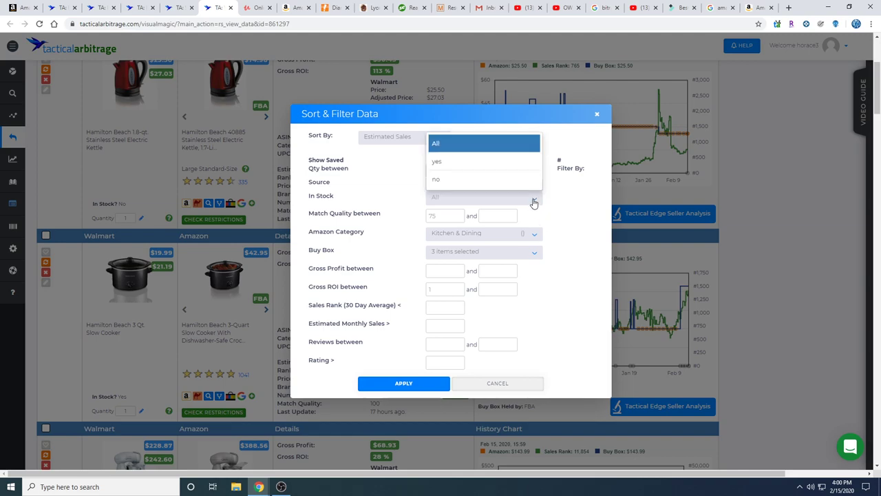
left_click(568, 221)
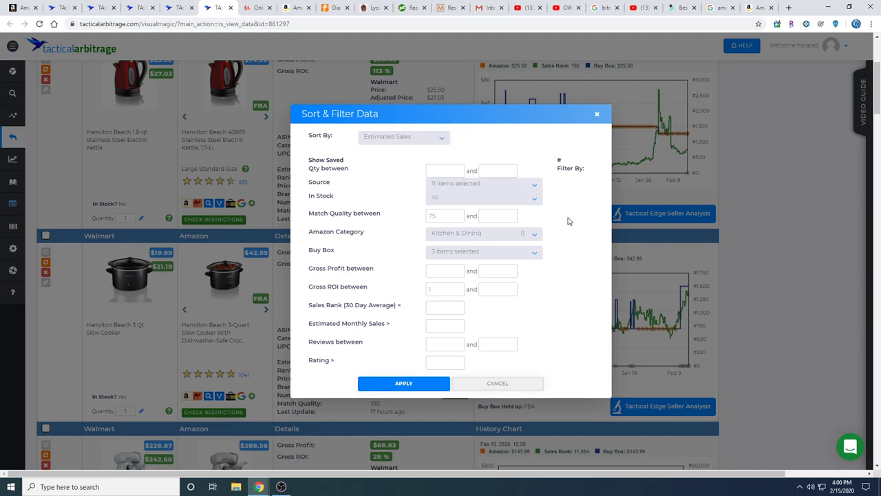
Select all Amazon categories in the results filter and check that every category is included.
left_click(535, 236)
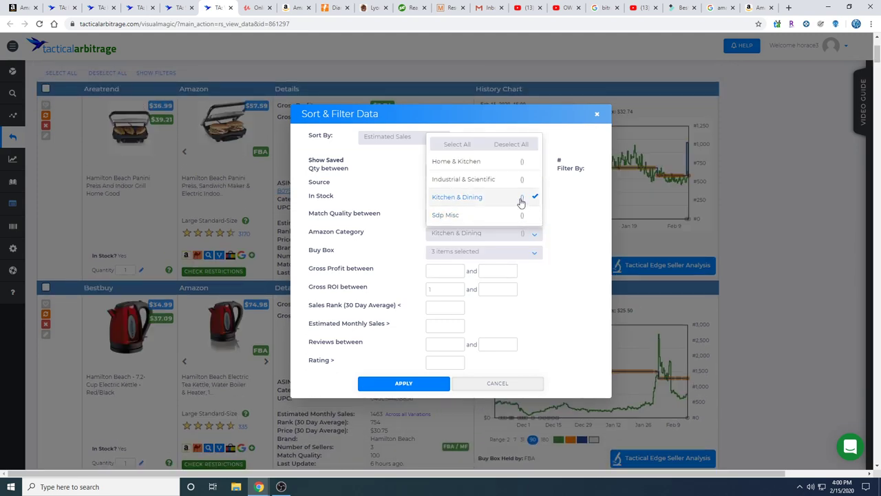
left_click(457, 146)
left_click(566, 241)
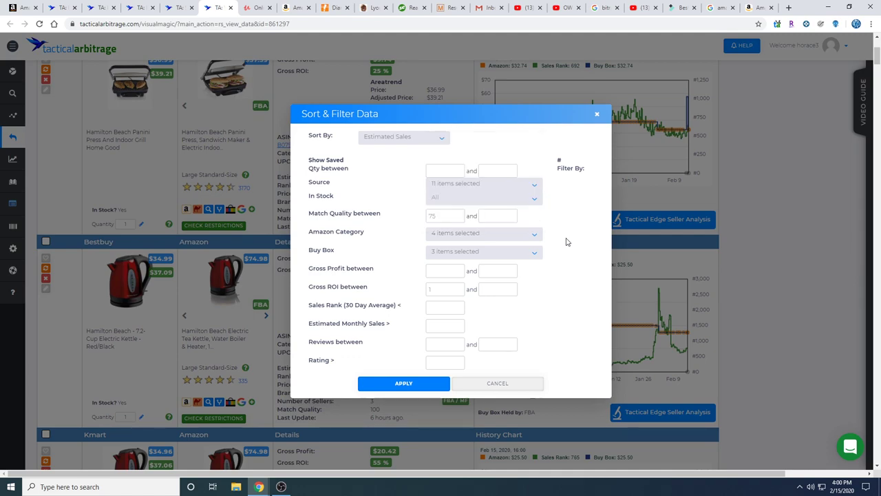
left_click(532, 239)
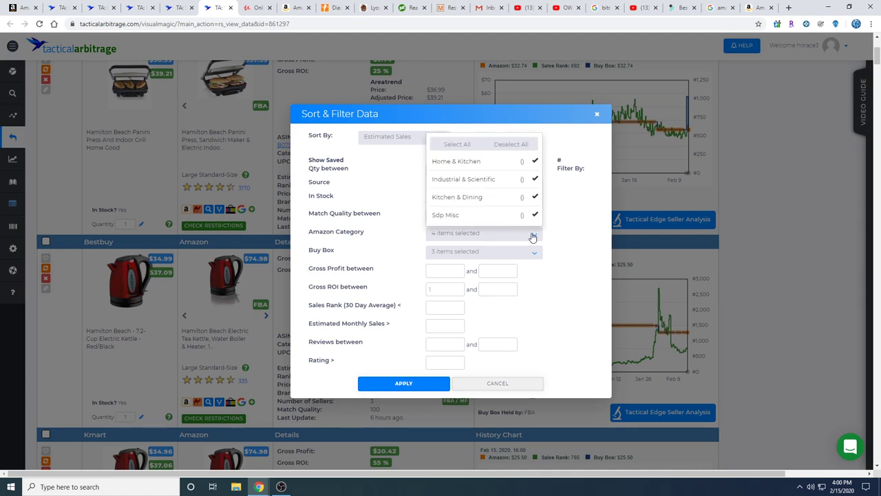
left_click(551, 248)
Check the Buy Box filter options, keeping AMZ, FBA and MF, and apply the filter settings to the results.
left_click(532, 256)
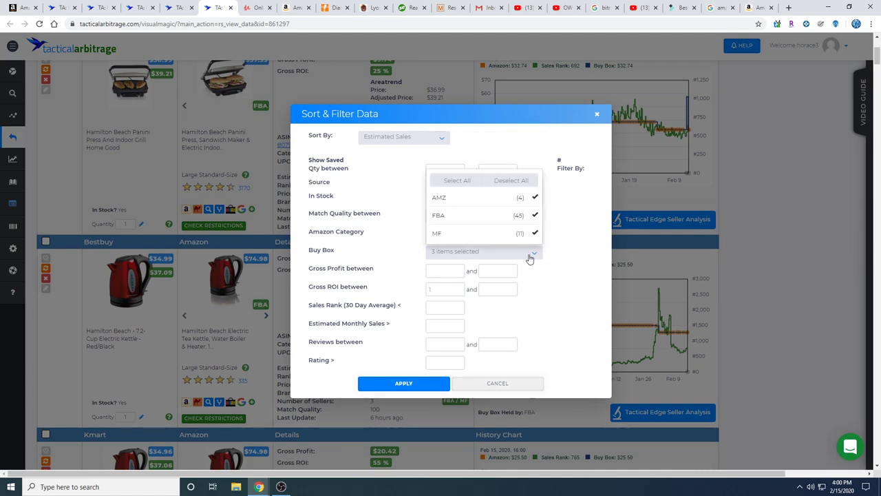
left_click(546, 258)
left_click(411, 385)
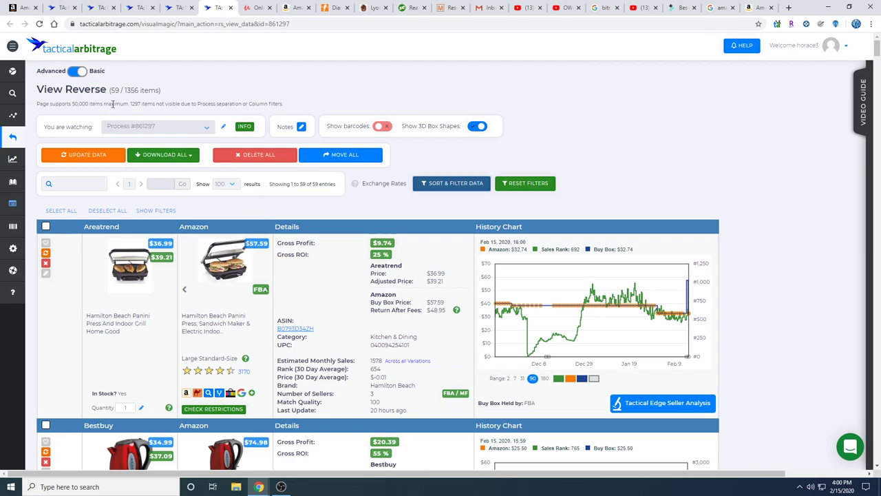
Review the filtered Hamilton Beach listings, comparing source and Amazon details for the panini press and the electric kettles.
scroll(119, 102, "down", 1)
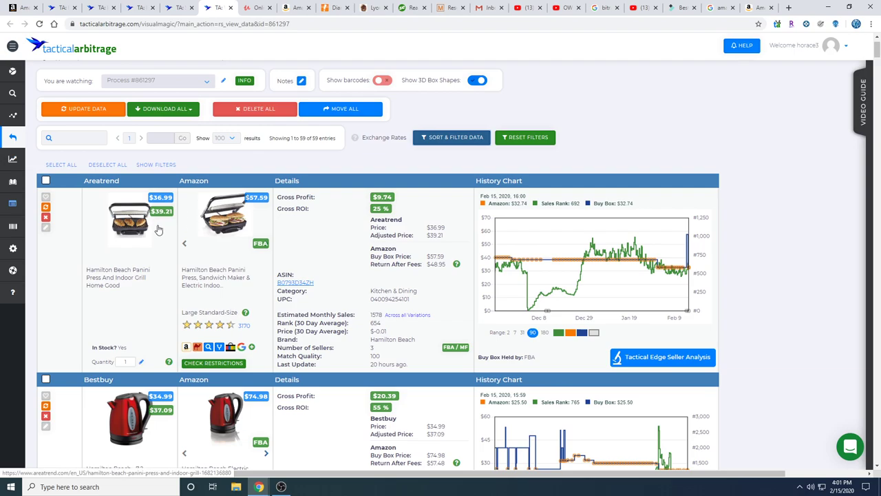
mouse_move(207, 228)
left_click(216, 365)
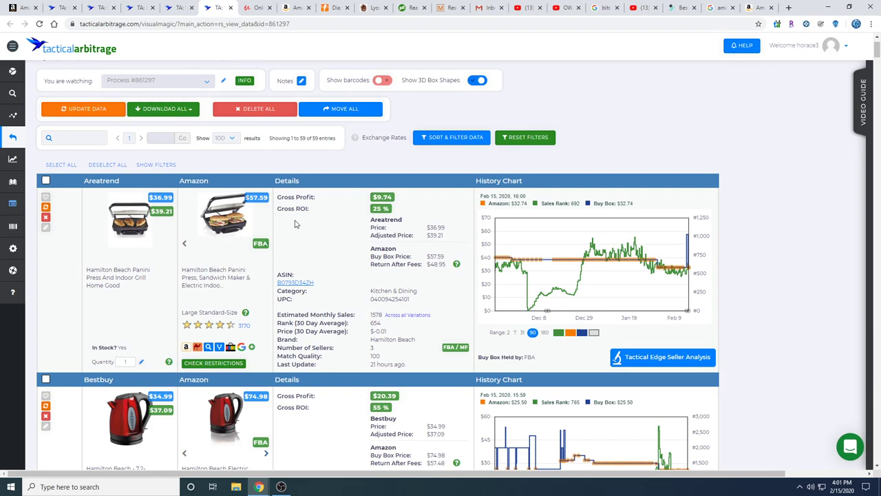
mouse_move(167, 219)
scroll(121, 189, "down", 6)
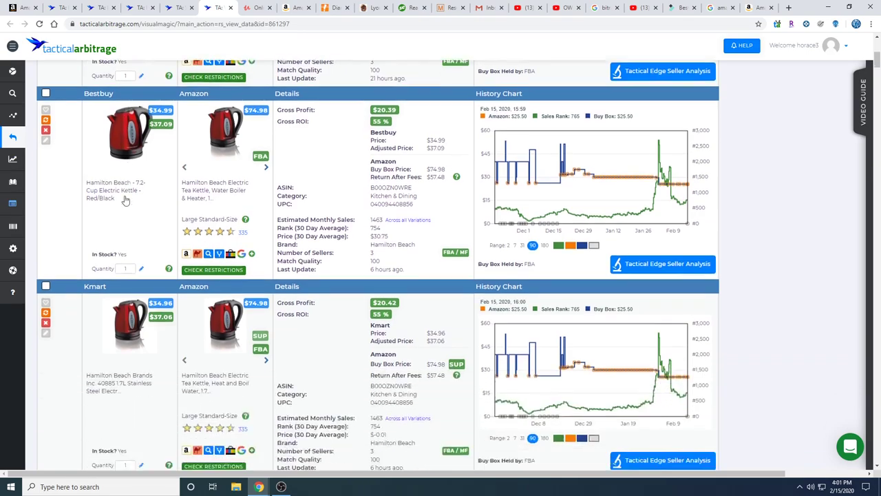
scroll(126, 199, "up", 8)
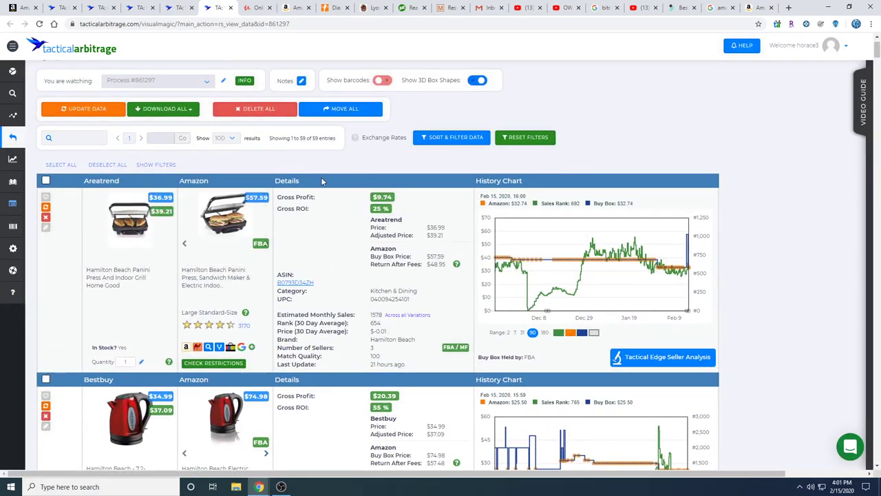
Limit the results' source filter to areatrend.com only and apply it.
left_click(477, 143)
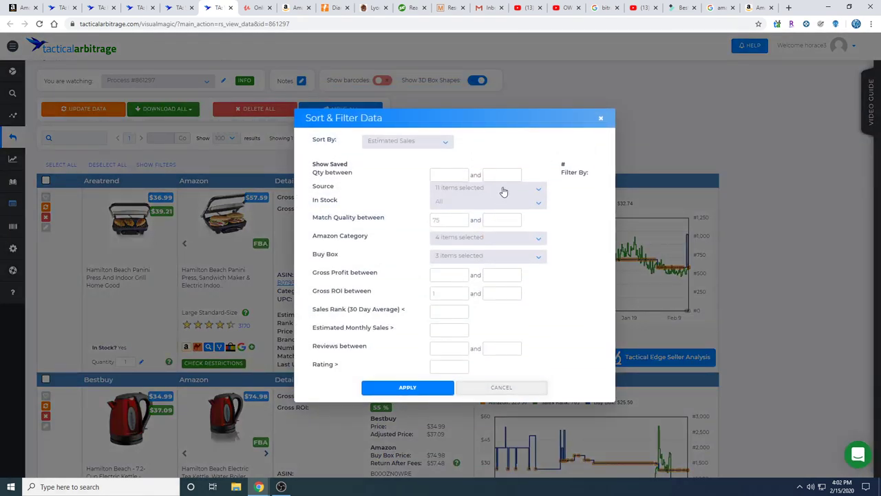
left_click(503, 192)
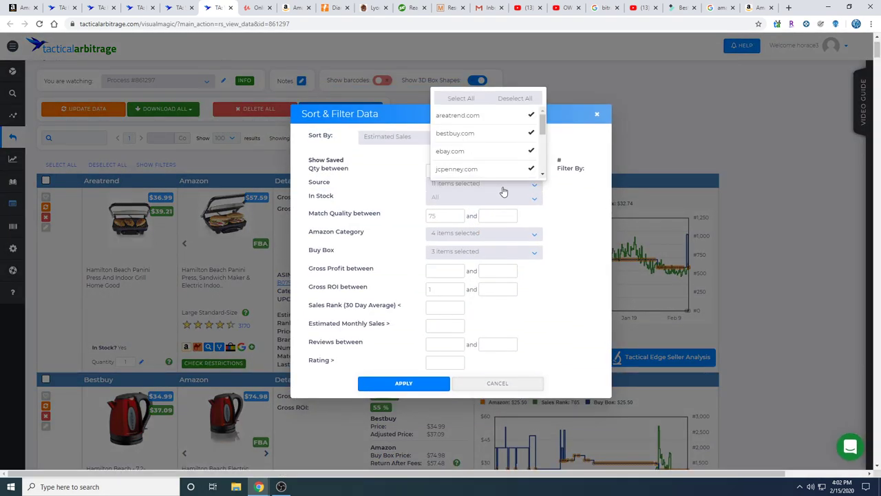
left_click(503, 100)
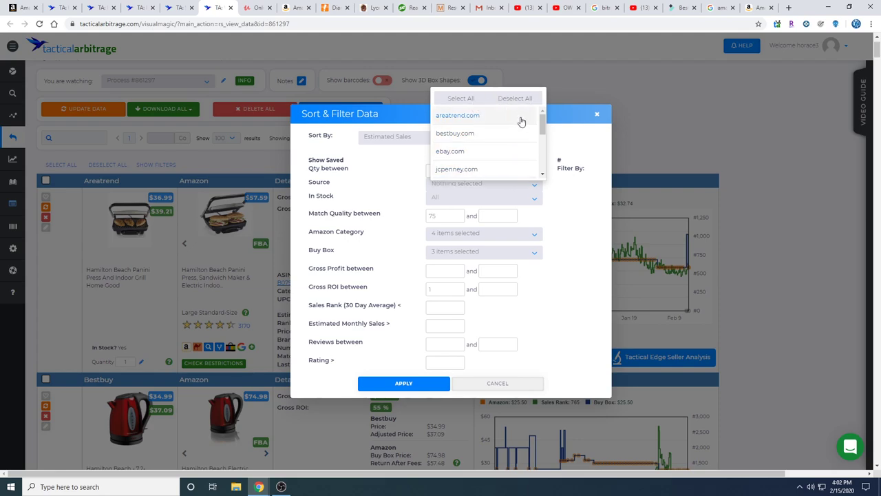
left_click(521, 120)
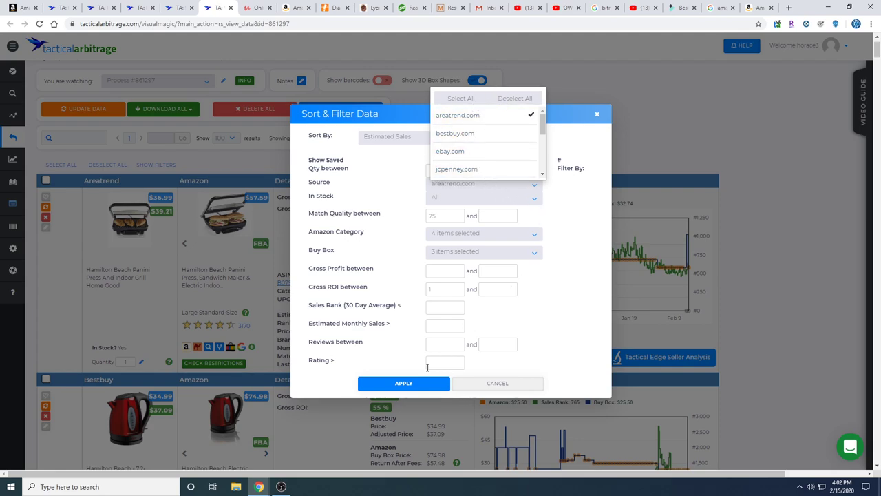
left_click(405, 384)
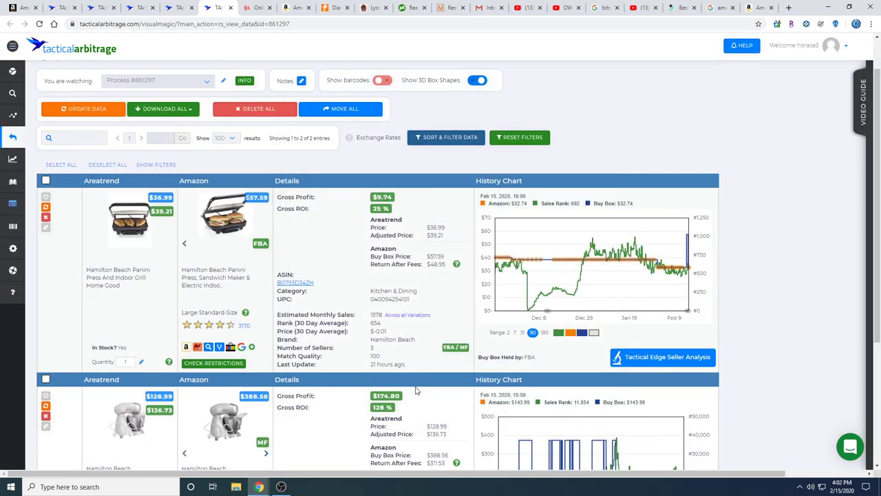
Examine the Areatrend panini press and stand mixer listings, including their images, prices and tax adjustments.
scroll(415, 391, "down", 3)
scroll(358, 275, "up", 1)
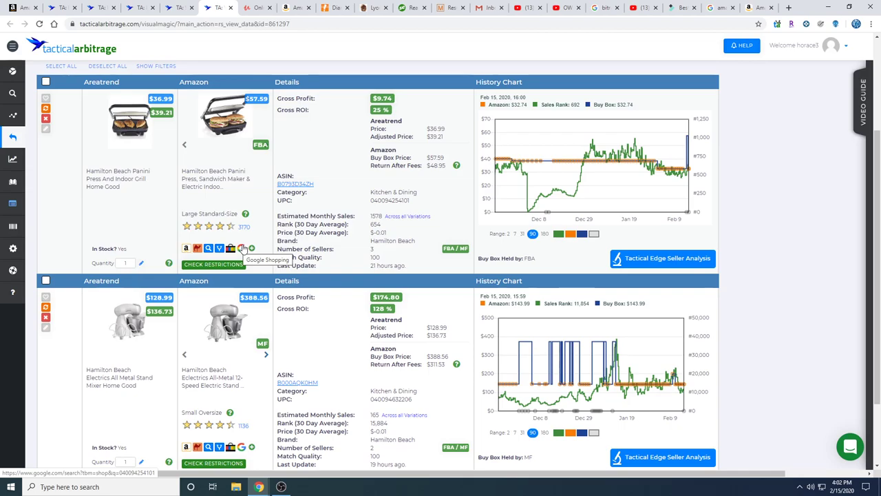
scroll(192, 346, "down", 1)
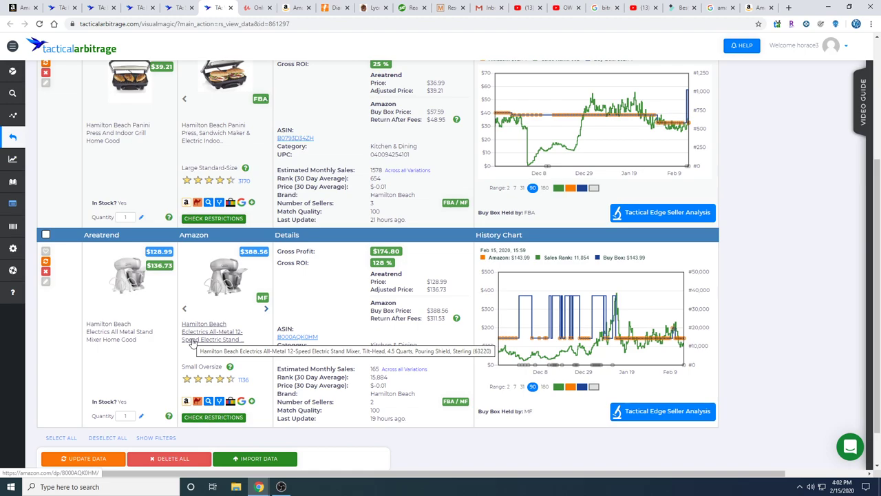
scroll(192, 345, "up", 2)
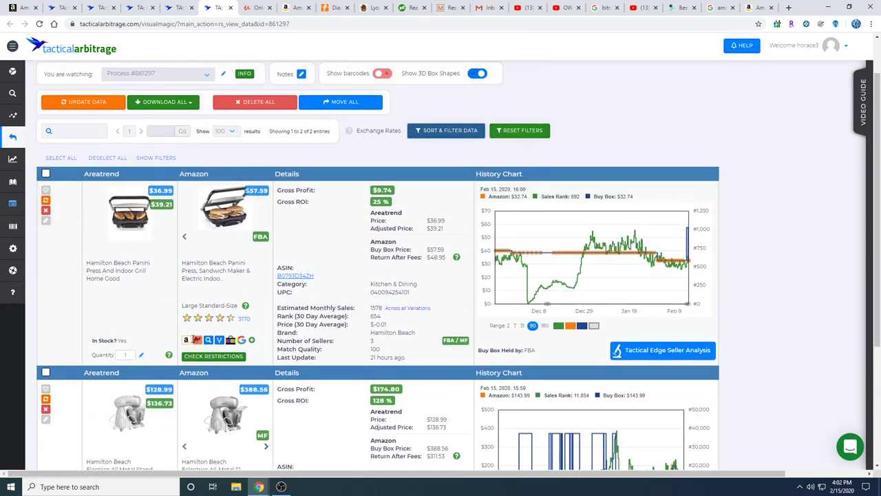
scroll(195, 339, "down", 1)
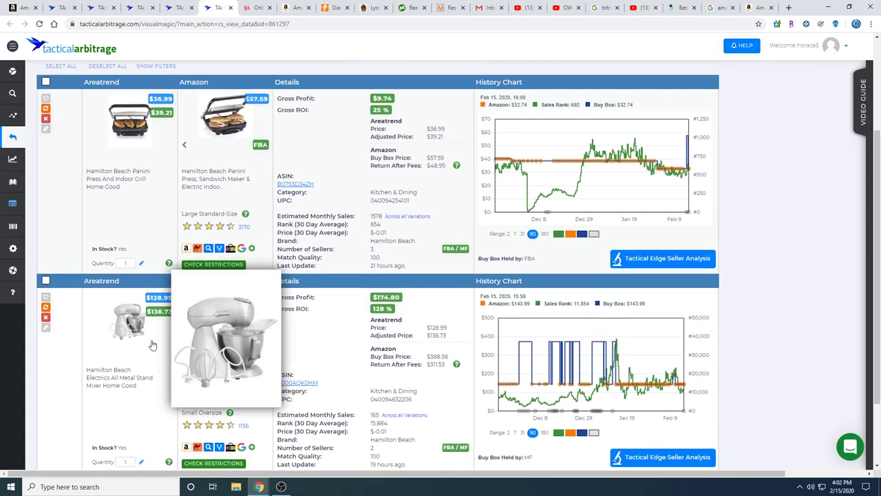
scroll(164, 315, "down", 1)
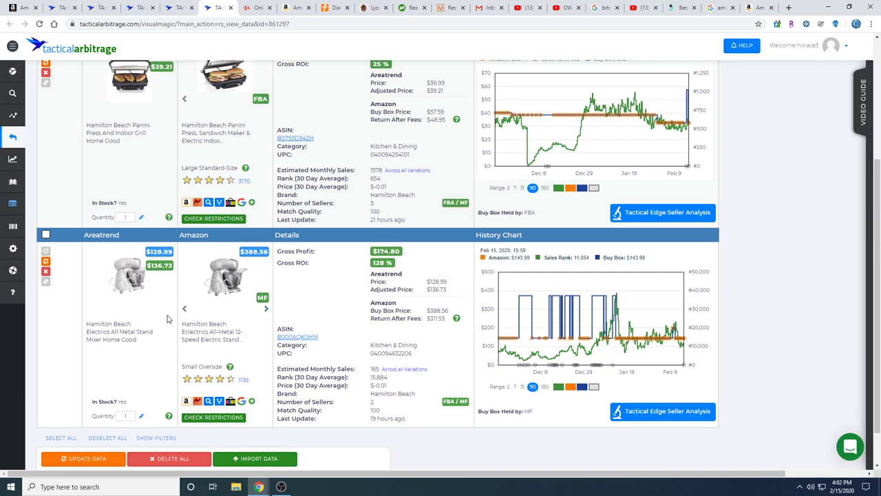
scroll(176, 318, "up", 2)
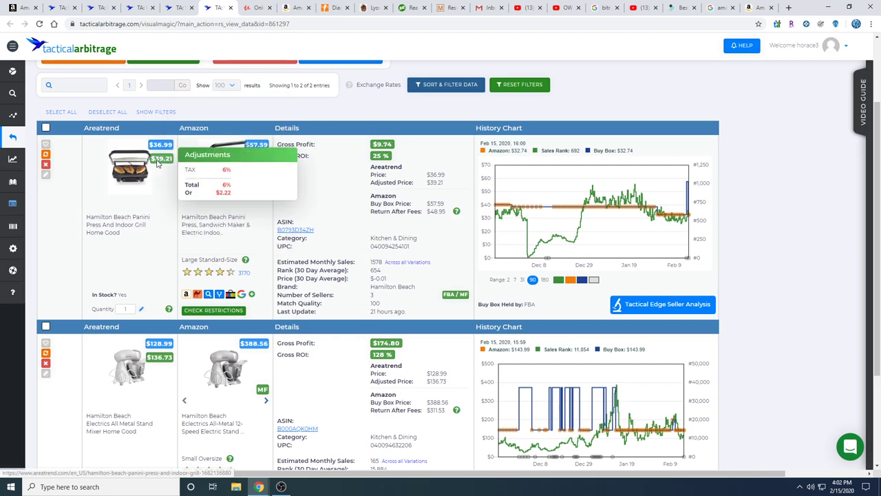
Open the panini press's AreaTrend product page, dismiss the exclusive offers popup, and return to the Tactical Arbitrage results.
left_click(118, 223)
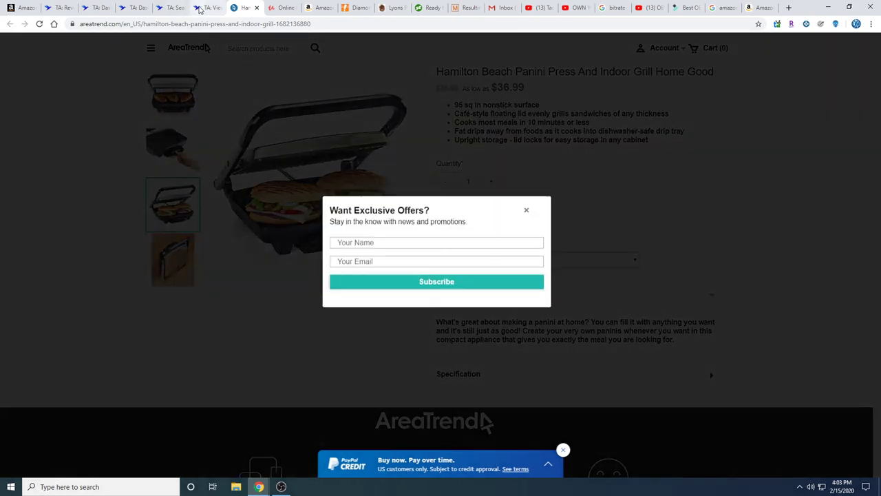
left_click(526, 216)
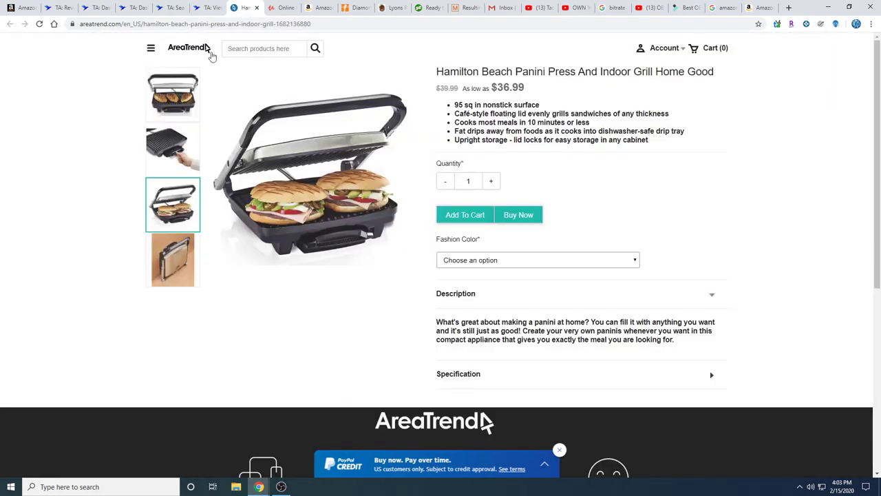
left_click(209, 9)
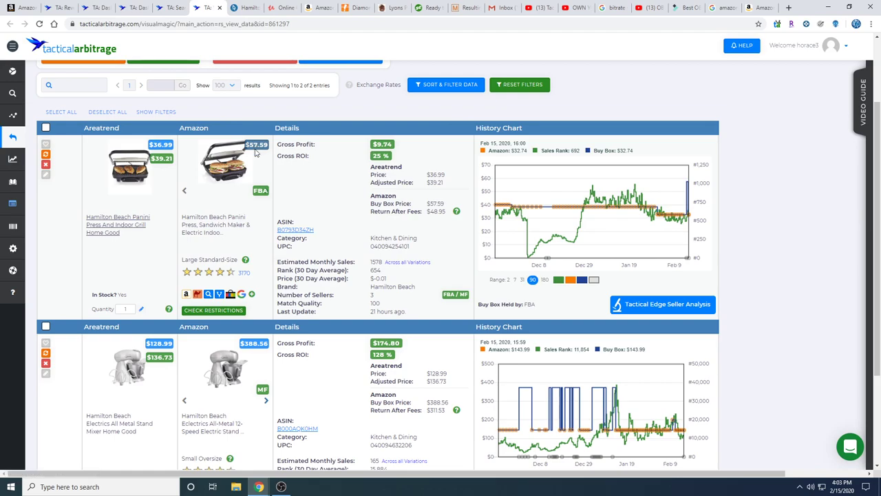
Open the panini press's Amazon listing and filter its new and used seller offers to New condition.
left_click(219, 229)
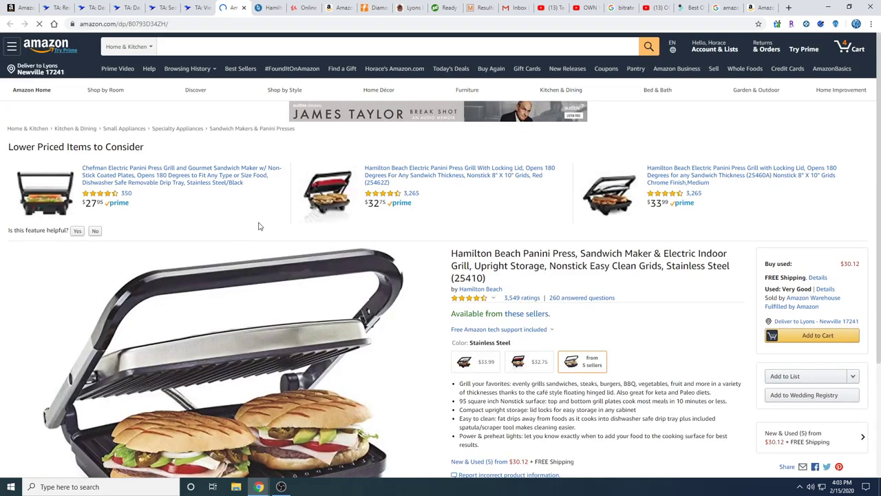
scroll(378, 220, "down", 2)
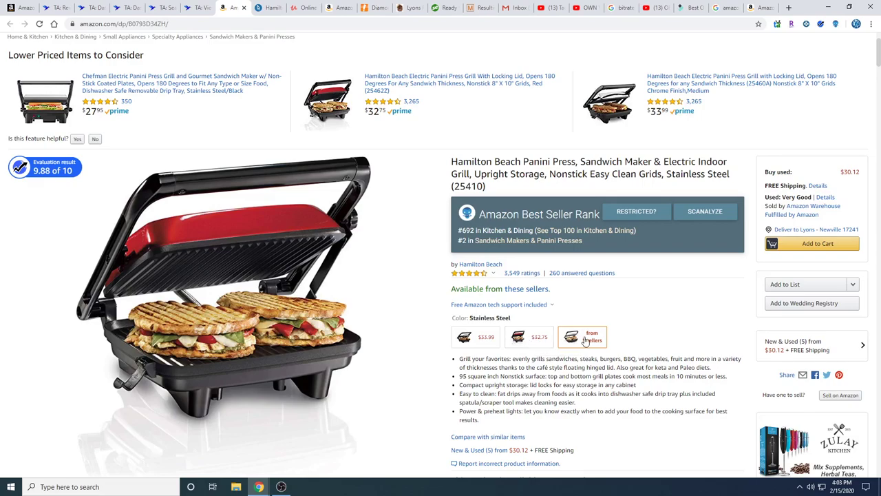
scroll(634, 322, "down", 2)
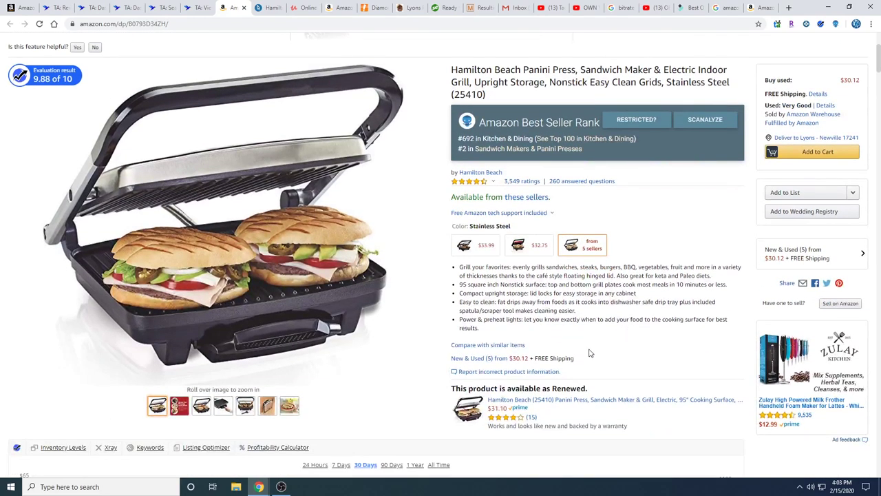
left_click(482, 358)
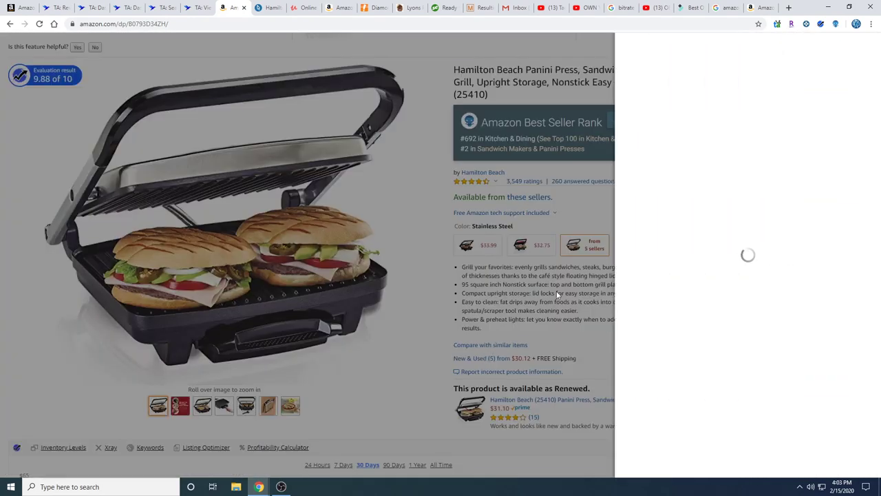
left_click(858, 129)
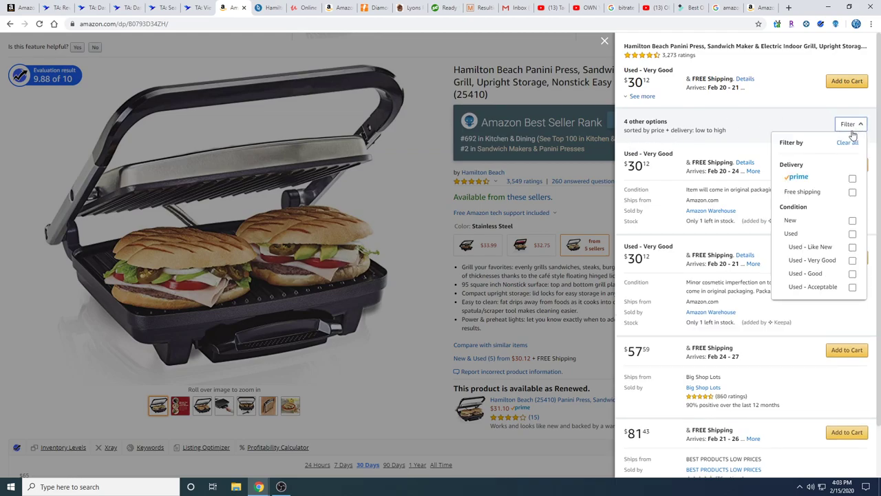
left_click(852, 179)
left_click(853, 221)
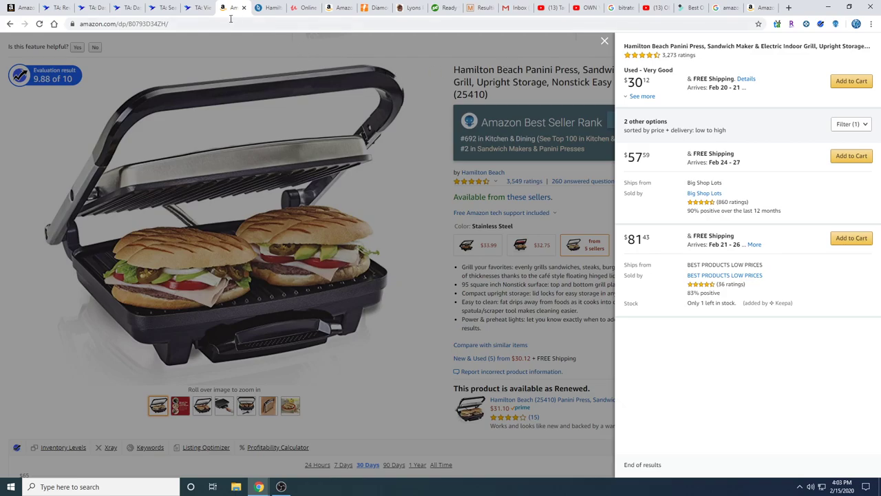
Return to the Tactical Arbitrage results and add the Hamilton Beach panini press to the saved products list.
left_click(193, 7)
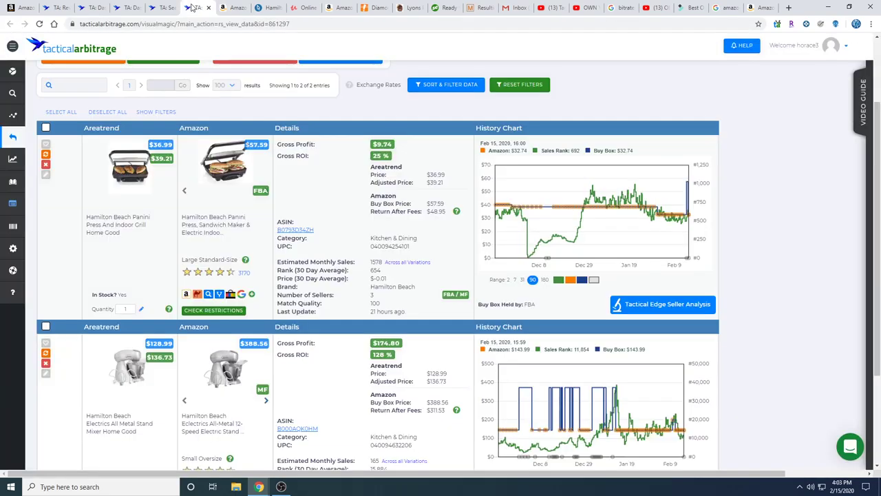
left_click(53, 144)
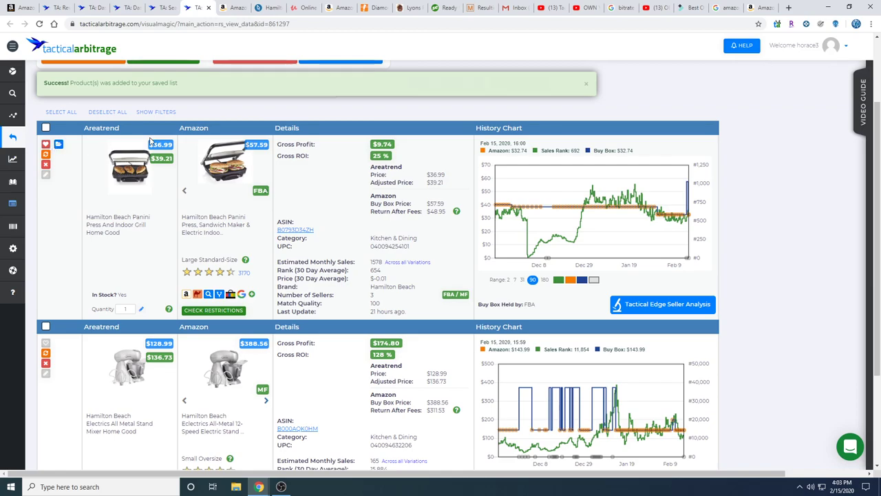
mouse_move(13, 138)
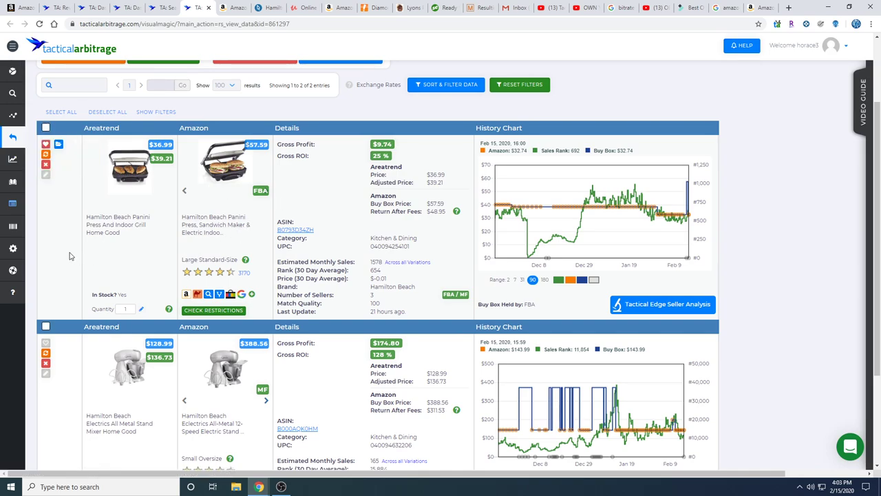
Examine the Hamilton Beach stand mixer listing's price details and preview its Areatrend product image.
scroll(71, 256, "down", 2)
scroll(87, 262, "down", 1)
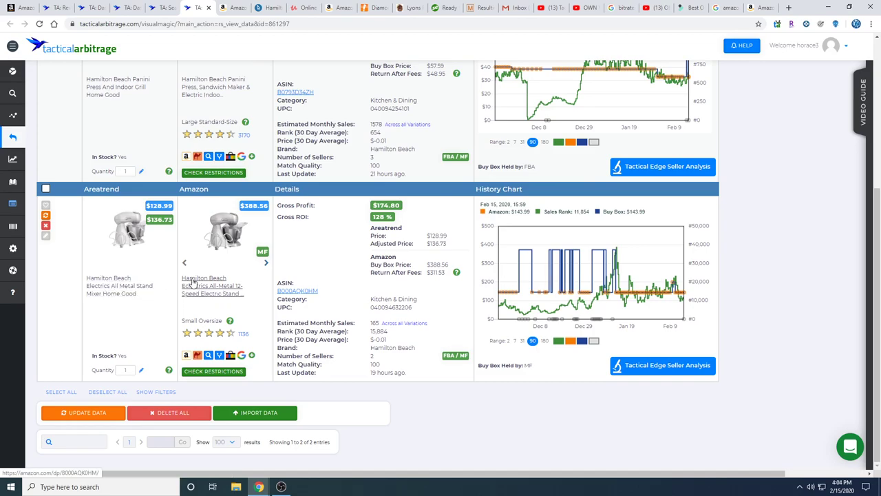
mouse_move(160, 221)
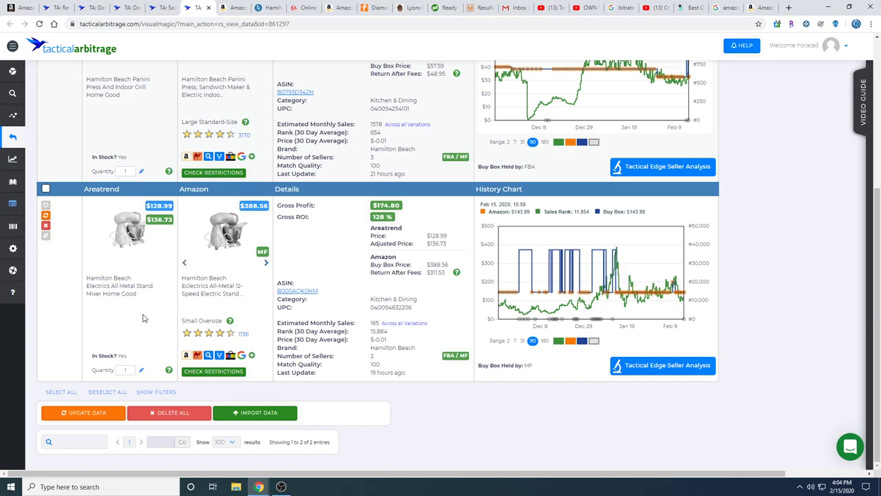
mouse_move(129, 237)
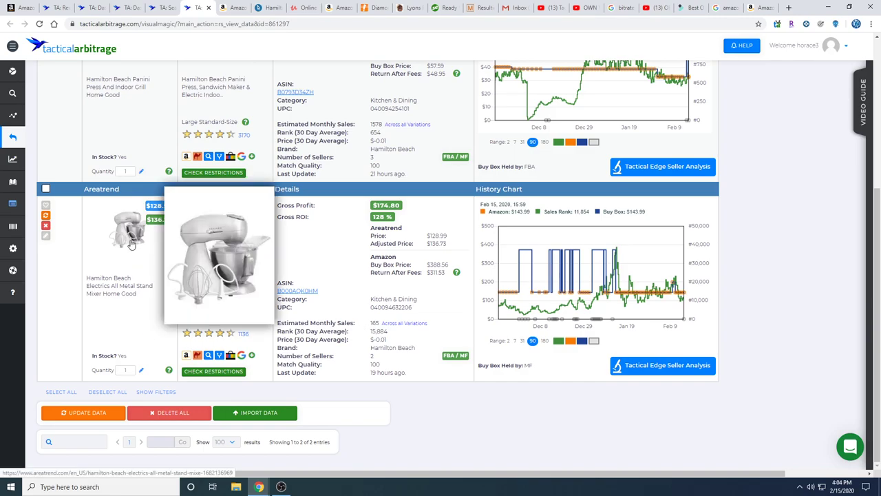
Open the Hamilton Beach stand mixer's AreaTrend product page, and open its Amazon listing from the Tactical Arbitrage results.
left_click(131, 243)
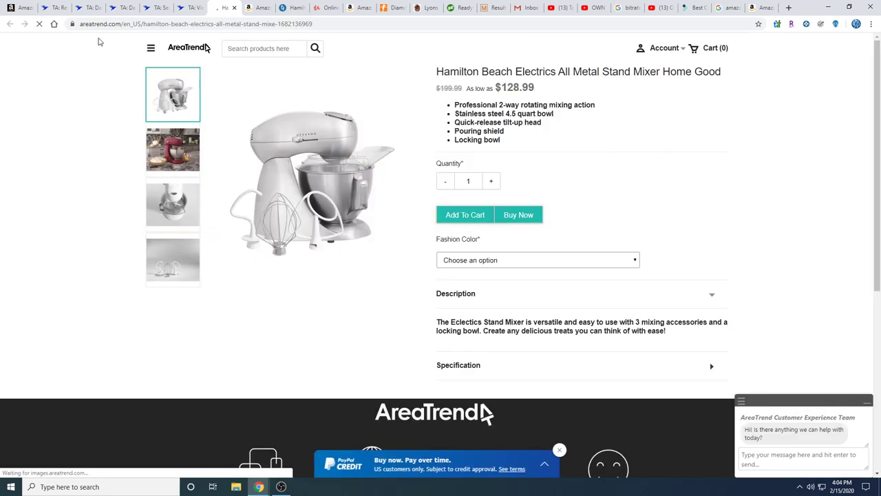
left_click(192, 8)
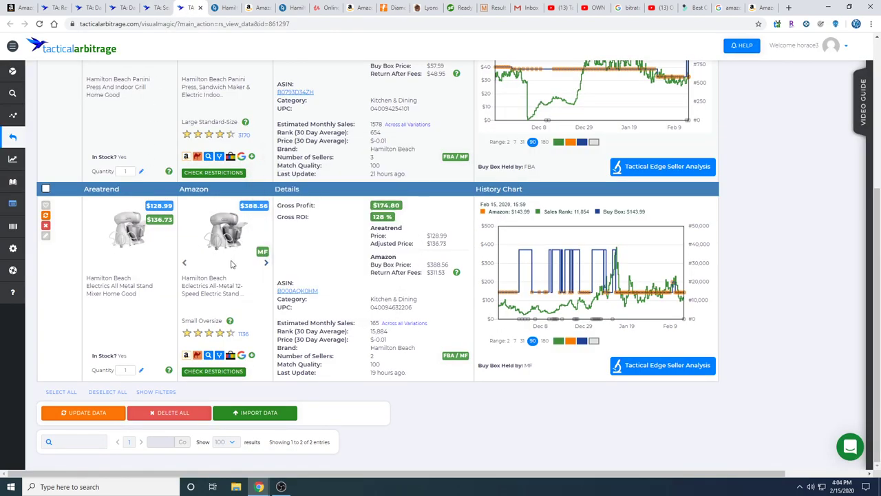
left_click(212, 288)
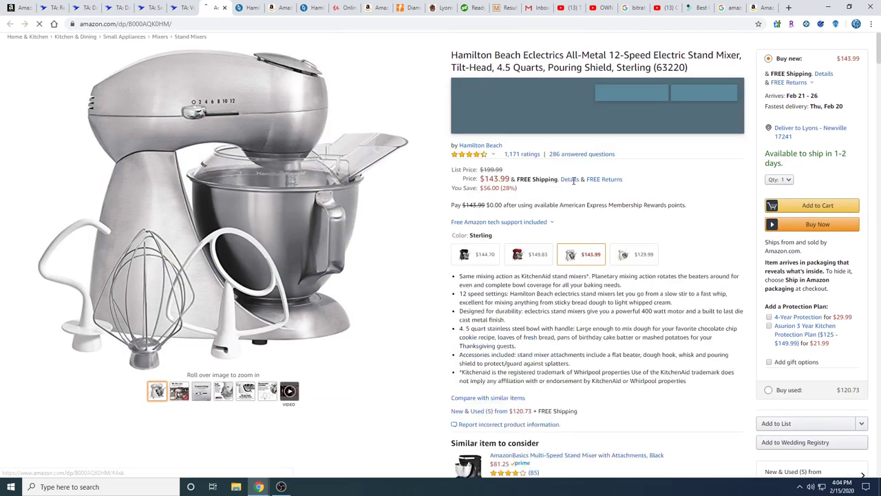
scroll(495, 416, "down", 2)
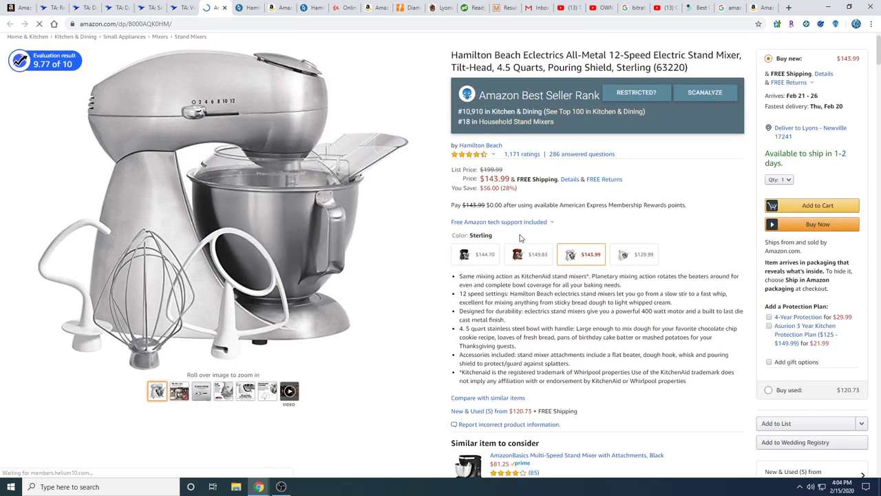
Open the stand mixer's new and used offers on Amazon and check who ships and sells the featured offer.
left_click(491, 411)
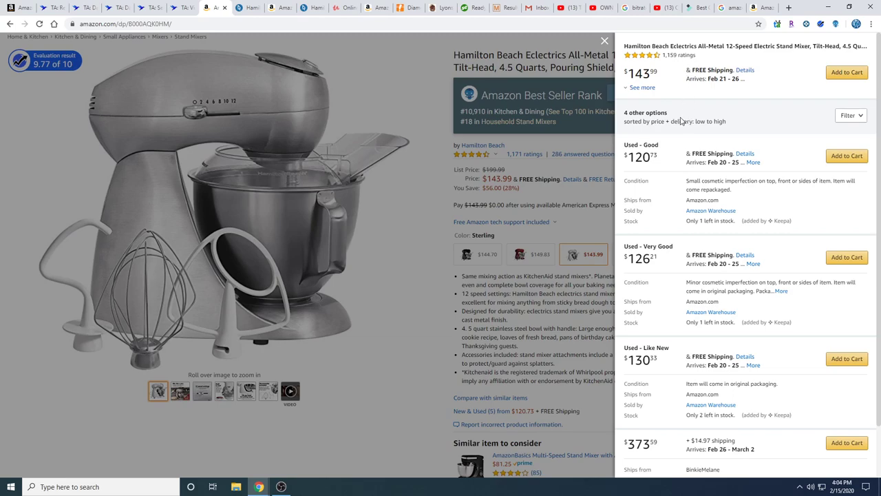
left_click(643, 90)
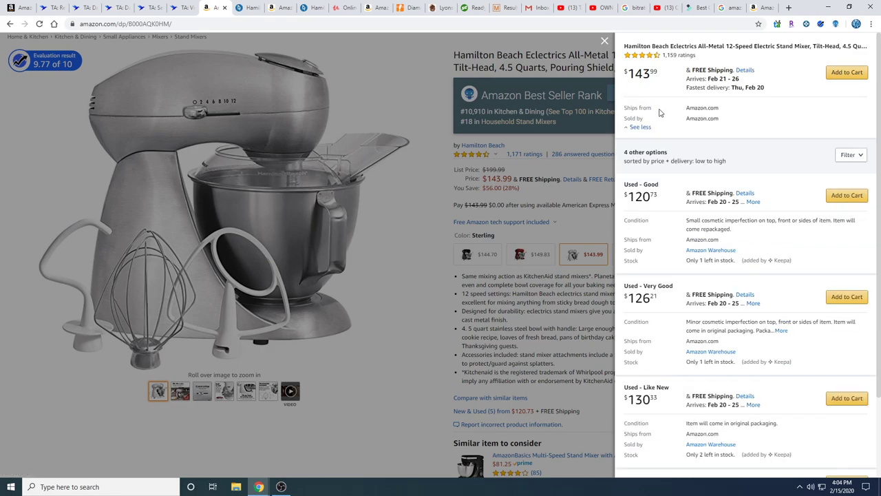
left_click(626, 130)
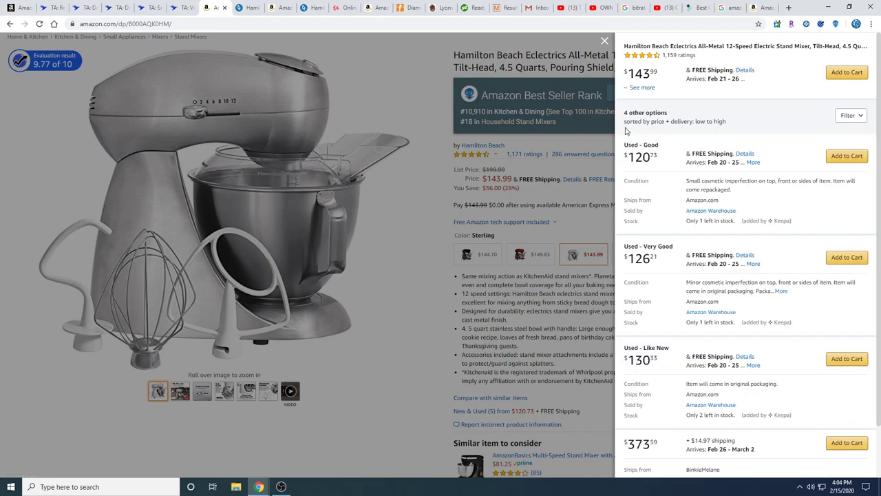
Filter the stand mixer's Amazon seller offers to Prime delivery and New condition.
left_click(850, 117)
left_click(853, 170)
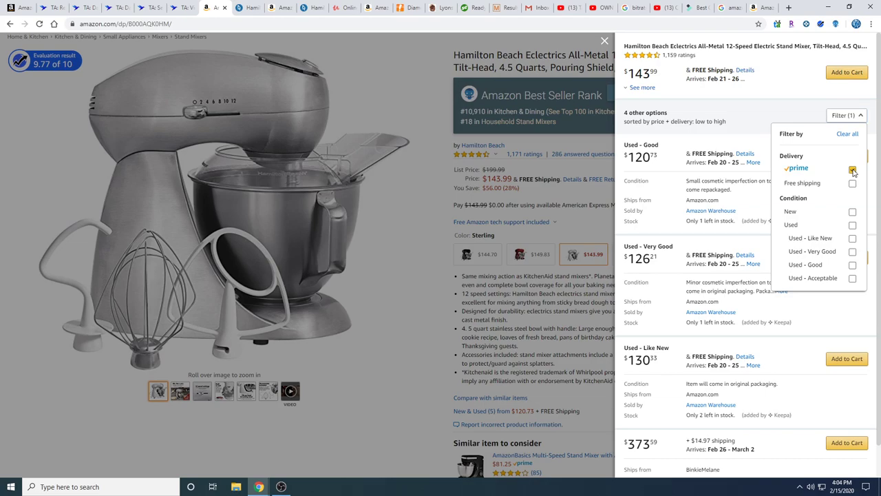
left_click(858, 213)
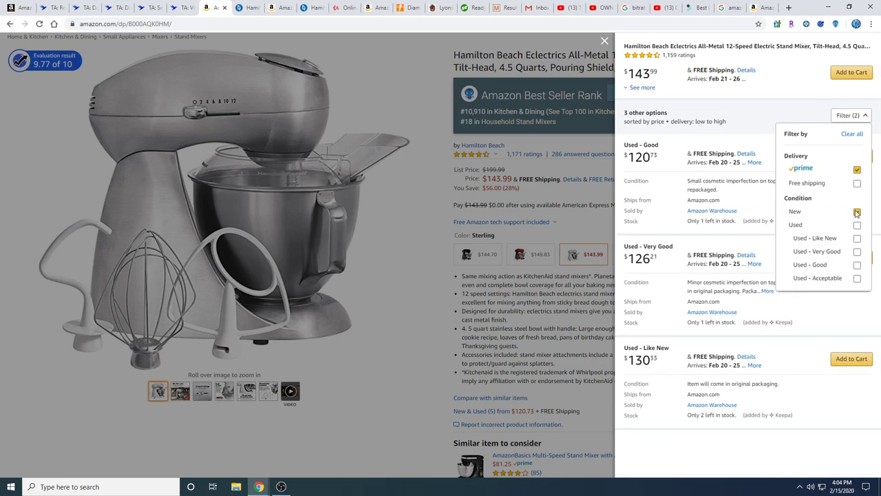
left_click(748, 160)
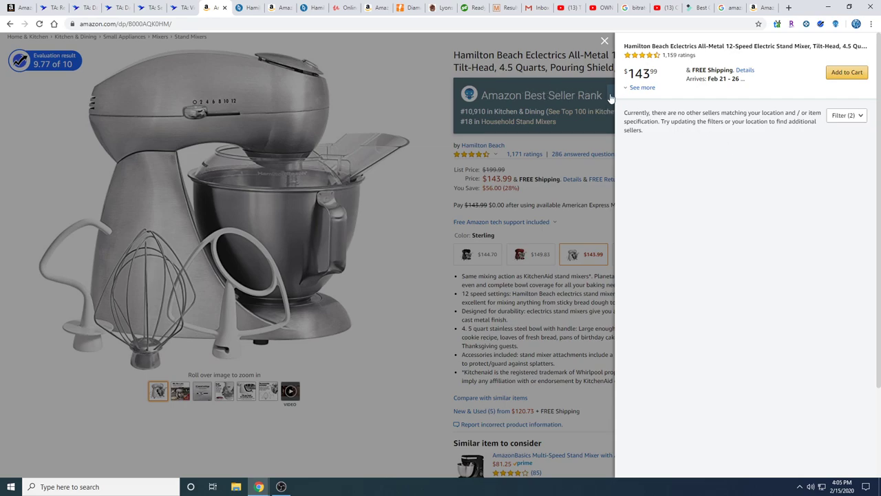
Run the Tactical Edge Seller Analysis for the stand mixer from the Tactical Arbitrage results and examine its average prices, ranks and seller stock.
left_click(180, 9)
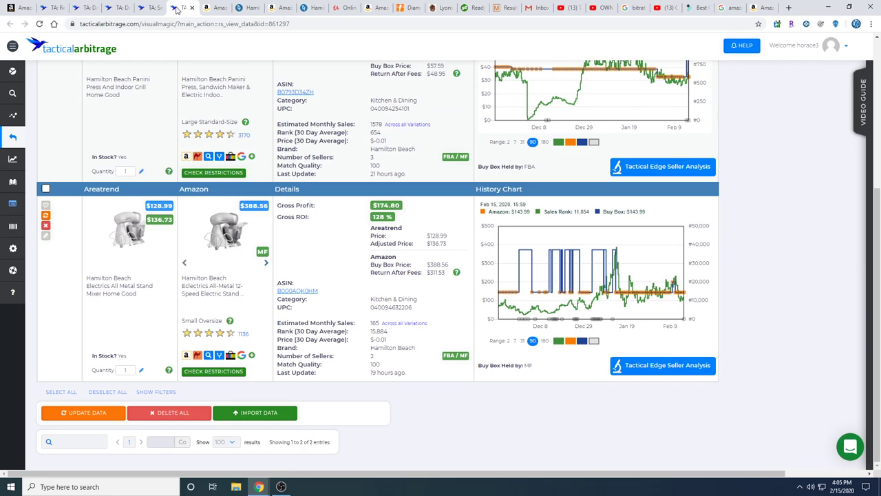
left_click(664, 370)
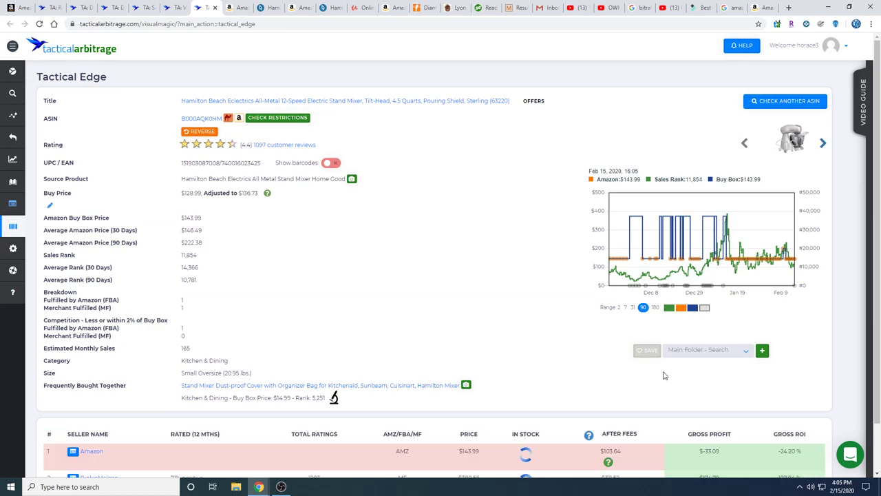
scroll(665, 375, "down", 1)
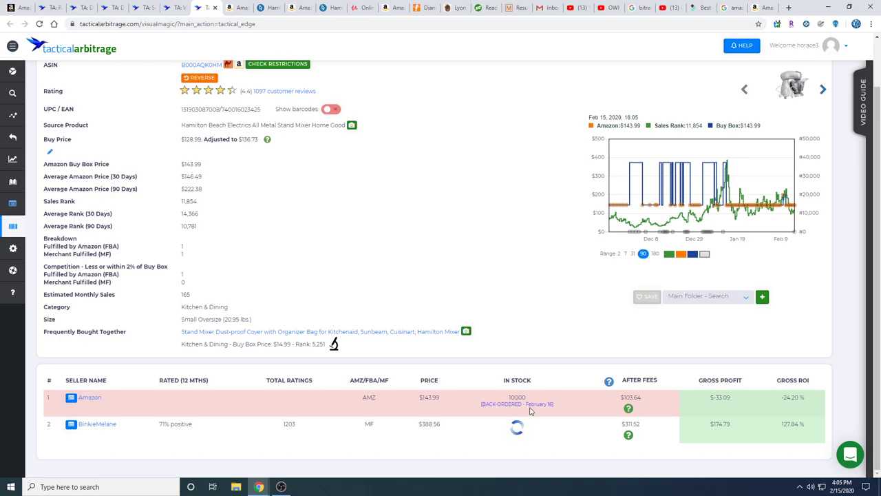
scroll(513, 321, "up", 1)
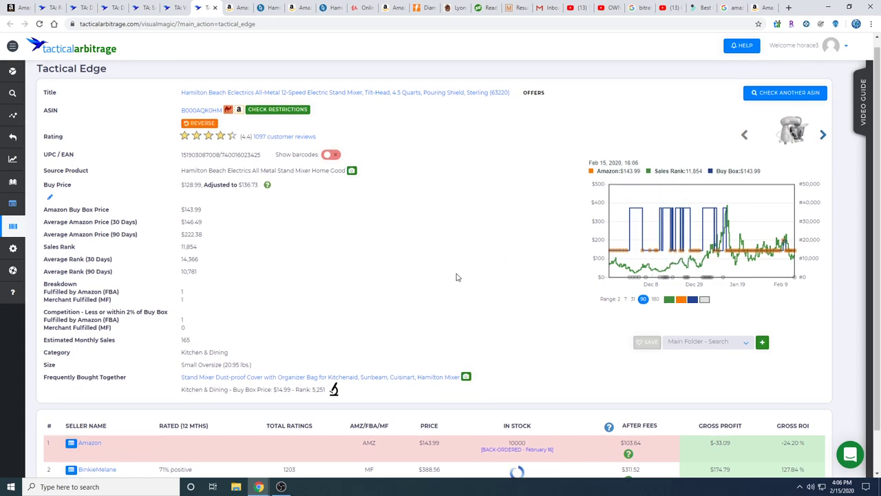
scroll(458, 277, "down", 1)
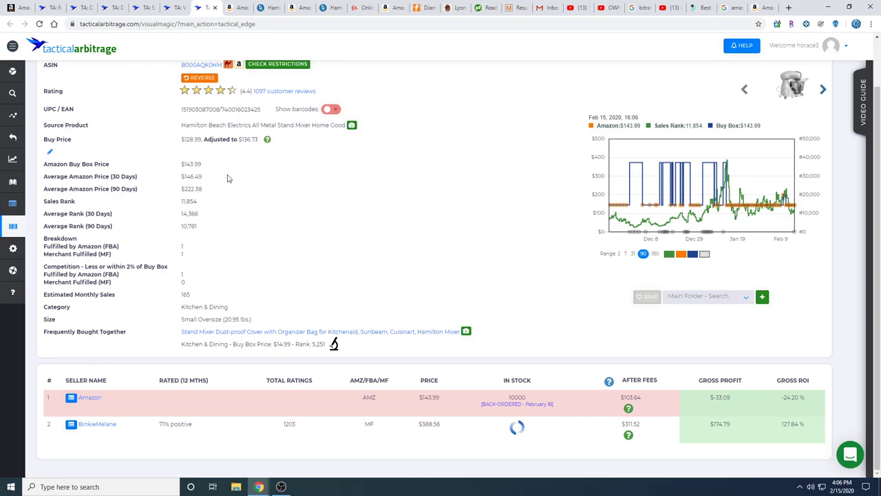
Return to the Tactical Arbitrage results and close the stand mixer's Tactical Edge analysis and Amazon listing.
left_click(172, 8)
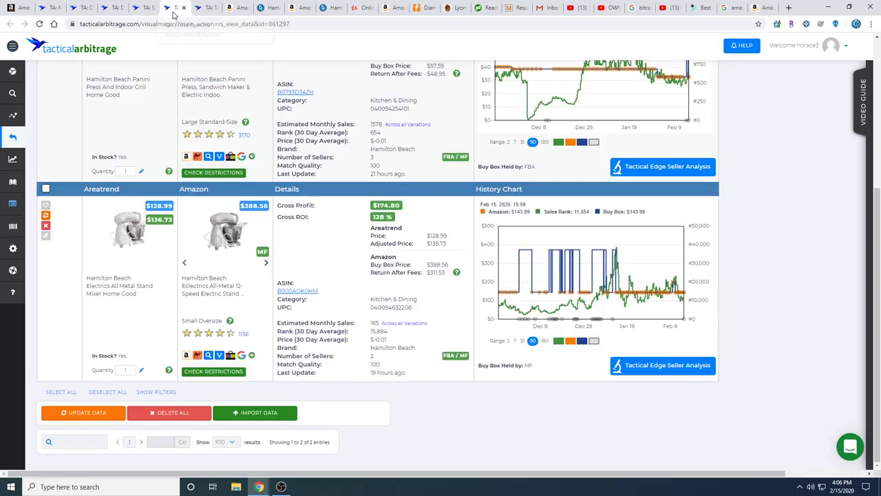
scroll(234, 97, "up", 2)
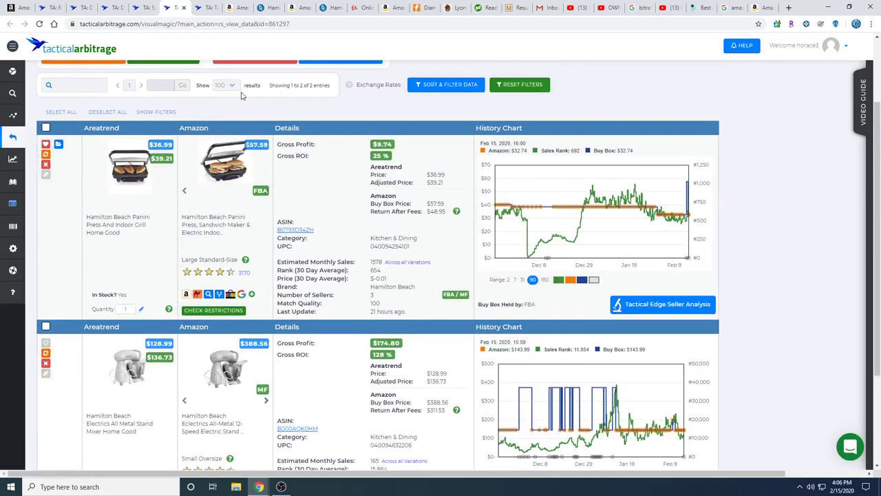
left_click(206, 8)
left_click(217, 8)
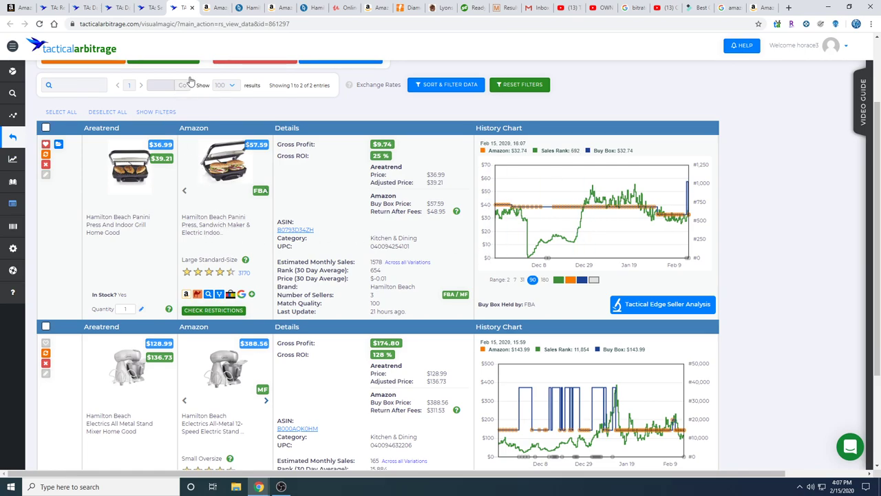
left_click(210, 10)
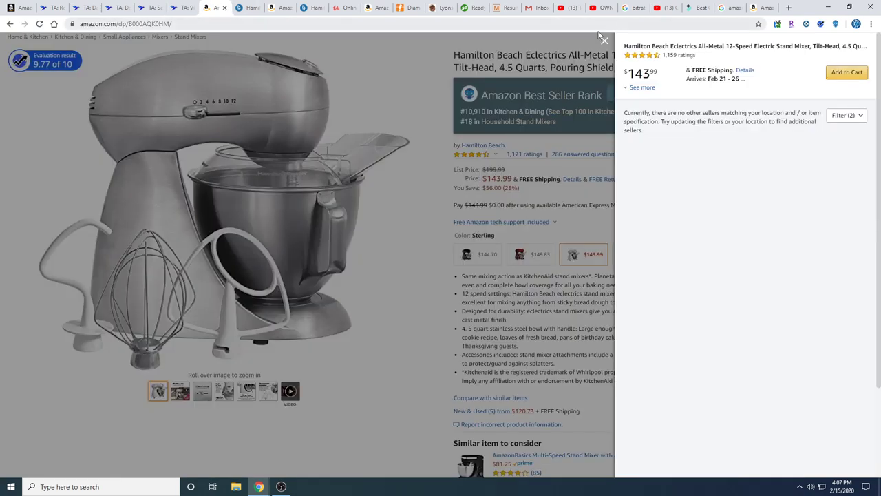
left_click(225, 8)
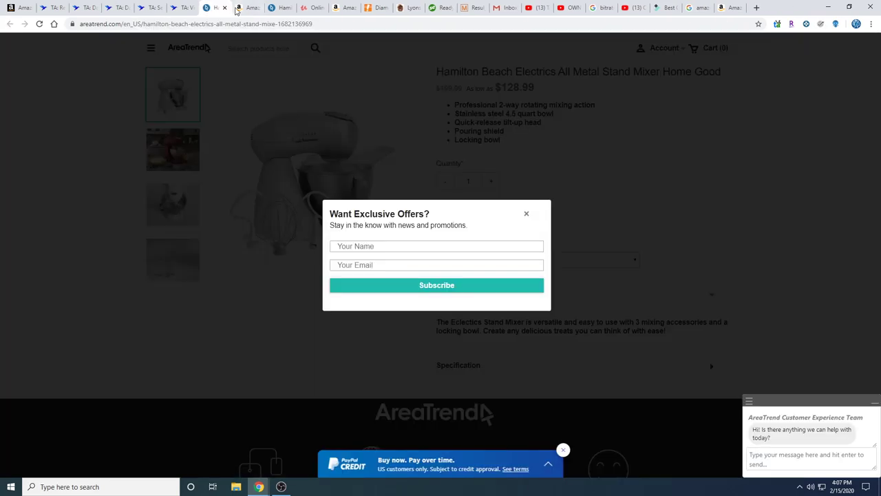
Close the seller offers on the panini press's Amazon listing and examine its revenue calculator and price history chart.
left_click(246, 8)
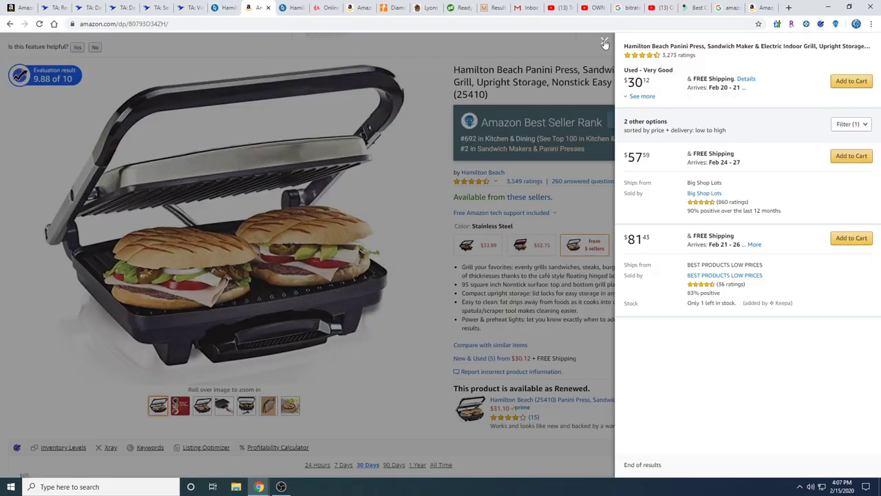
left_click(605, 42)
scroll(536, 196, "down", 5)
scroll(535, 197, "down", 3)
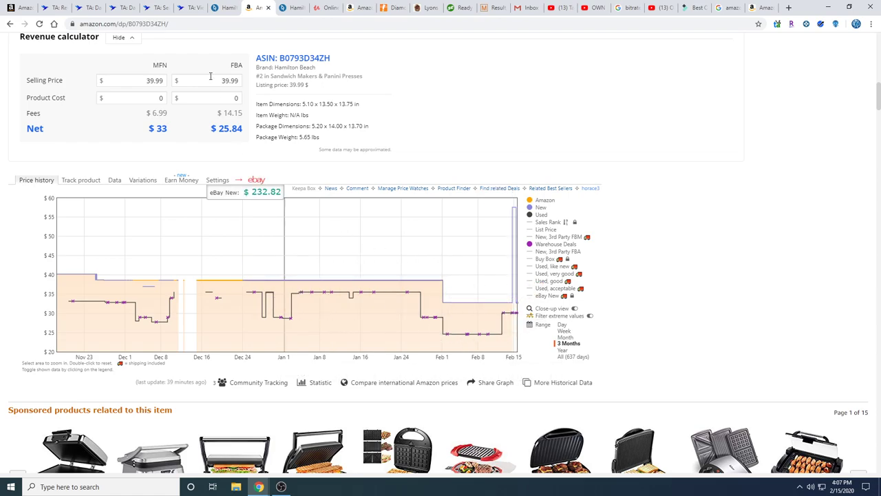
scroll(296, 79, "up", 10)
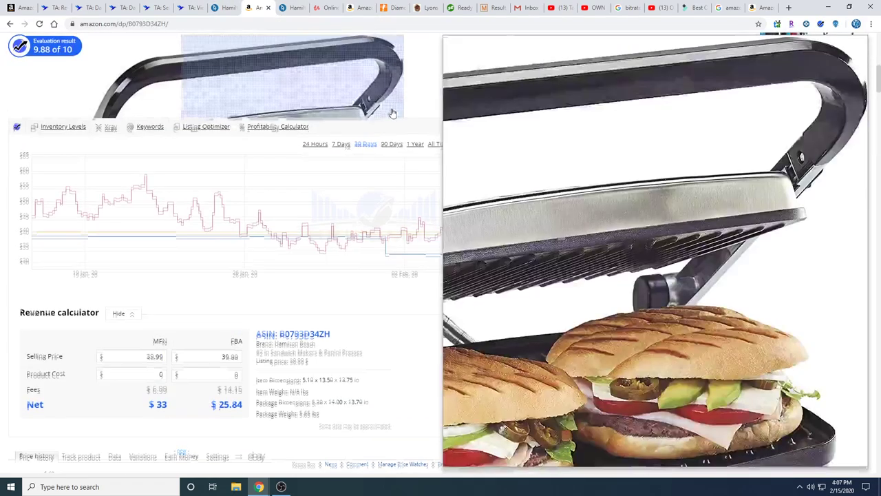
scroll(600, 186, "down", 1)
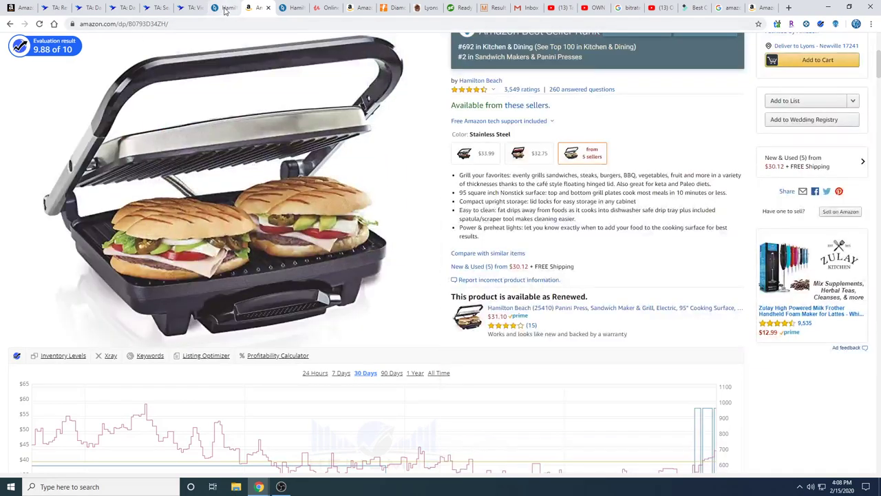
Dismiss the exclusive offers popup on the stand mixer's AreaTrend page and close that page.
left_click(230, 12)
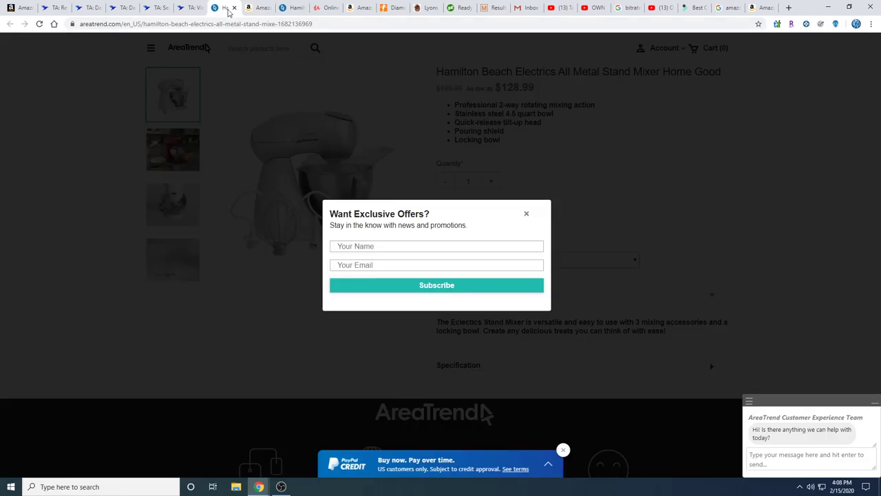
left_click(526, 210)
left_click(234, 7)
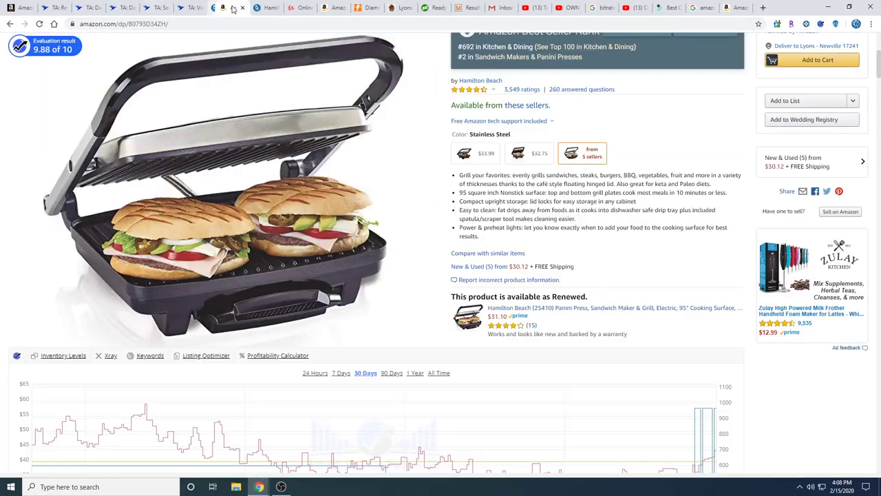
mouse_move(278, 61)
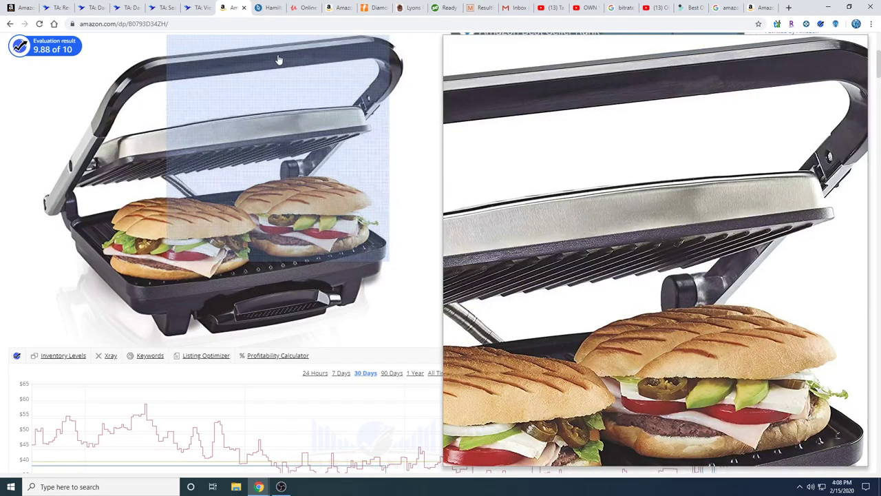
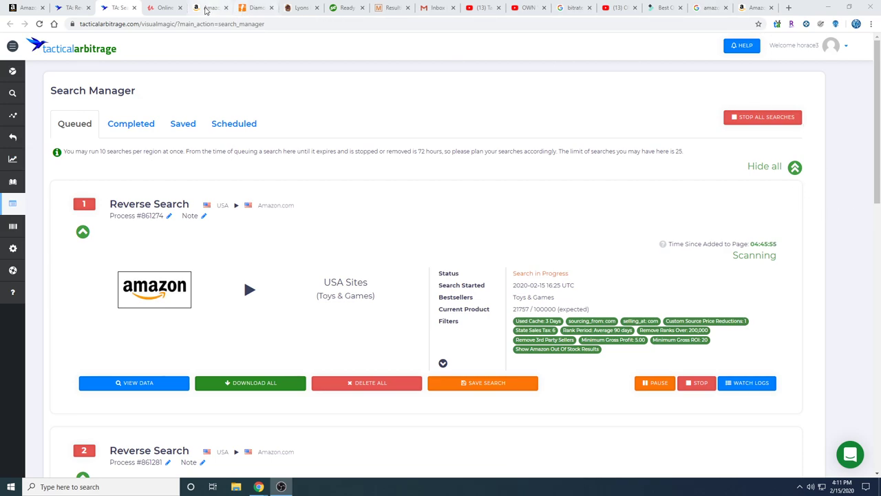
View the Udemy course results for "what to sell on amazon" and return to the Tactical Arbitrage Search Manager.
left_click(164, 8)
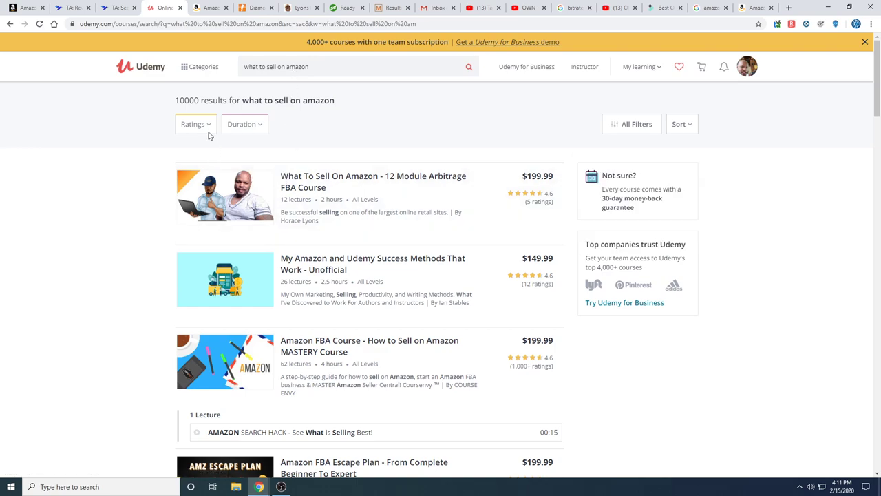
left_click(75, 9)
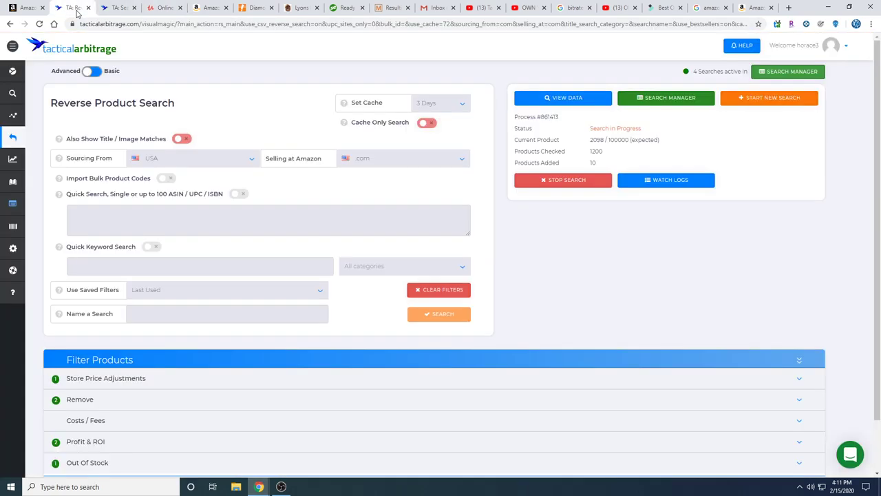
left_click(120, 9)
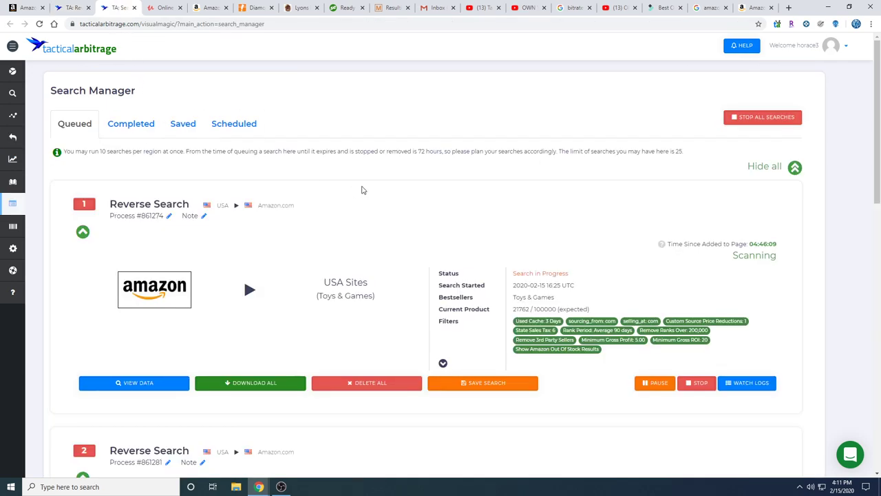
Check the running search's progress on the Reverse Product Search page and review the queued reverse searches in the Search Manager.
left_click(64, 9)
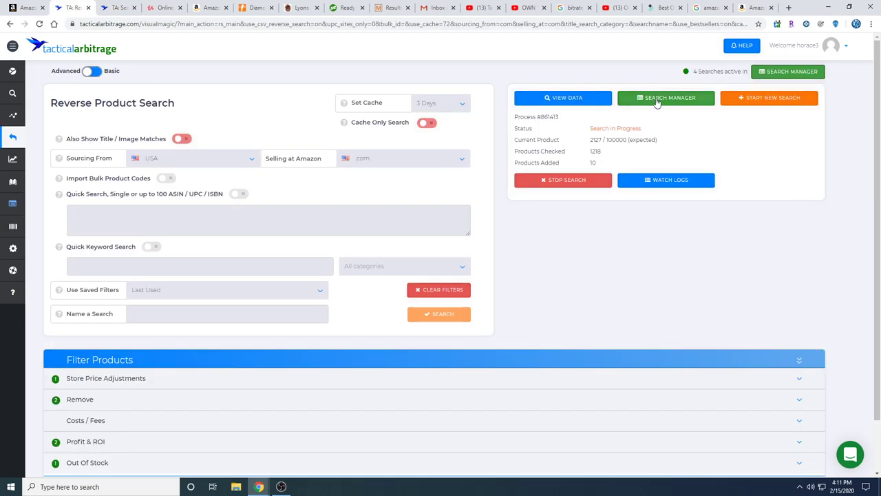
left_click(117, 8)
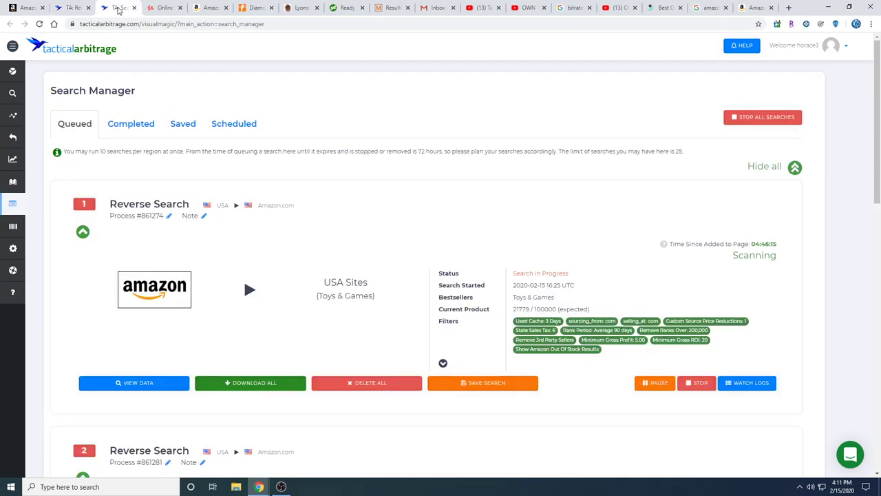
scroll(260, 181, "down", 3)
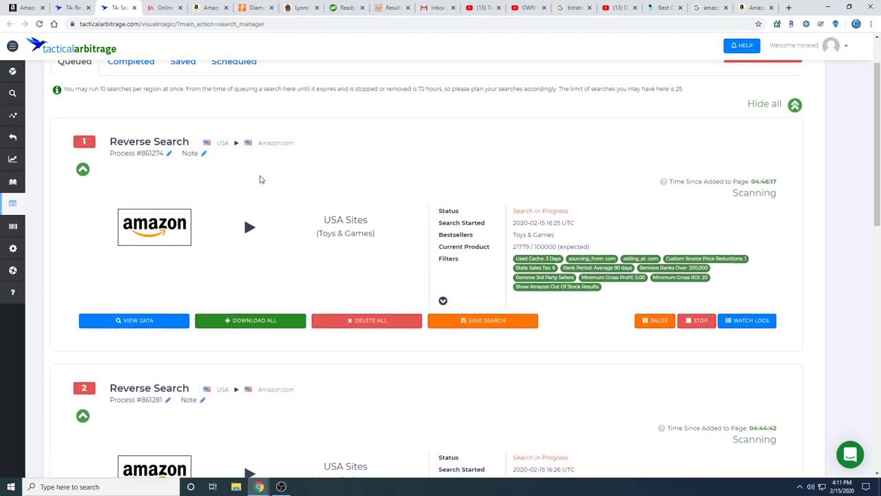
scroll(260, 179, "down", 1)
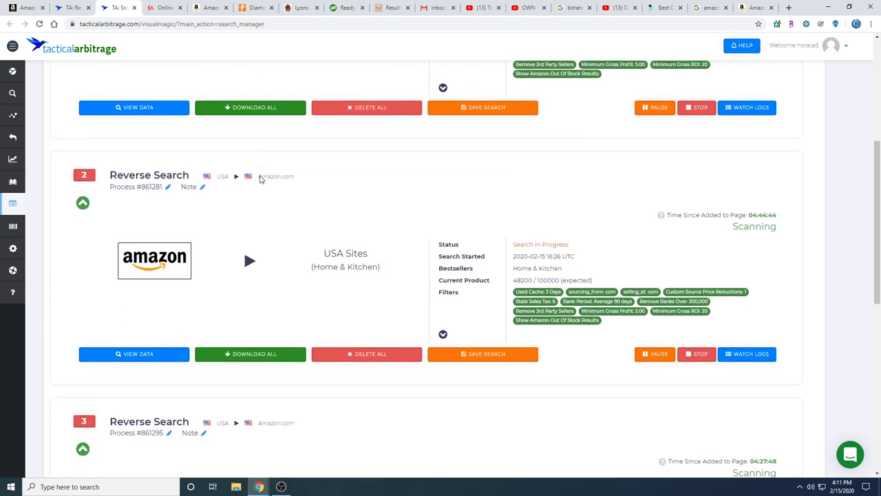
Compare the category, progress and filters of each queued reverse search, from Toys & Games through Industrial & Scientific.
scroll(260, 180, "up", 4)
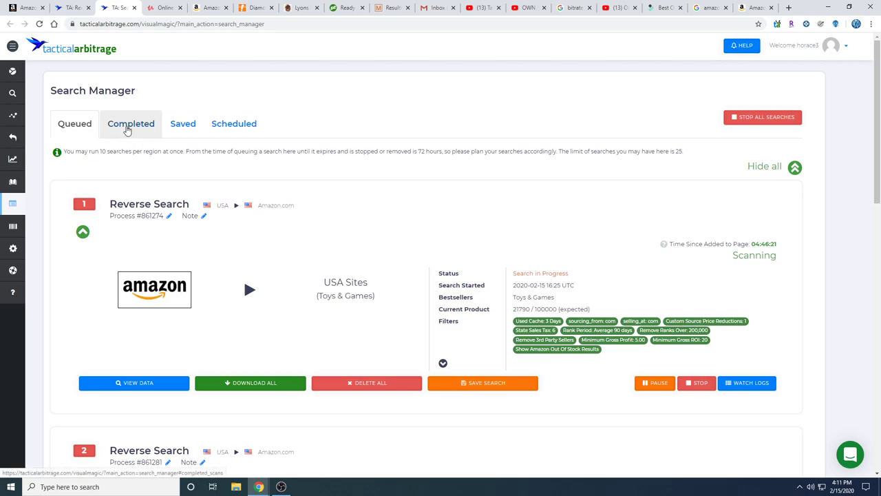
scroll(376, 220, "down", 2)
scroll(547, 207, "down", 3)
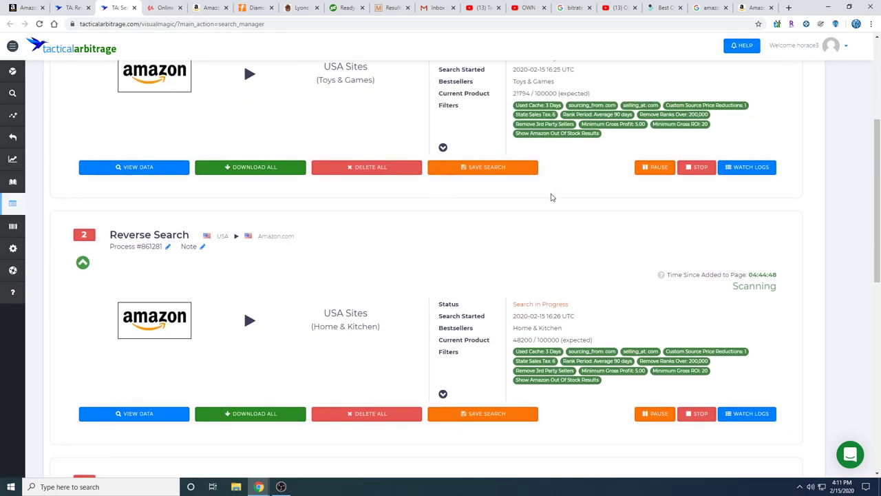
scroll(547, 276, "down", 2)
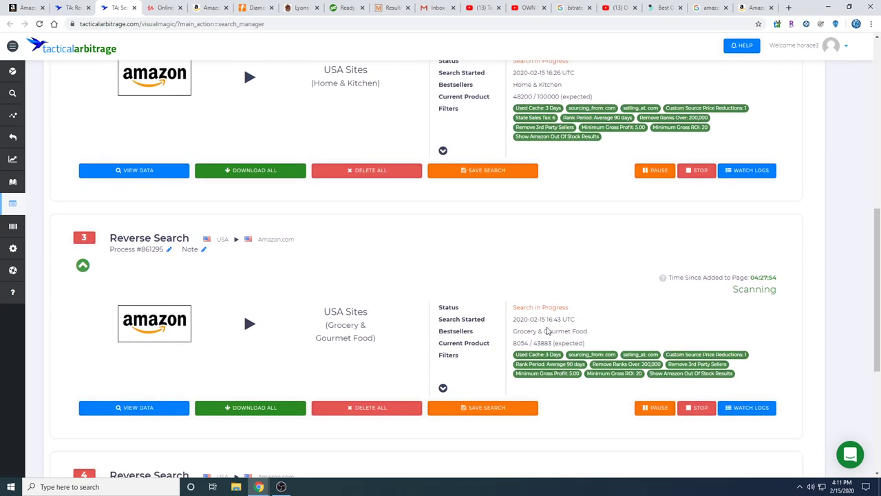
scroll(548, 331, "down", 4)
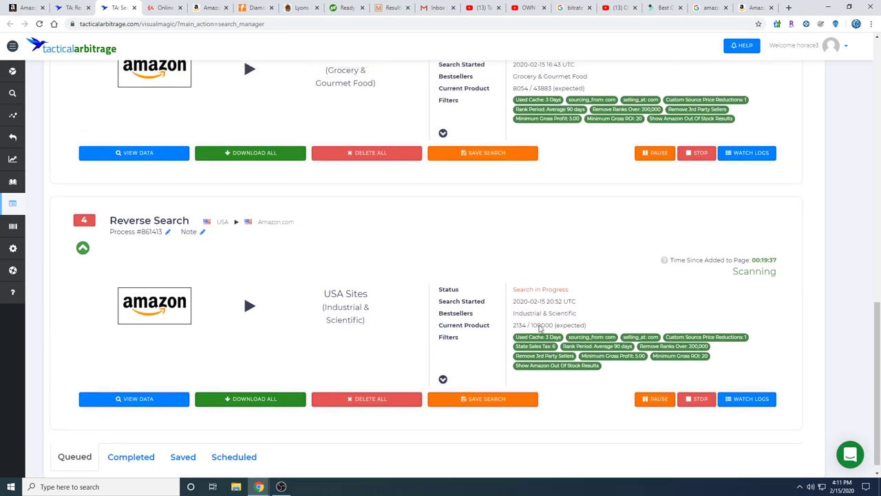
Show the completed searches in the Search Manager and review the Hamilton Beach, Conair and Baby Movers and Shakers entries.
scroll(540, 329, "up", 10)
left_click(129, 131)
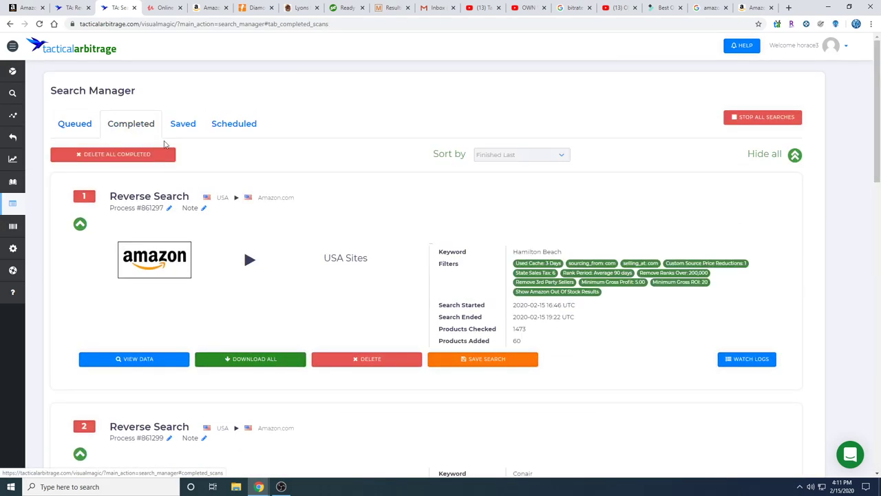
scroll(472, 223, "down", 3)
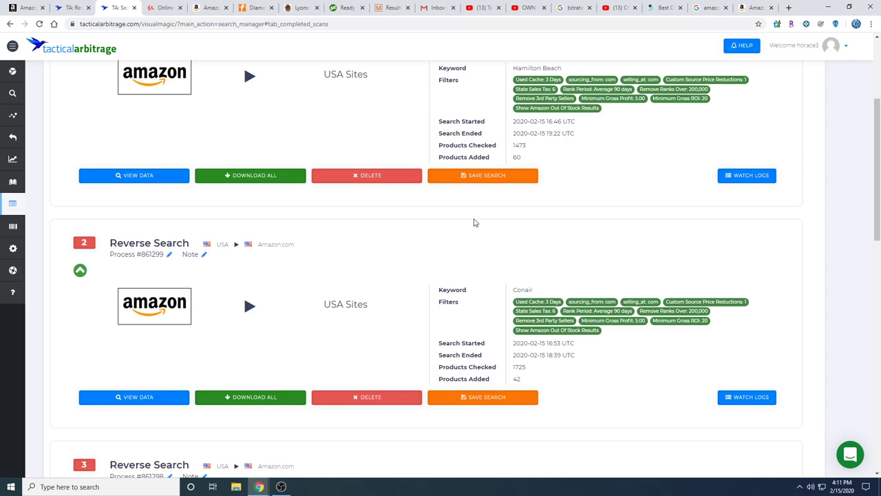
scroll(474, 227, "down", 4)
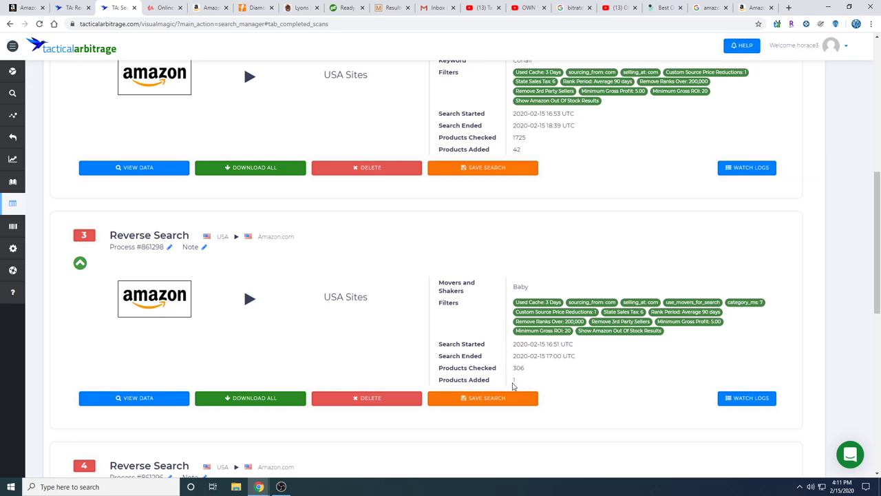
Open the data of the completed Baby Movers and Shakers search and examine the UpSpring Milkscreen match.
left_click(127, 399)
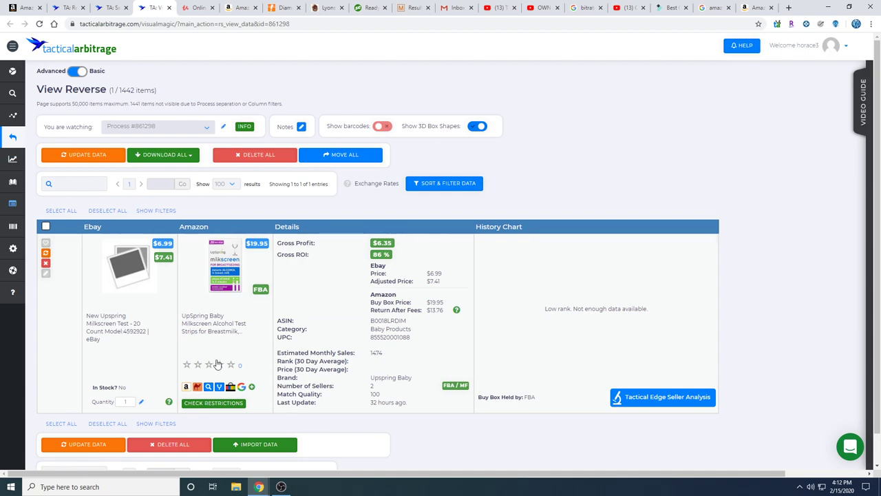
scroll(220, 361, "down", 1)
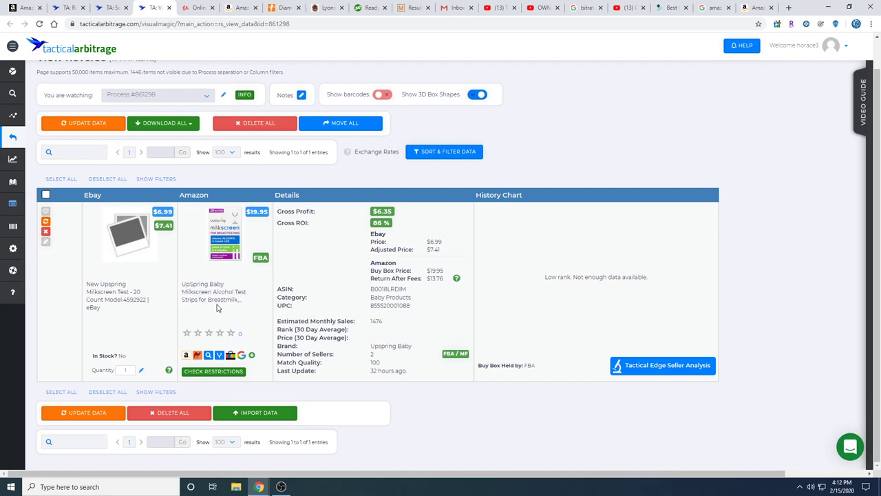
scroll(227, 306, "up", 1)
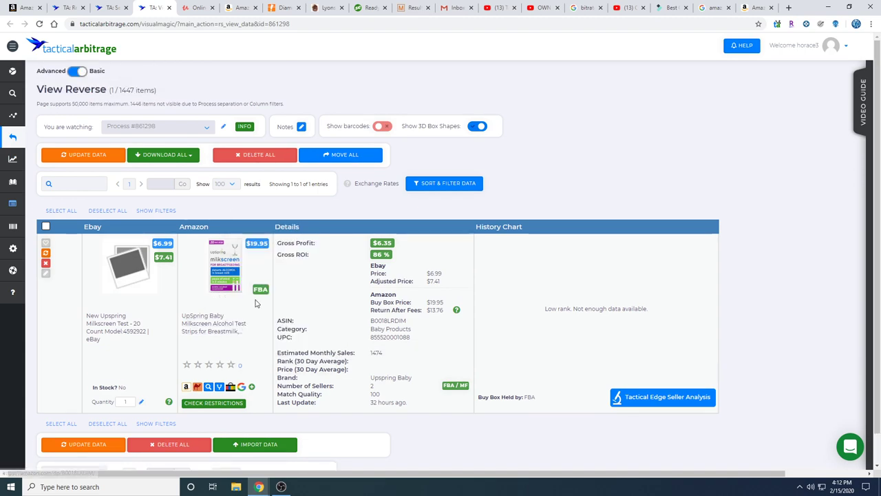
Check the sale restrictions for the UpSpring Milkscreen test strips and open their selling approval request in Amazon Seller Central.
scroll(254, 303, "down", 1)
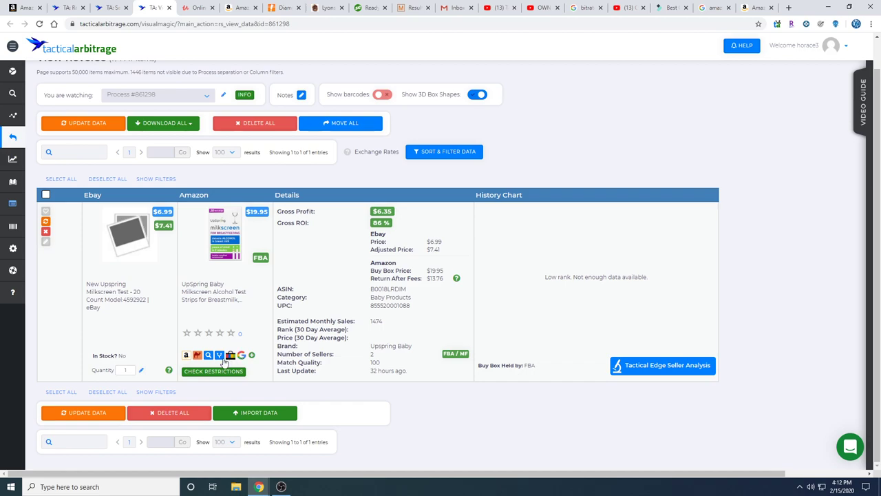
left_click(217, 376)
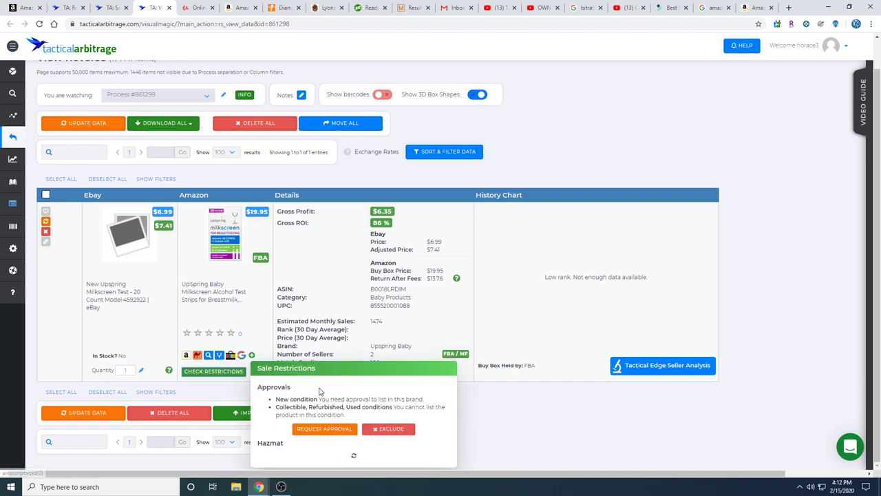
scroll(358, 417, "down", 1)
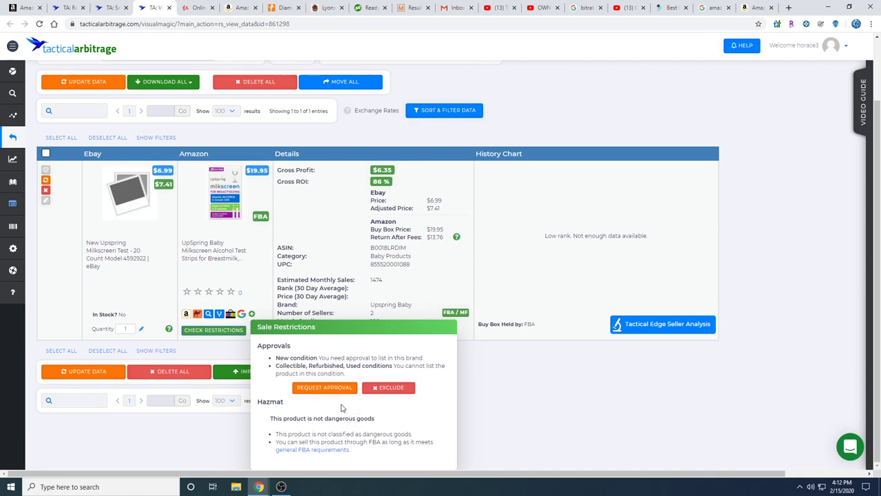
scroll(340, 409, "up", 1)
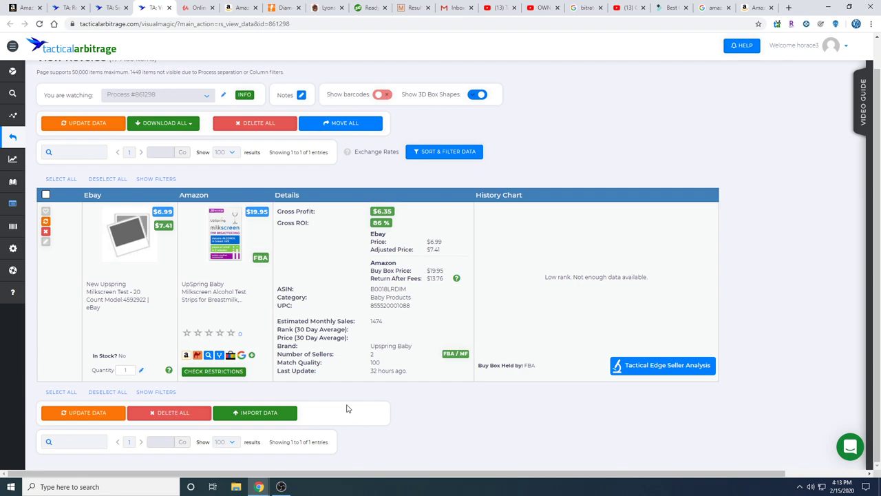
left_click(210, 372)
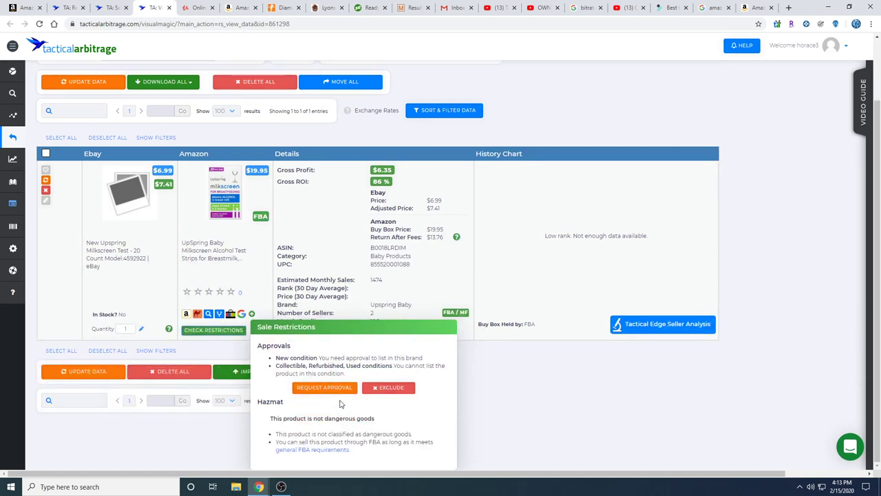
left_click(339, 395)
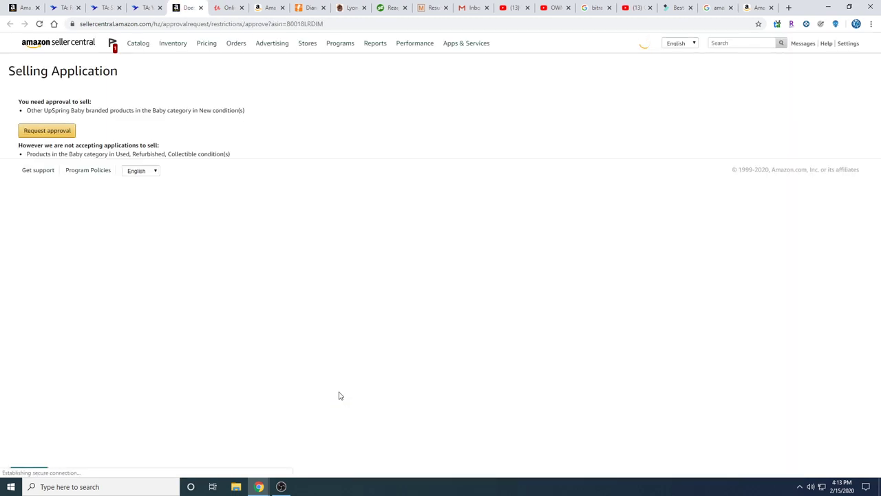
Request approval to sell UpSpring Baby branded baby products in New condition, and close the selling application page.
mouse_move(68, 60)
left_click(42, 151)
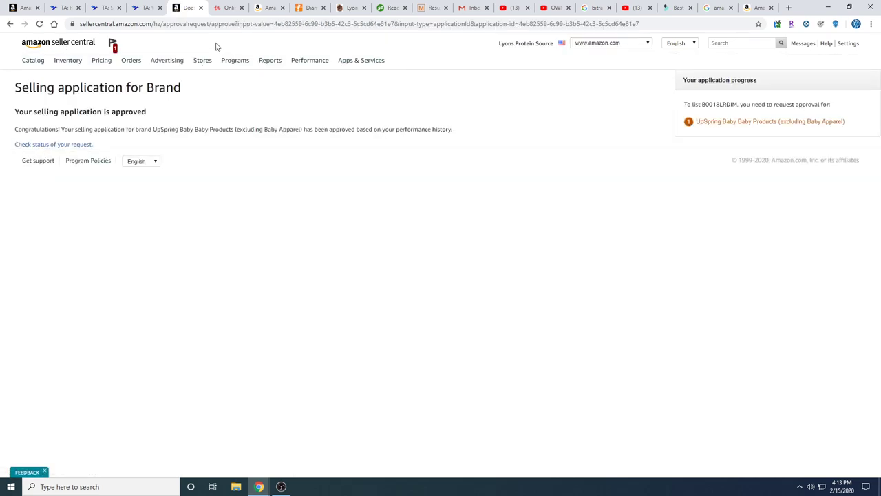
left_click(201, 7)
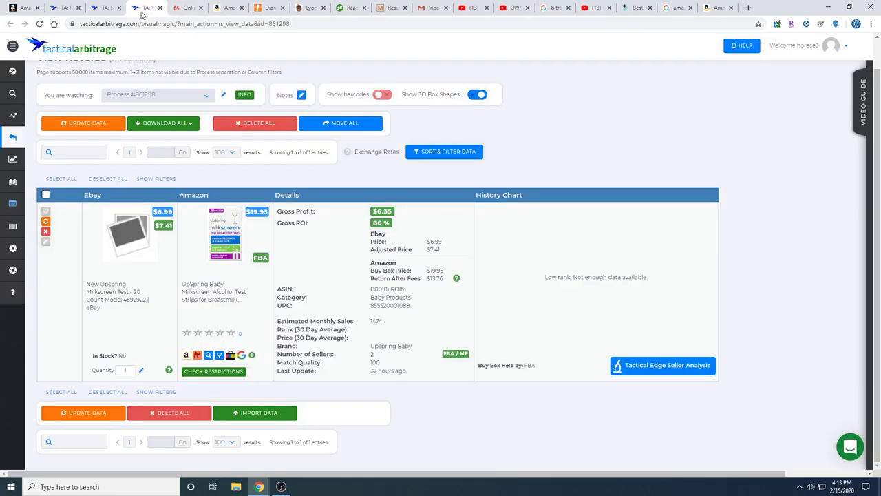
Open the Amazon listing of the UpSpring Baby Milkscreen test strips from the Tactical Arbitrage results and display its new offers.
left_click(215, 297)
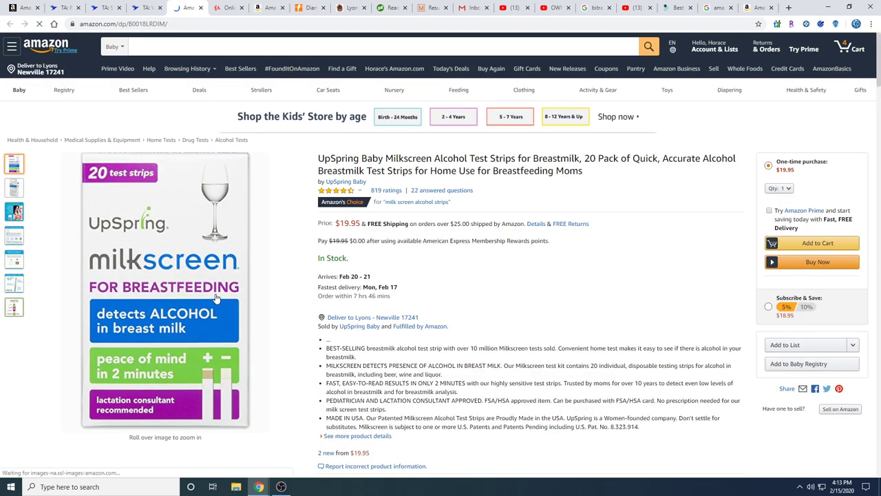
left_click(141, 9)
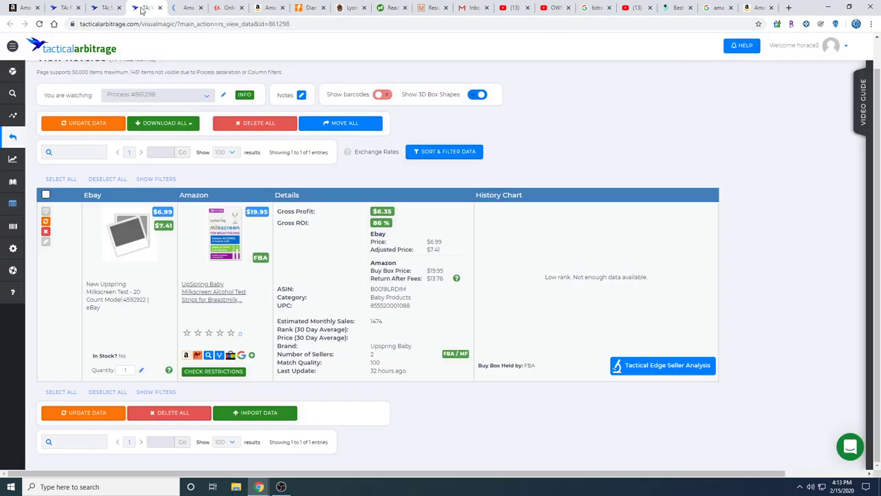
left_click(186, 7)
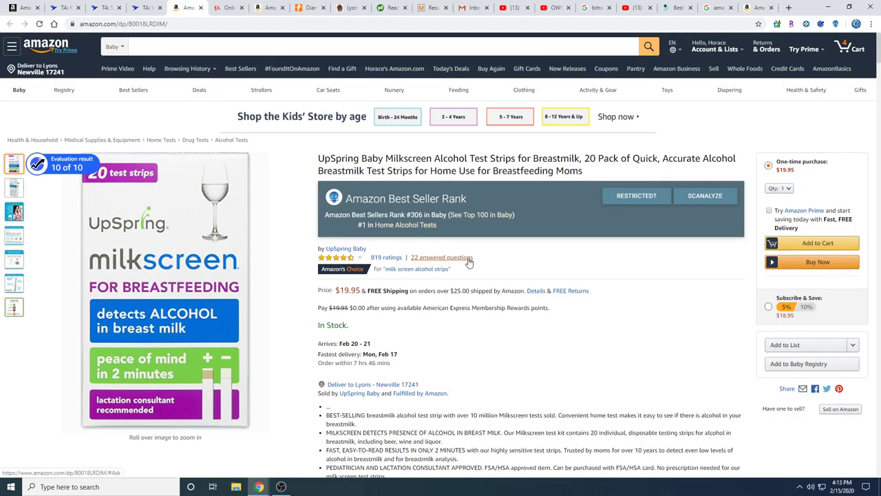
scroll(468, 262, "down", 2)
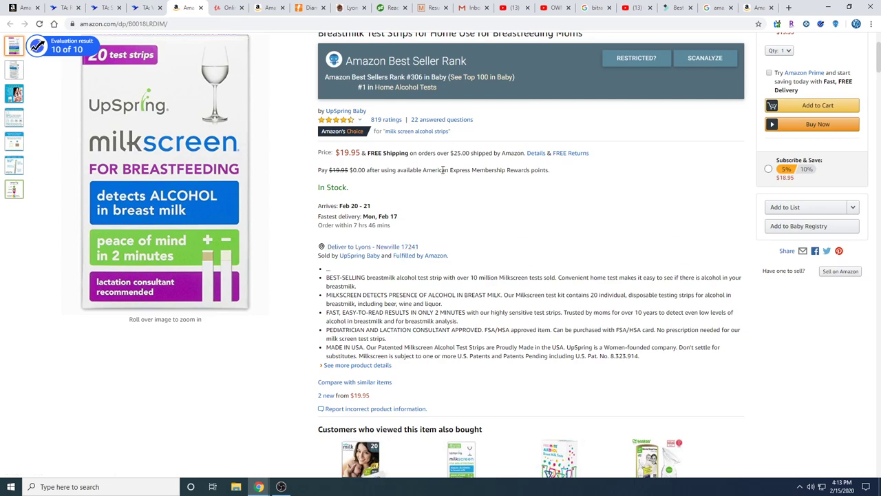
scroll(413, 103, "down", 1)
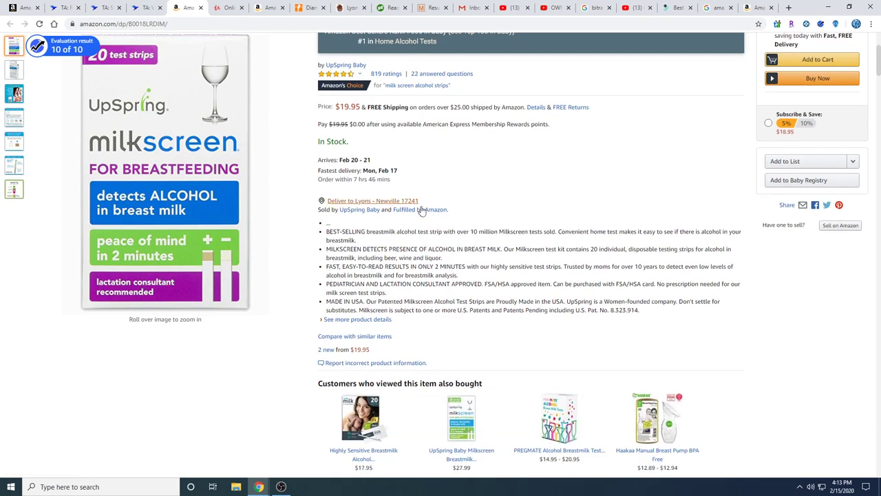
left_click(327, 350)
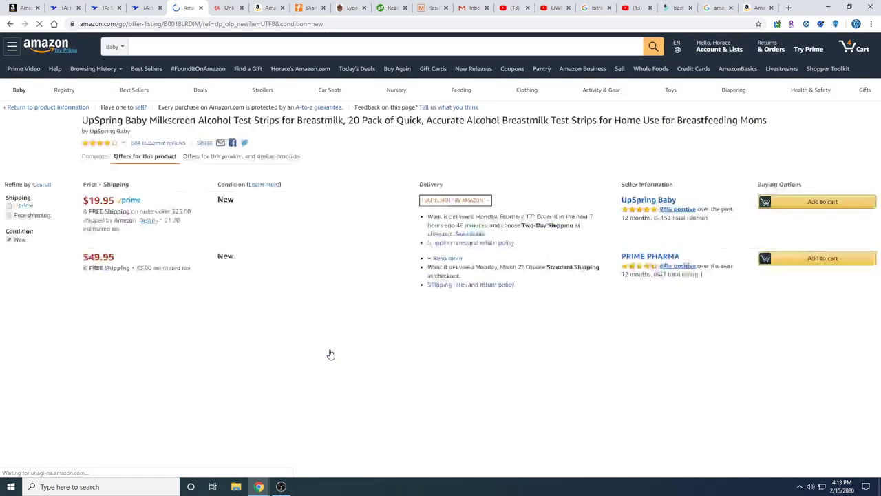
Examine the prices, fulfillment methods and sellers of the new offers against the brand shown on the product page.
scroll(392, 338, "down", 1)
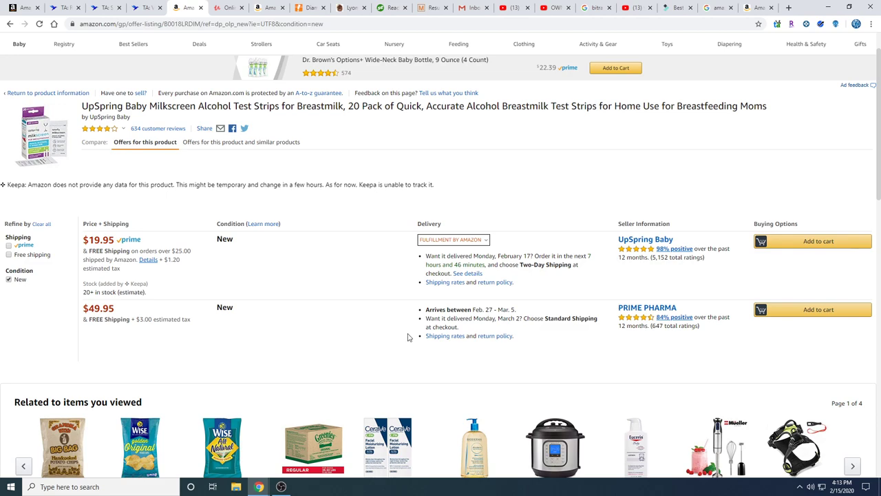
left_click(70, 117)
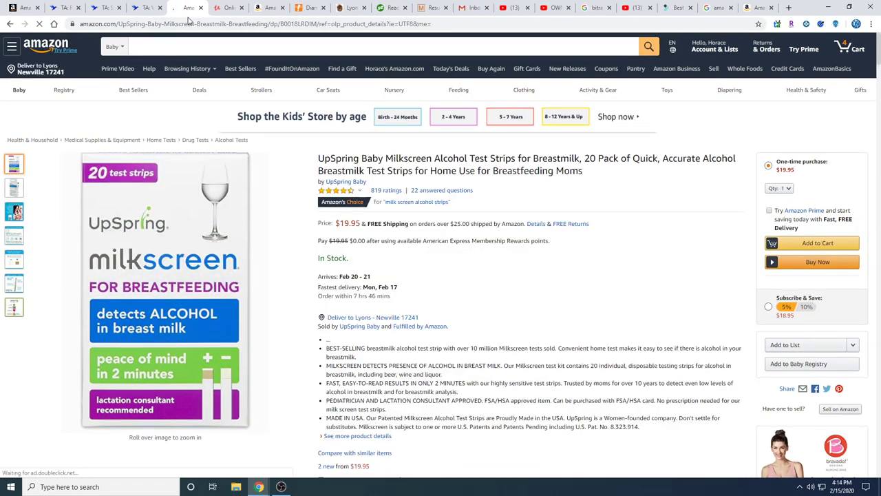
left_click(12, 24)
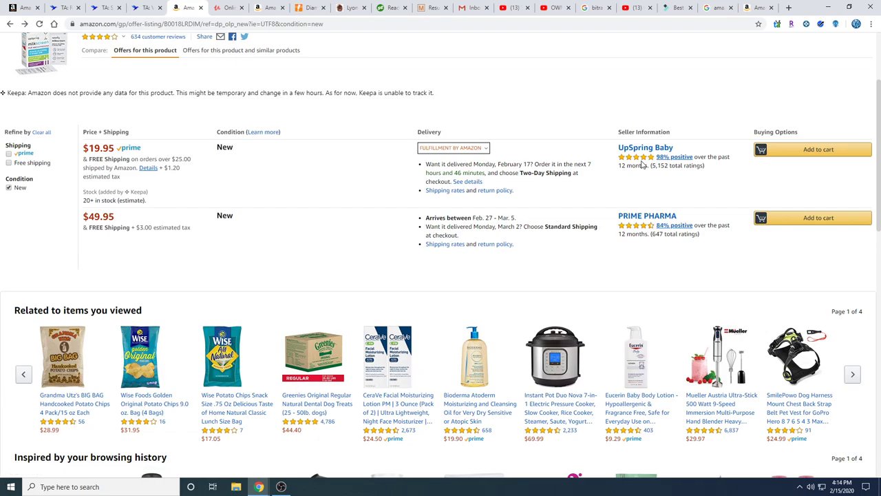
scroll(641, 165, "up", 1)
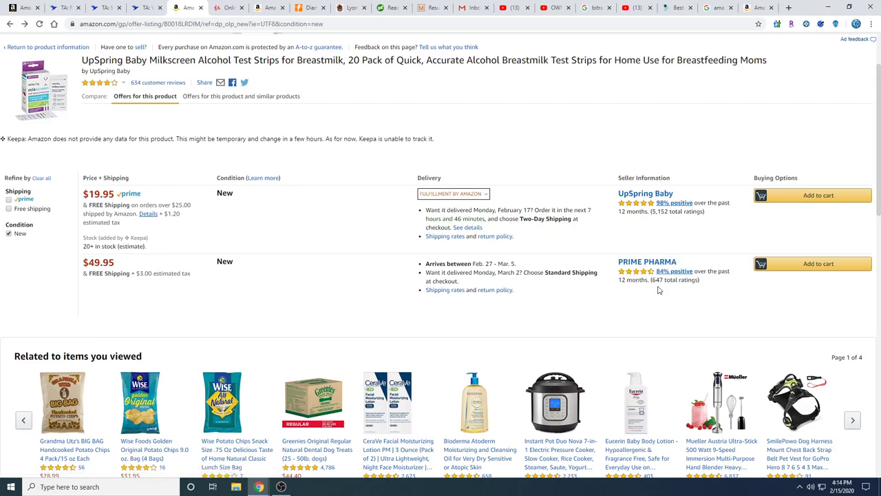
scroll(673, 289, "up", 1)
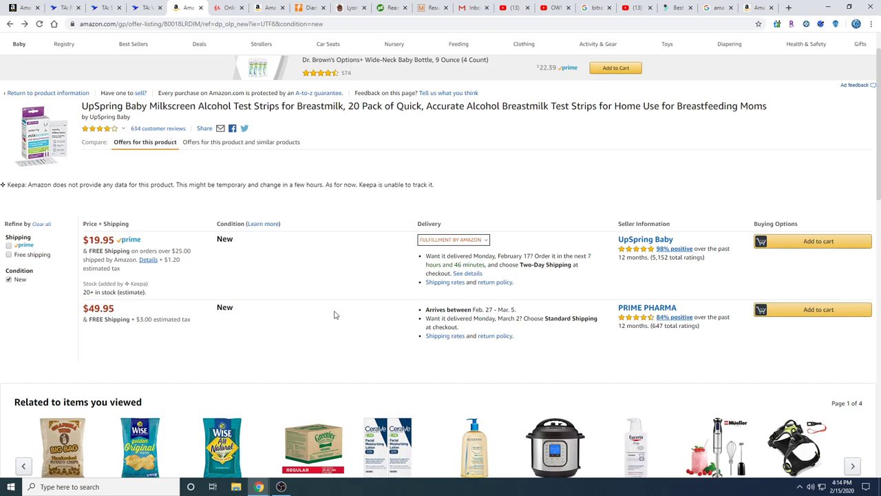
Check the eBay source listing of the Milkscreen test from Tactical Arbitrage, and close both the eBay and Amazon offer pages.
left_click(146, 9)
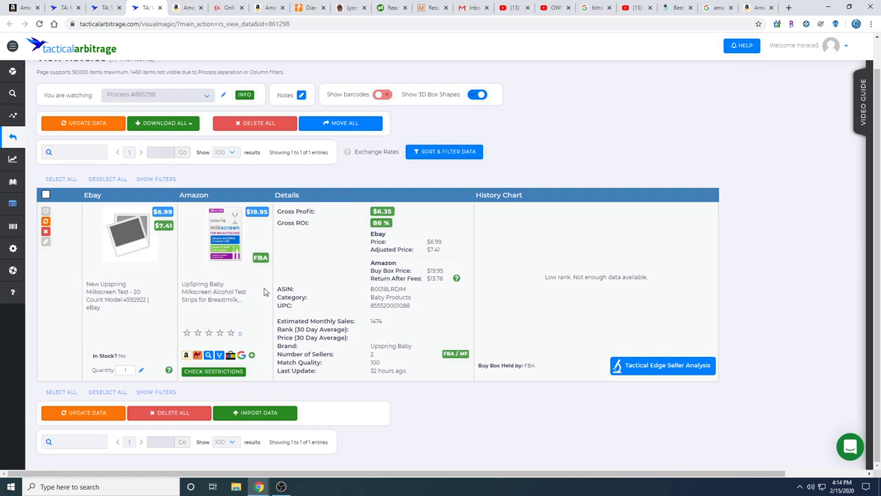
left_click(114, 292)
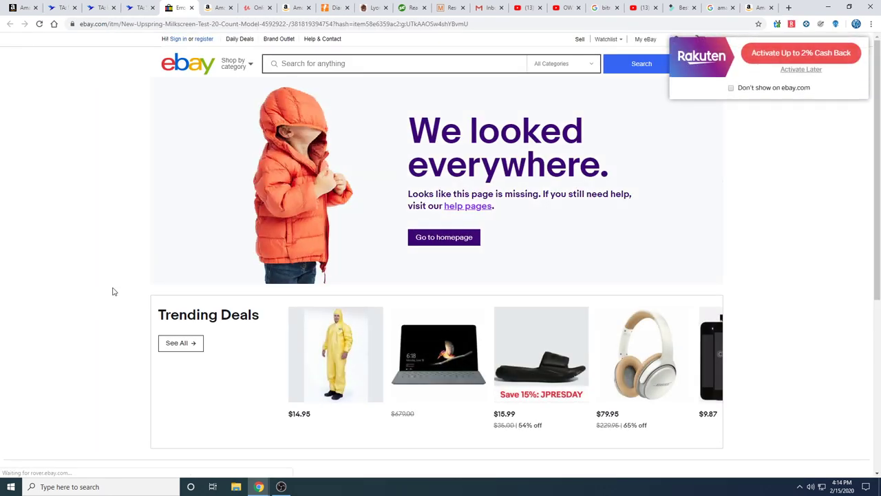
left_click(191, 8)
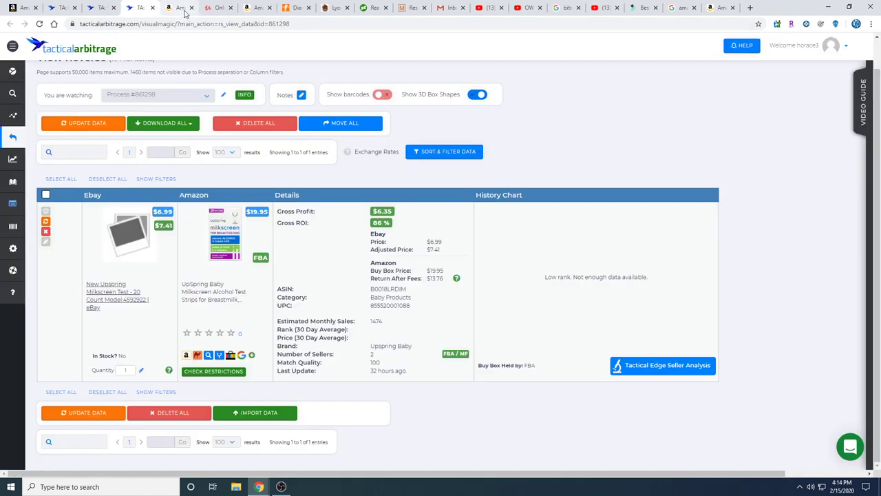
left_click(185, 11)
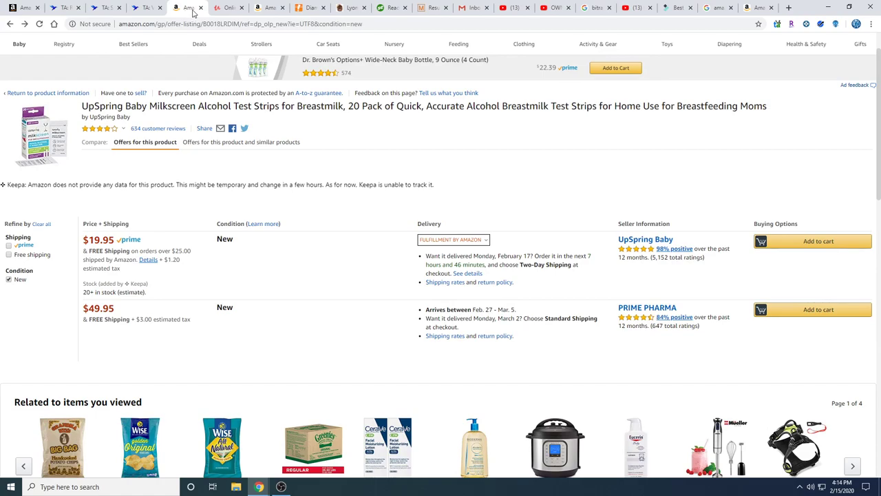
left_click(200, 8)
left_click(146, 11)
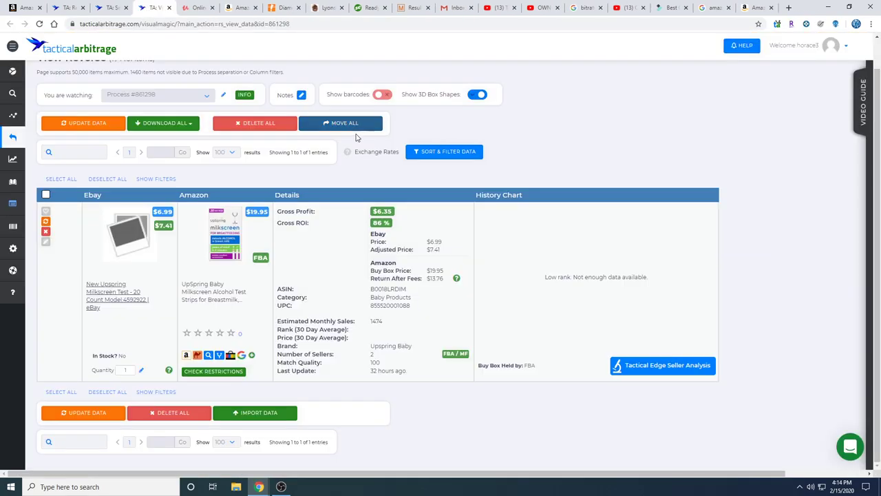
Open walmart.com in place of the Google results for "amazon movers and shakers".
scroll(357, 138, "up", 1)
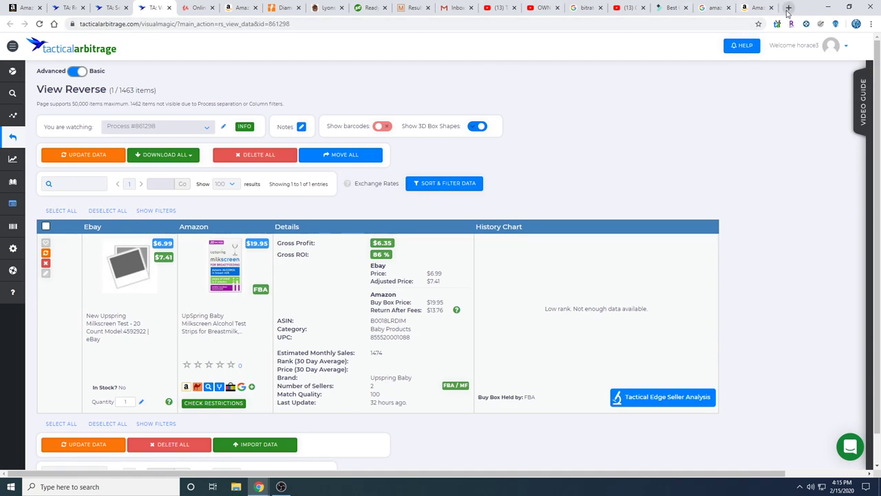
left_click(714, 9)
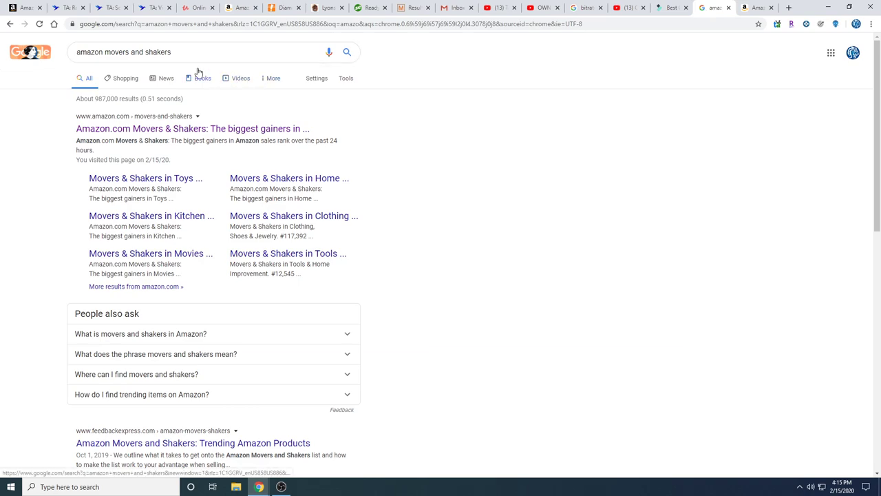
left_click(140, 53)
triple_click(140, 52)
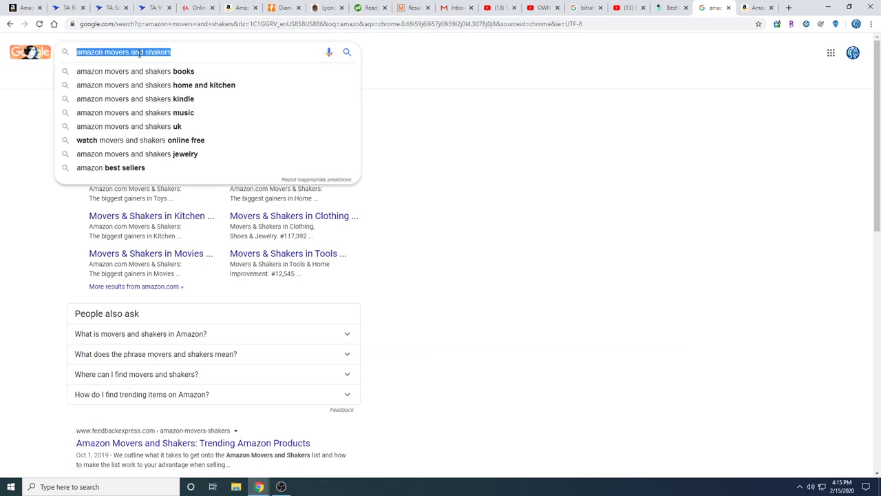
left_click(165, 25)
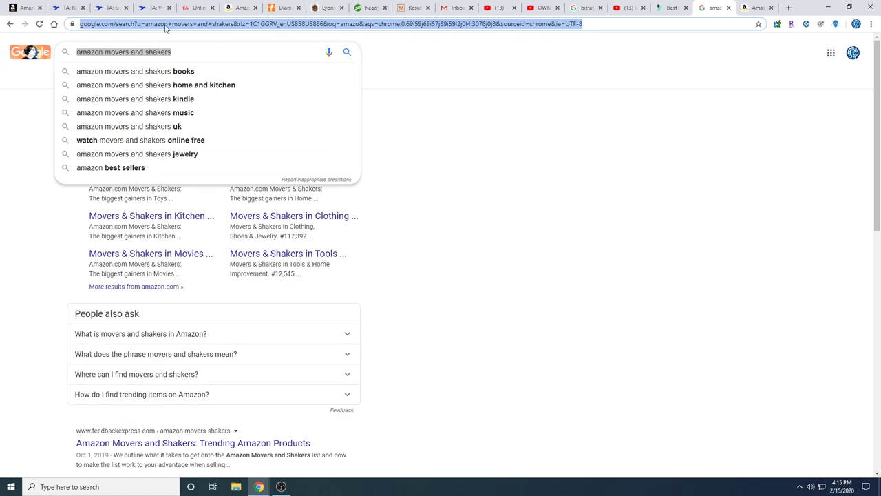
type("walm")
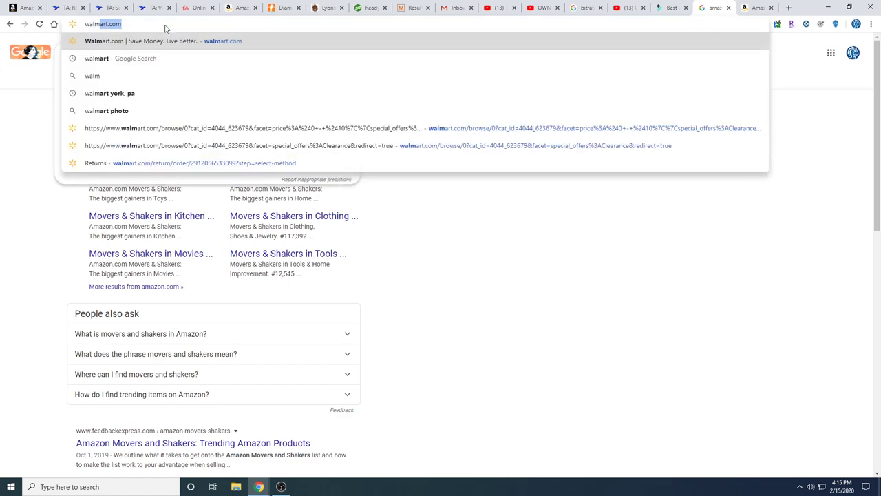
key("Return")
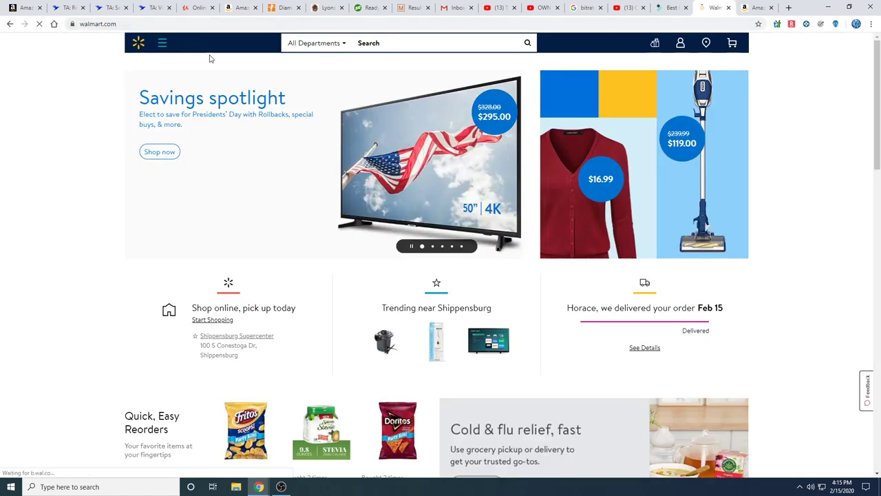
Open the Baby Clearance products from Walmart's Baby department.
left_click(162, 44)
scroll(85, 128, "down", 2)
mouse_move(82, 144)
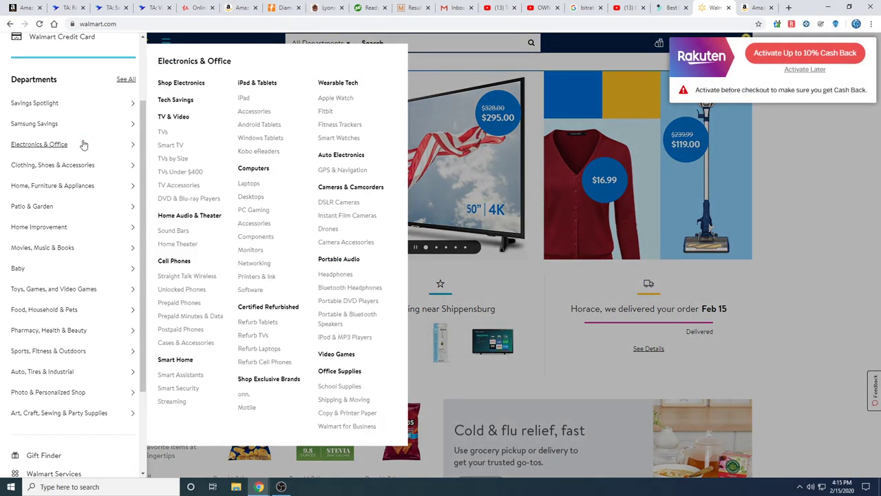
scroll(83, 145, "down", 2)
mouse_move(21, 178)
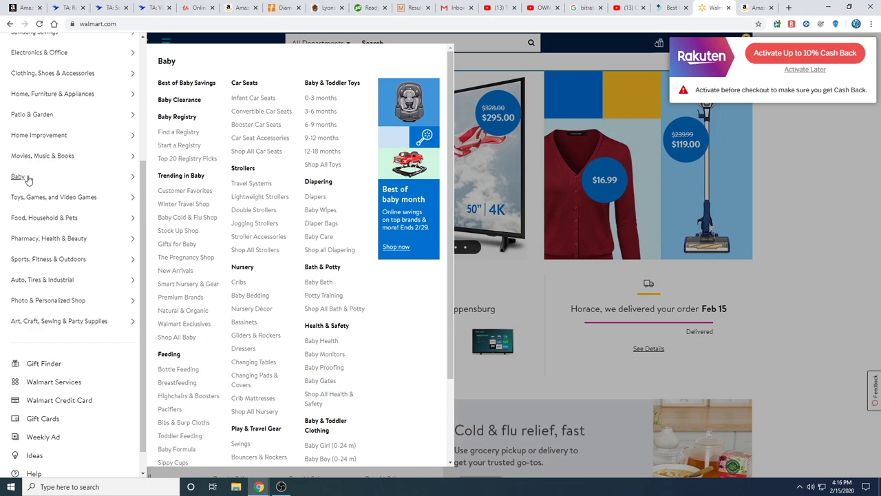
mouse_move(127, 115)
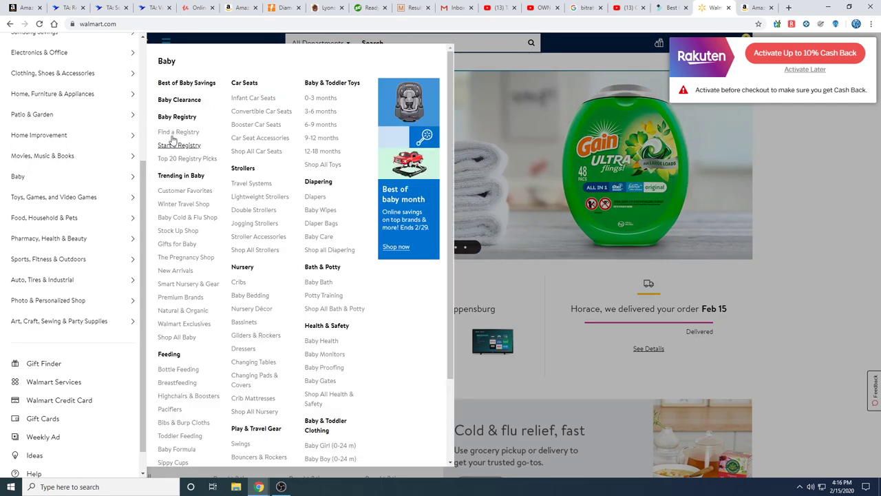
left_click(182, 101)
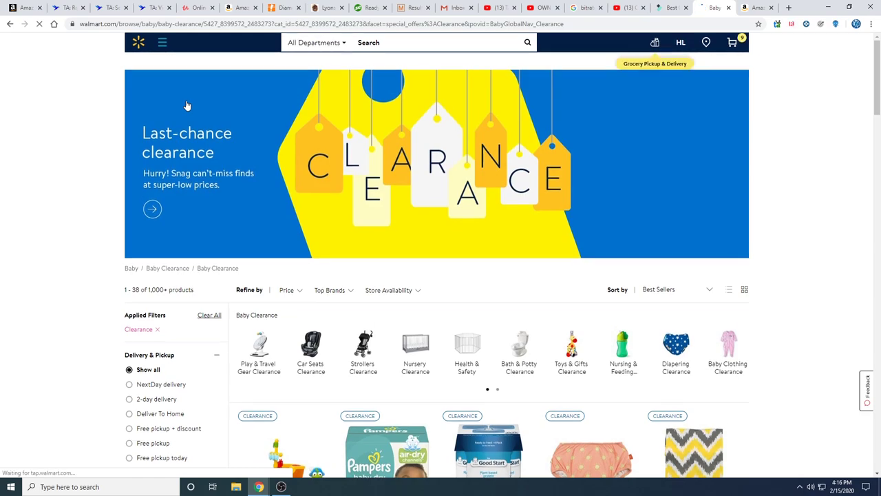
Browse the baby clearance products and open the Muppet Babies Tub Time Cruiser page.
scroll(187, 104, "down", 2)
scroll(328, 100, "down", 1)
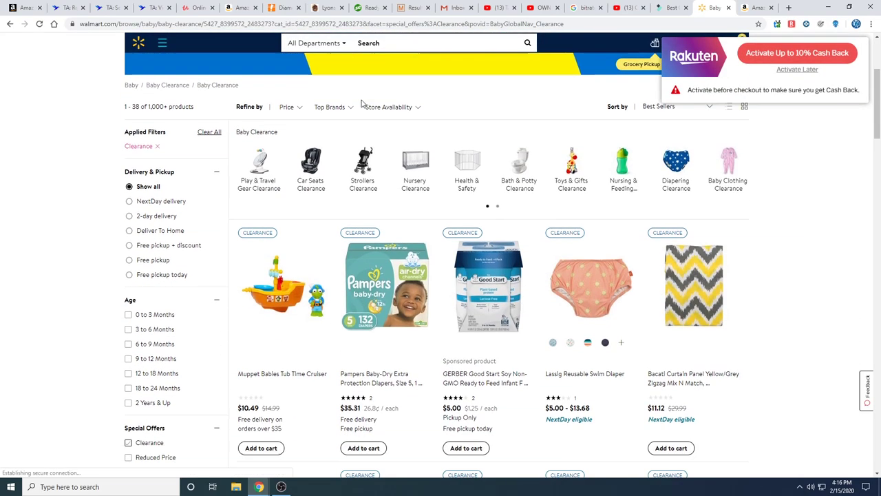
scroll(358, 103, "down", 1)
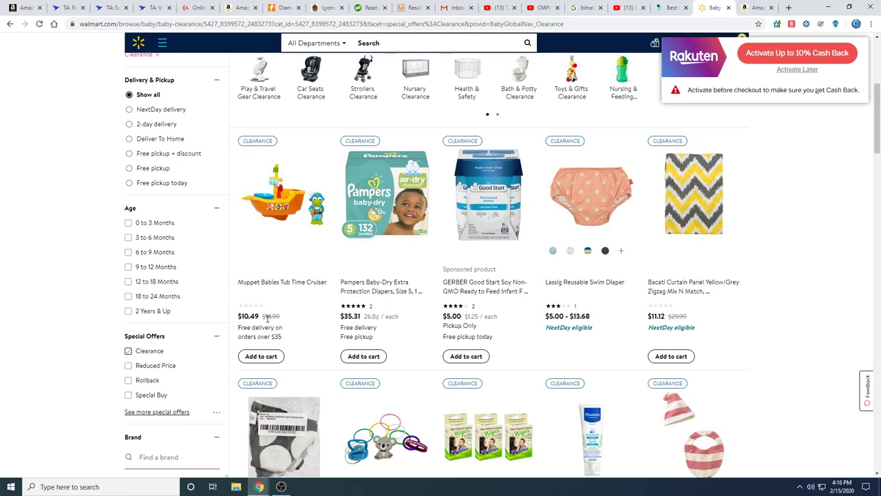
scroll(279, 313, "up", 1)
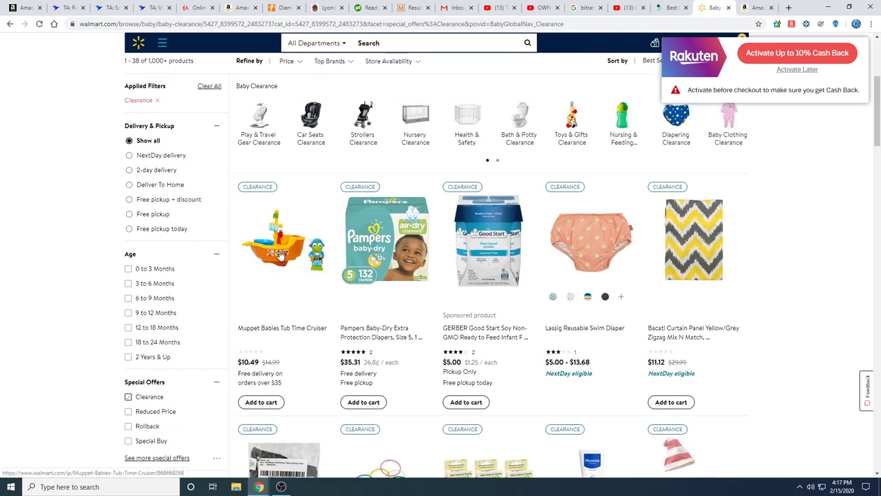
left_click(269, 331)
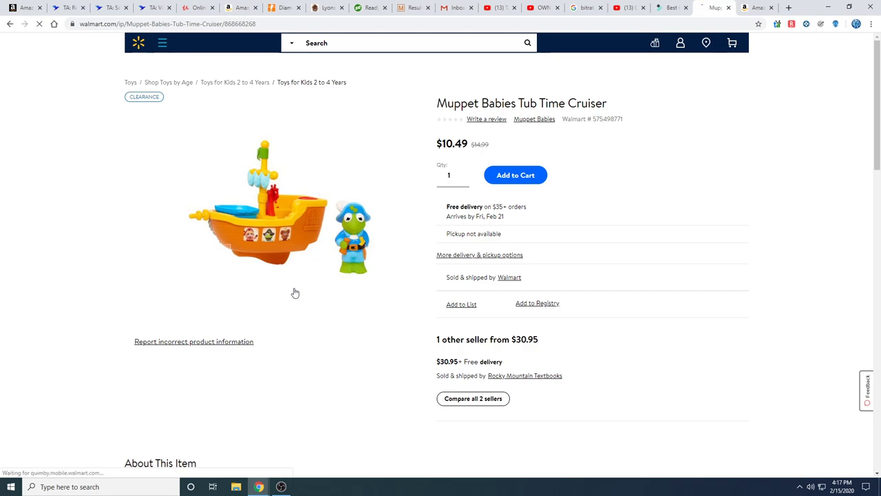
Copy the product title "Muppet Babies Tub Time Cruiser" from its Walmart page.
triple_click(513, 118)
key("ctrl+c")
right_click(513, 118)
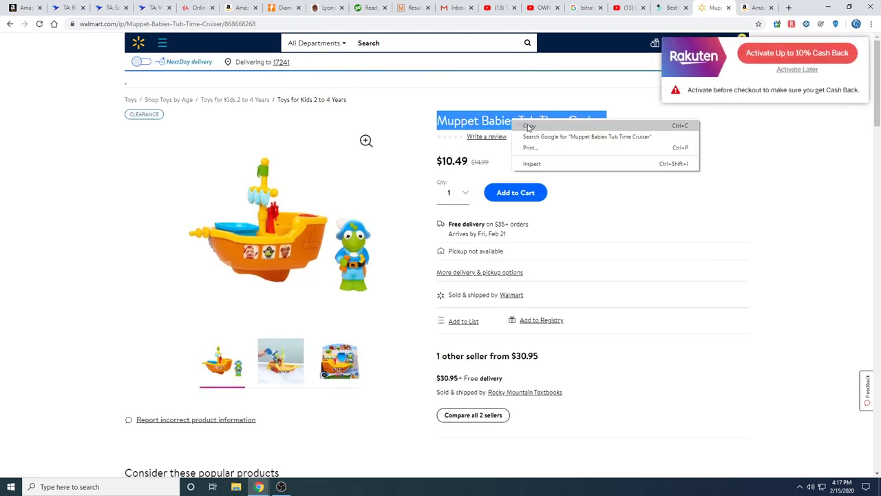
left_click(527, 125)
Search Amazon for the copied title "Muppet Babies Tub Time Cruiser" from its home page.
left_click(752, 7)
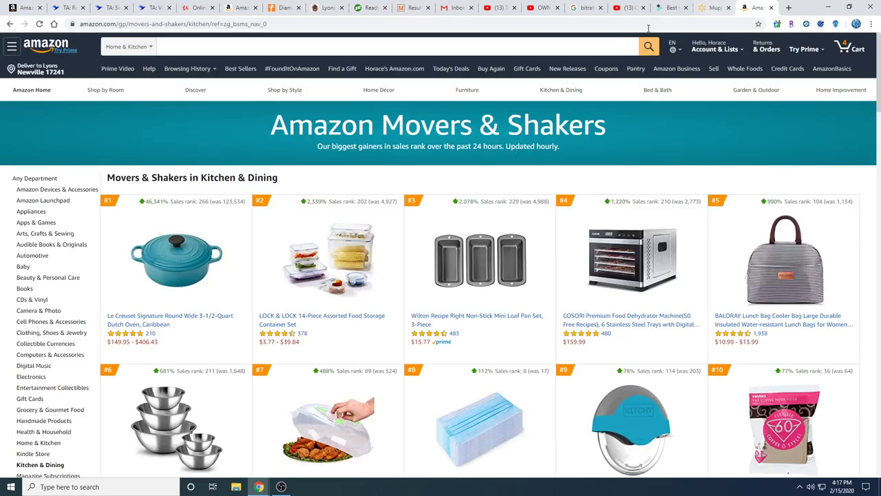
left_click(71, 48)
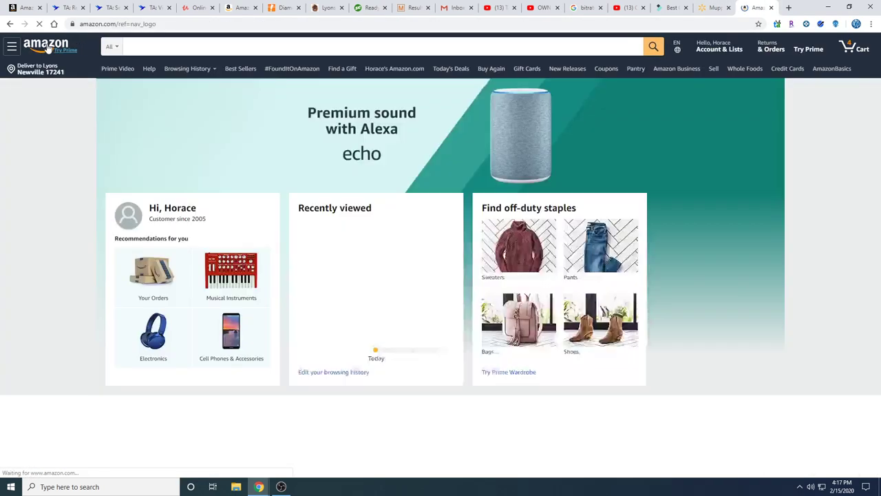
left_click(155, 45)
right_click(154, 45)
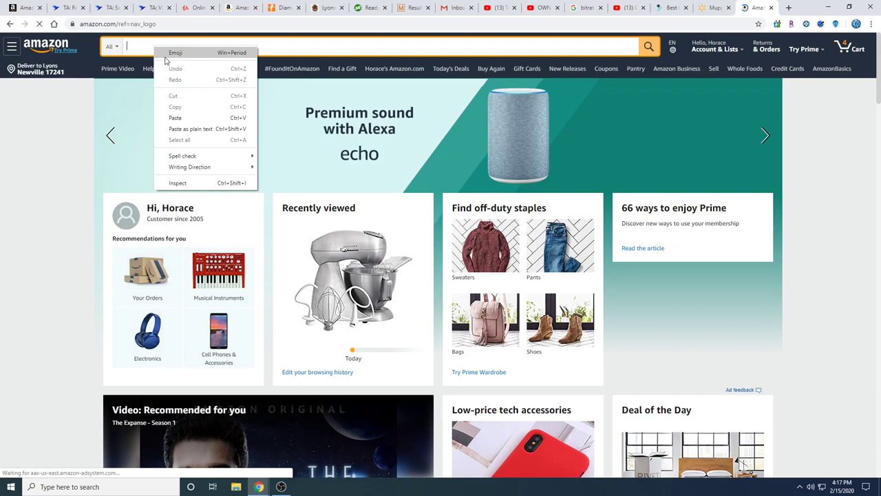
left_click(182, 116)
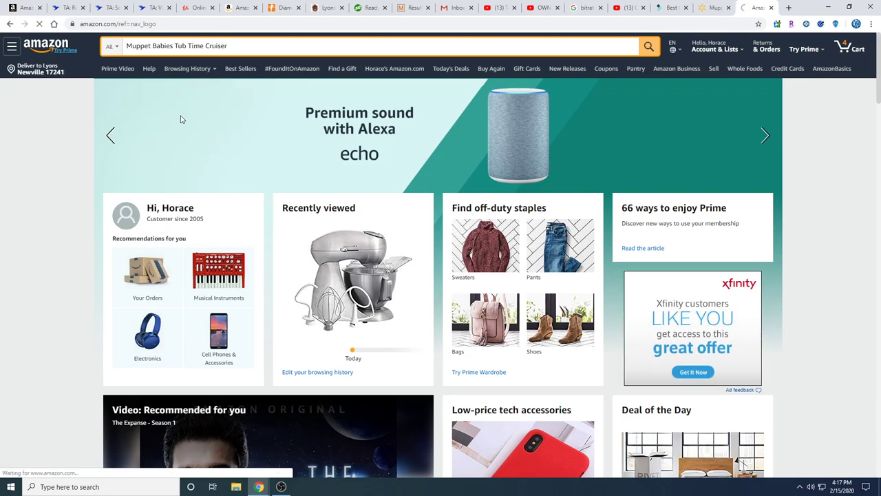
key("Return")
Open the "Muppets New! Kermit's Pirate Tubtime Cruiser" listing, check its sales rank and price, and close it.
scroll(272, 132, "down", 1)
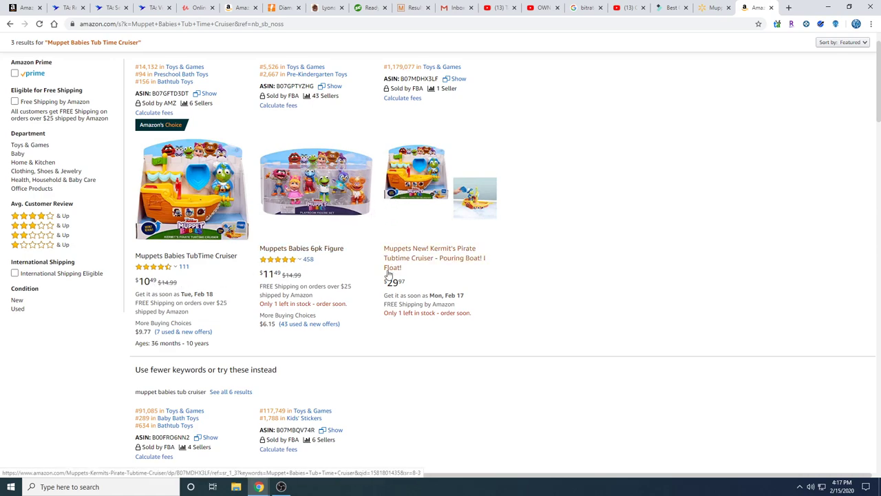
left_click(419, 187)
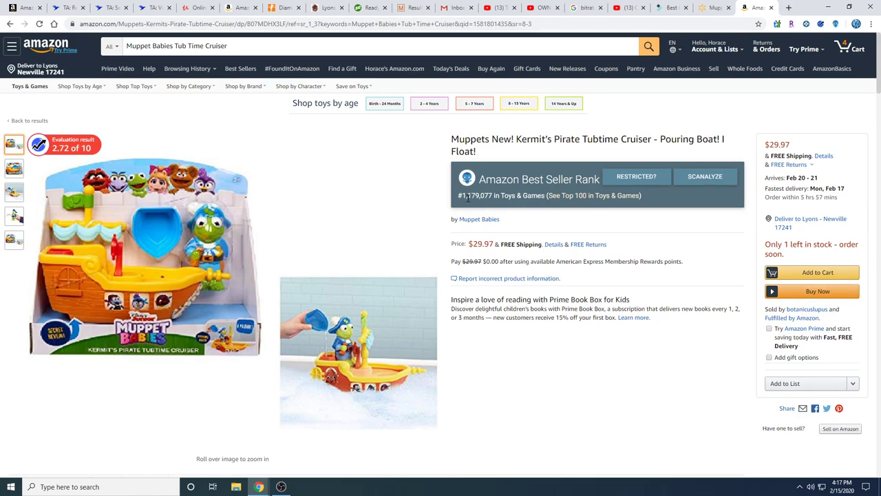
scroll(468, 197, "down", 5)
scroll(468, 197, "up", 5)
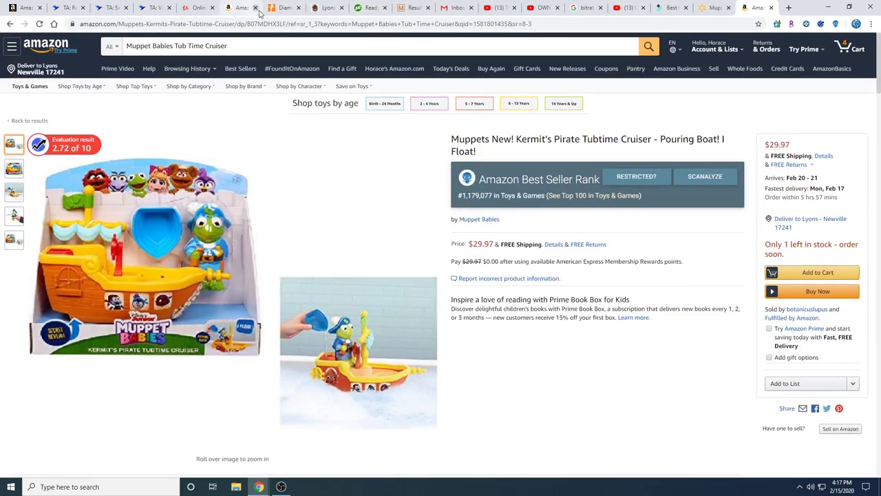
left_click(772, 7)
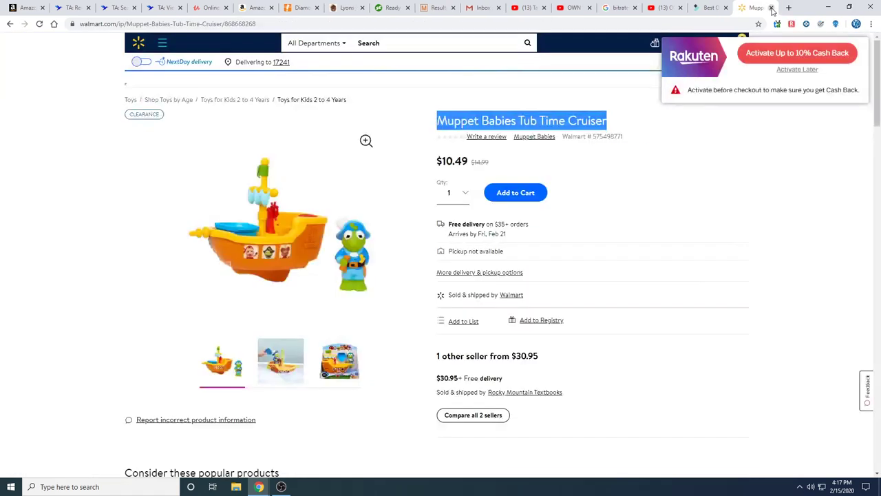
Return to Walmart's baby clearance products and open the Drop it Baby, Koala Drop it Pack page.
left_click(9, 25)
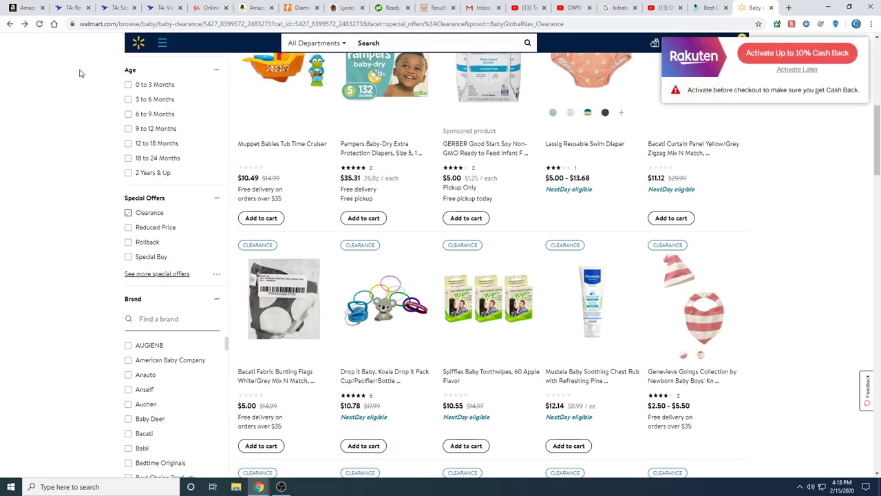
scroll(88, 78, "down", 1)
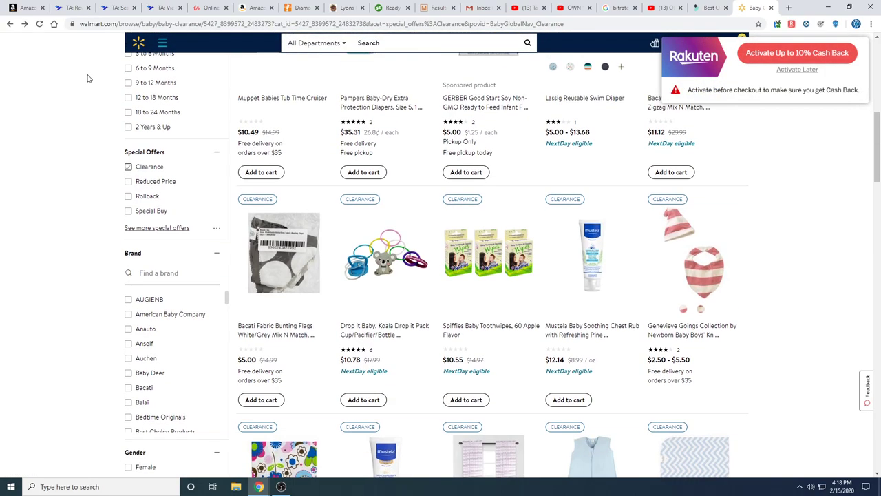
left_click(387, 331)
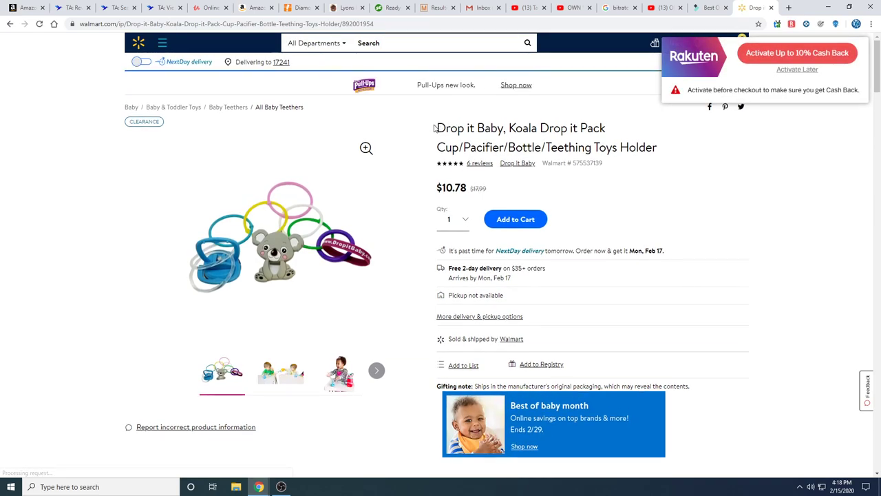
Copy the full product title "Drop it Baby, Koala Drop it Pack Cup/Pacifier/Bottle/Teething Toys Holder" from its Walmart page.
left_click_drag(438, 128, 660, 155)
key("ctrl+c")
right_click(639, 151)
left_click(653, 158)
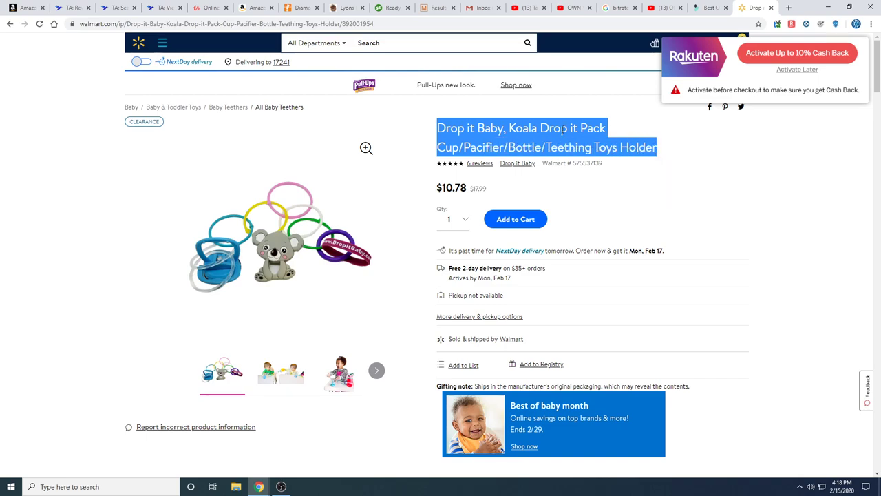
Close the Filmora article about the best OBS settings for recording videos.
left_click(701, 8)
scroll(579, 211, "up", 5)
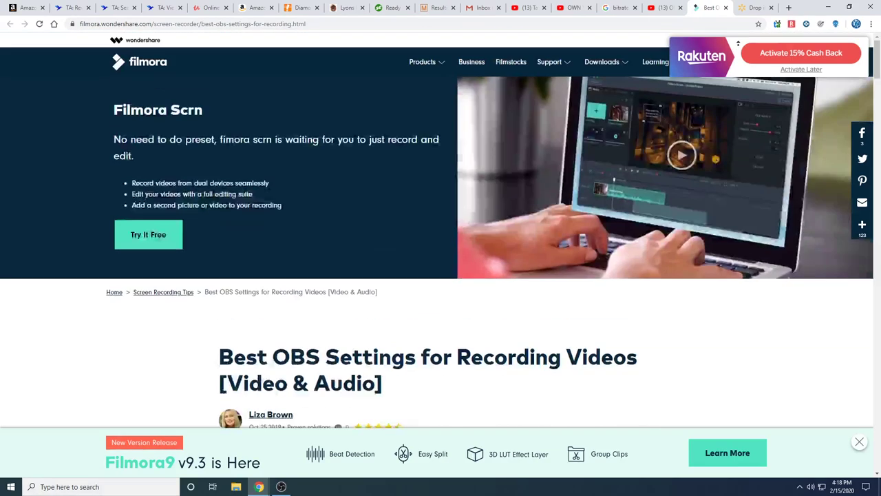
left_click(753, 8)
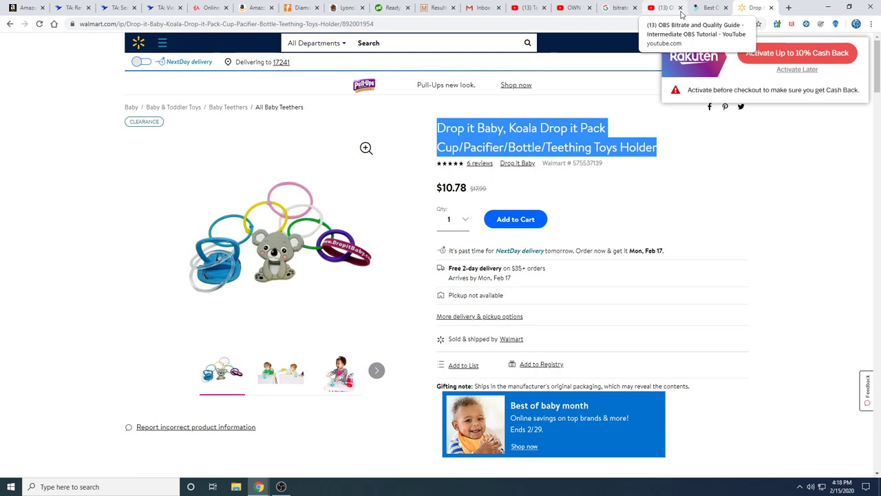
left_click(709, 10)
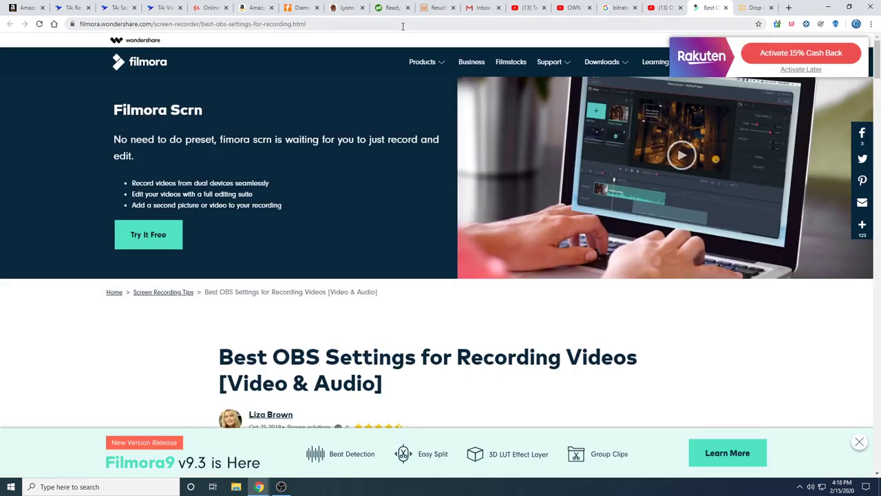
left_click(250, 8)
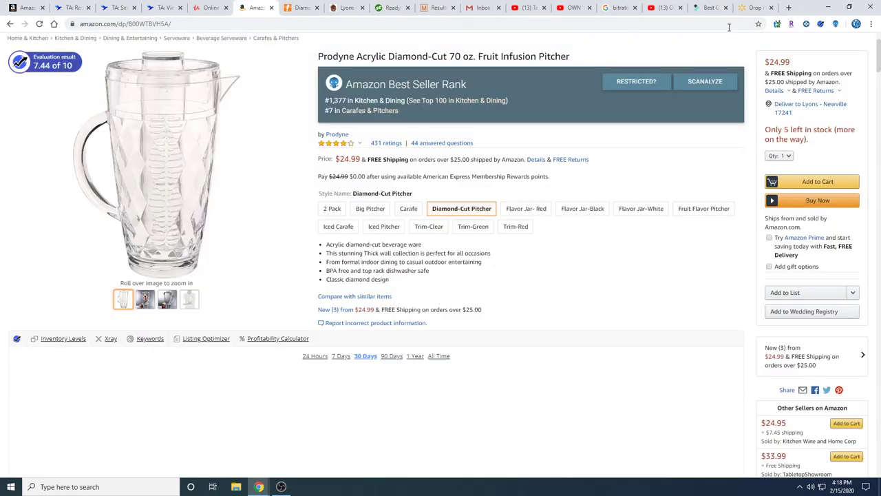
left_click(746, 13)
left_click(707, 13)
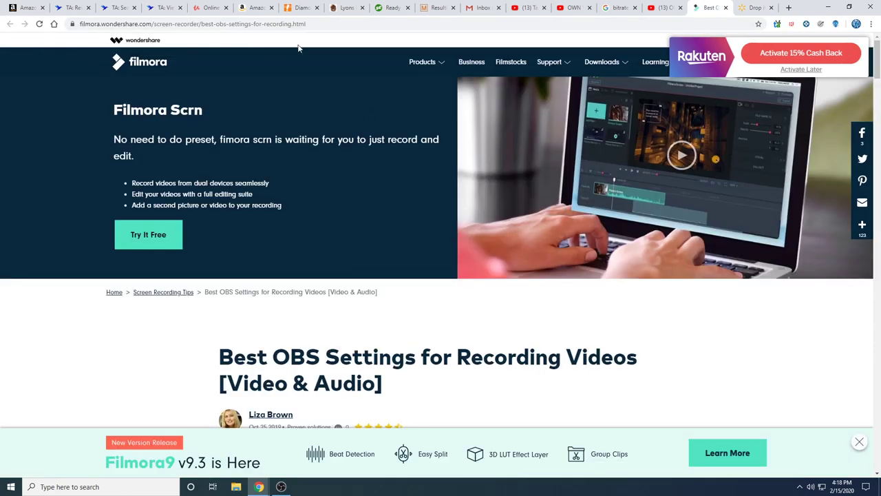
left_click(725, 9)
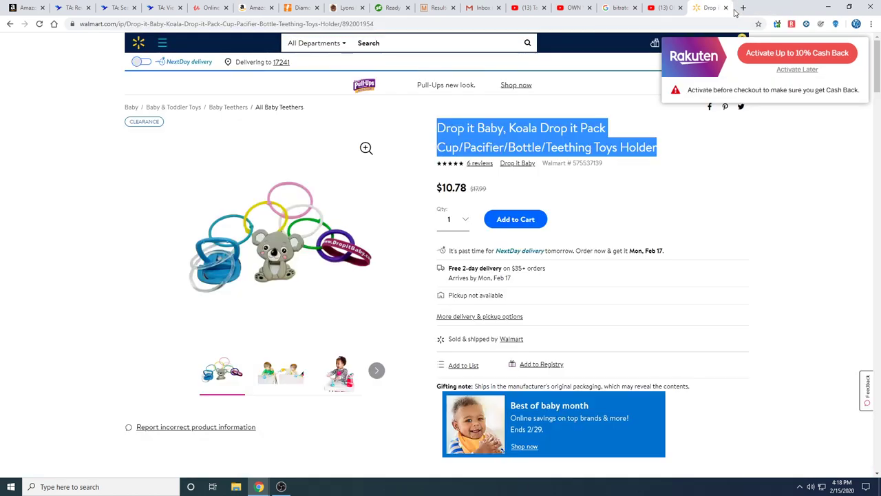
Open amazon.com in a new browser tab.
key("ctrl+t")
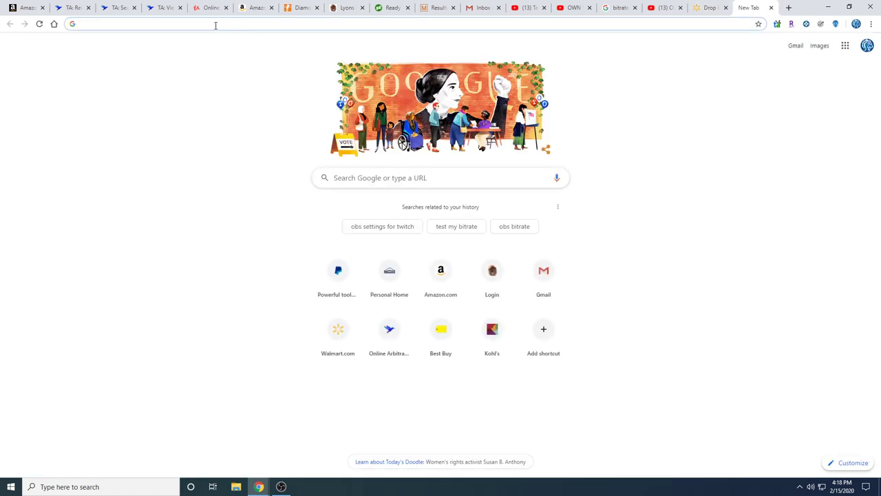
type("amazon.com")
key("Return")
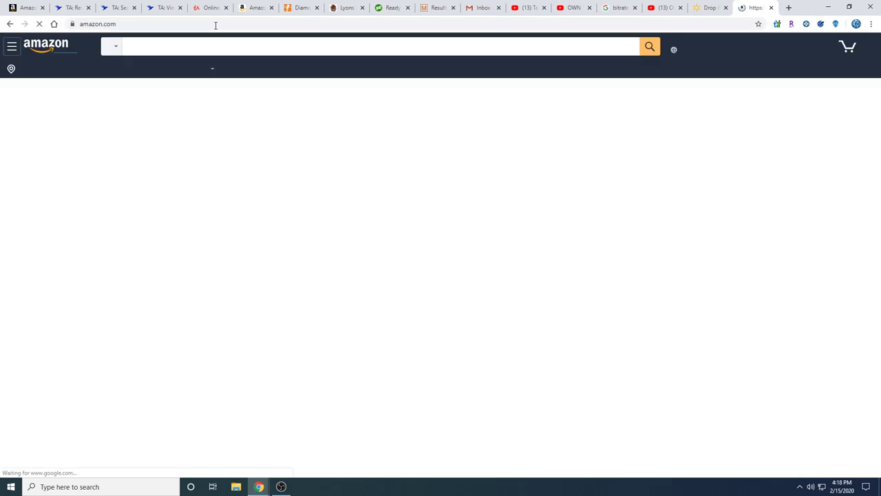
Search Amazon for the copied title "Drop it Baby, Koala Drop it Pack Cup/Pacifier/Bottle/Teething Toys Holder" and look through the results for a match.
left_click(167, 47)
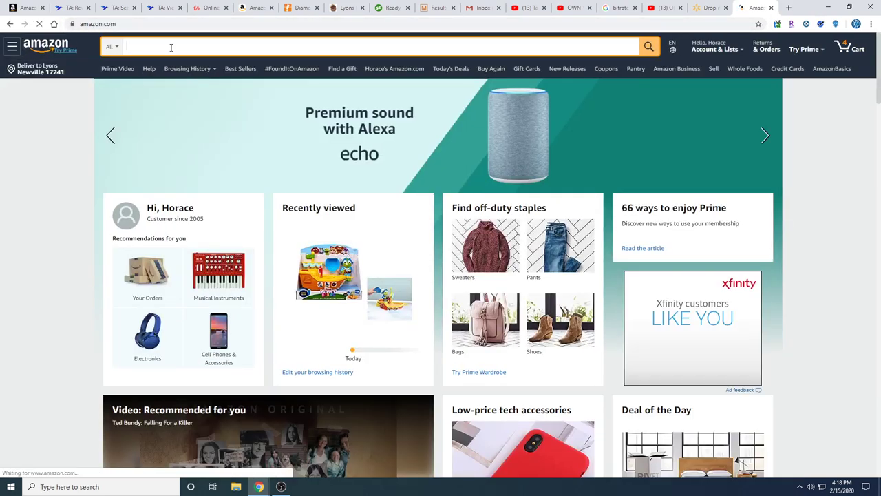
right_click(170, 48)
left_click(193, 120)
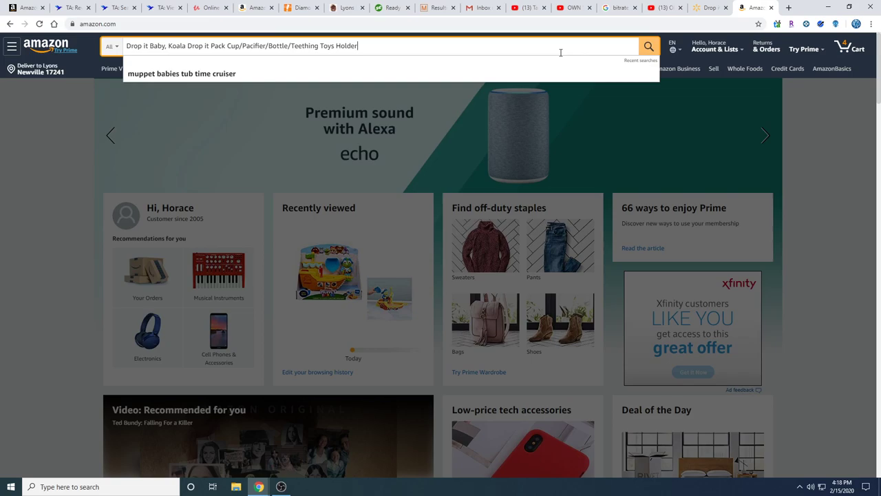
left_click(647, 49)
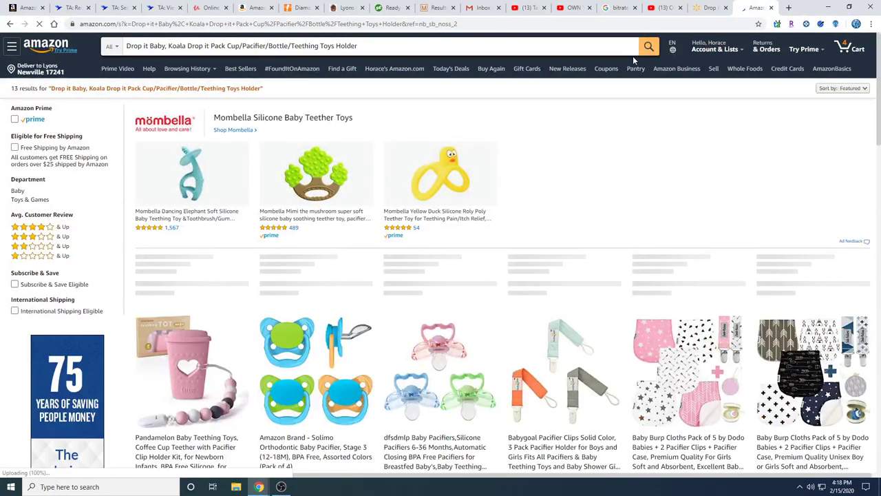
scroll(628, 89, "down", 1)
scroll(627, 97, "down", 1)
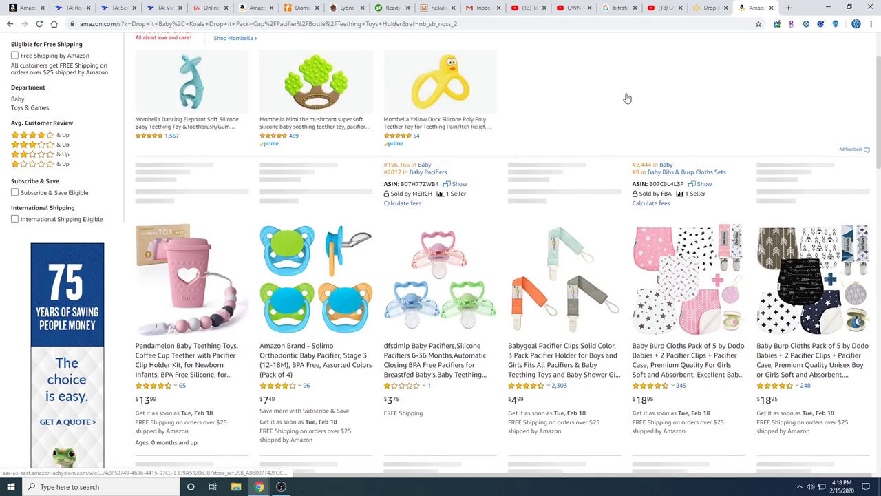
scroll(627, 99, "down", 6)
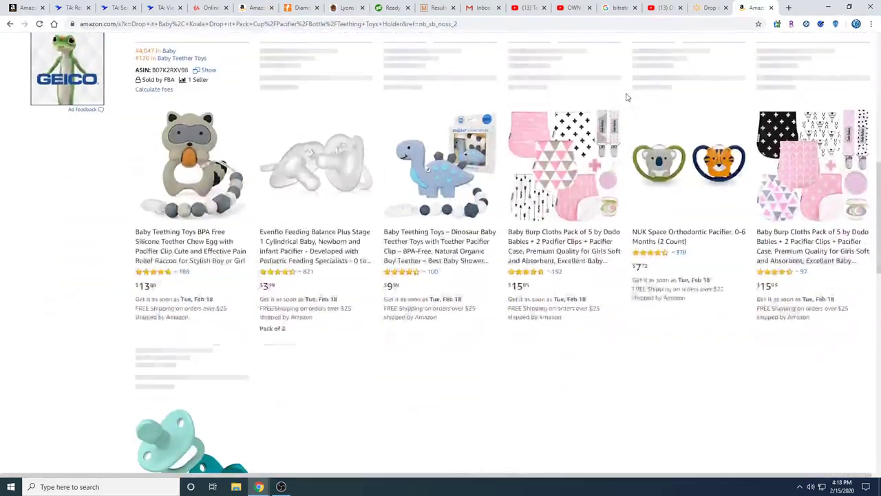
scroll(627, 96, "up", 5)
scroll(627, 97, "up", 4)
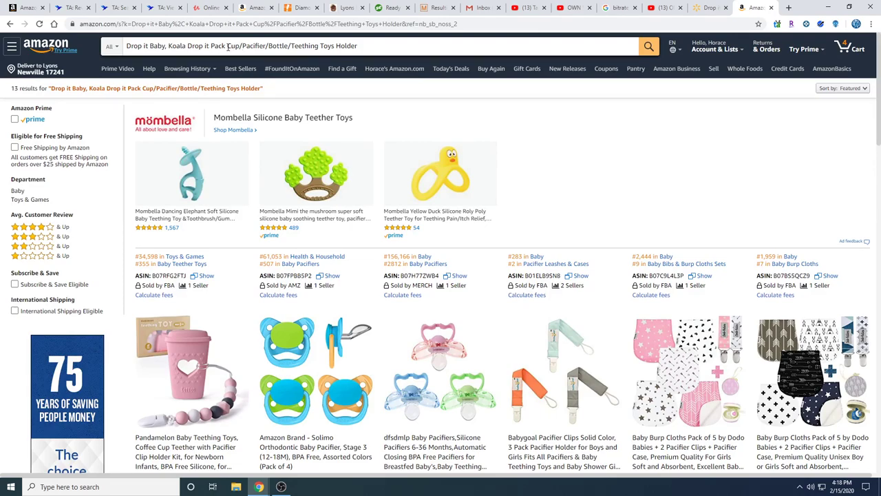
Shorten the Amazon search to "Drop it Baby, Koala Drop it Pack" and look through the results for the koala item.
left_click_drag(228, 47, 370, 47)
key("BackSpace")
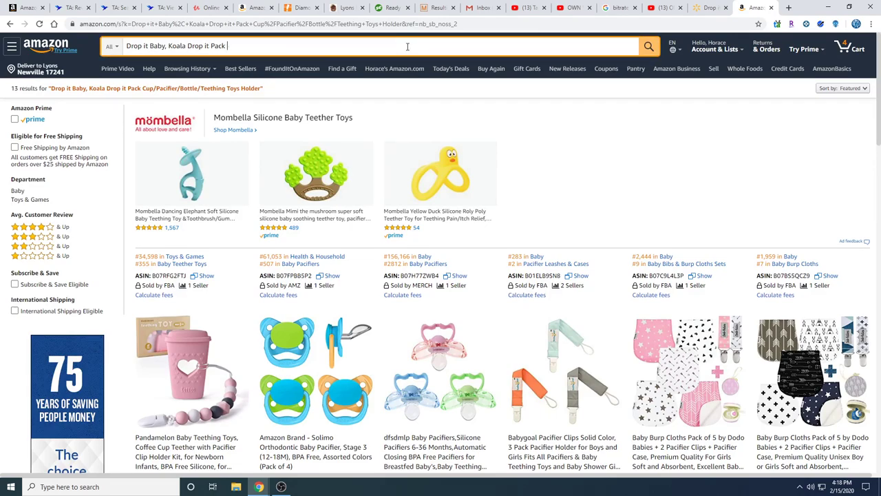
key("Return")
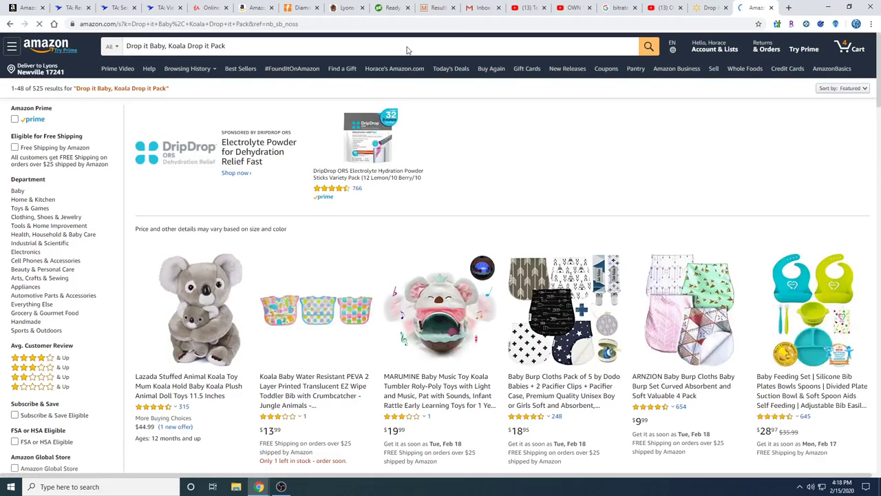
scroll(416, 113, "down", 3)
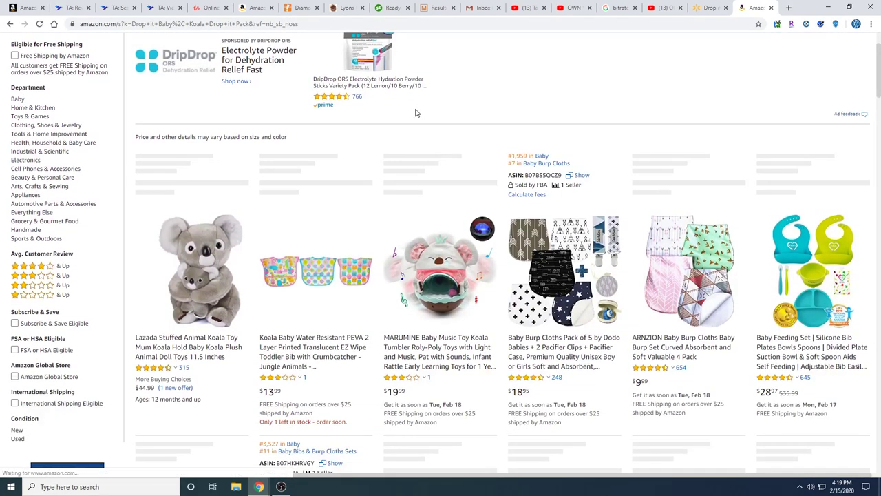
scroll(416, 112, "down", 4)
scroll(423, 107, "up", 7)
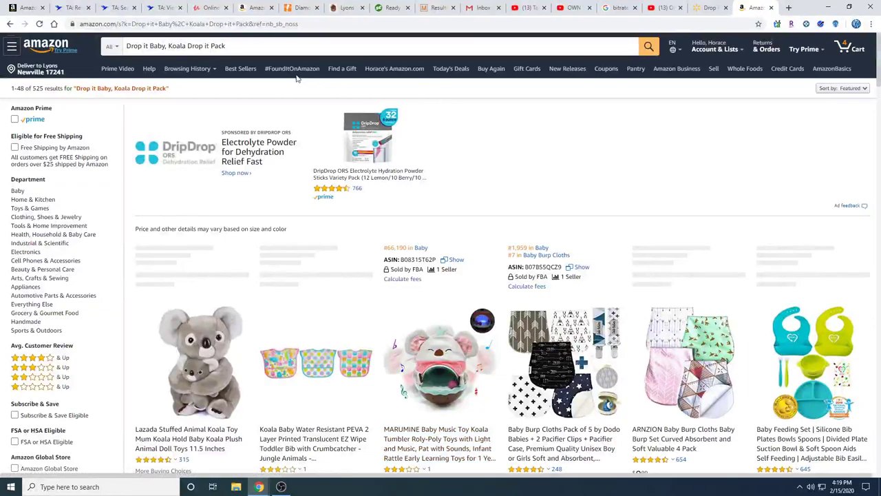
Reduce the Amazon search to "Drop it Baby" and browse the results for the Walmart clearance item.
left_click(267, 45)
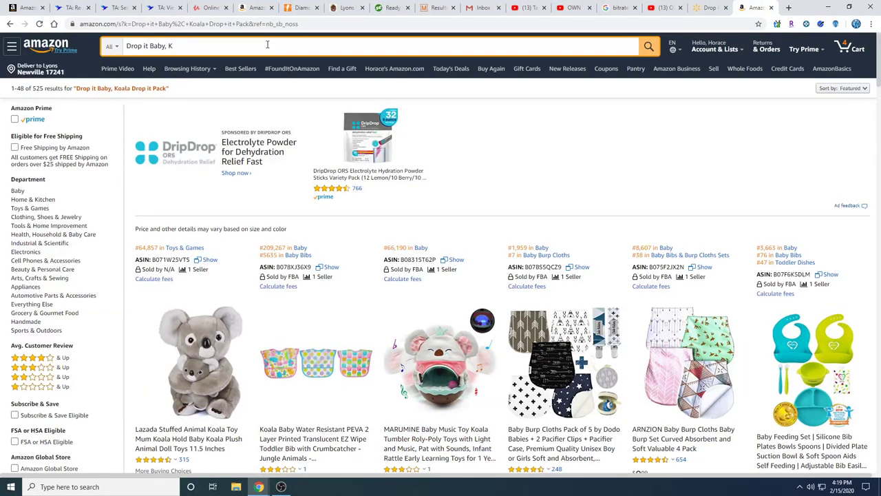
key("BackSpace")
key("BackSpace")
key("BackSpace")
key("Return")
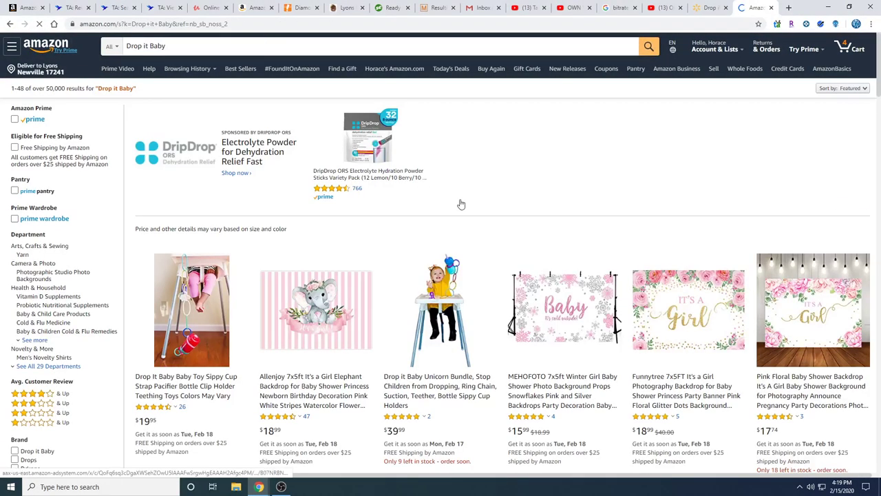
scroll(461, 203, "down", 1)
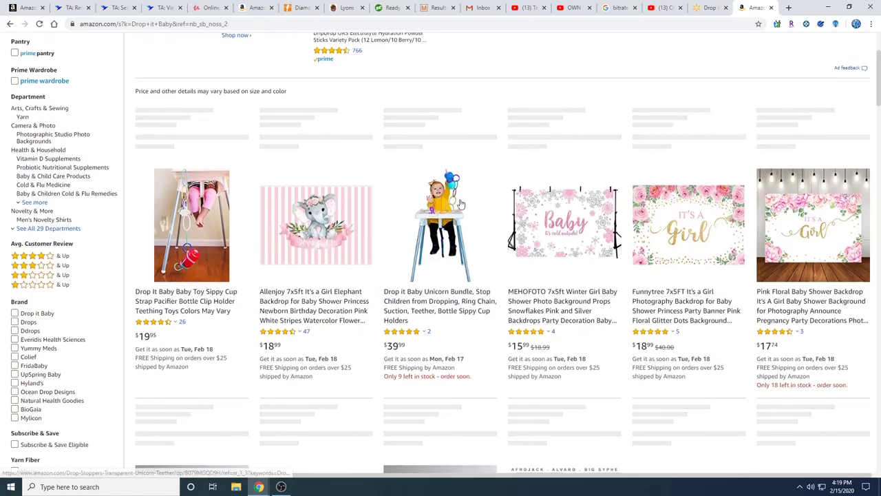
scroll(460, 203, "down", 2)
scroll(461, 203, "down", 3)
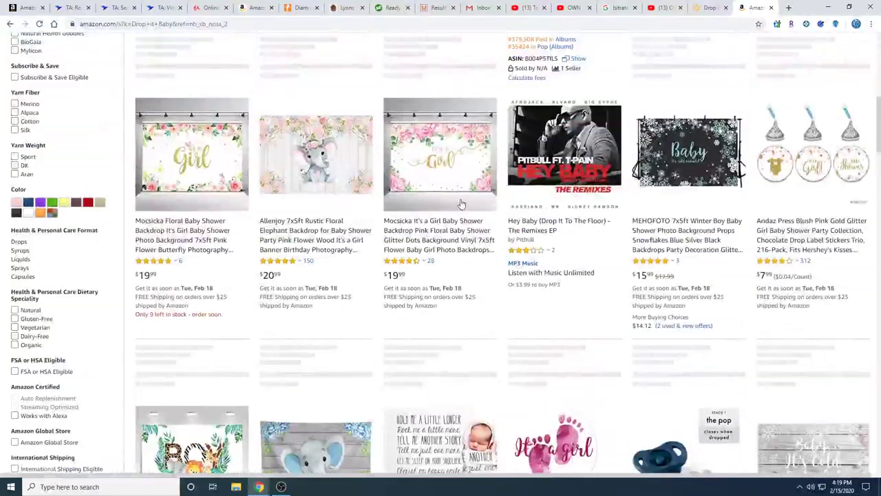
scroll(461, 203, "down", 5)
scroll(460, 203, "up", 4)
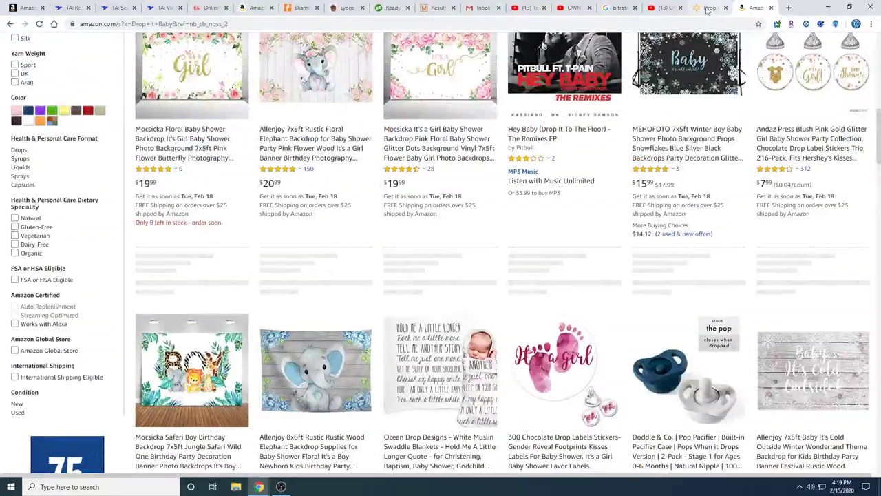
Return to the Walmart baby clearance listing and browse the items for another resale candidate.
left_click(709, 7)
left_click(10, 24)
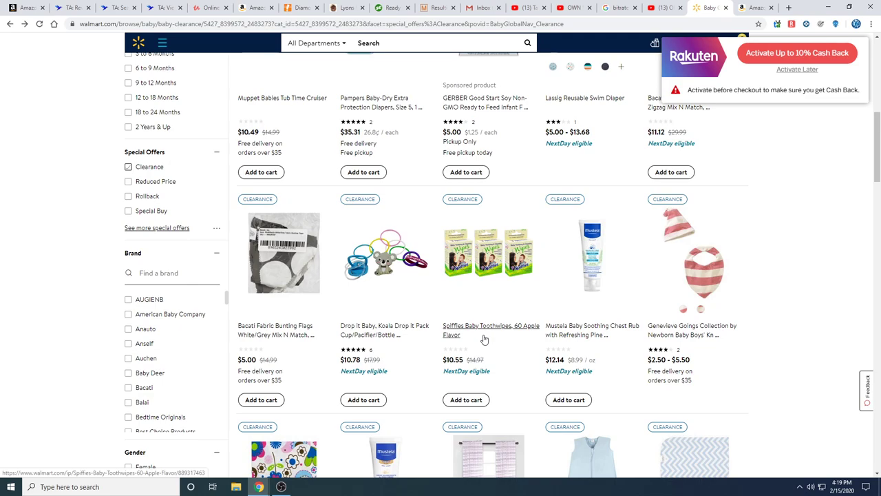
scroll(484, 339, "down", 1)
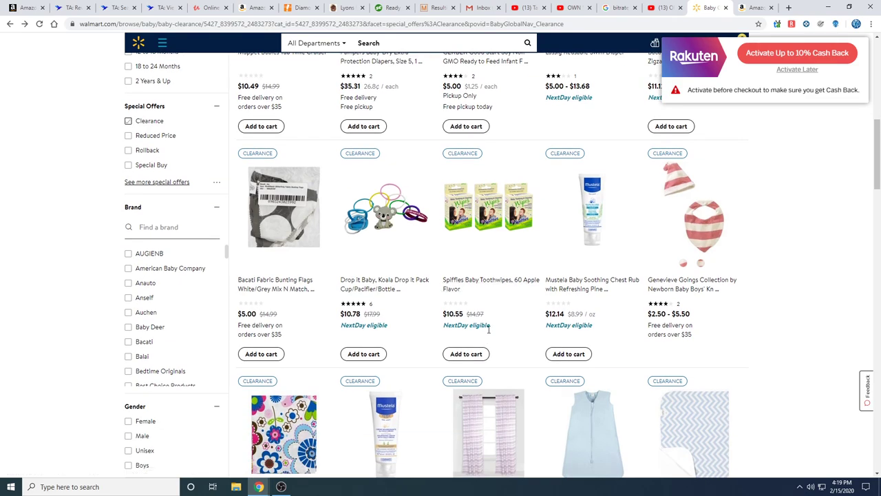
scroll(488, 330, "down", 5)
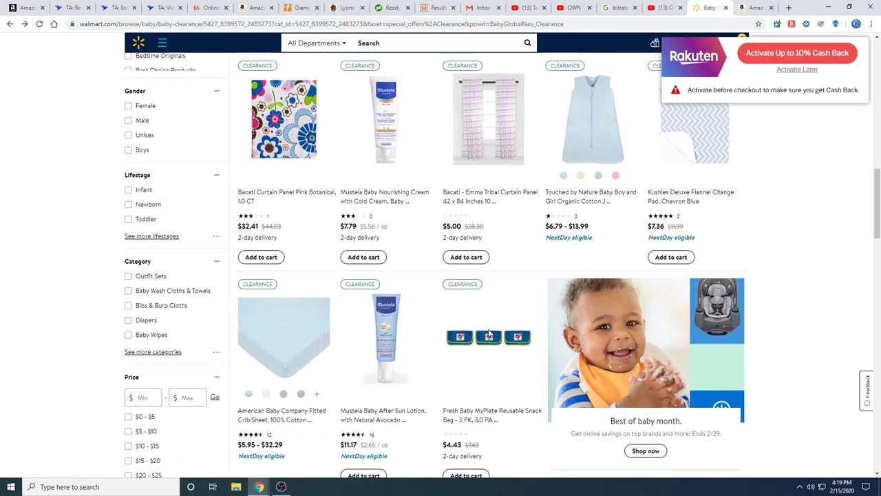
scroll(488, 334, "down", 3)
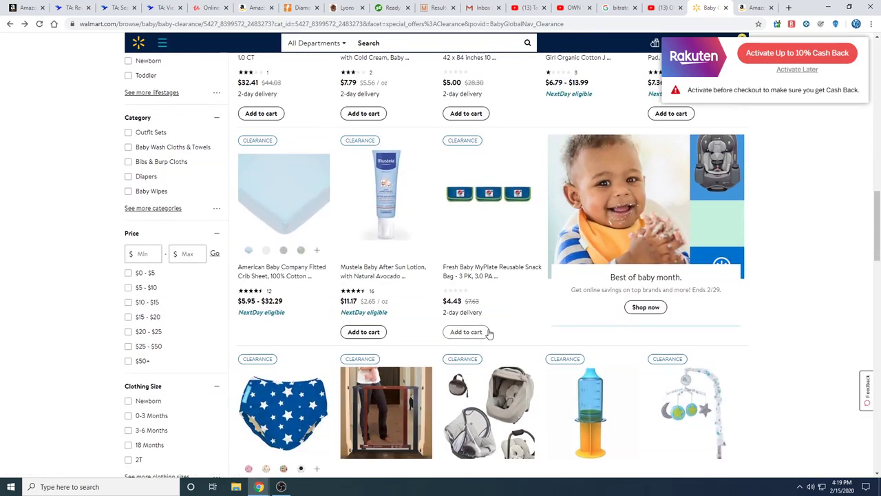
scroll(488, 334, "down", 3)
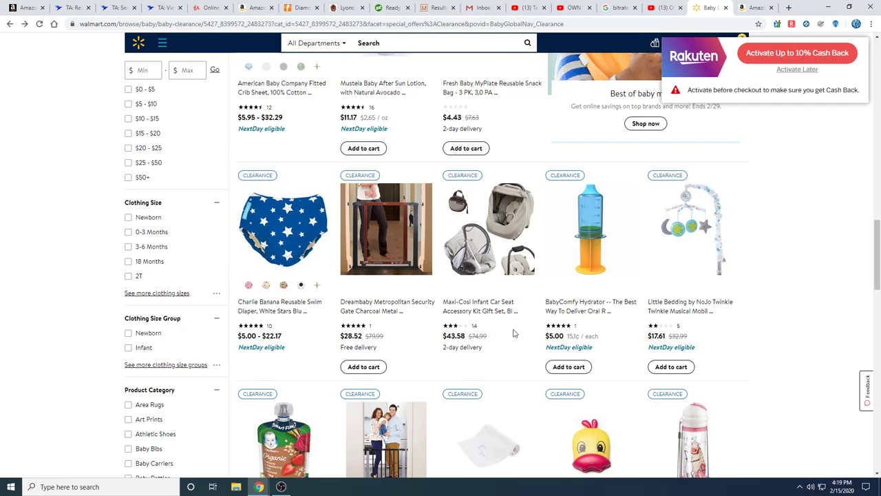
scroll(516, 335, "down", 3)
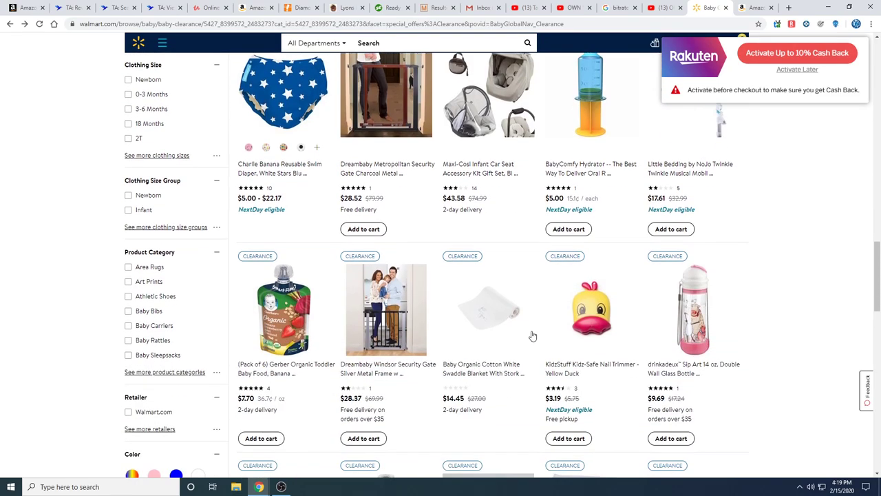
scroll(587, 336, "up", 10)
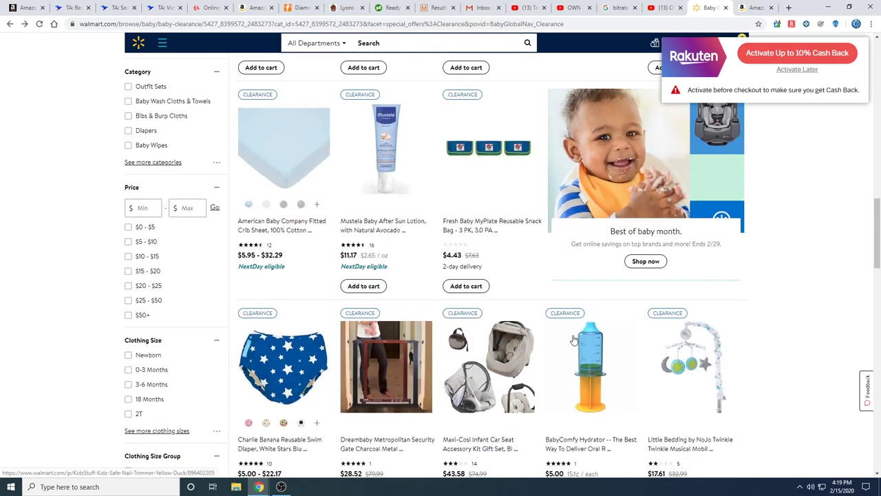
Switch to Tactical Arbitrage and open a fresh Reverse Search page.
left_click(157, 11)
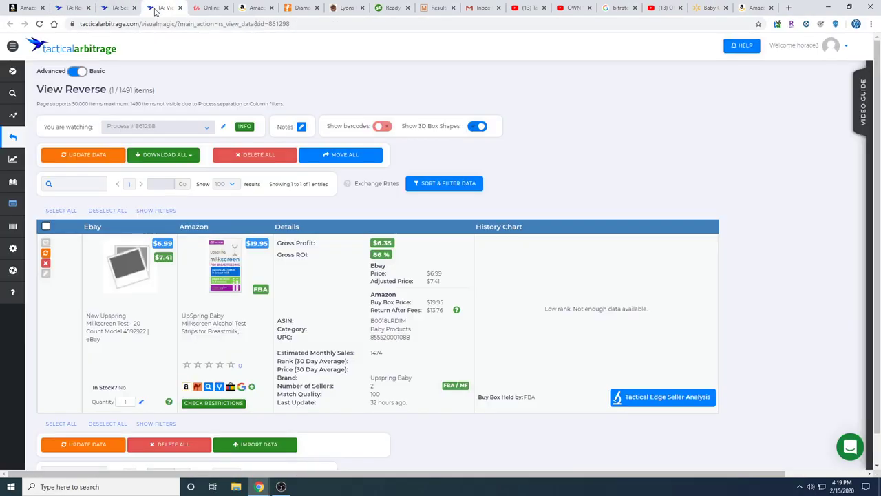
left_click(111, 8)
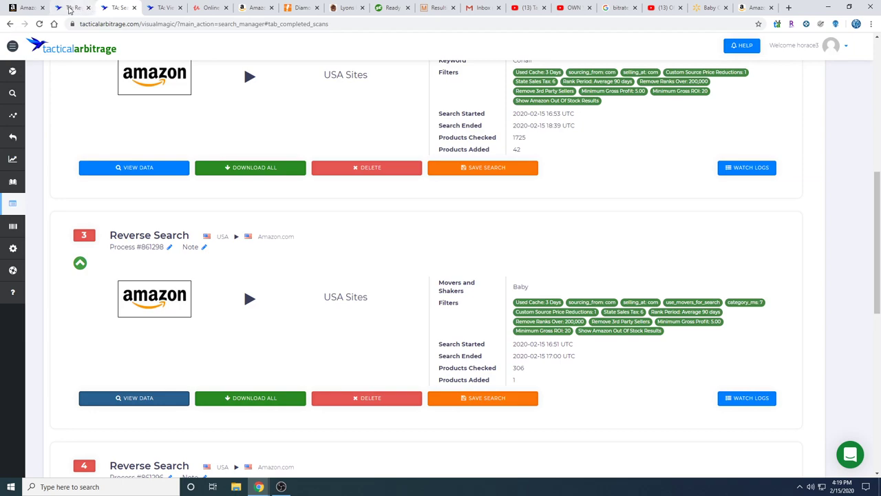
left_click(94, 10)
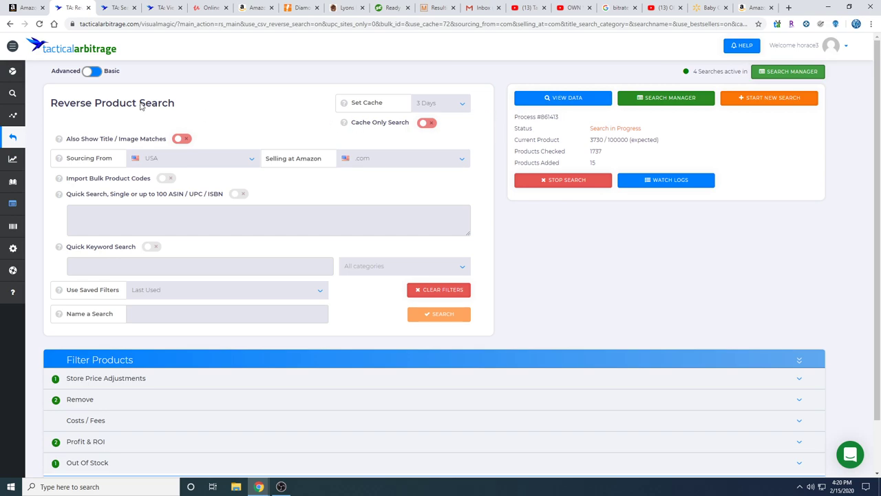
left_click(12, 93)
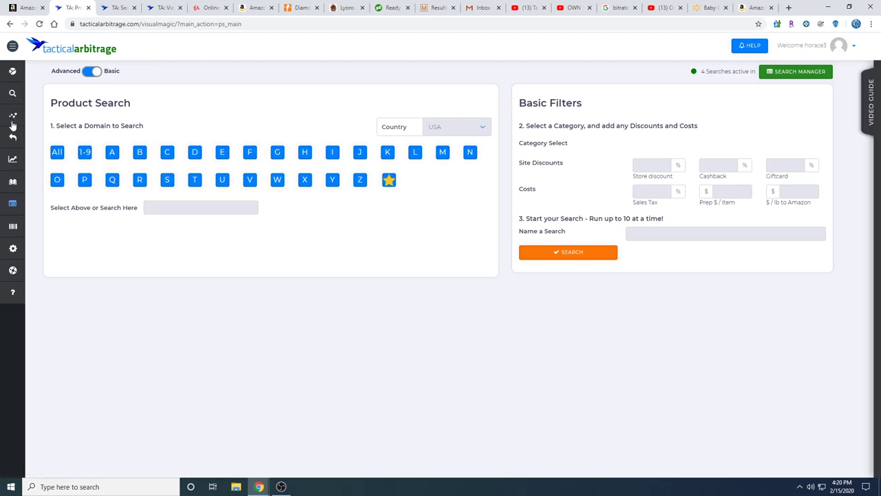
mouse_move(13, 138)
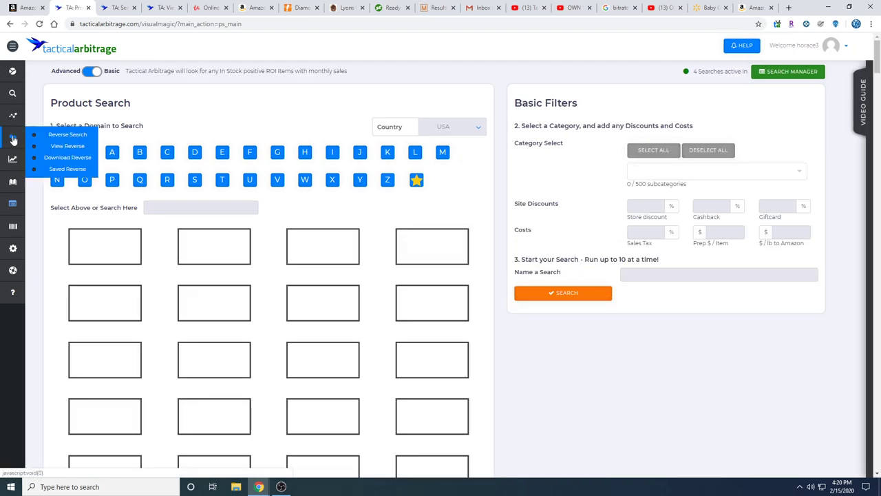
left_click(72, 137)
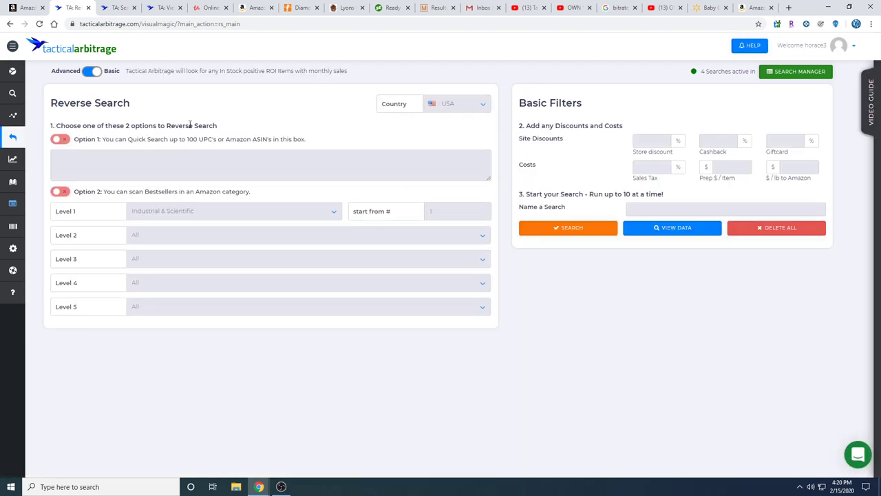
Switch the Reverse Search to Advanced mode and set its cache to 5 Days.
left_click(87, 73)
left_click(460, 106)
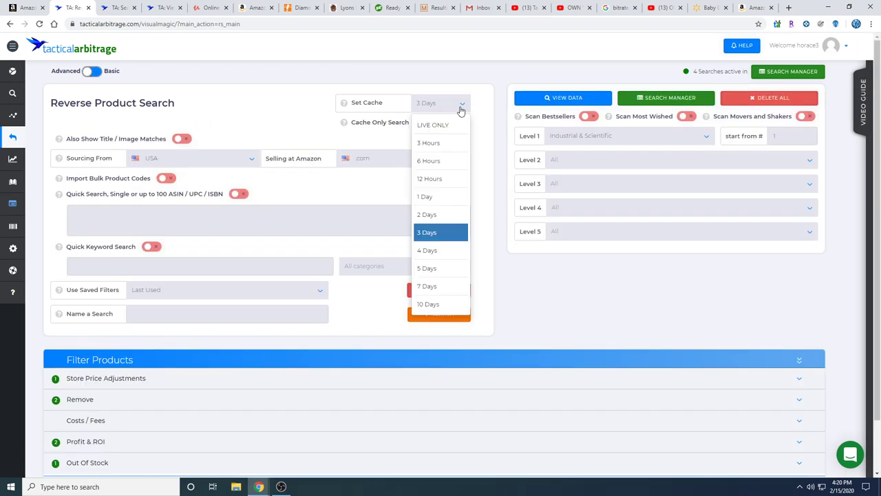
scroll(449, 231, "down", 1)
left_click(437, 226)
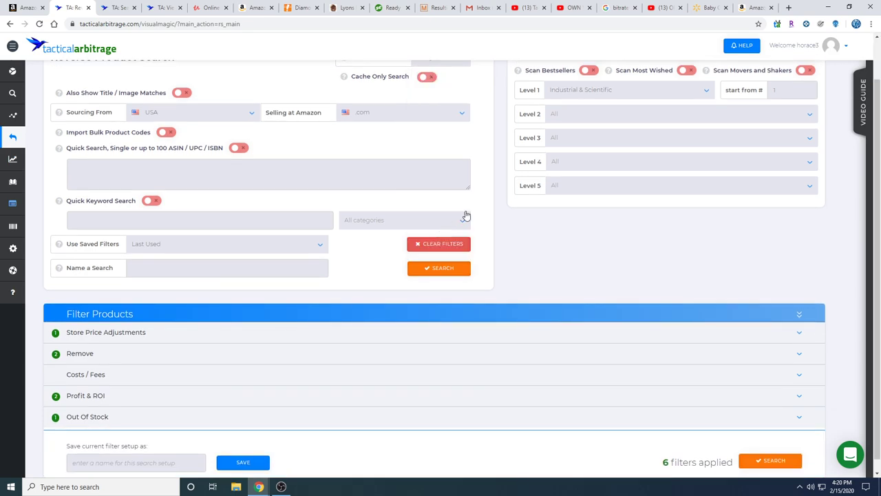
Enable Scan Bestsellers with Baby Products as the Level 1 category and start the reverse search.
left_click(588, 72)
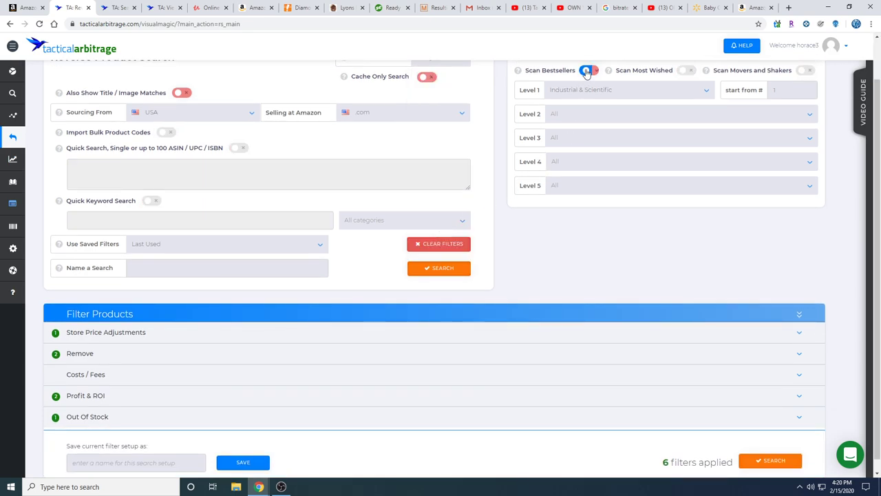
left_click(660, 96)
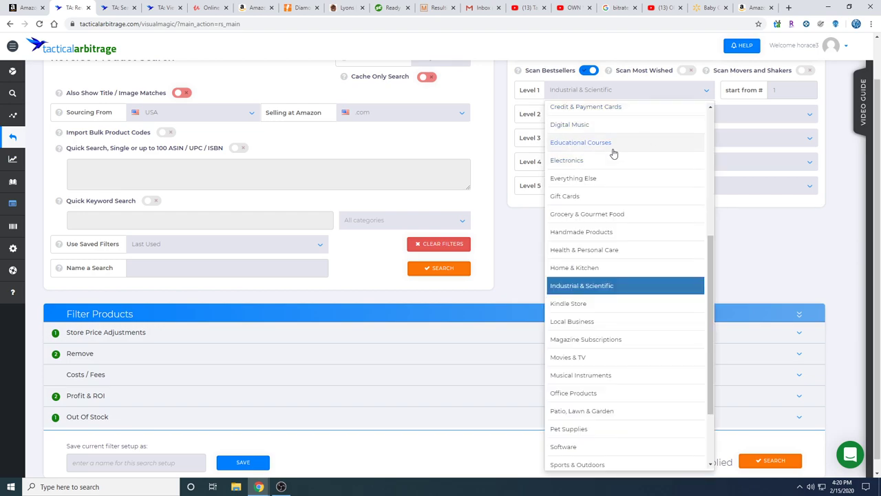
scroll(613, 152, "up", 3)
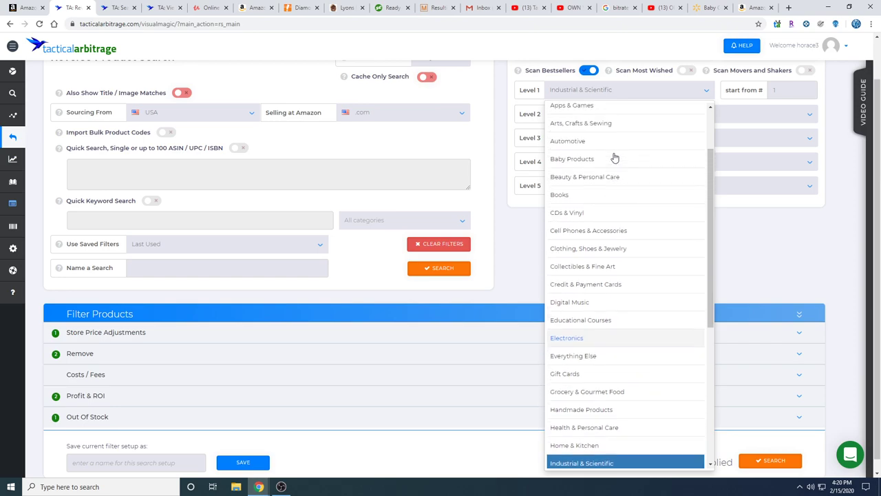
left_click(582, 168)
scroll(569, 177, "down", 1)
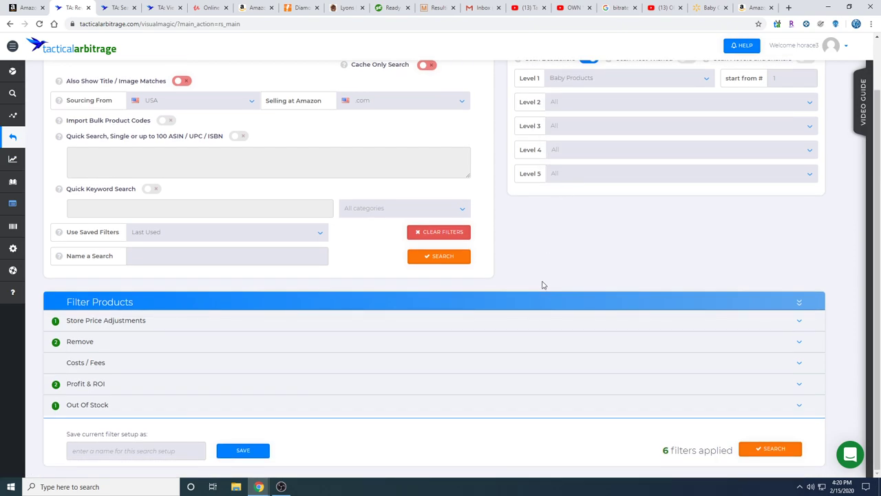
left_click(764, 451)
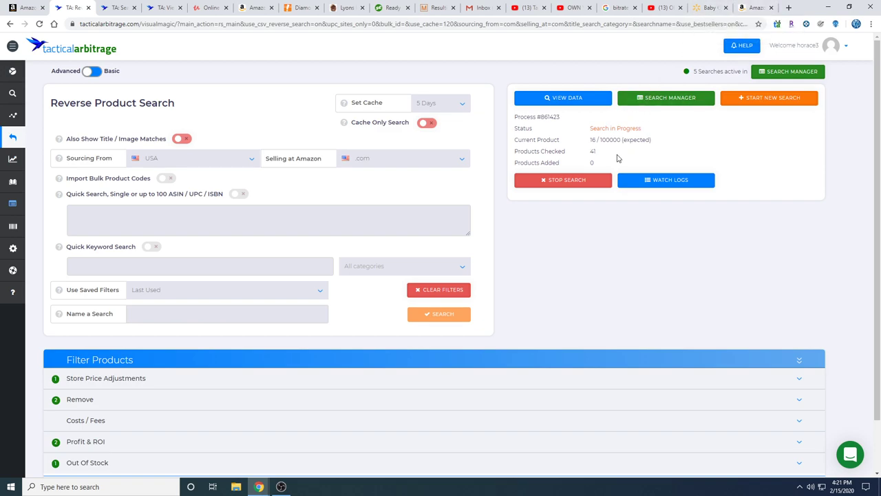
Open the Maxi-Cosi Infant Car Seat Accessory Kit from Walmart's baby clearance listing and postpone the Rakuten cash-back offer.
left_click(711, 11)
scroll(436, 284, "down", 2)
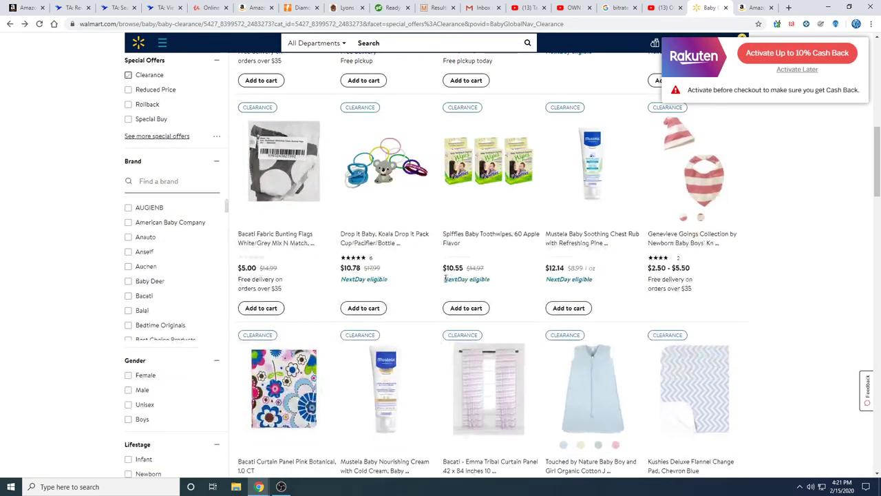
scroll(446, 277, "down", 14)
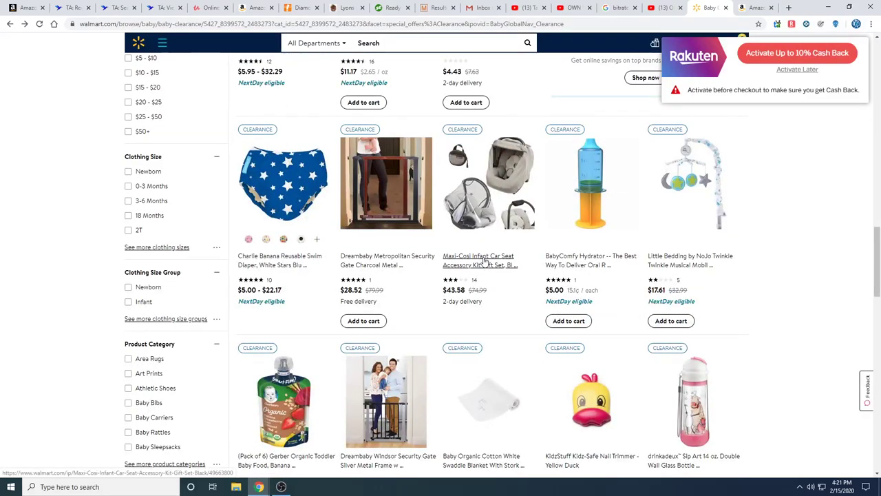
left_click(484, 260)
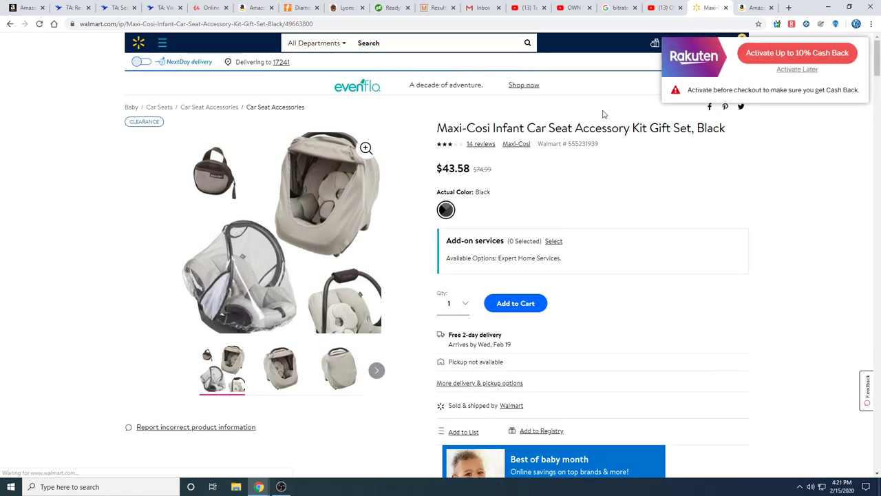
left_click(792, 70)
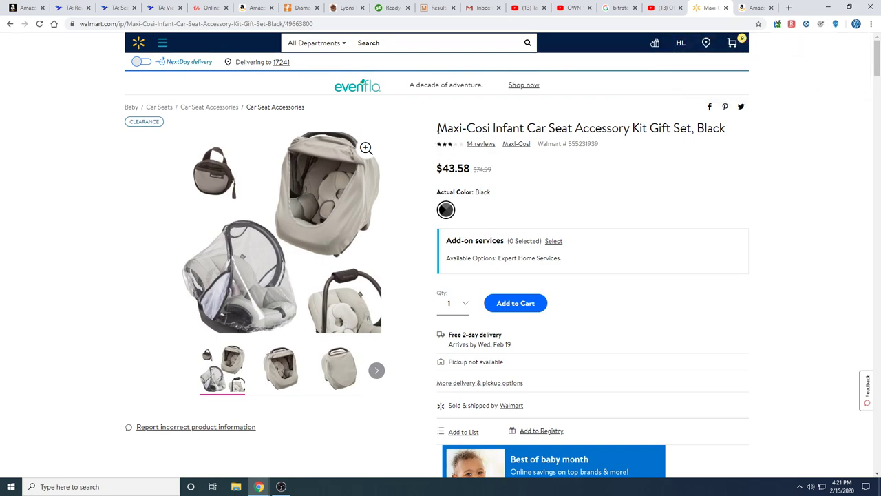
Copy the Walmart product title "Maxi-Cosi Infant Car Seat Accessory Kit Gift Set, Black" and search Amazon for it.
left_click_drag(438, 130, 716, 133)
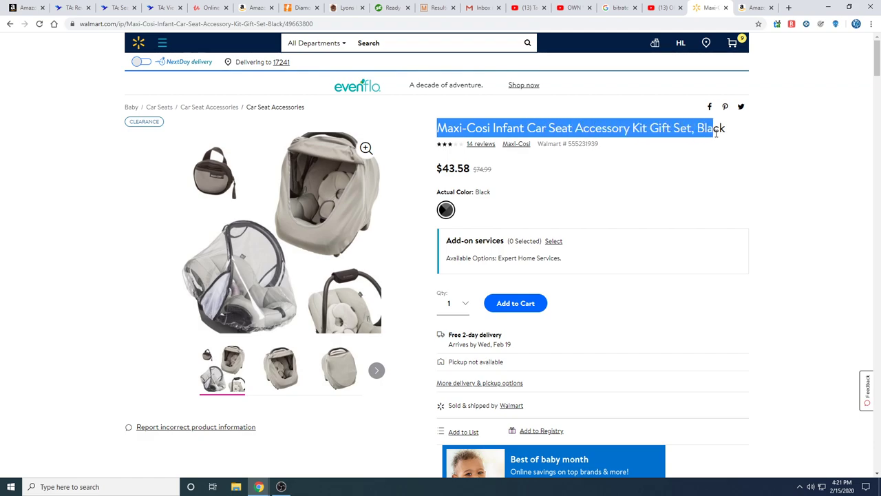
right_click(715, 133)
left_click(718, 142)
left_click(755, 8)
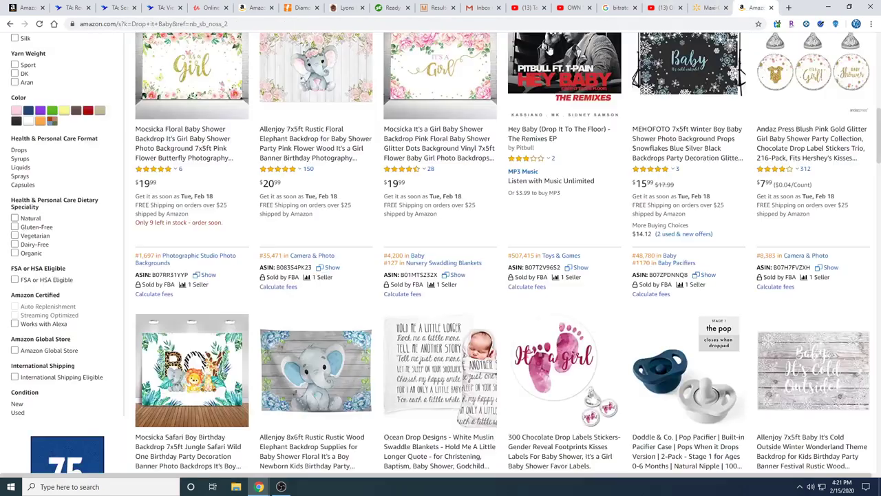
scroll(216, 139, "up", 4)
scroll(216, 139, "up", 5)
triple_click(150, 48)
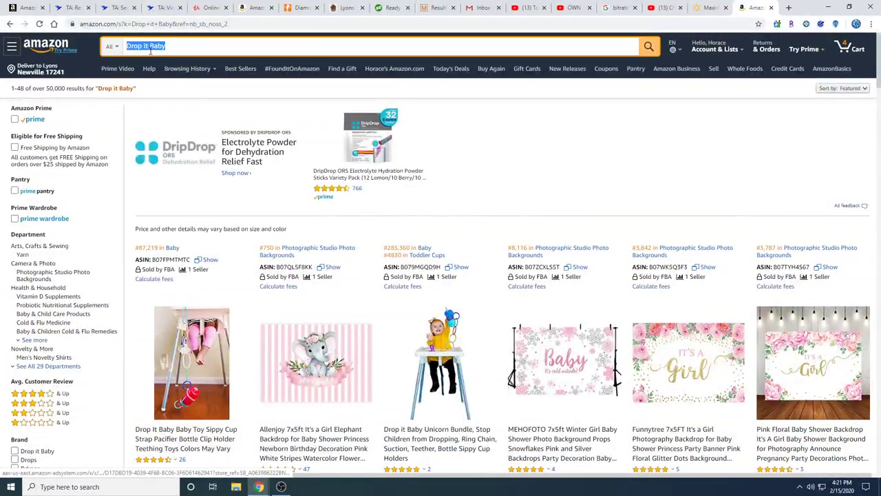
right_click(150, 49)
left_click(190, 100)
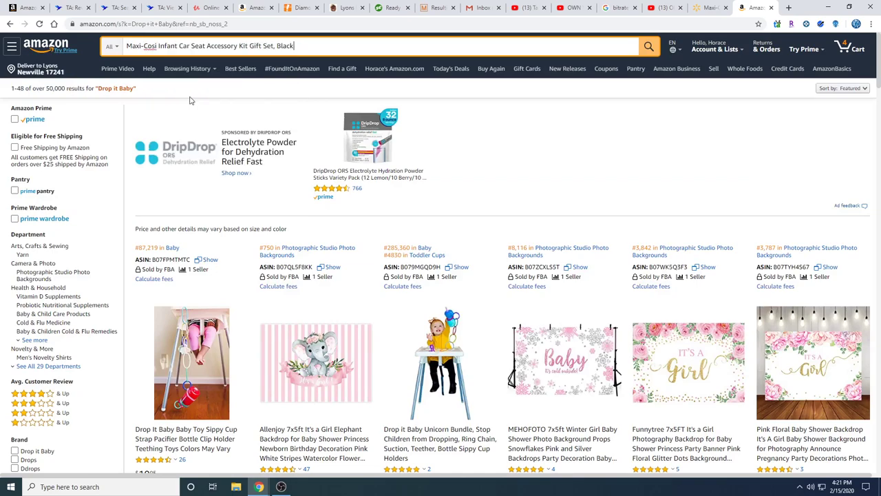
left_click(648, 47)
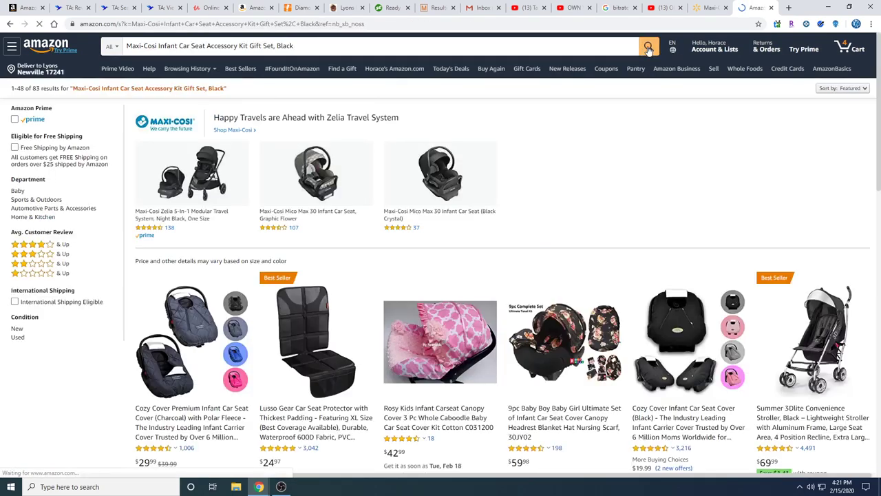
Look through the Amazon results for a listing matching the Maxi-Cosi car seat accessory kit.
scroll(560, 121, "down", 3)
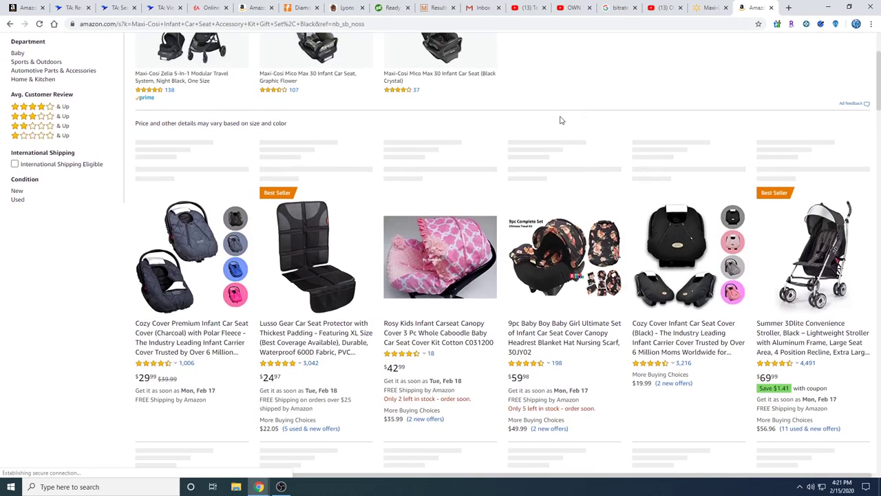
scroll(560, 121, "down", 2)
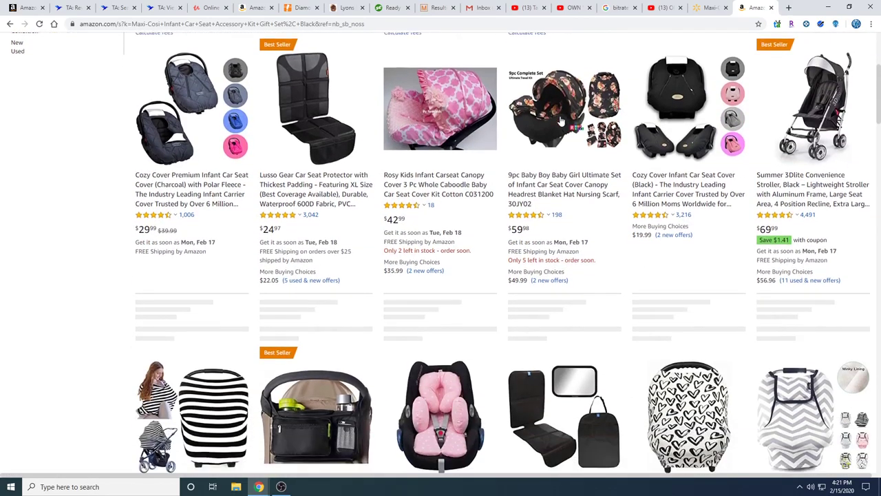
scroll(563, 113, "up", 5)
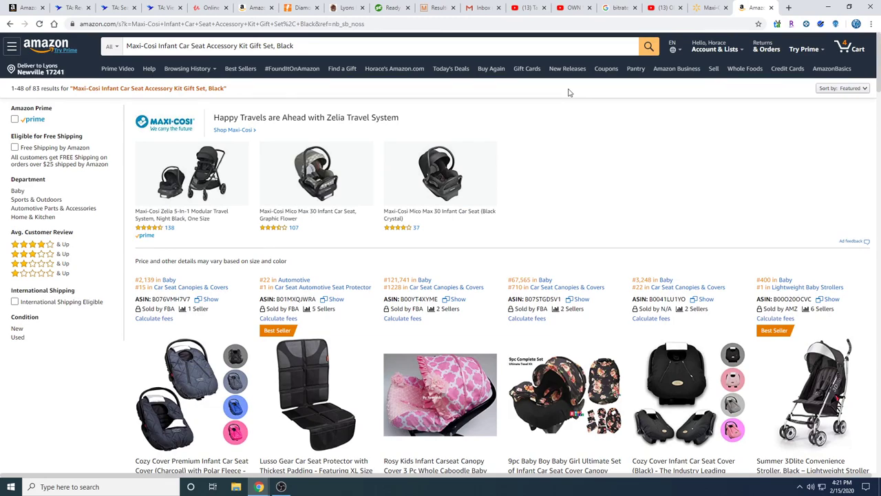
scroll(569, 92, "down", 2)
scroll(568, 91, "up", 1)
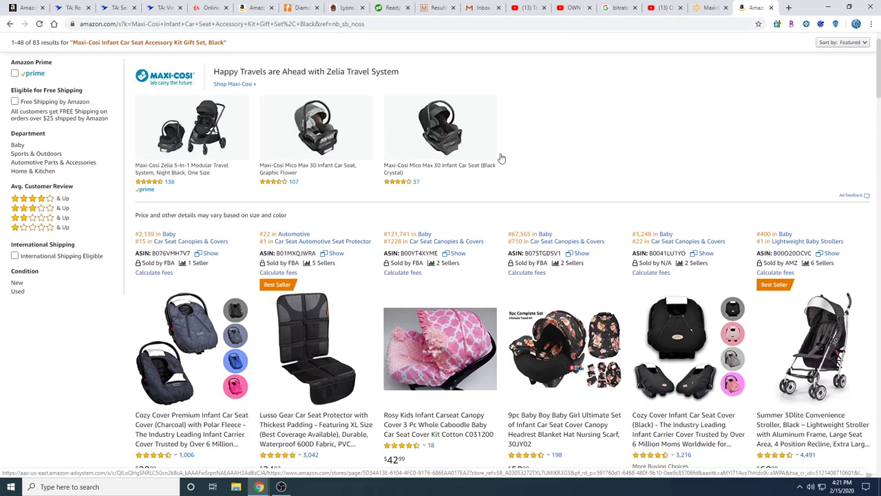
scroll(500, 167, "down", 1)
scroll(501, 166, "down", 2)
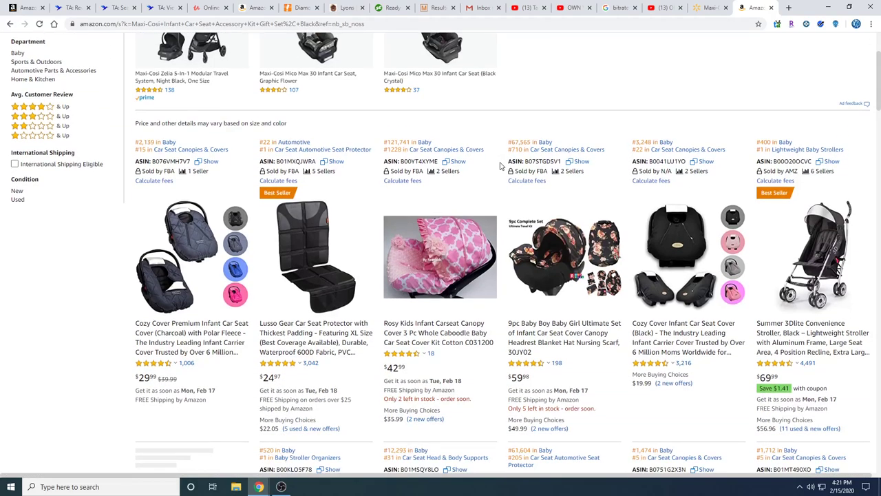
scroll(501, 167, "down", 2)
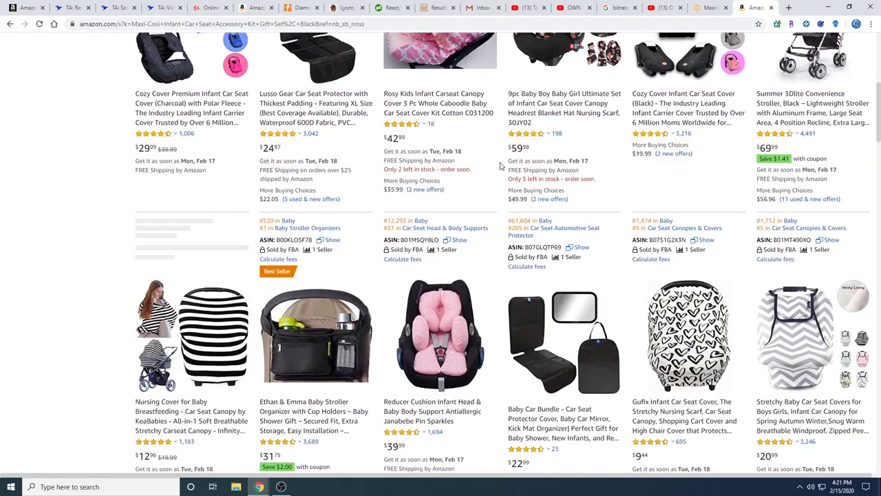
Return to Walmart's baby clearance listing and open the drinkadeux Sip Art 14 oz. Double Wall Glass Bottle.
scroll(501, 166, "down", 1)
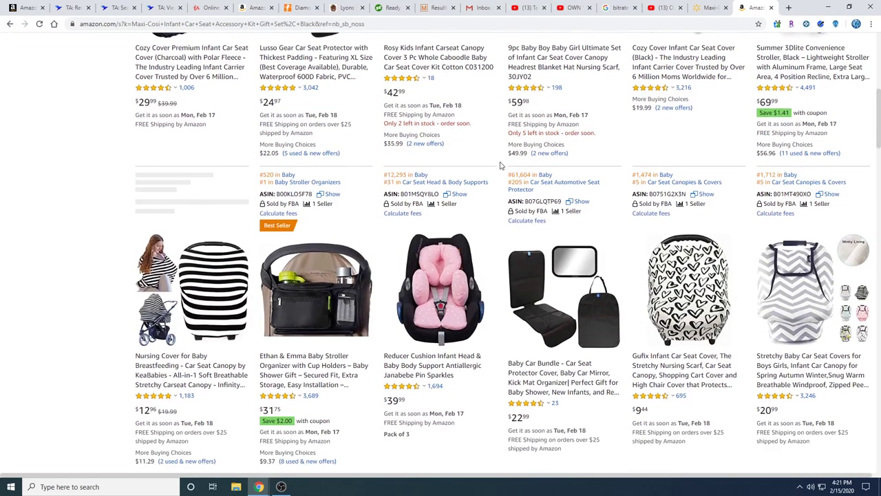
left_click(709, 8)
left_click(9, 25)
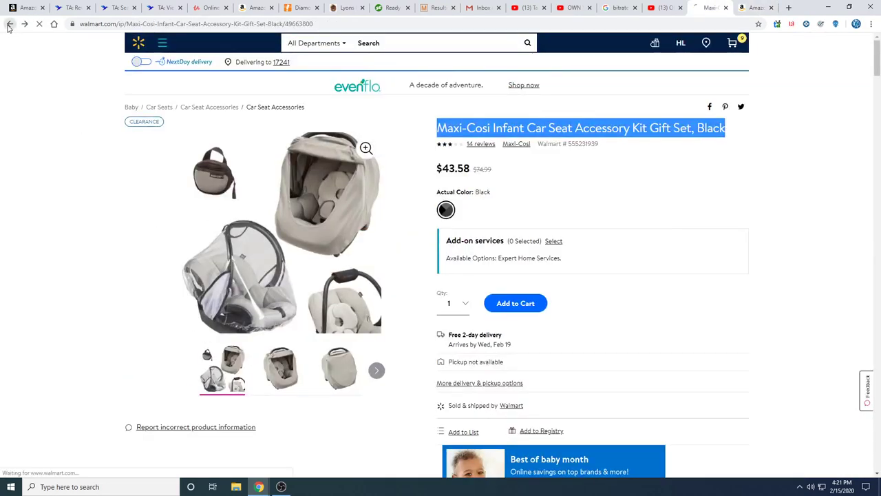
scroll(327, 181, "down", 10)
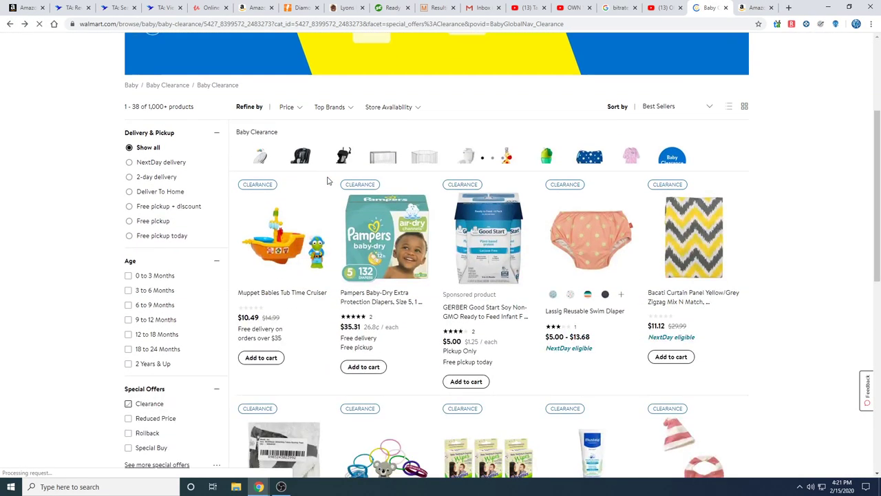
scroll(328, 180, "up", 2)
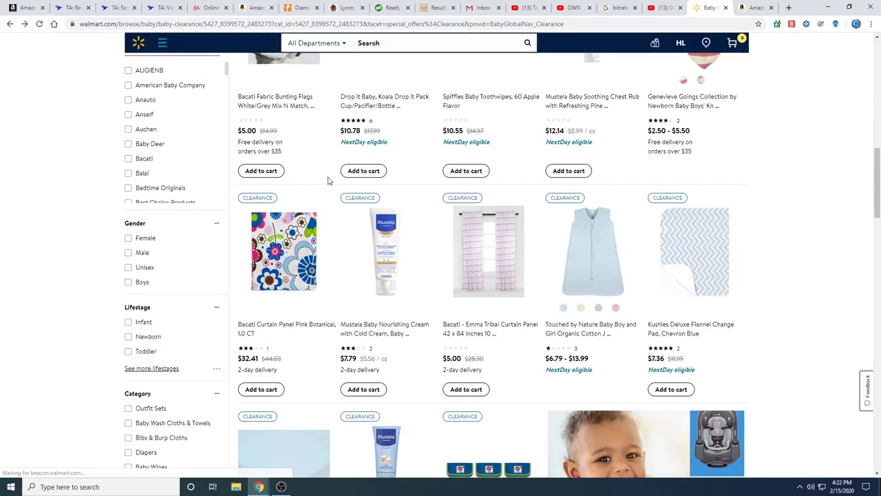
scroll(328, 181, "down", 4)
scroll(328, 181, "down", 4)
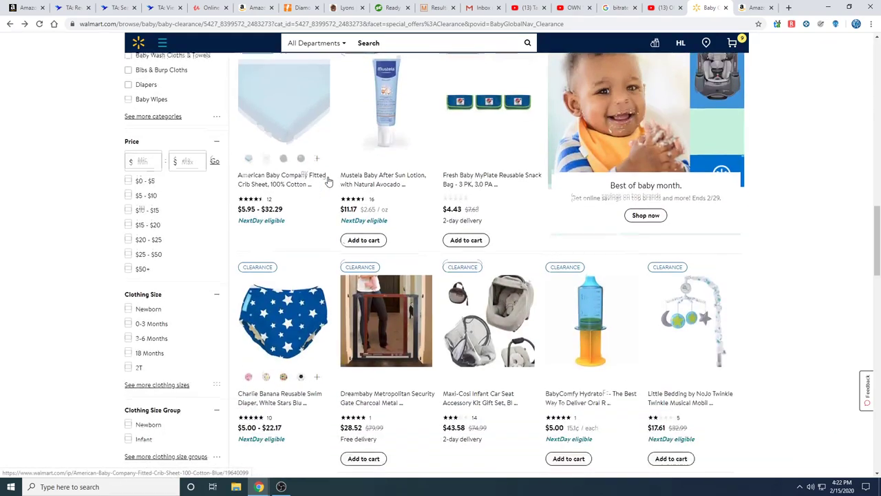
scroll(329, 181, "down", 2)
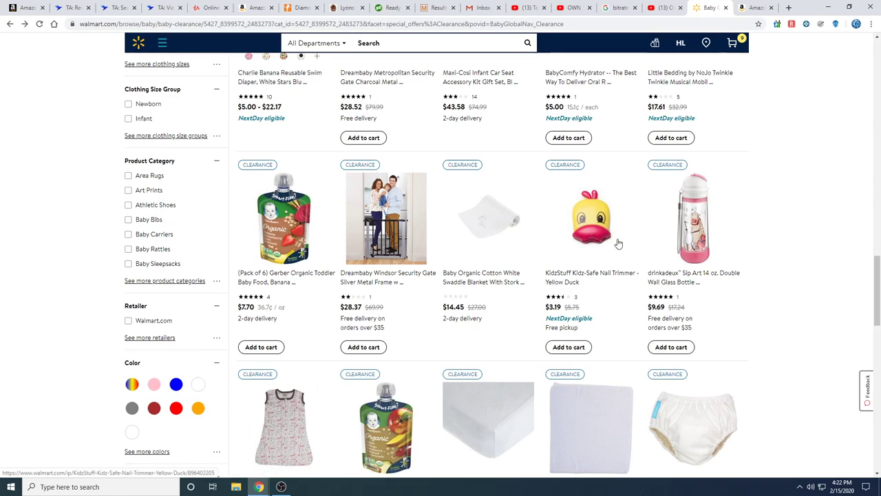
left_click(672, 277)
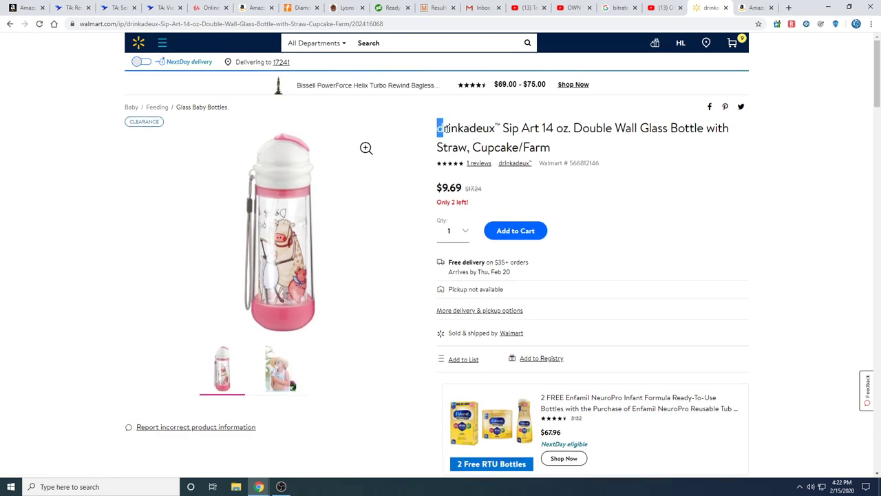
Copy "drinkadeux™ Sip Art 14 oz" from the Walmart product title and search Amazon for it.
left_click_drag(446, 129, 568, 128)
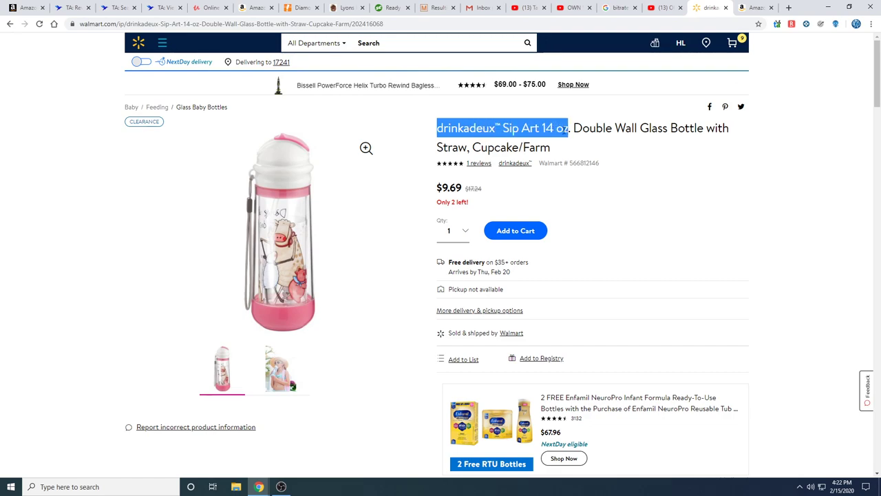
right_click(569, 129)
left_click(578, 137)
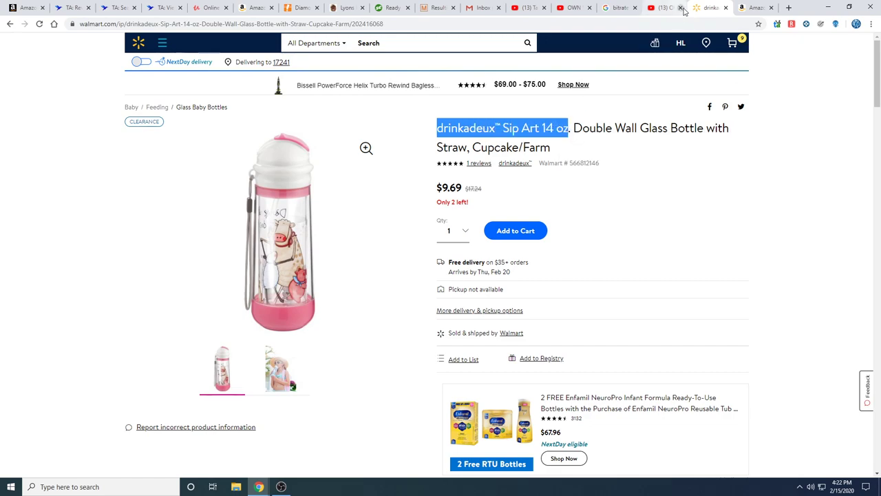
left_click(756, 7)
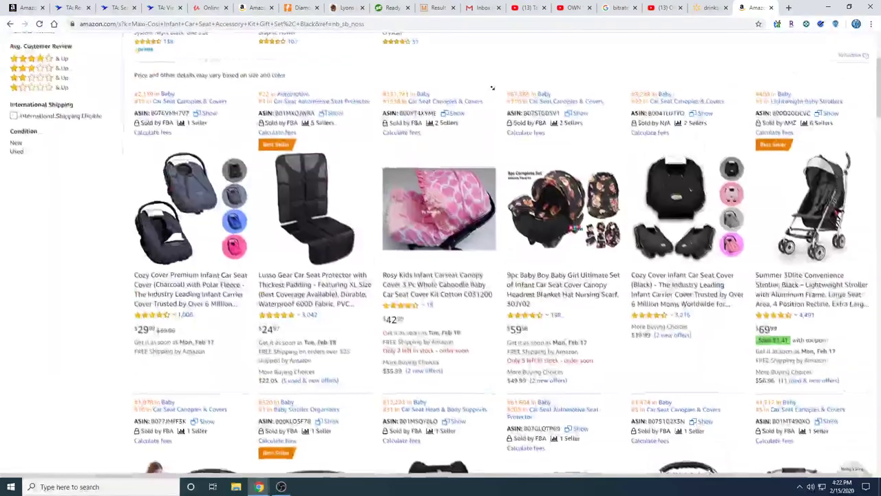
scroll(492, 87, "up", 3)
triple_click(241, 45)
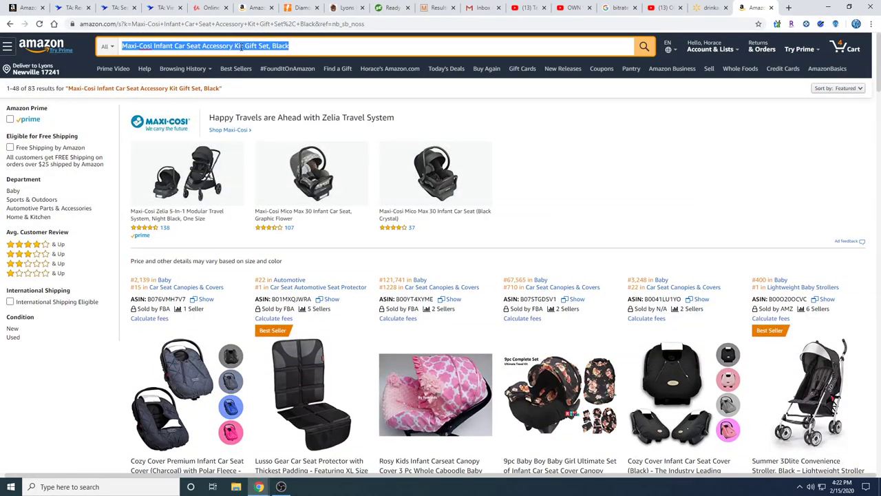
right_click(241, 46)
left_click(251, 86)
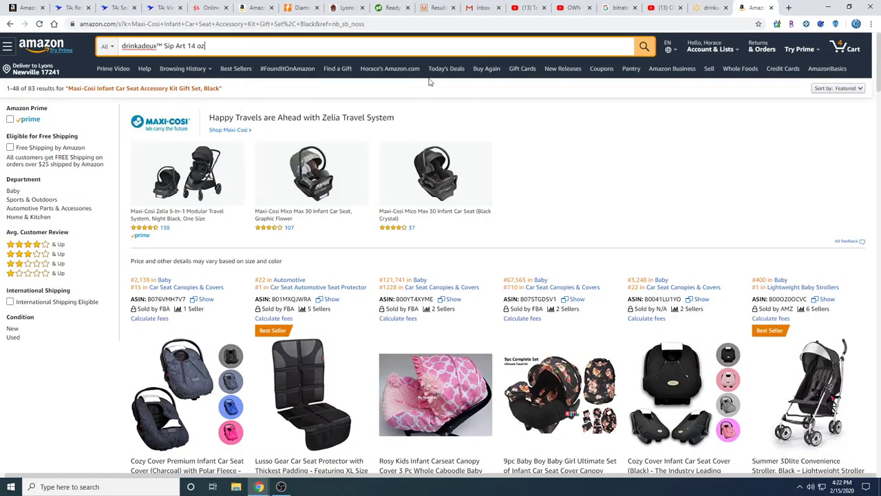
left_click(645, 47)
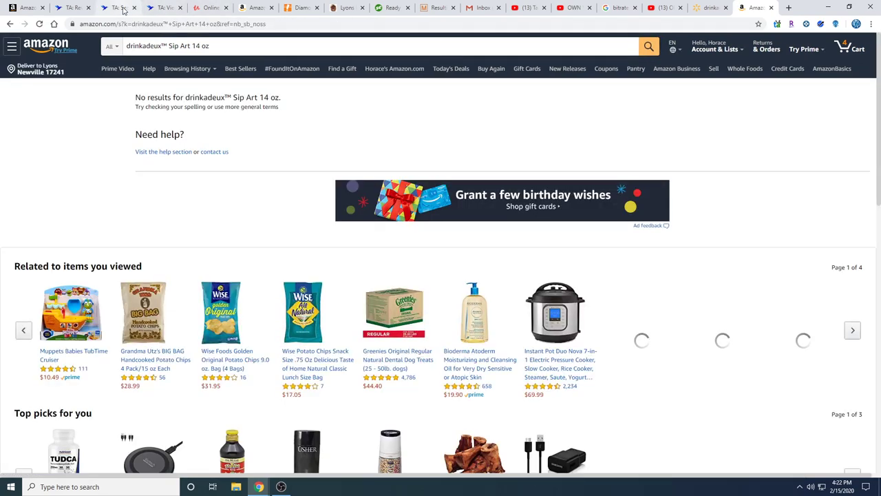
Check the reverse search's progress in Tactical Arbitrage, and review Amazon's results page for the drinkadeux bottle.
left_click(69, 8)
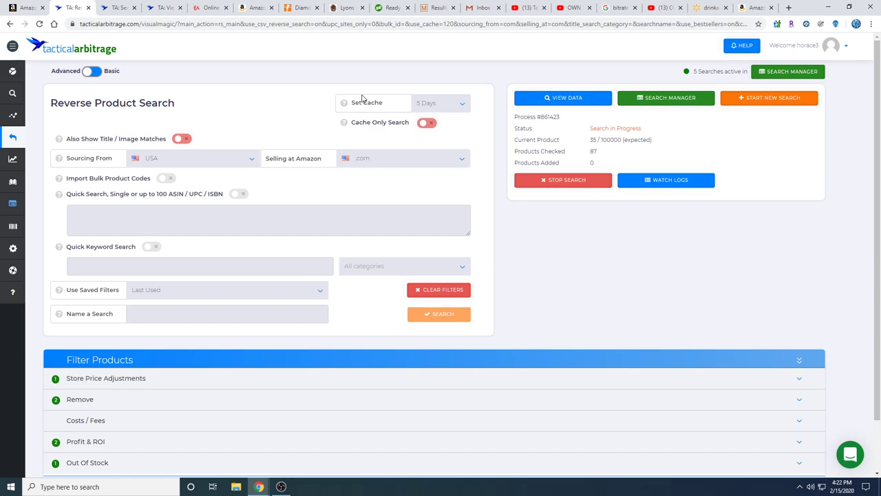
key("ctrl+9")
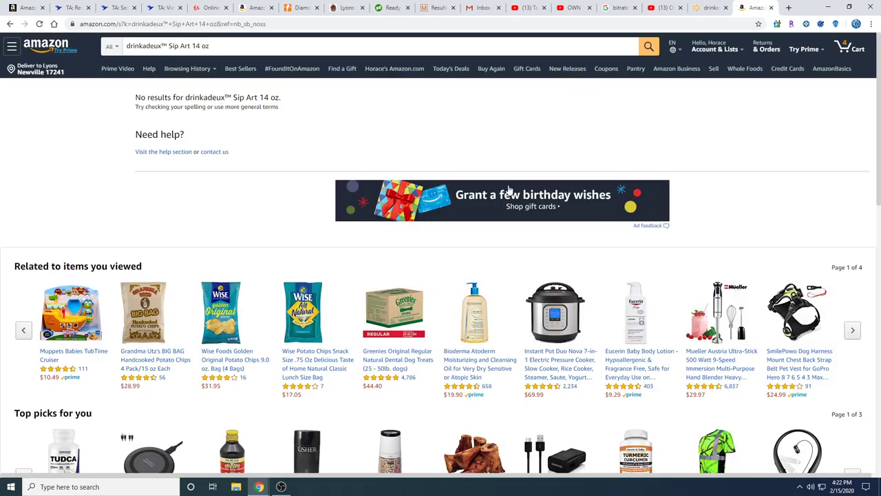
scroll(510, 189, "down", 2)
scroll(509, 189, "up", 2)
Go back to Walmart's baby clearance listing and open its second page of products.
left_click(699, 9)
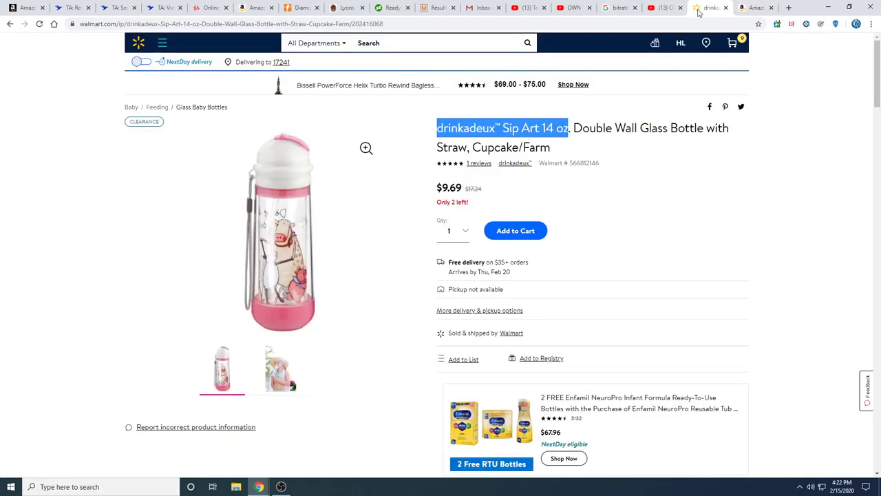
left_click(9, 24)
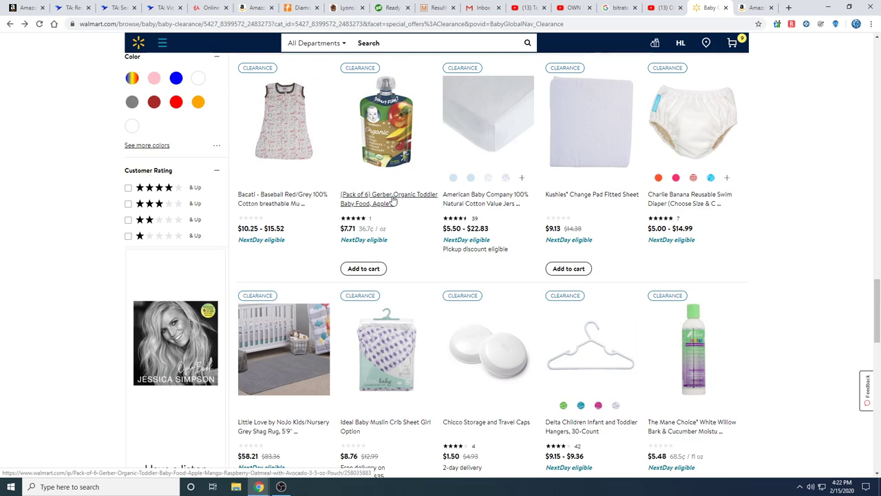
scroll(392, 201, "down", 2)
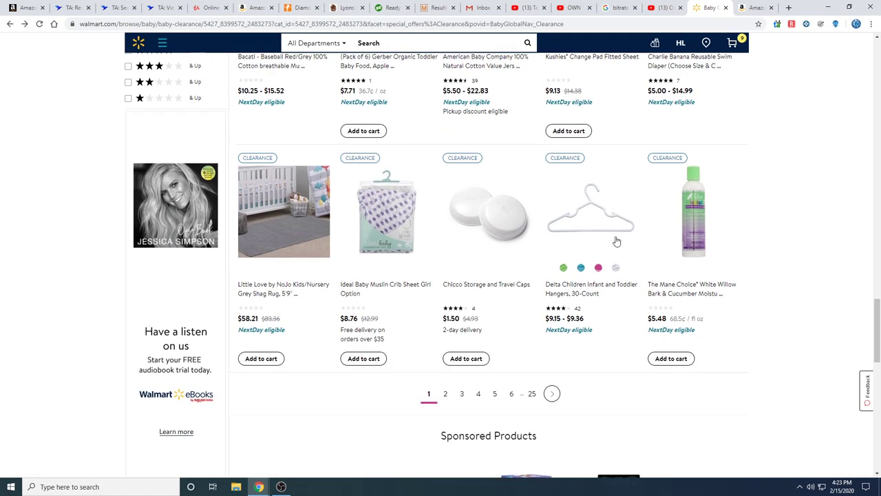
scroll(619, 240, "down", 1)
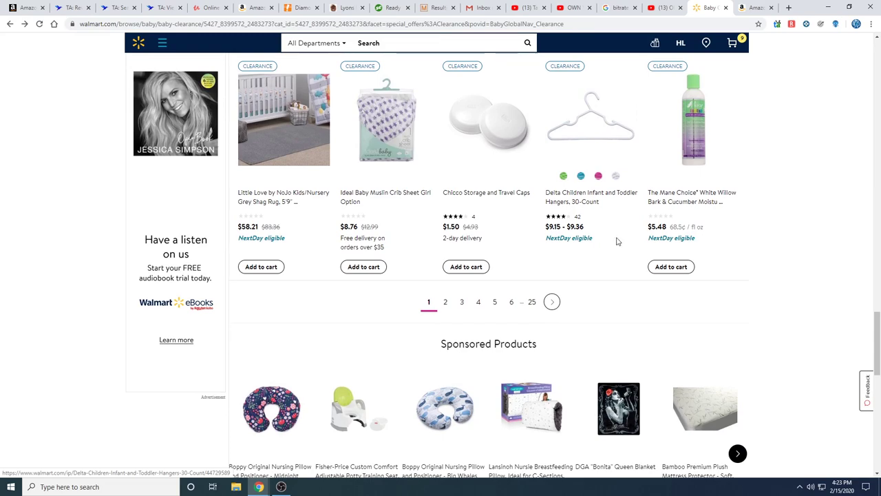
left_click(446, 303)
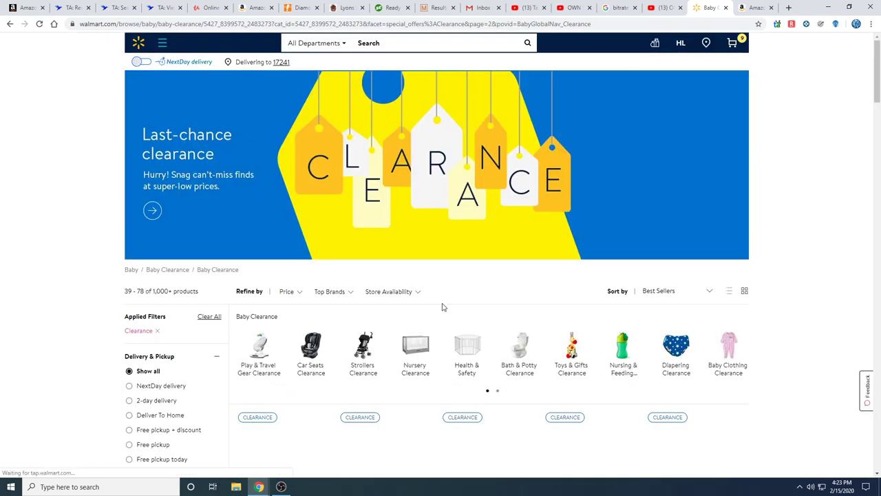
Switch the listing to Toys & Gifts Clearance and open the Imaginext Disney Pixar Toy Story Woody Figure & RC Vehicle Set.
scroll(446, 305, "down", 2)
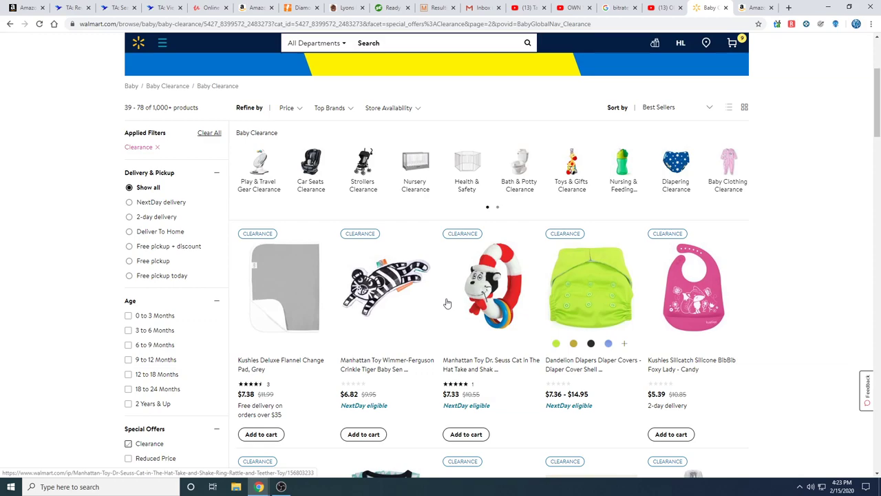
scroll(449, 302, "up", 2)
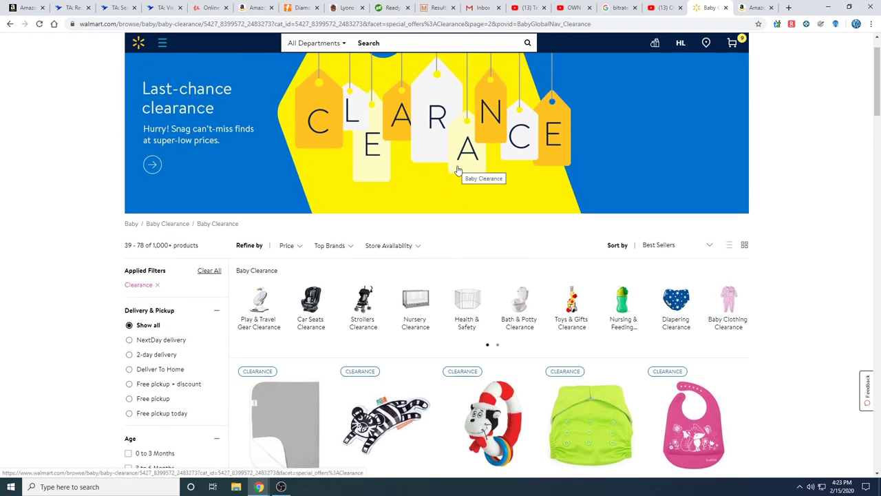
scroll(450, 178, "down", 1)
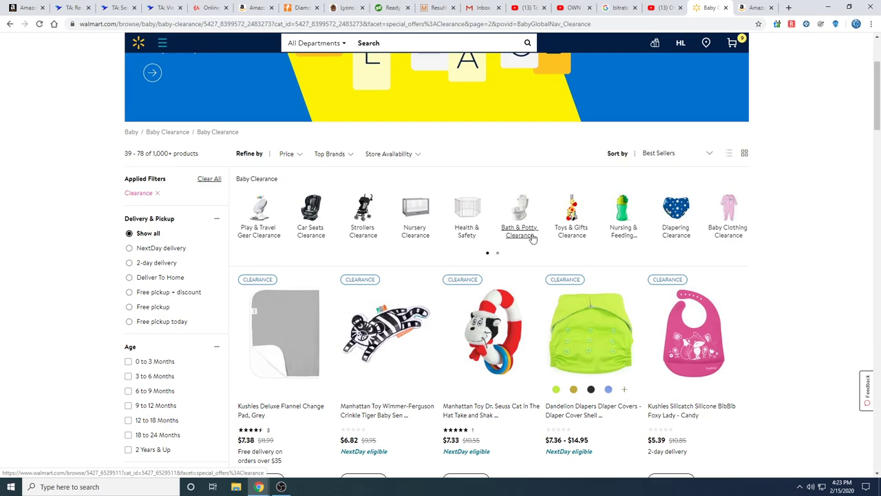
left_click(570, 231)
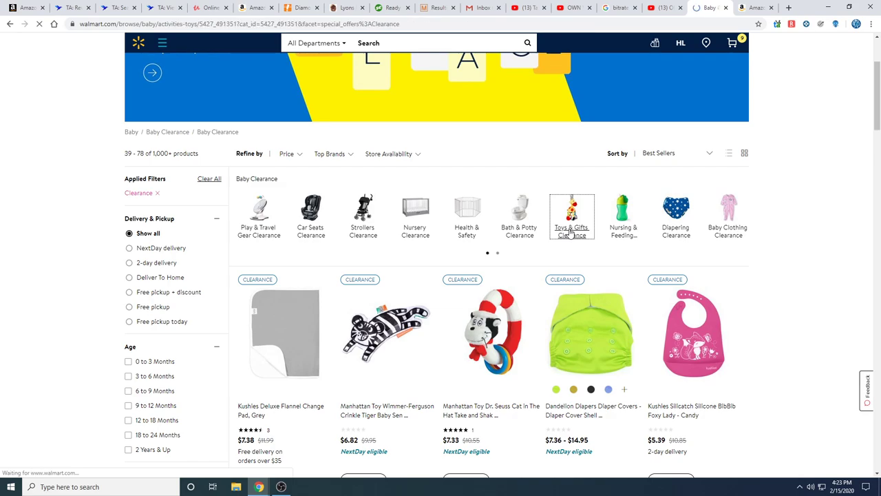
scroll(571, 233, "down", 3)
scroll(570, 233, "down", 1)
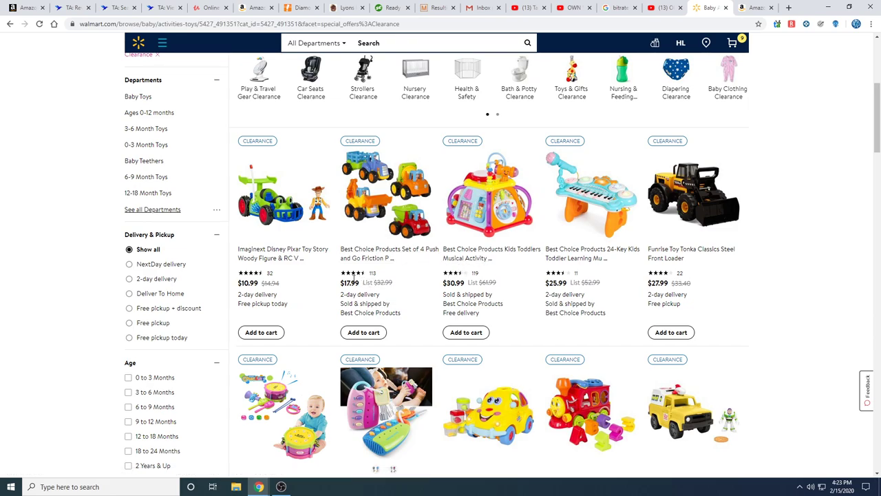
left_click(294, 255)
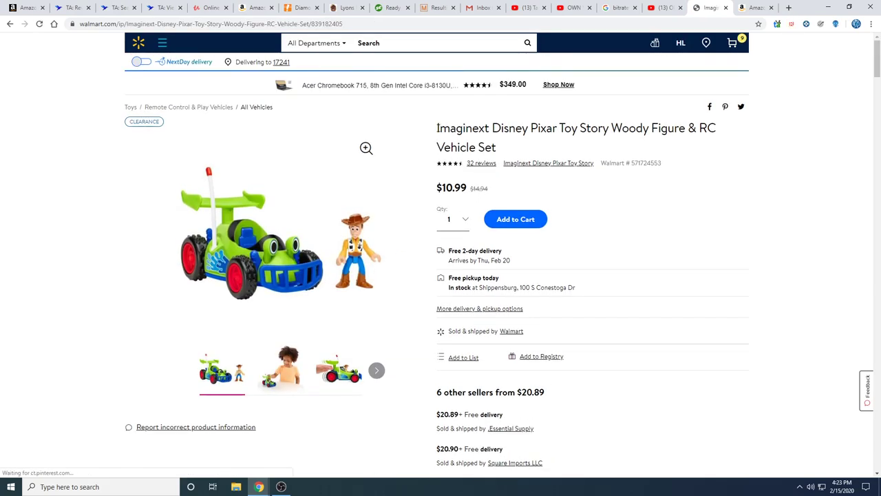
Copy the Walmart title "Imaginext Disney Pixar Toy Story Woody Figure & RC Vehicle Set" and search Amazon for it.
left_click_drag(438, 132, 500, 146)
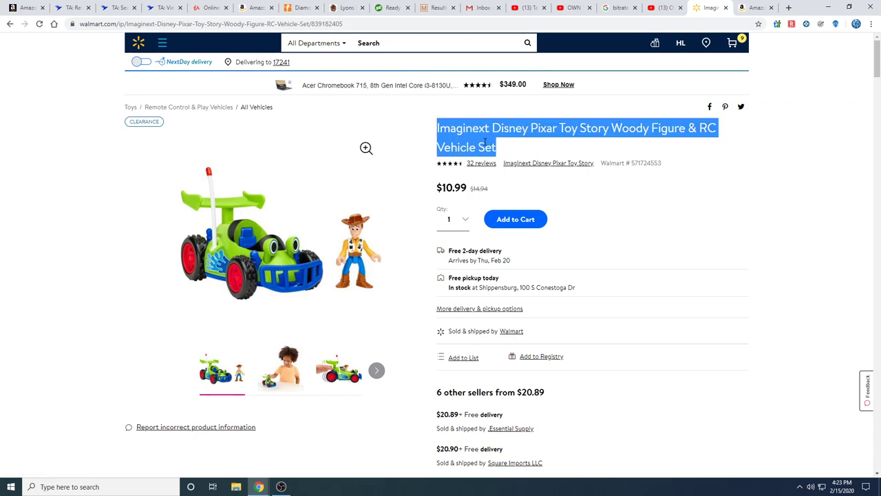
right_click(485, 141)
left_click(500, 150)
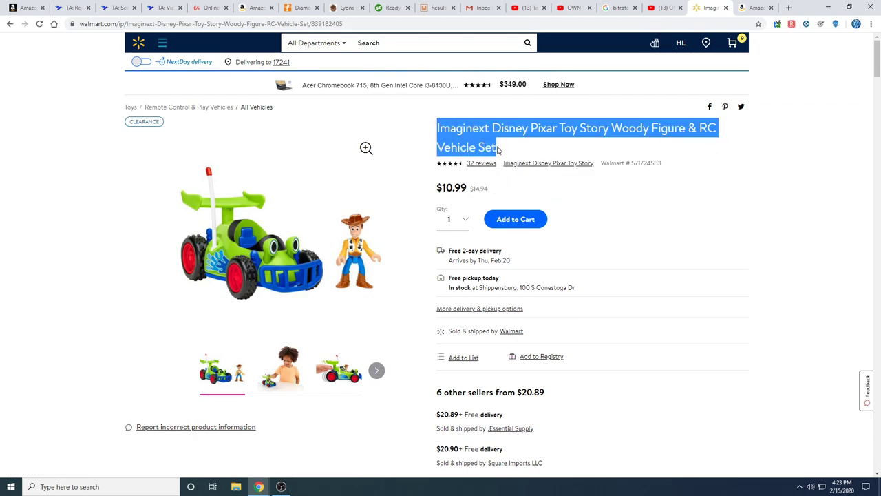
left_click(744, 8)
triple_click(199, 46)
right_click(199, 47)
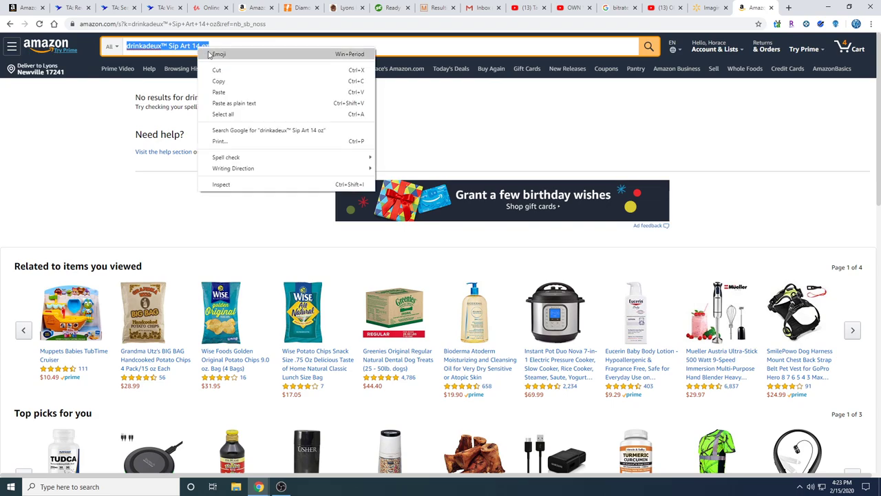
left_click(220, 91)
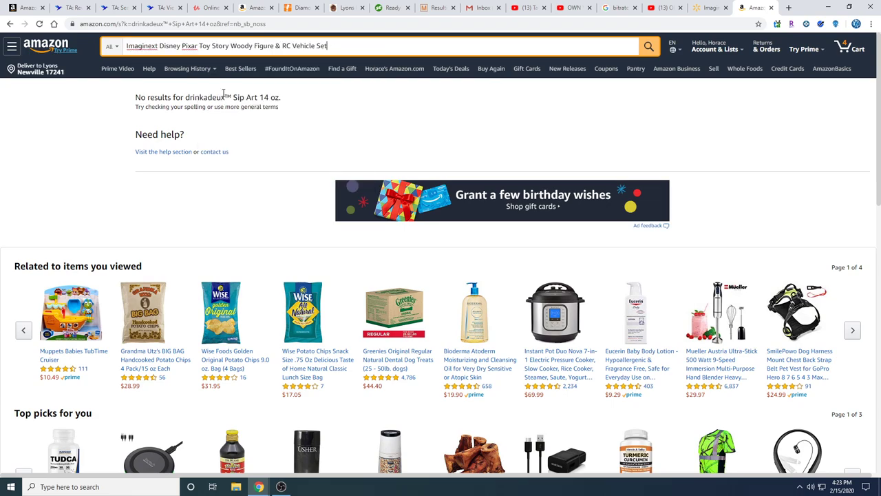
key("Return")
Compare the Amazon results for the Toy Story Woody and RC set with the Walmart clearance product page.
scroll(234, 103, "down", 2)
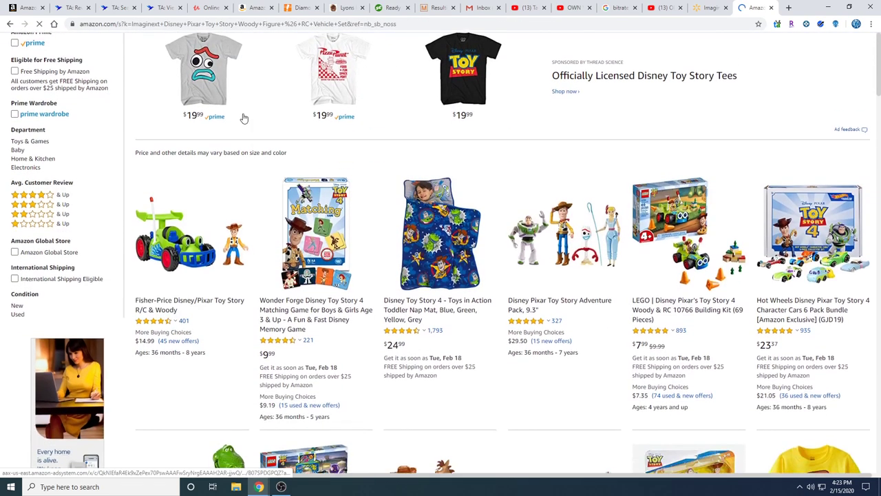
scroll(234, 140, "down", 2)
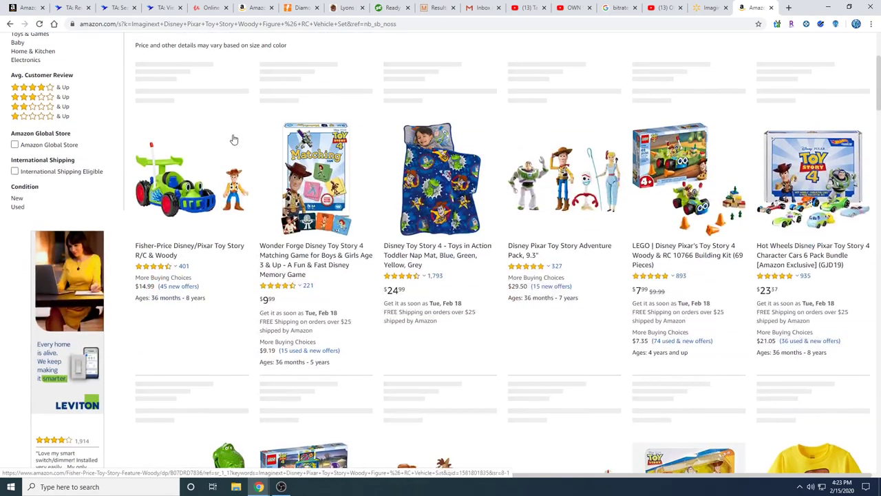
scroll(234, 140, "down", 2)
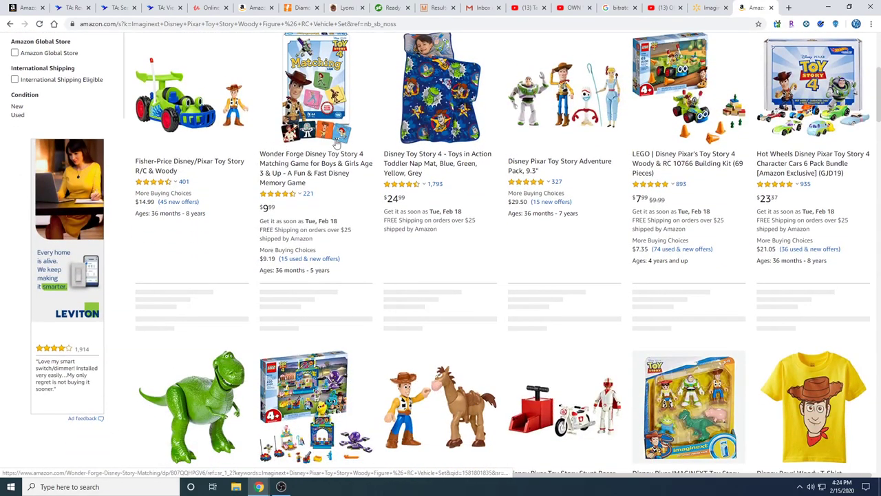
left_click(702, 9)
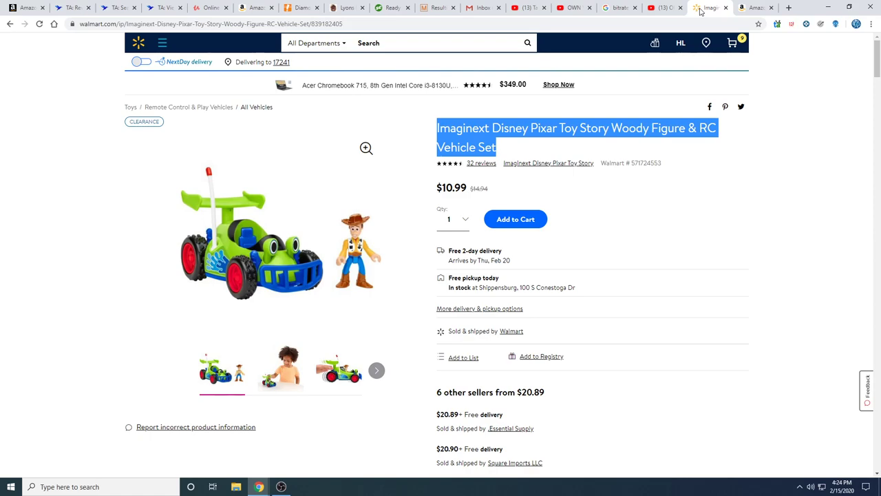
left_click(754, 8)
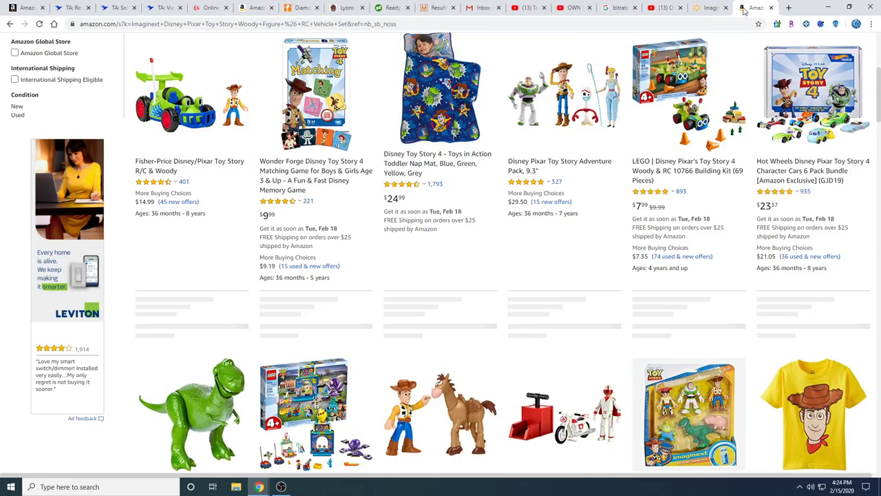
Open Amazon's Fisher-Price Disney/Pixar Toy Story R/C & Woody listing and filter its new offers to Prime delivery.
left_click(199, 164)
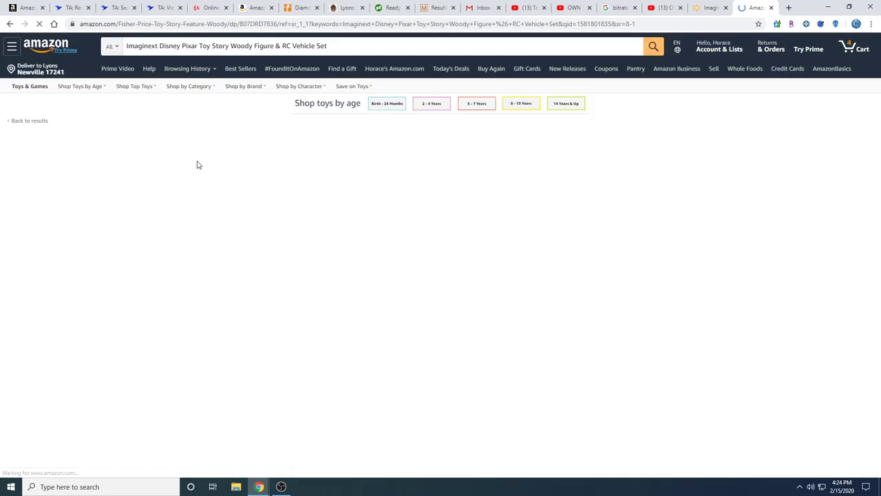
scroll(255, 167, "down", 3)
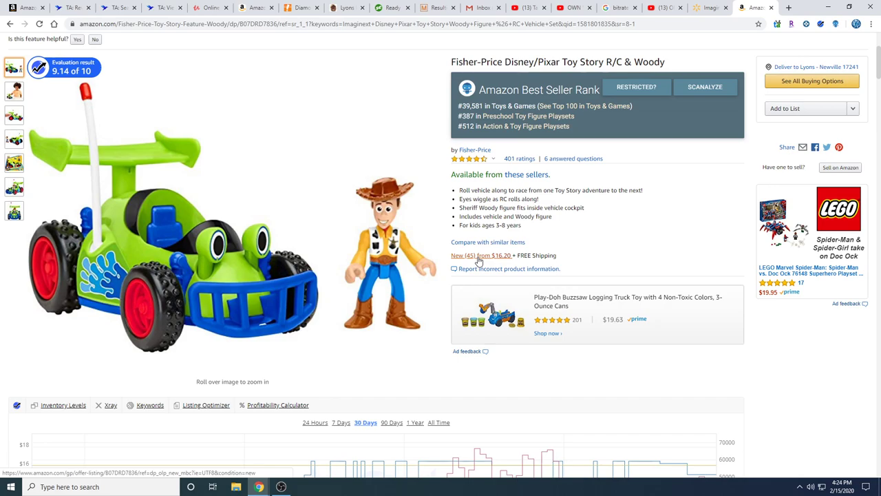
left_click(479, 258)
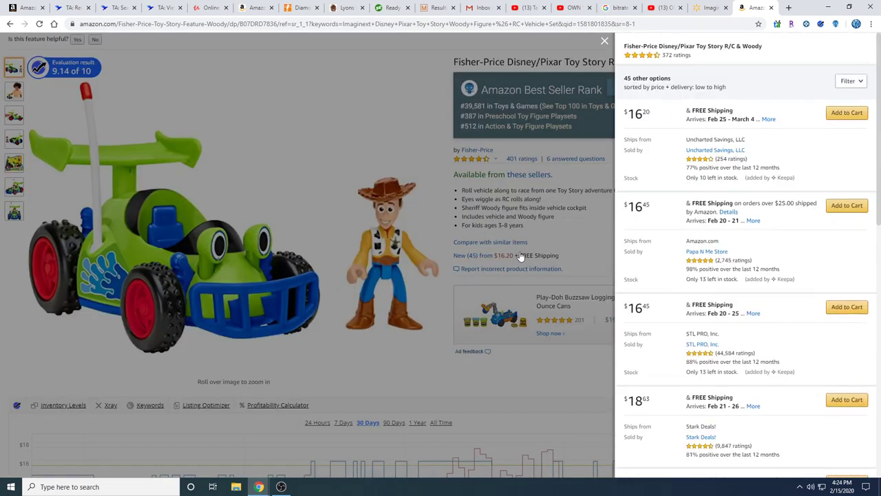
left_click(854, 83)
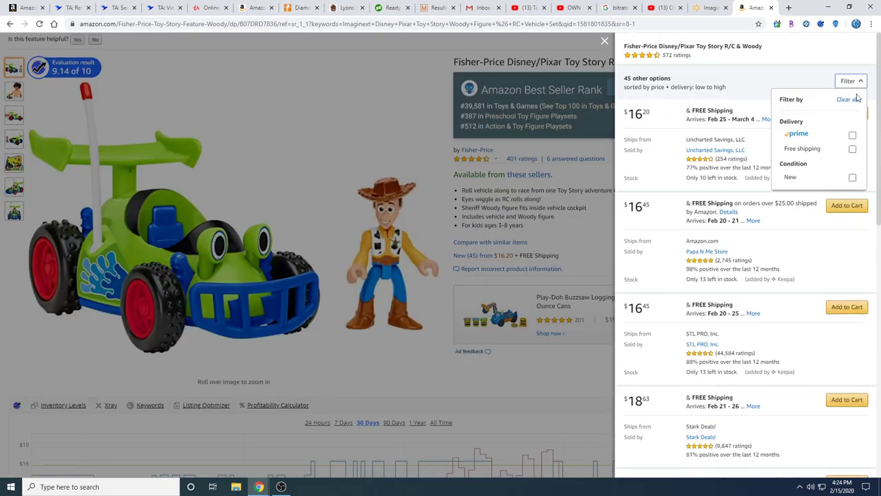
left_click(853, 136)
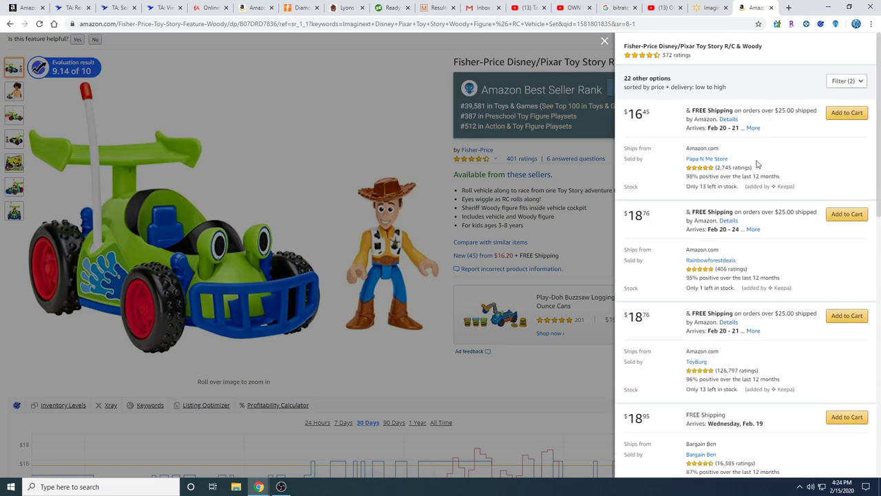
Compare the Prime offers with the Walmart clearance price, review the active offer filters, and close the offers list.
scroll(725, 174, "down", 1)
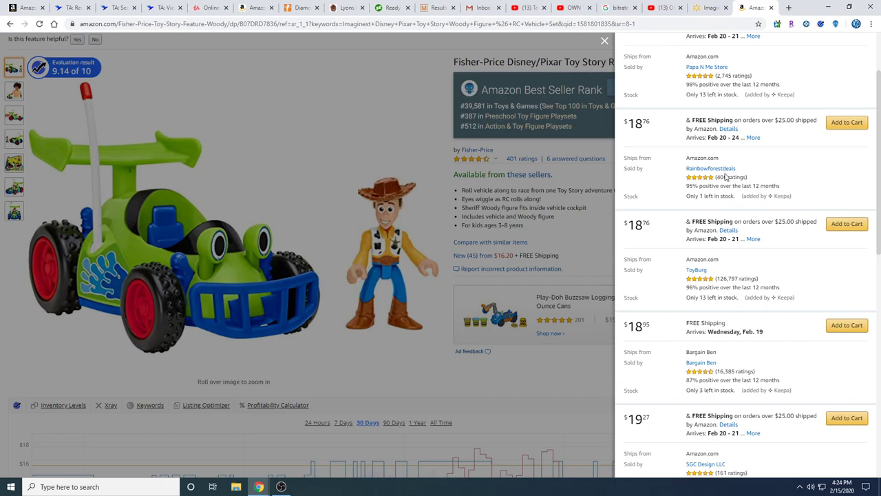
left_click(712, 10)
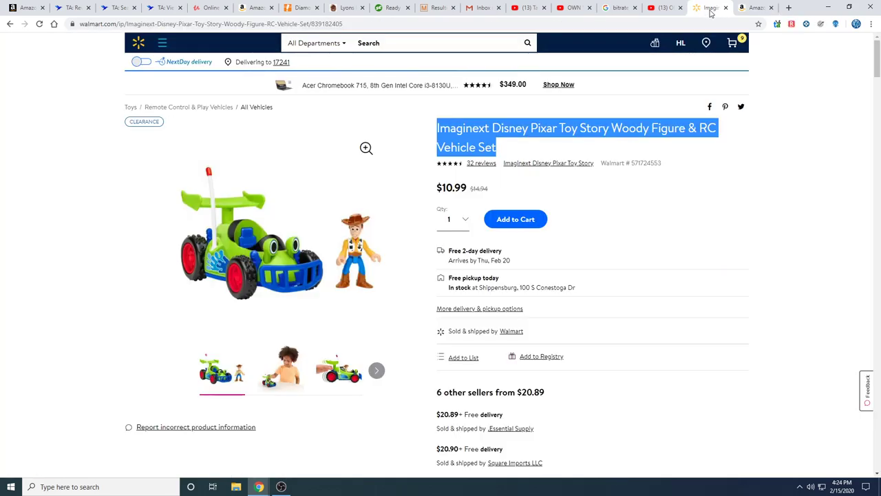
left_click(754, 9)
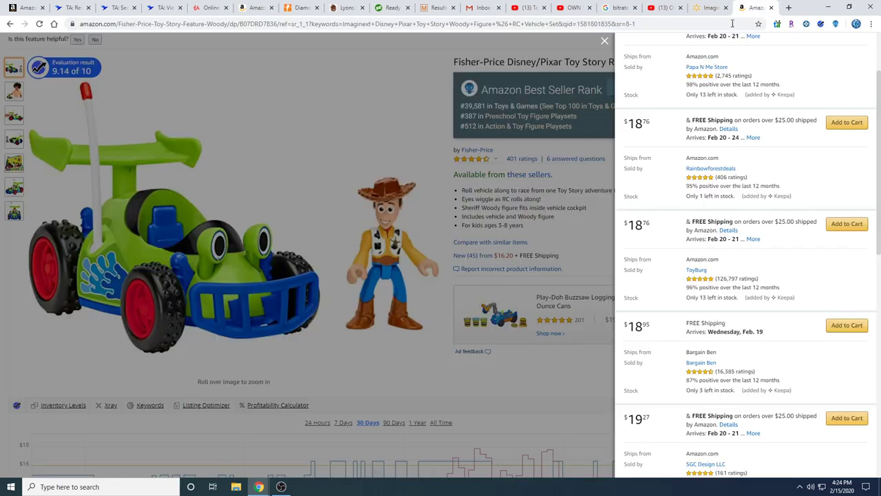
scroll(696, 198, "up", 3)
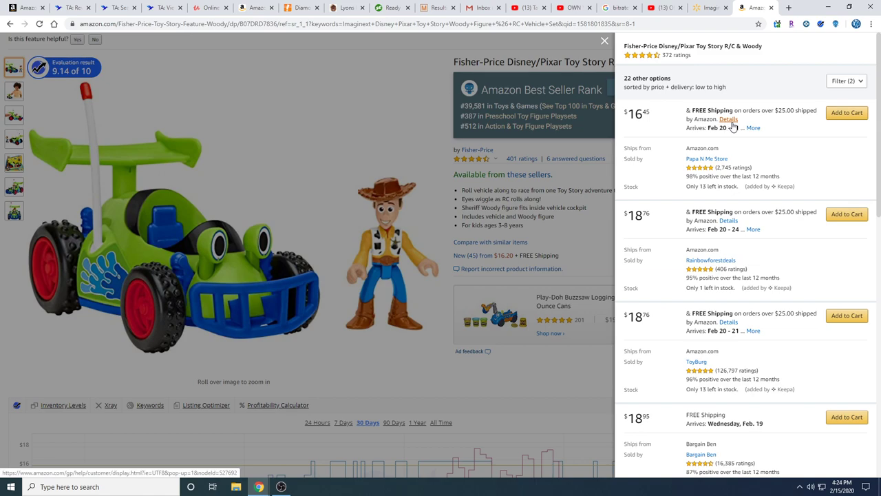
left_click(846, 80)
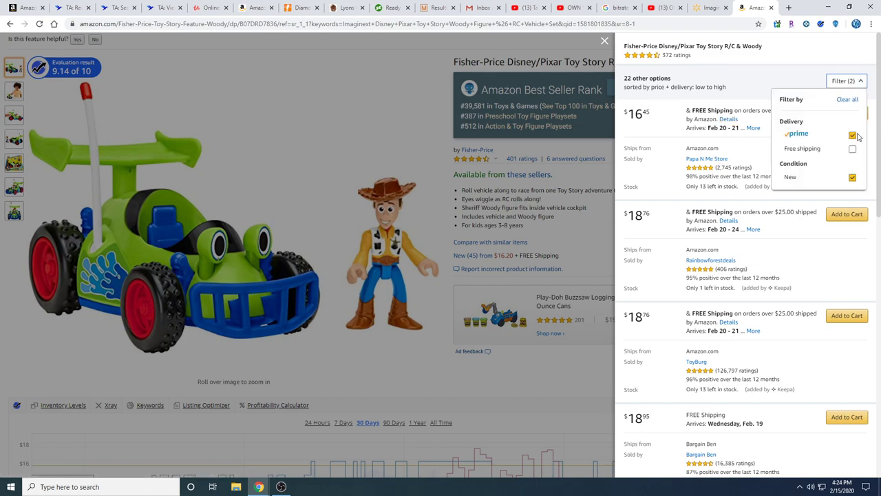
left_click(768, 83)
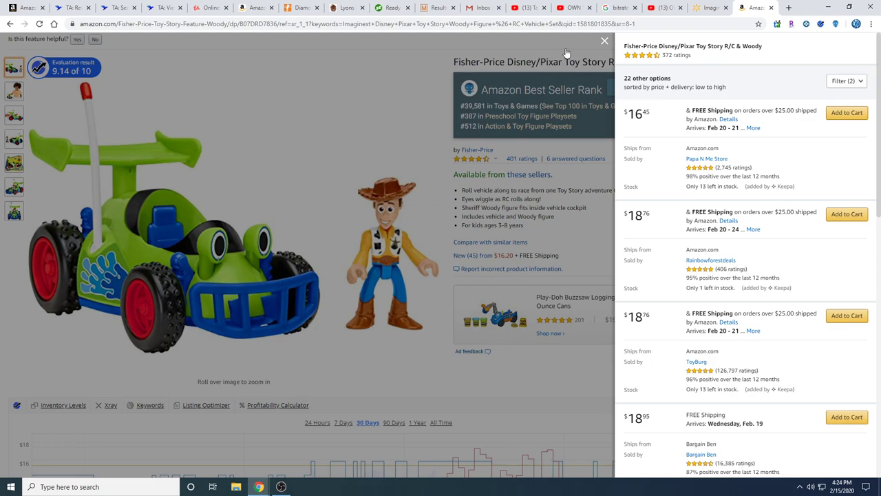
left_click(507, 47)
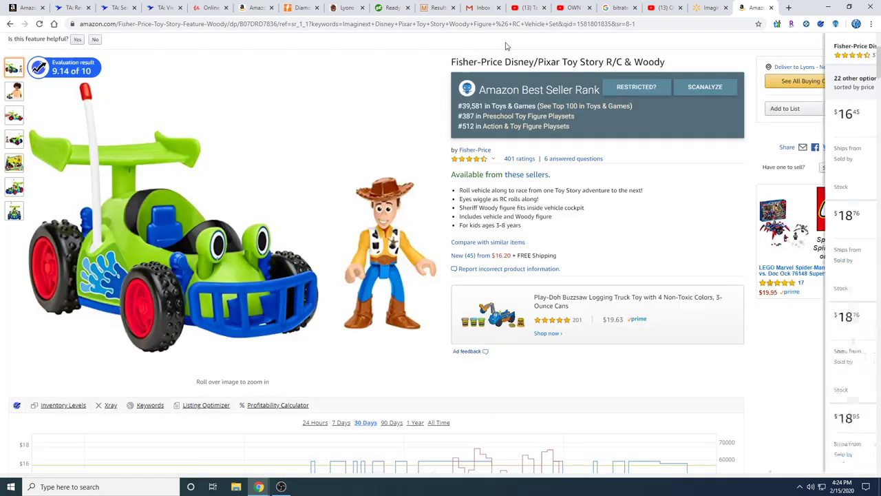
Copy the ASIN B07DRD7836 from the Amazon listing's web address.
left_click(279, 26)
left_click(278, 24)
double_click(294, 25)
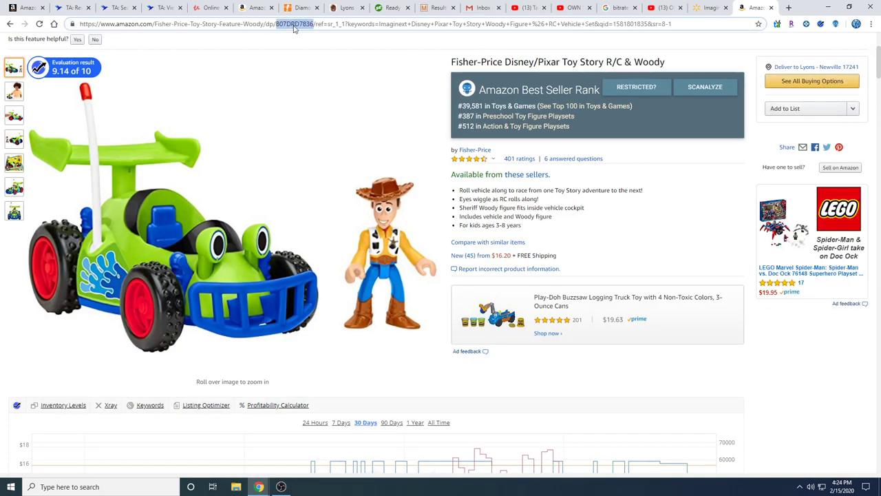
right_click(294, 25)
left_click(307, 75)
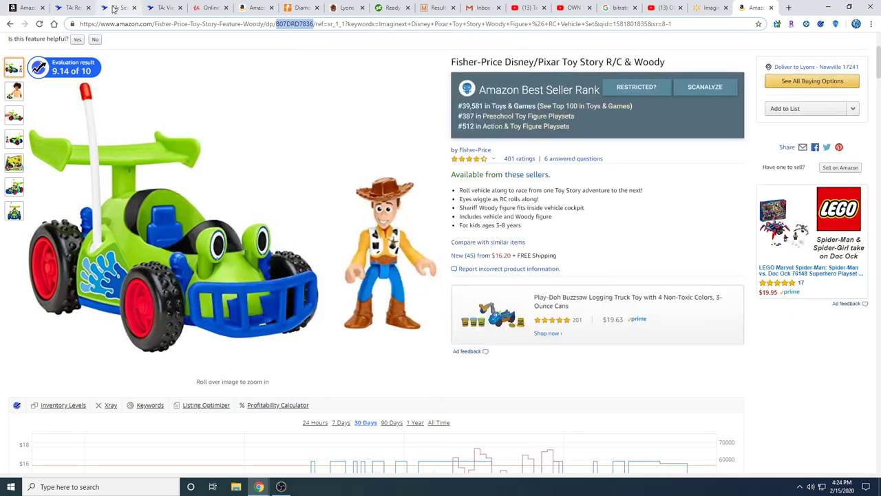
Switch to Tactical Arbitrage, open the Tactical Edge tool and enter the copied ASIN B07DRD7836.
left_click(115, 7)
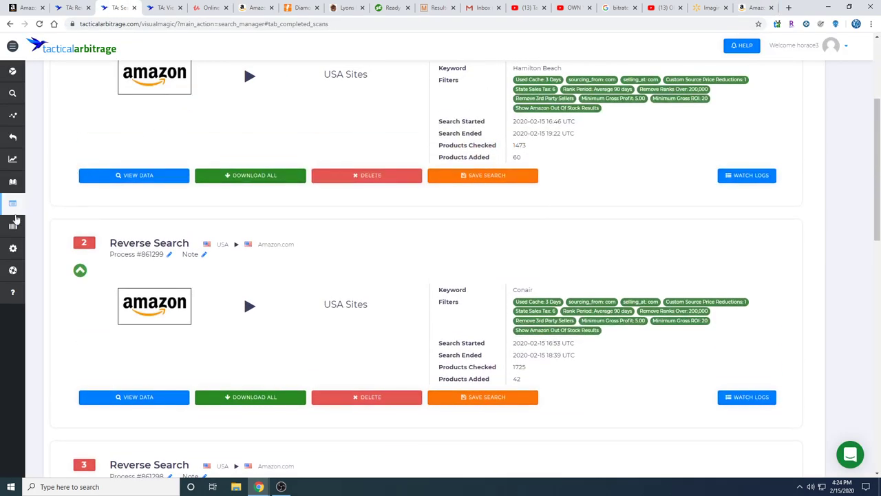
mouse_move(12, 227)
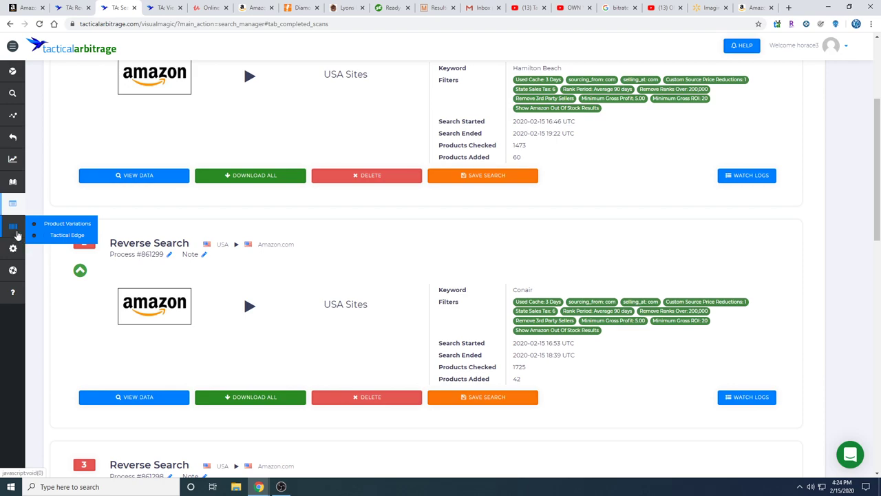
left_click(58, 236)
left_click(216, 125)
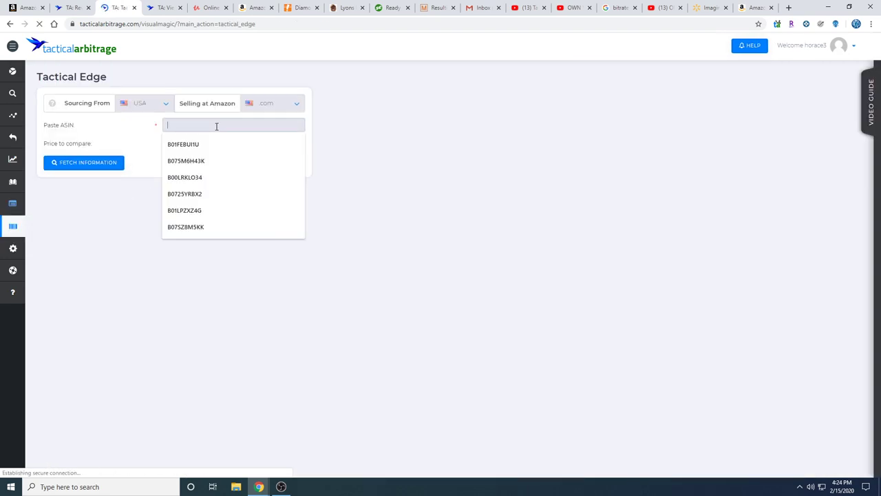
right_click(216, 126)
left_click(248, 199)
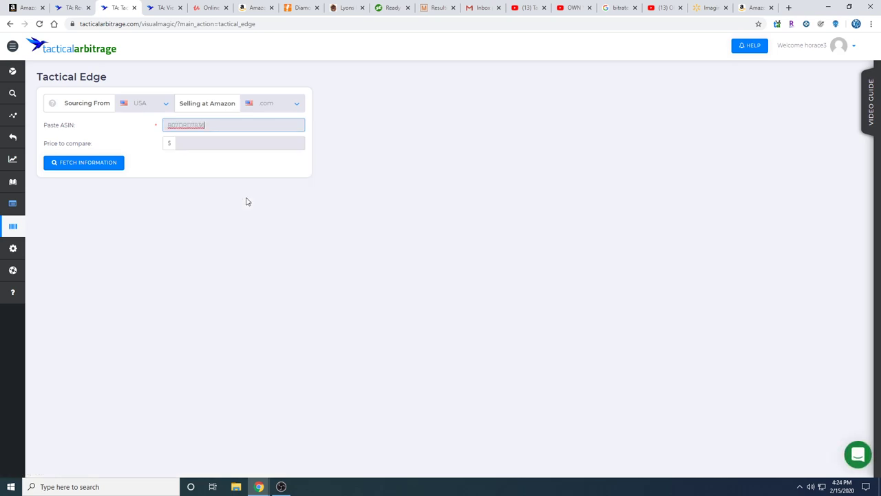
Set the price to compare to Walmart's clearance price of 10.99 and fetch the product information.
left_click(240, 144)
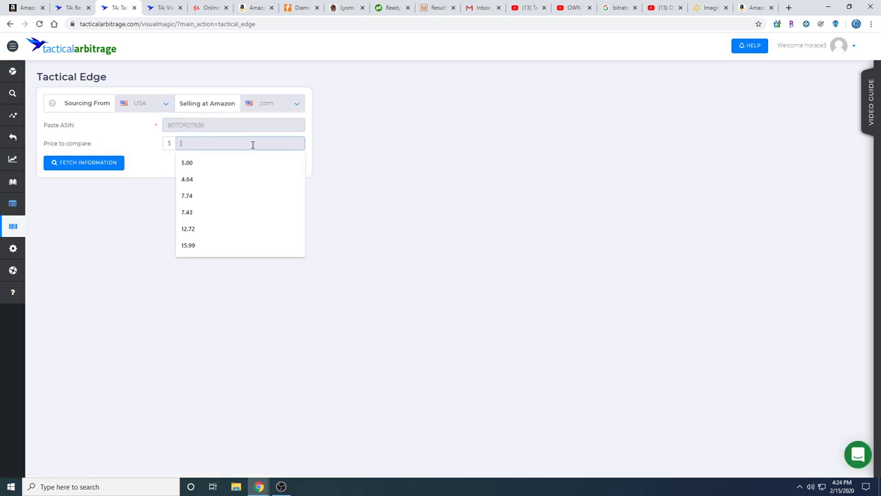
left_click(703, 8)
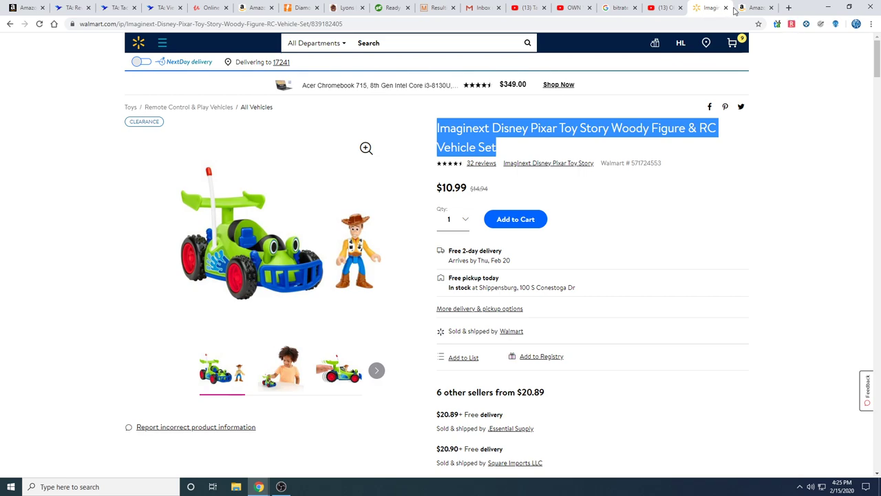
left_click(120, 8)
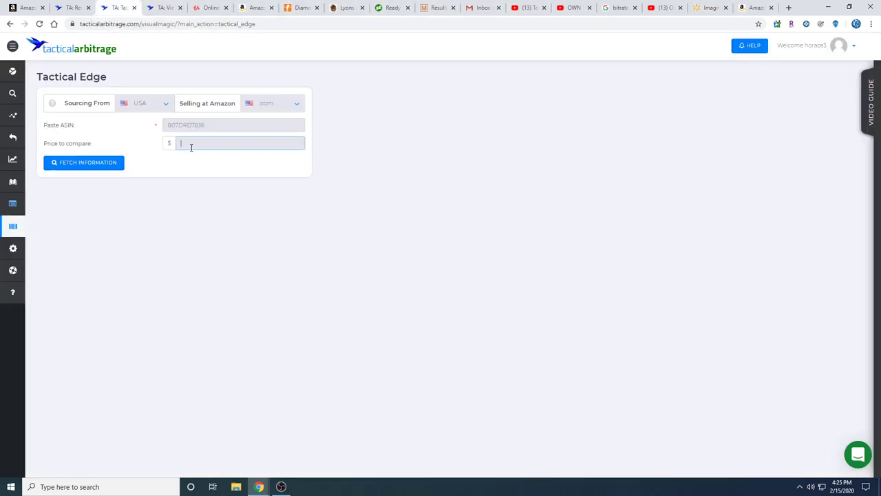
type("10.98")
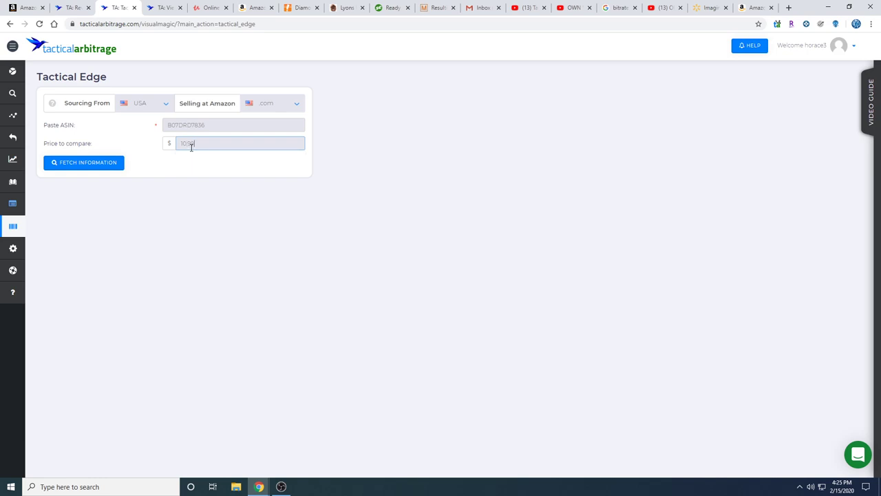
left_click(97, 164)
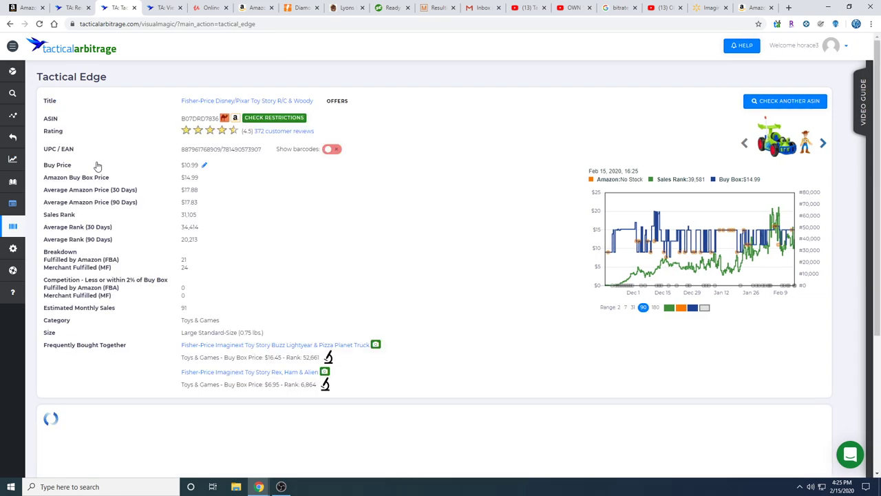
Review the product's Tactical Edge details and seller offers, and check whether the account has selling restrictions on it.
scroll(254, 196, "down", 1)
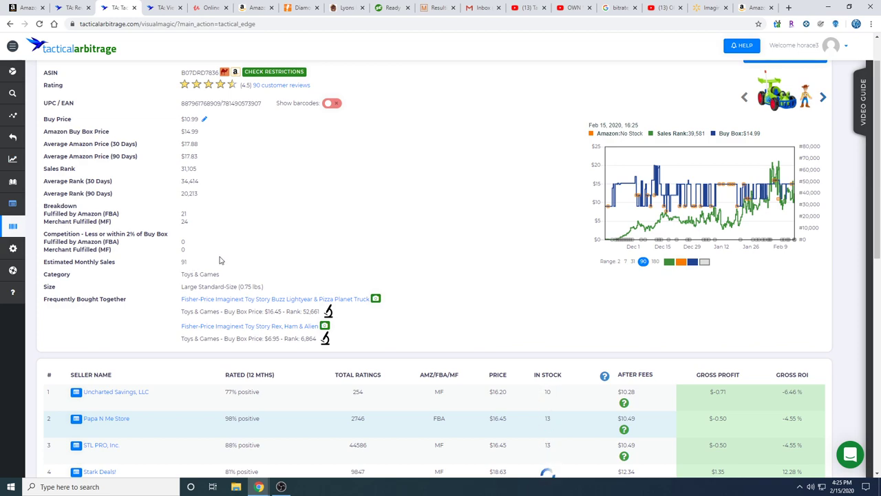
scroll(226, 259, "down", 2)
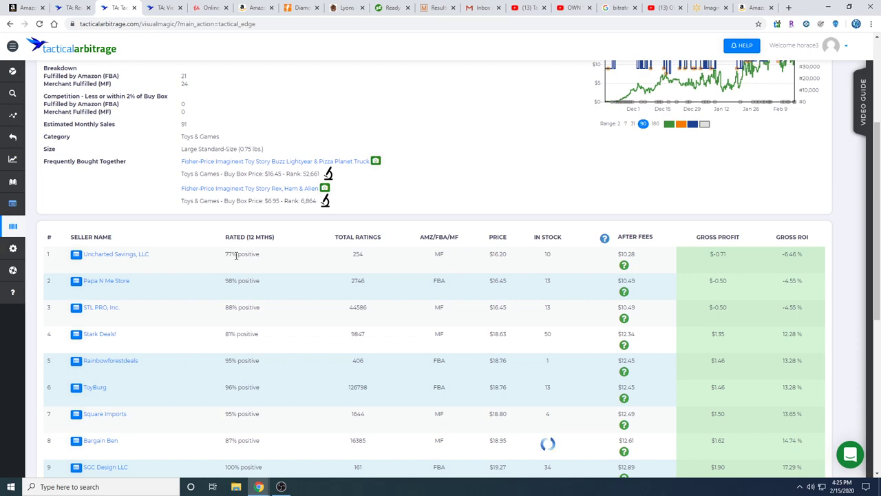
scroll(317, 262, "down", 1)
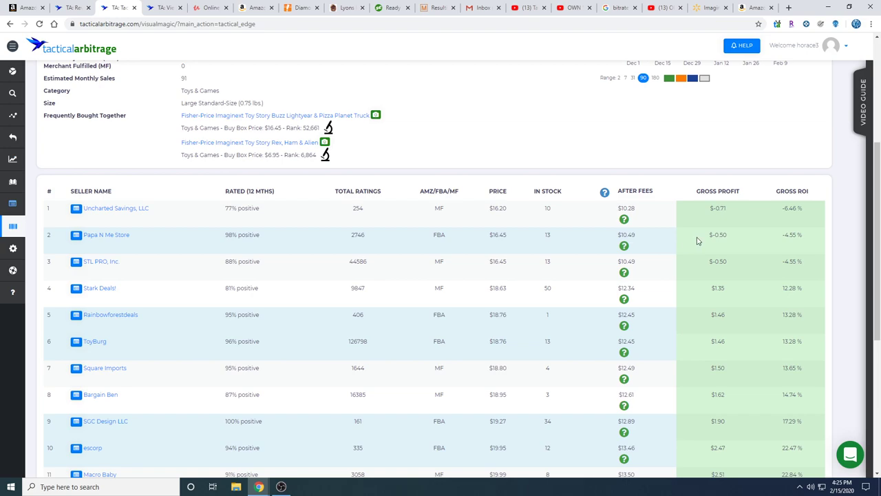
scroll(706, 252, "down", 1)
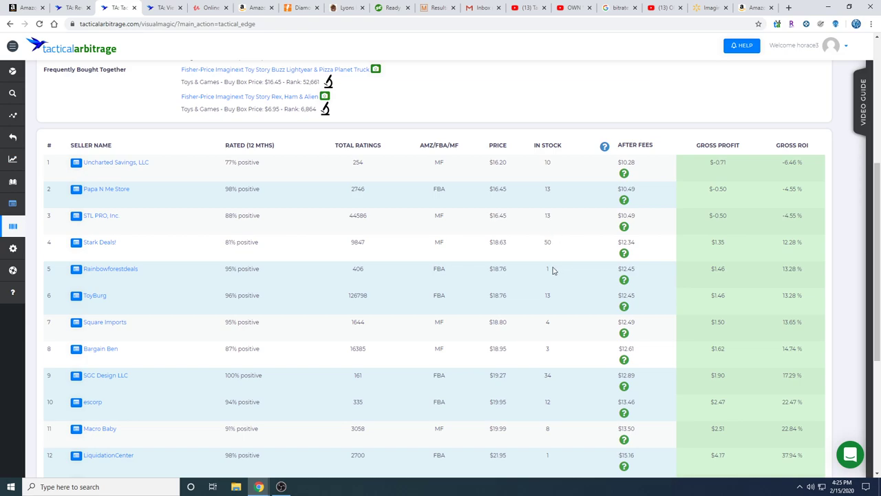
scroll(552, 271, "up", 4)
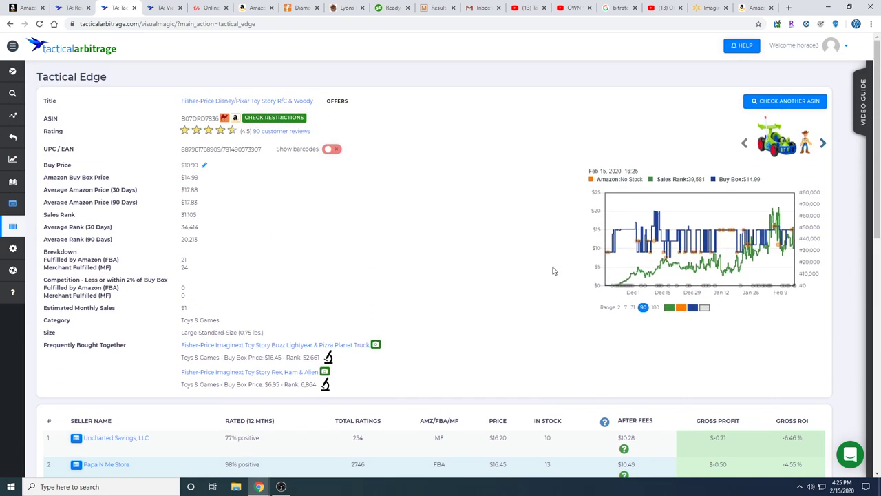
left_click(292, 121)
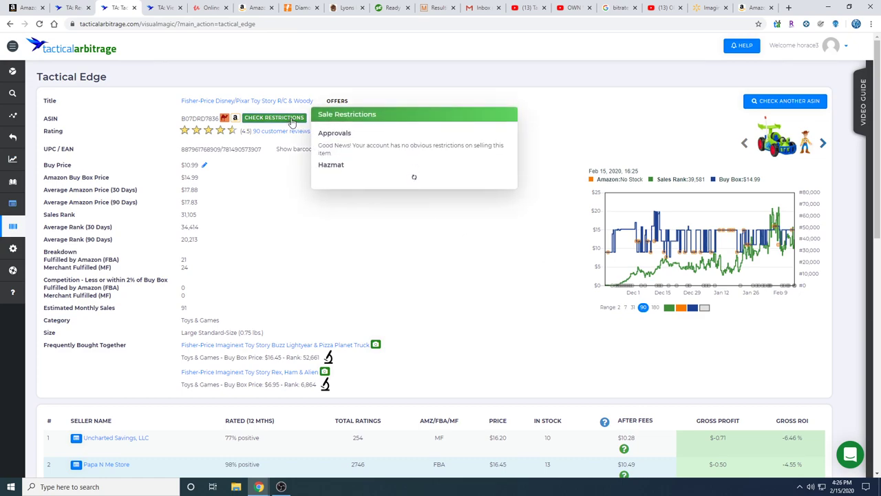
left_click(564, 143)
Examine the estimated monthly sales and each seller's price, stock, gross profit and gross ROI for the Woody set.
scroll(564, 143, "down", 2)
scroll(565, 143, "up", 1)
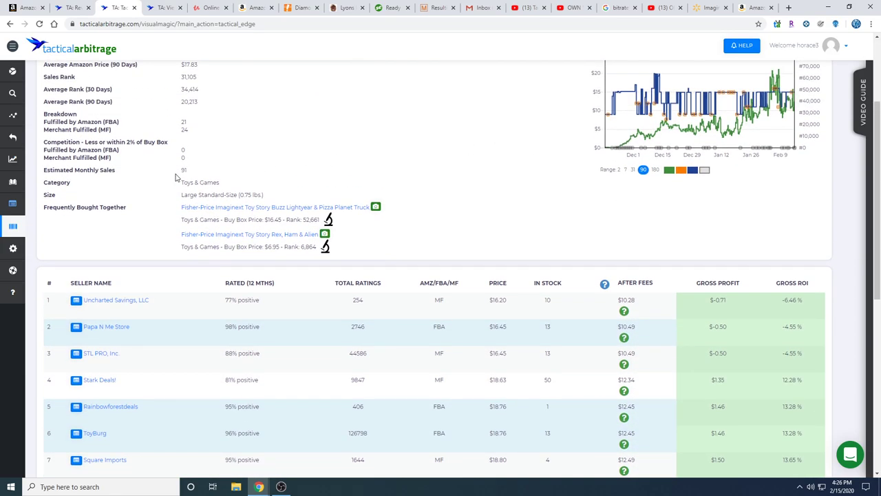
scroll(366, 205, "down", 1)
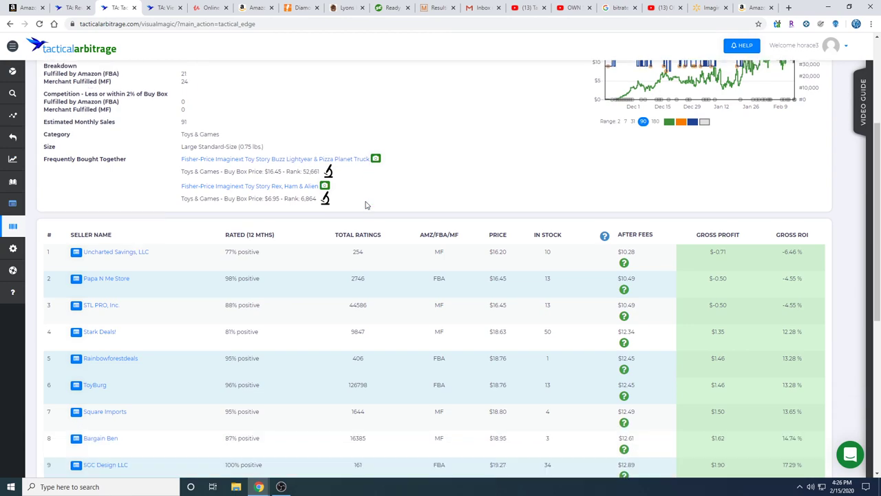
scroll(366, 204, "down", 3)
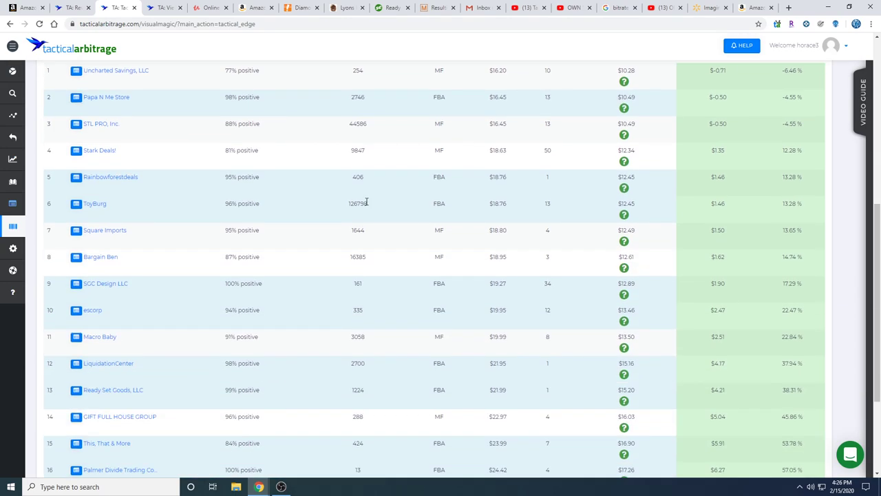
scroll(366, 202, "up", 1)
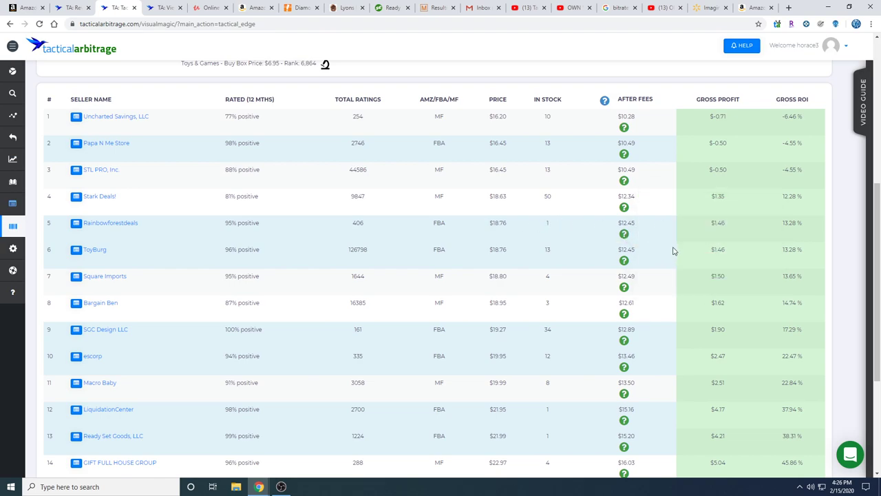
scroll(673, 251, "down", 1)
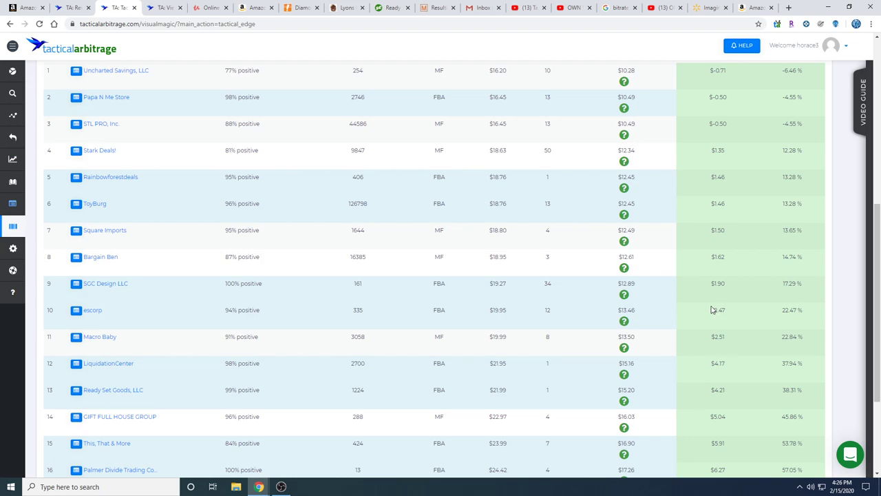
scroll(712, 310, "up", 2)
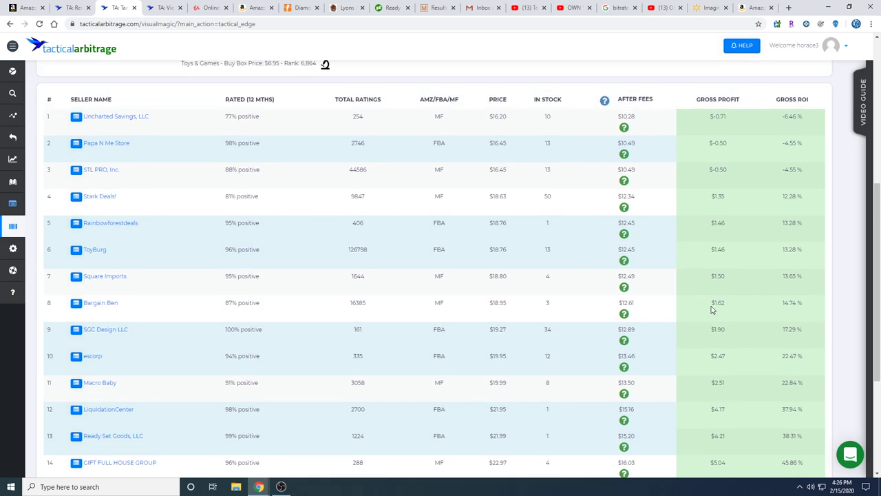
Review the remaining seller offers and the reverse search's progress, and return to Walmart's Woody Figure & RC Vehicle Set page.
scroll(712, 309, "down", 2)
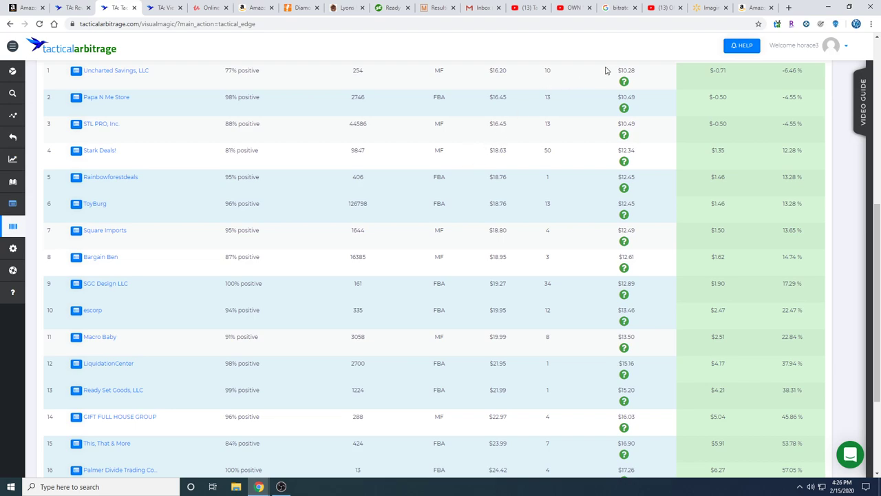
left_click(73, 8)
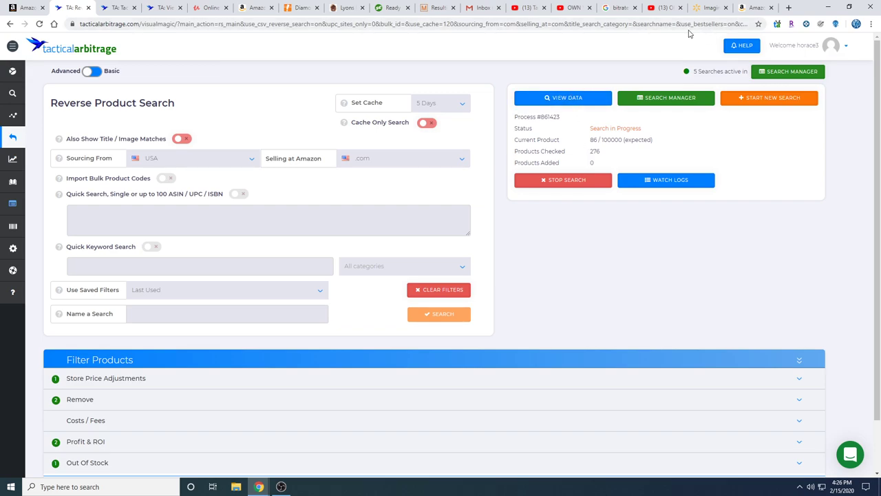
left_click(713, 8)
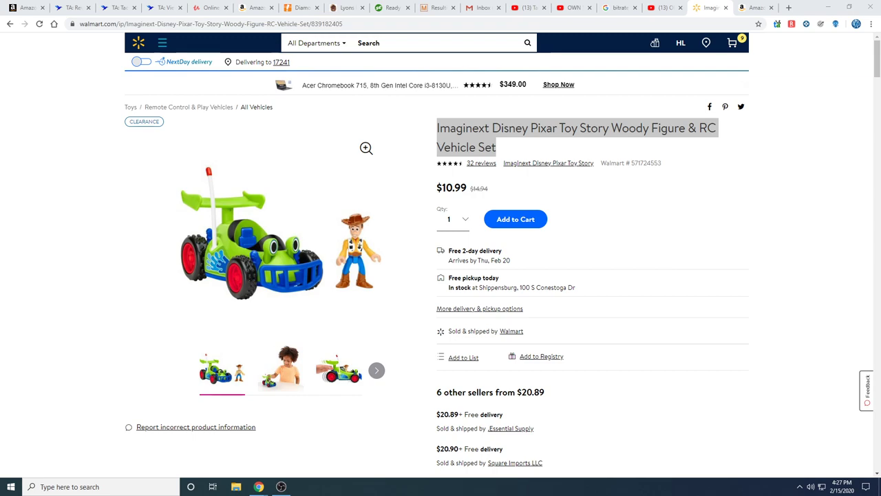
key("alt+Tab")
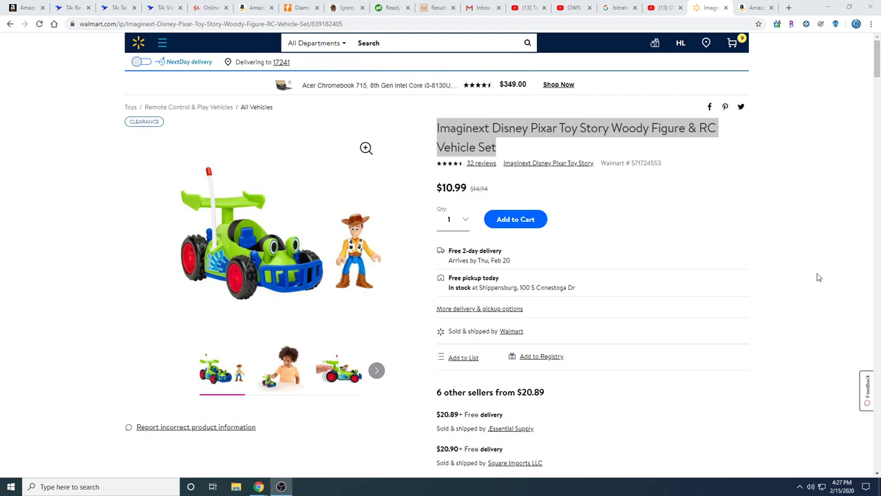
Go back to Walmart's baby toy clearance list and add the Only at Walmart special-offer filter.
left_click(9, 25)
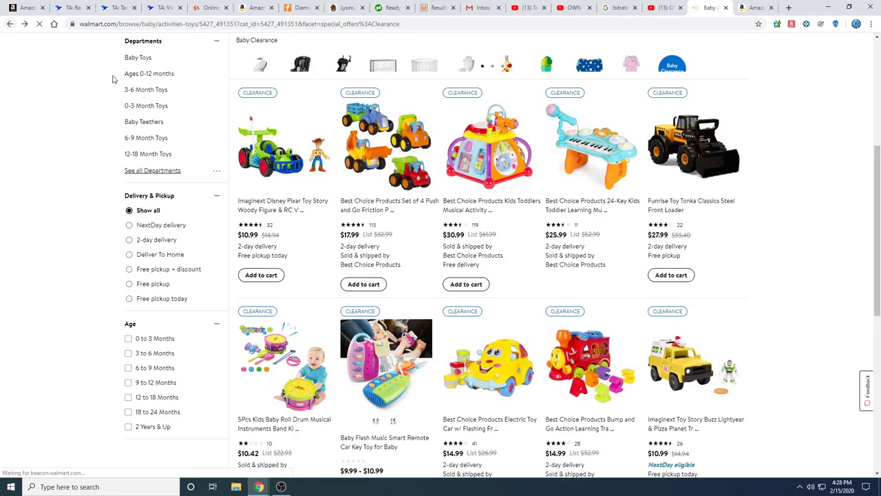
scroll(502, 171, "down", 3)
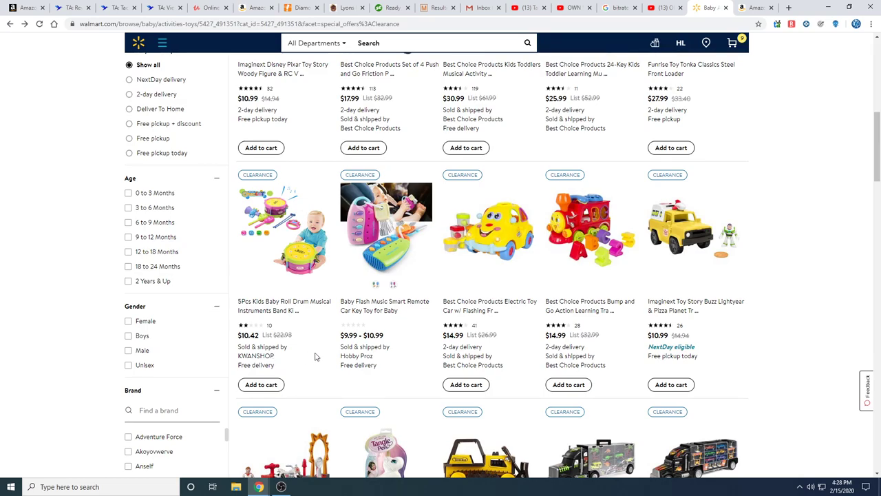
scroll(317, 356, "up", 1)
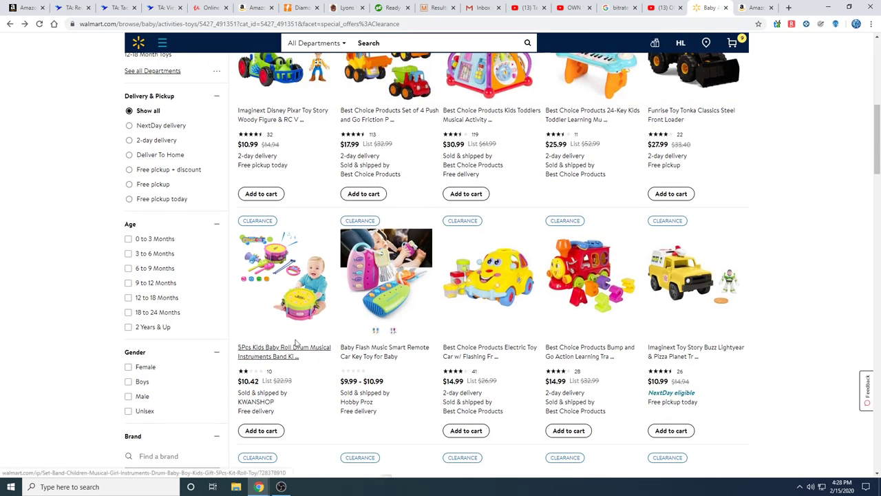
scroll(296, 343, "up", 1)
scroll(250, 305, "down", 5)
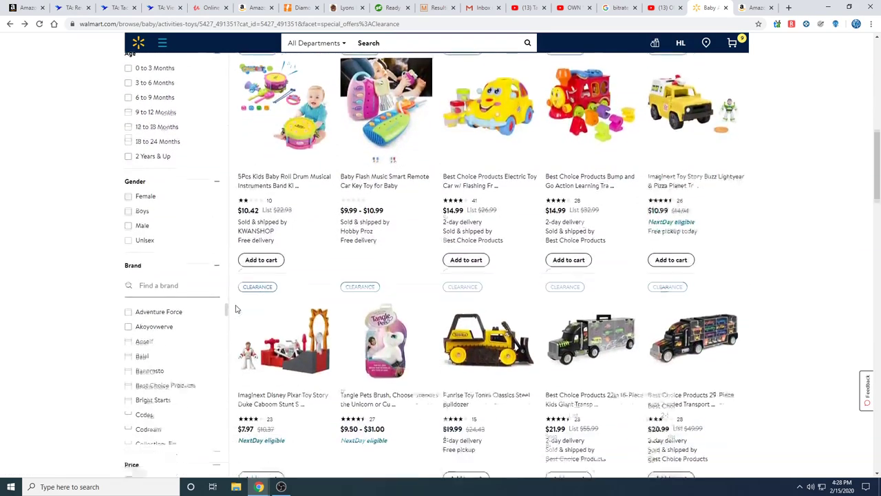
scroll(210, 309, "down", 2)
scroll(117, 312, "down", 3)
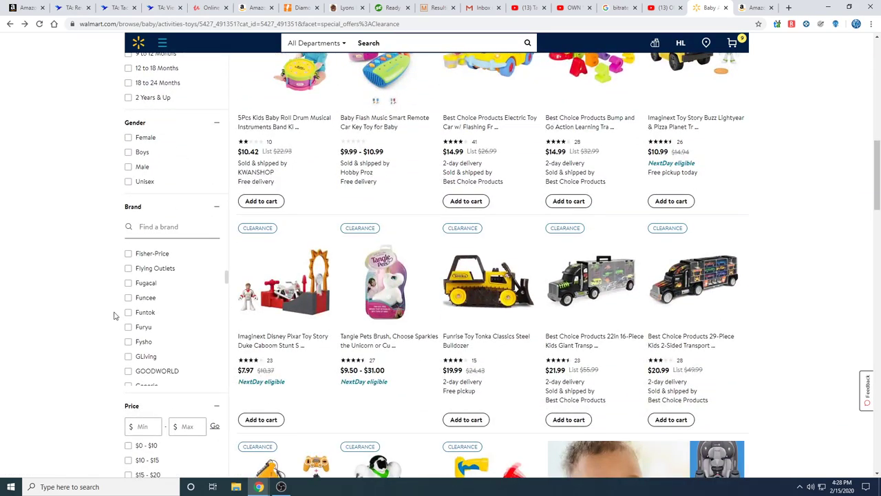
scroll(115, 316, "down", 10)
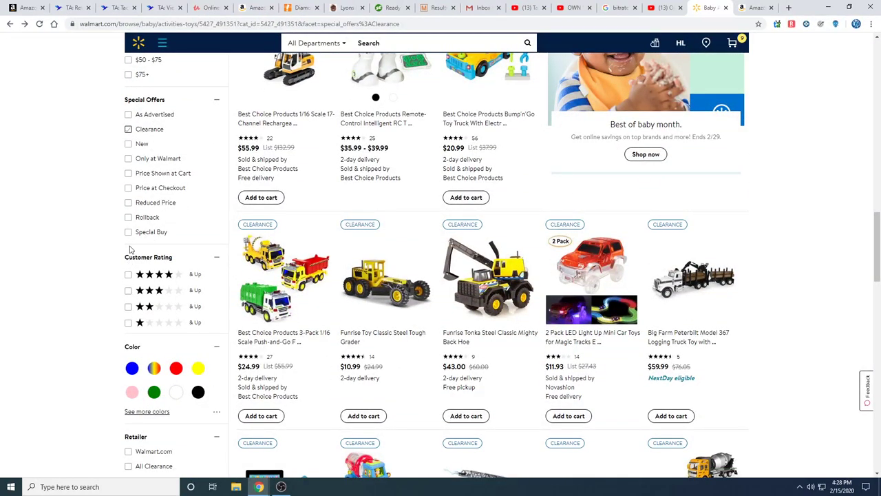
left_click(129, 159)
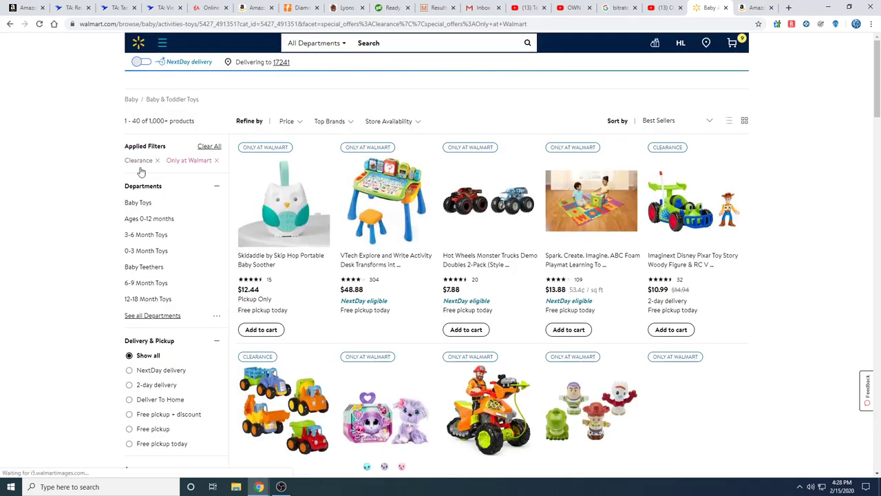
Open the Little People Disney Pixar Toy Story Buzz, Jessie, Forky, & Rex Set and copy its title.
scroll(620, 303, "down", 2)
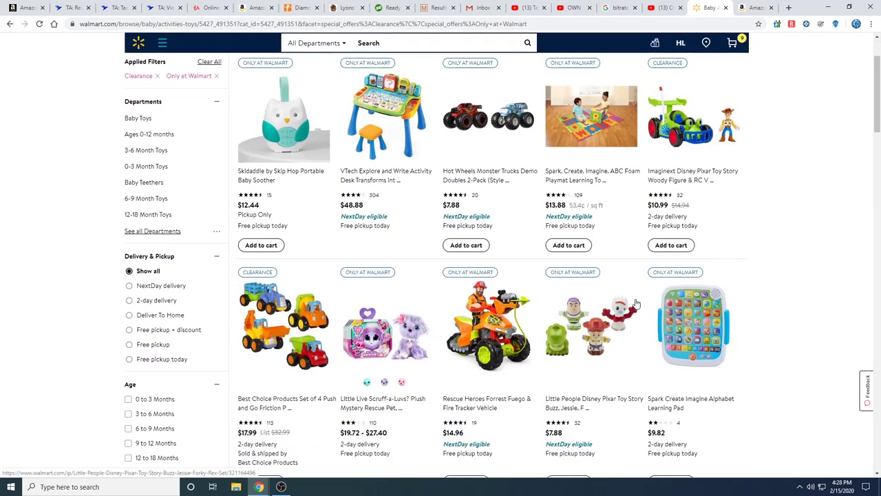
scroll(637, 303, "down", 2)
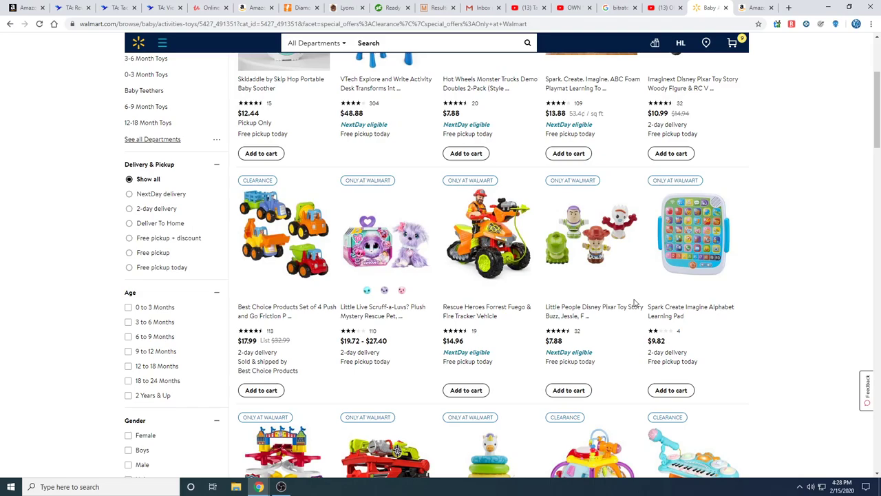
left_click(597, 312)
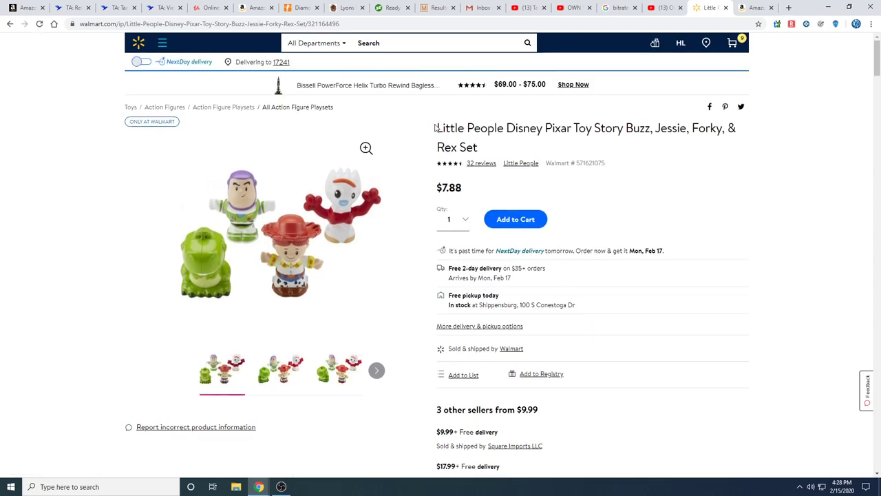
left_click_drag(438, 128, 477, 148)
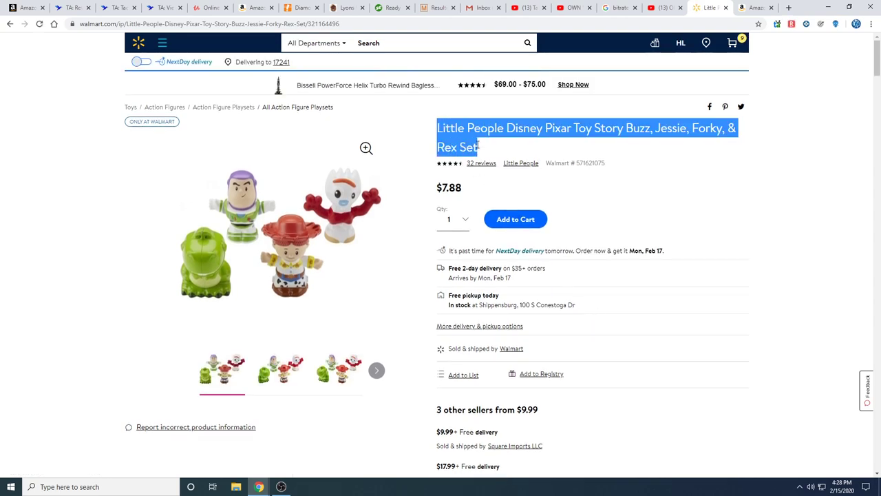
right_click(481, 151)
left_click(485, 152)
Switch to Amazon and search for the copied Little People set title in place of the previous search.
left_click(745, 9)
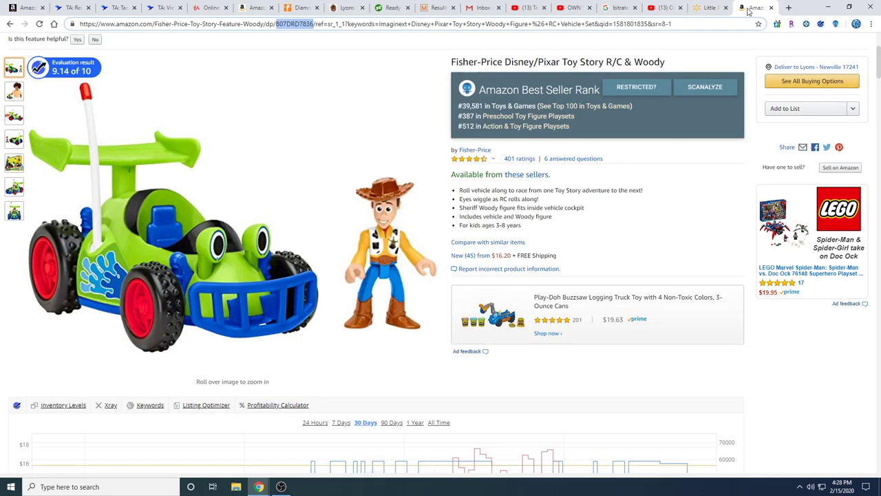
scroll(310, 97, "up", 3)
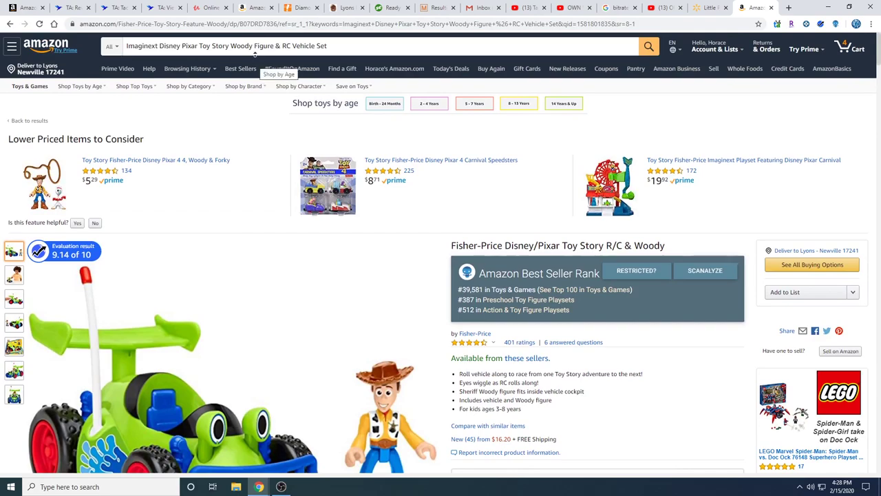
triple_click(256, 47)
right_click(262, 49)
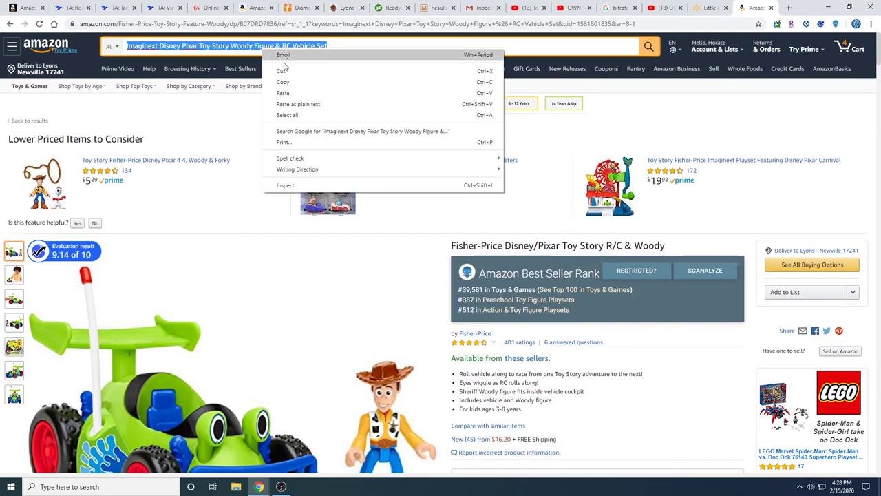
left_click(283, 93)
mouse_move(298, 97)
key("Return")
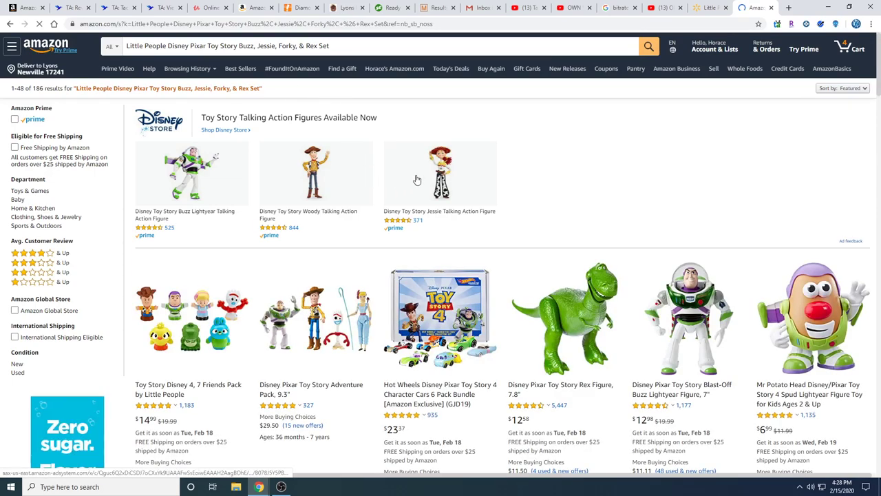
Compare the Amazon search results with Walmart's Little People Toy Story set to look for a matching listing.
scroll(653, 42, "down", 2)
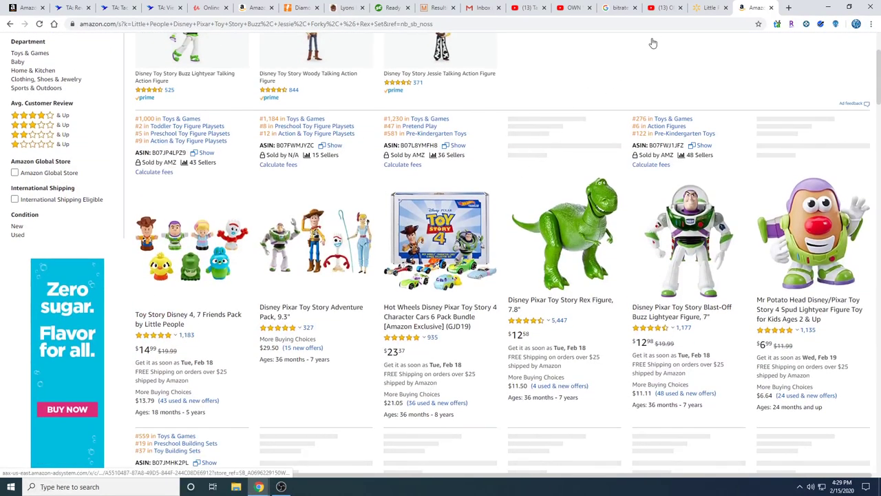
left_click(709, 8)
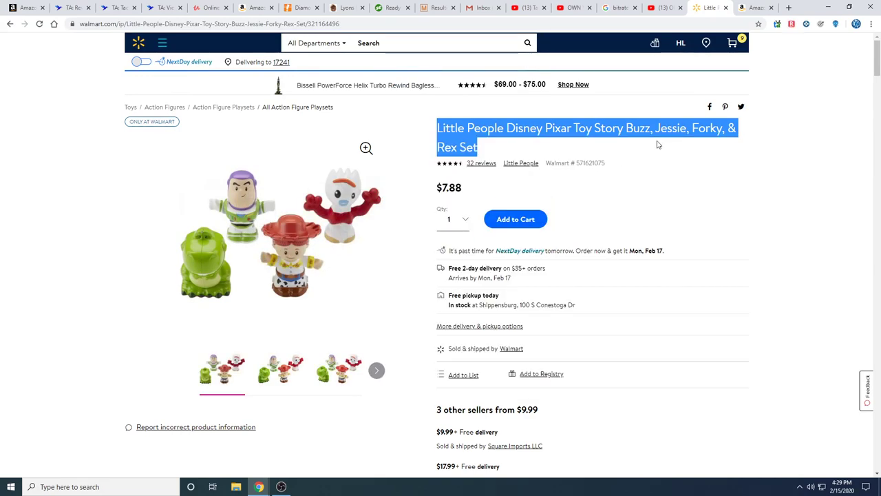
left_click(745, 10)
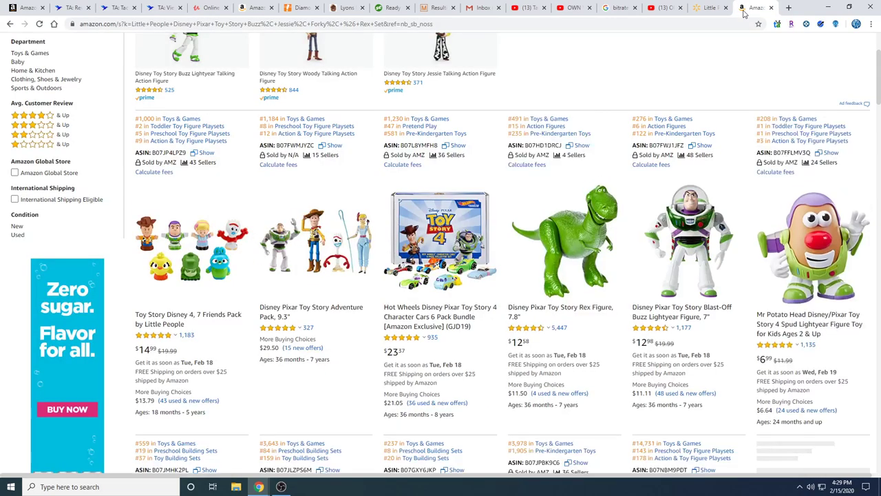
left_click(706, 15)
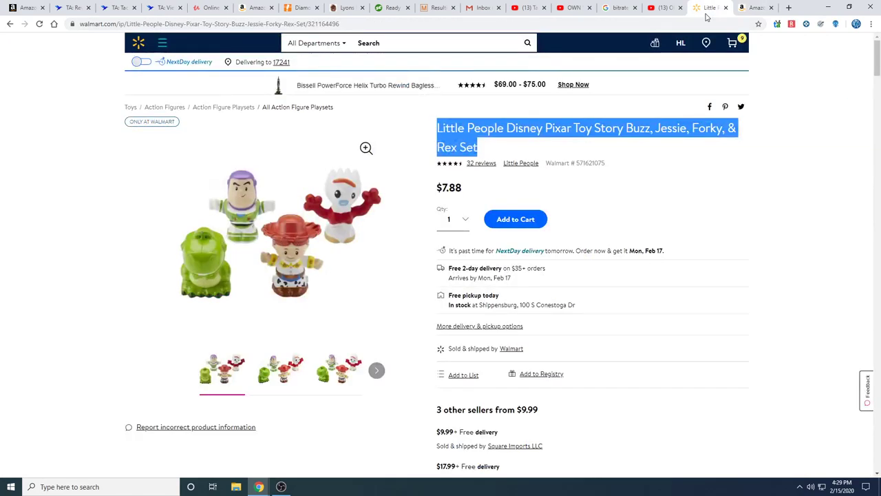
left_click(751, 8)
scroll(618, 104, "up", 1)
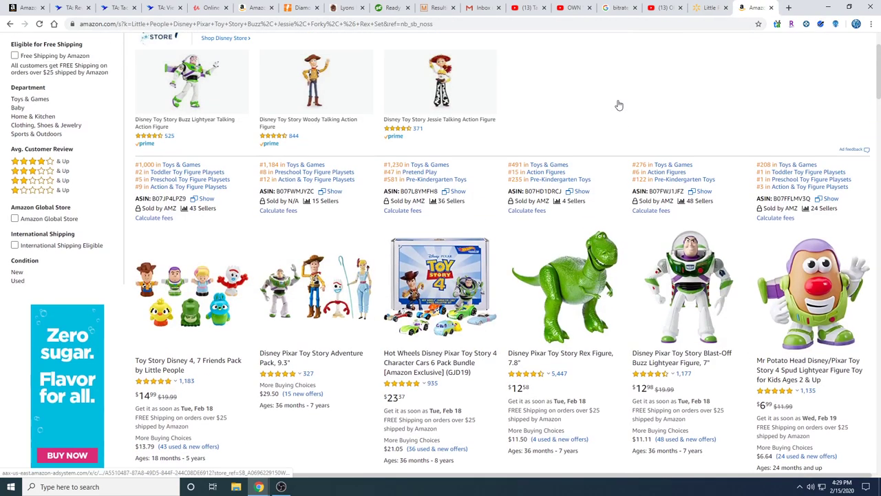
scroll(618, 103, "down", 4)
scroll(618, 104, "up", 5)
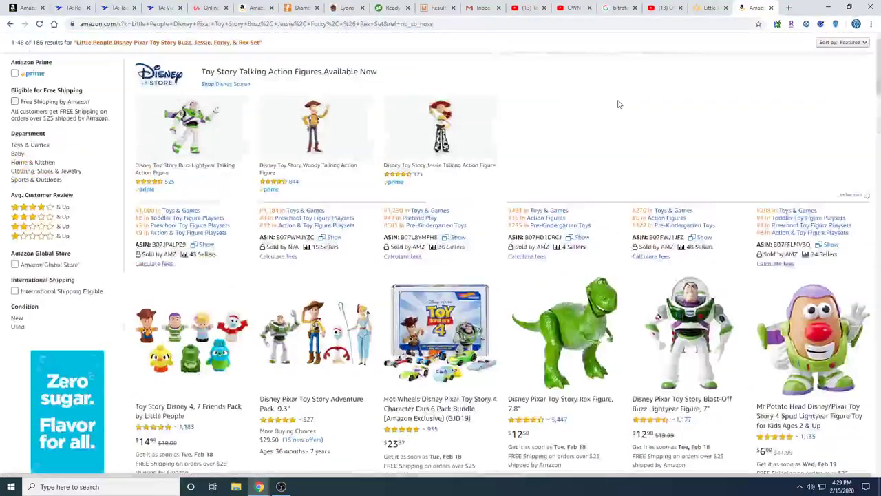
scroll(618, 104, "up", 1)
middle_click(617, 107)
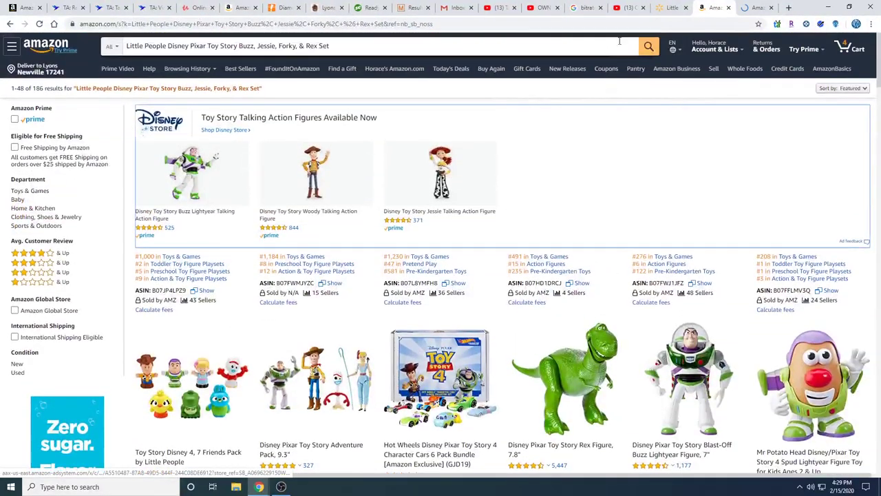
Switch to Tactical Arbitrage, open the running reverse search's results and preview the VTech baby monitor's image.
left_click(67, 8)
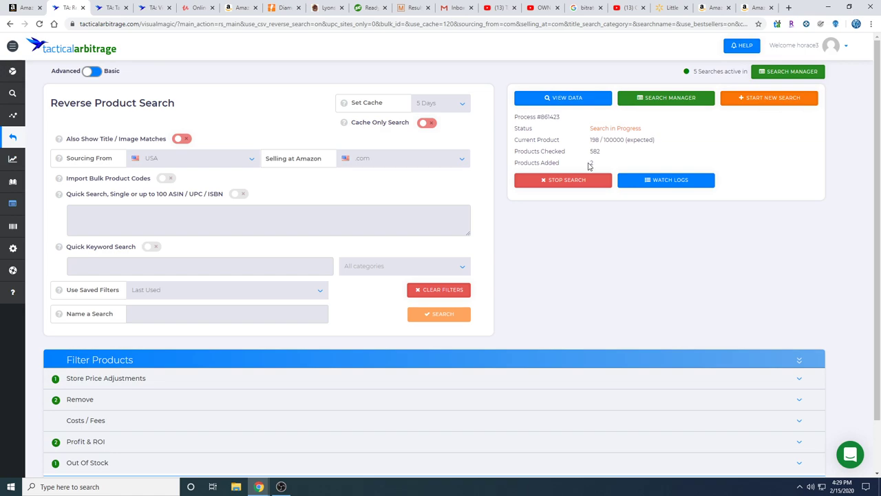
left_click(560, 100)
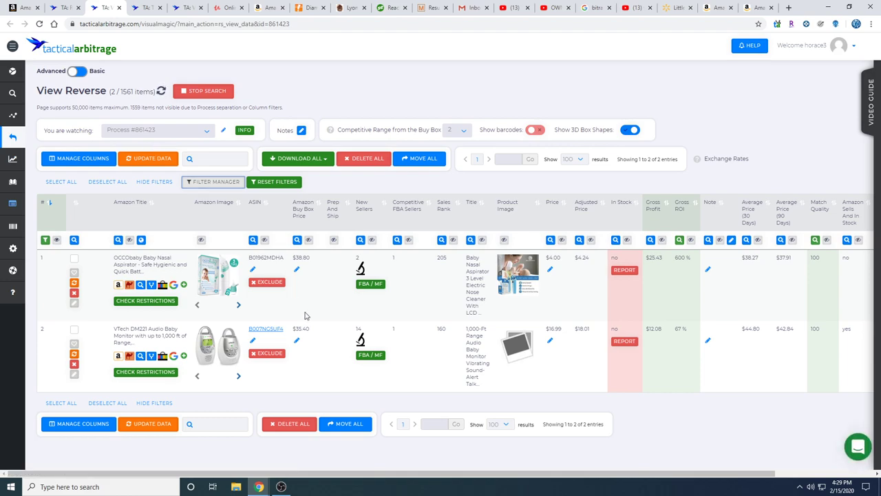
mouse_move(234, 348)
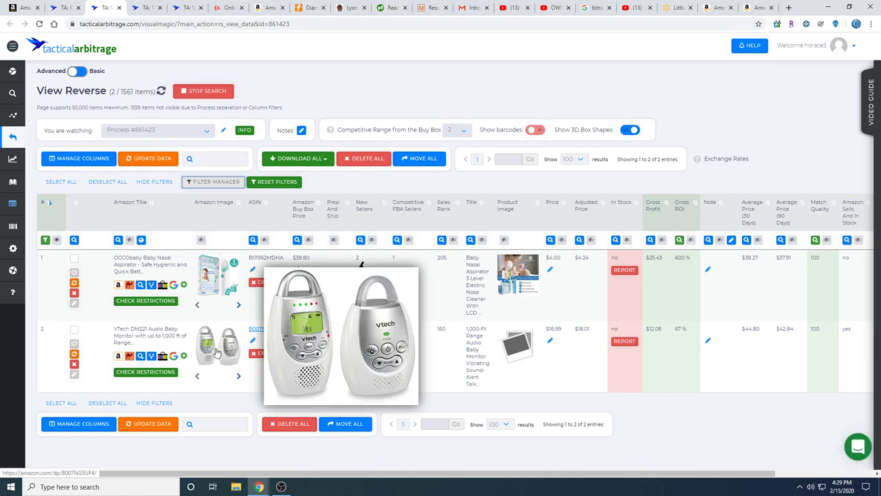
Show the reverse search results in Basic view and examine the nasal aspirator's profit details and history chart.
left_click(77, 72)
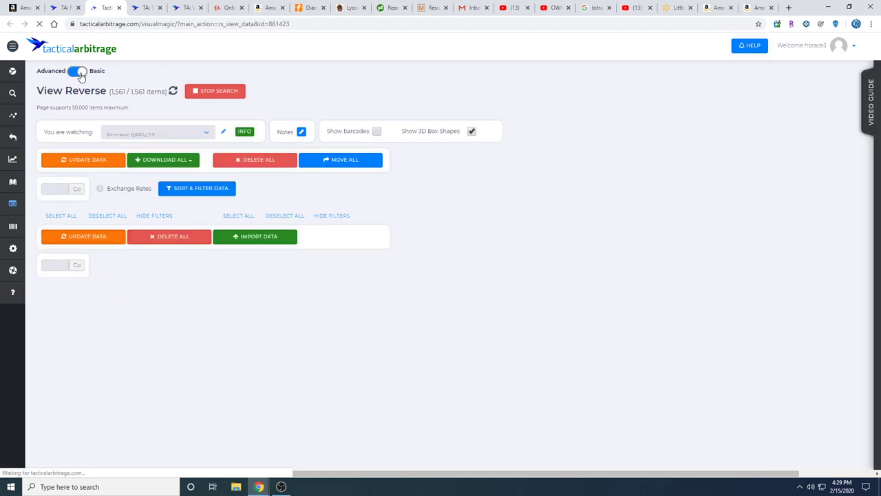
scroll(226, 163, "down", 1)
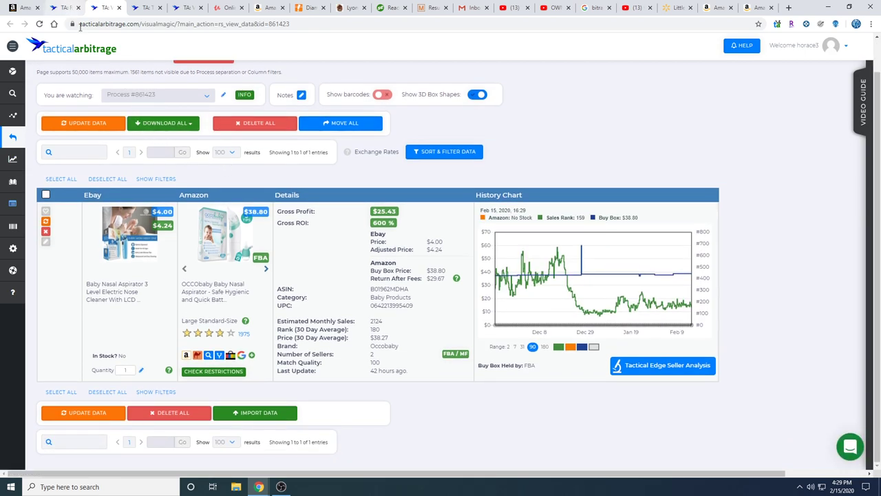
left_click(66, 8)
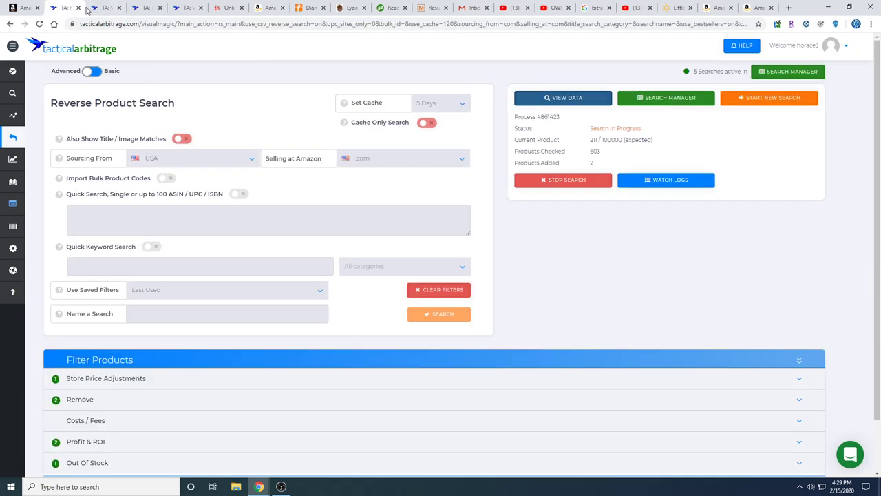
left_click(97, 9)
scroll(200, 137, "up", 1)
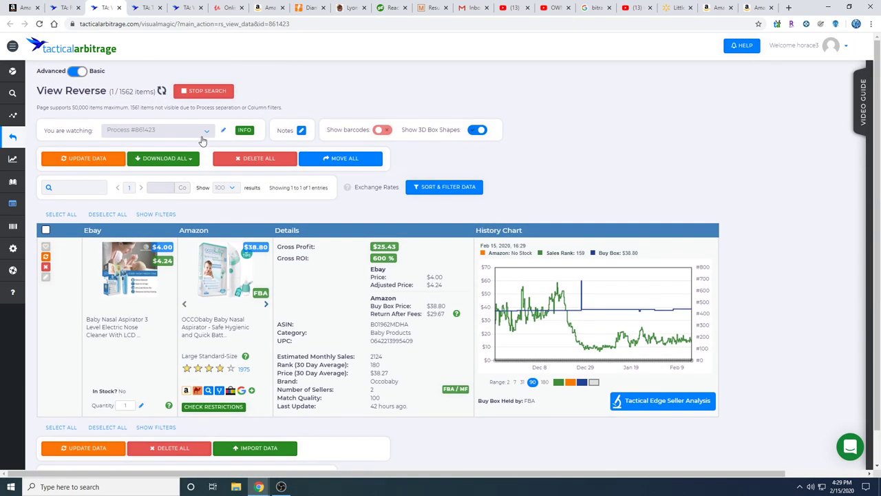
Return the results to Advanced view and open the eBay source listing for the baby nasal aspirator.
left_click(77, 72)
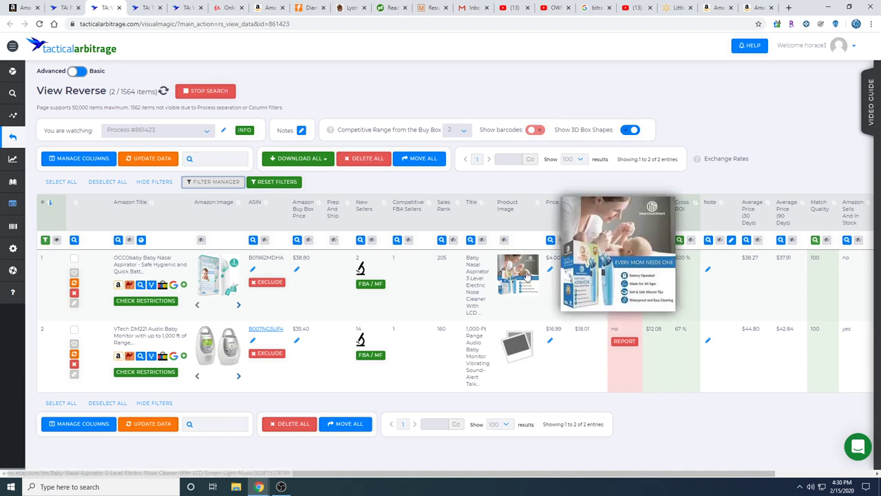
left_click(485, 275)
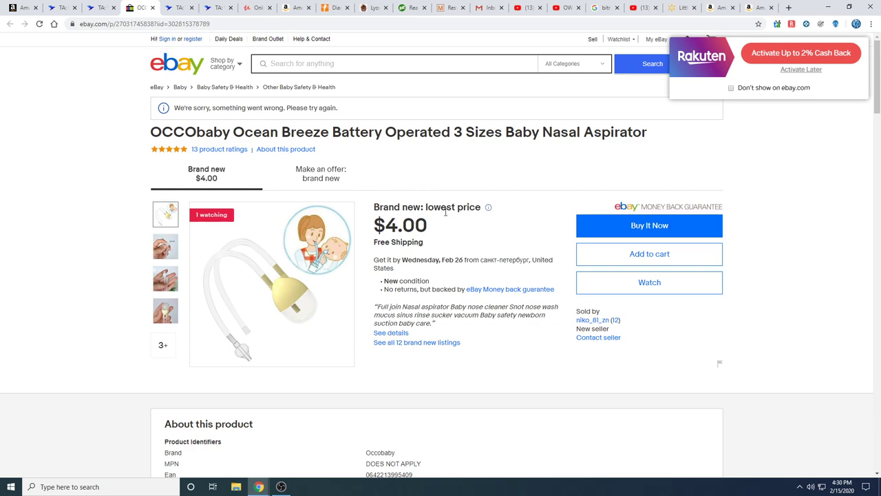
Review the baby nasal aspirator's eBay product details and related listings, and close the eBay page.
scroll(450, 232, "down", 1)
scroll(450, 232, "up", 1)
scroll(295, 156, "down", 5)
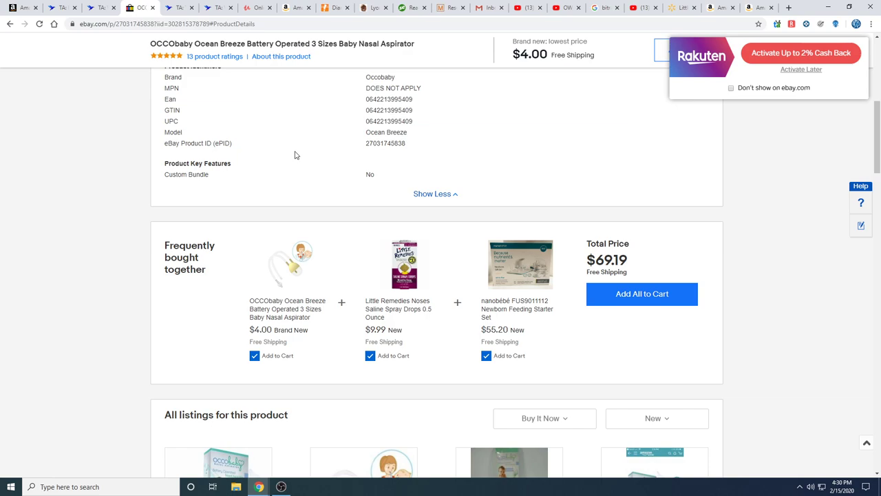
left_click(152, 7)
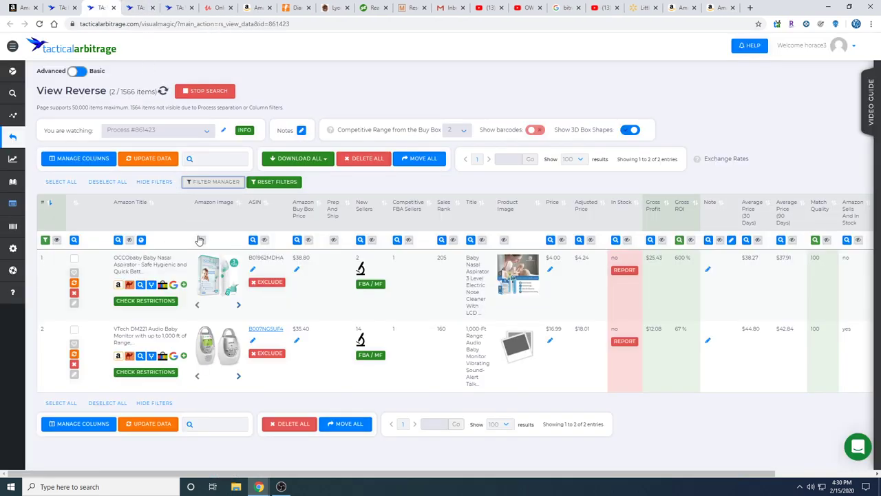
Open the eBay source listing for the VTech DM221 baby monitor, dismiss the Rakuten cash-back popup and examine the offer.
left_click(478, 355)
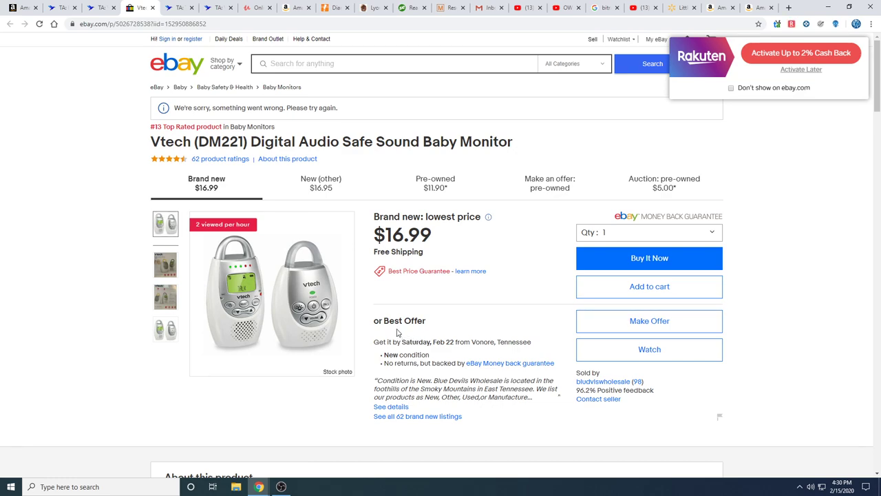
scroll(396, 332, "down", 1)
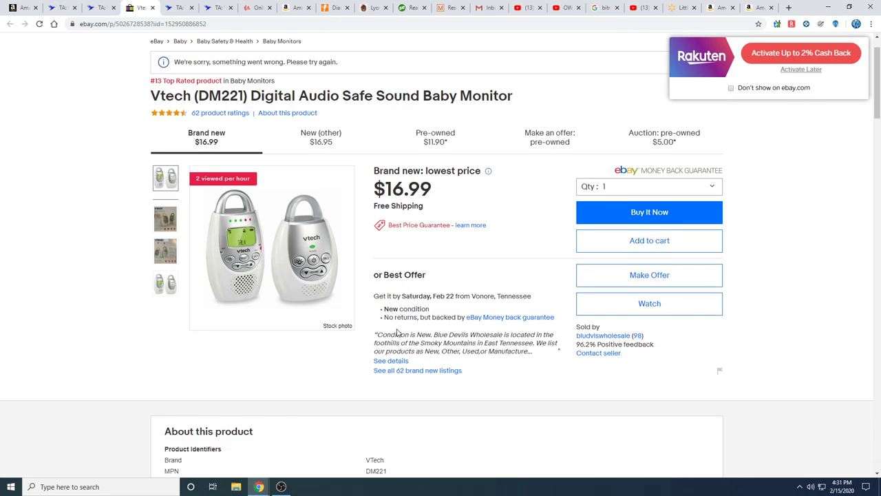
scroll(396, 332, "up", 1)
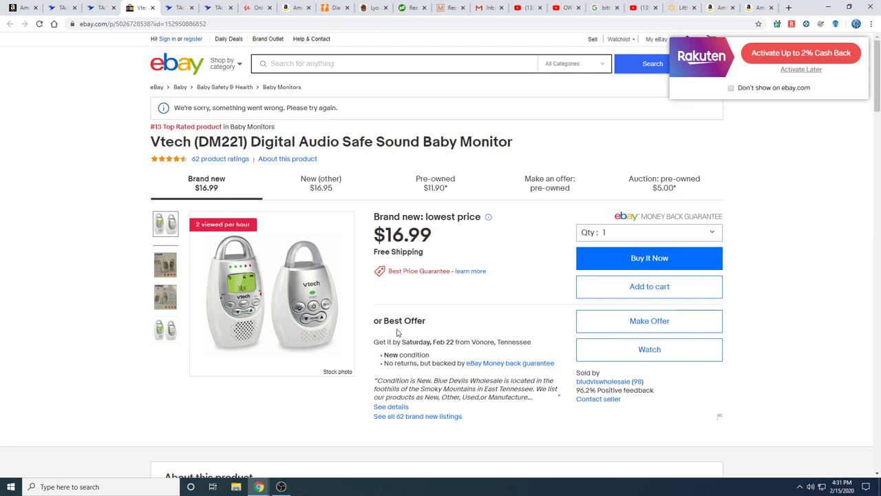
left_click(784, 71)
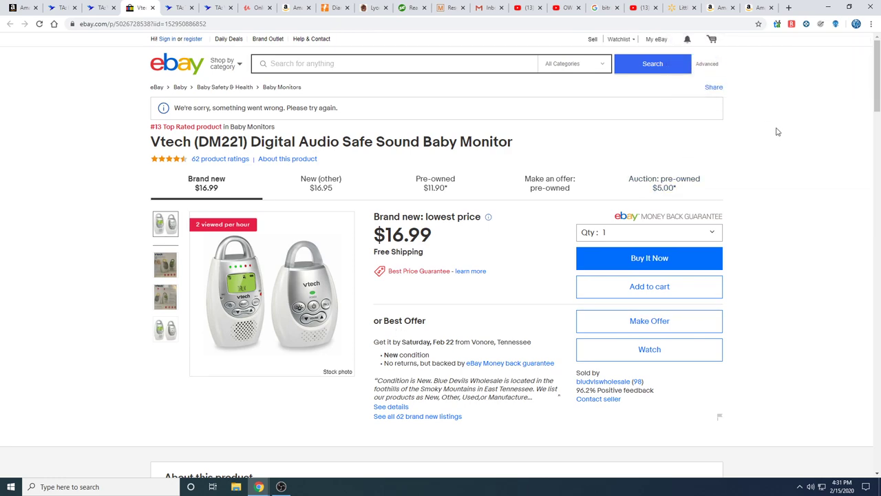
scroll(777, 131, "down", 10)
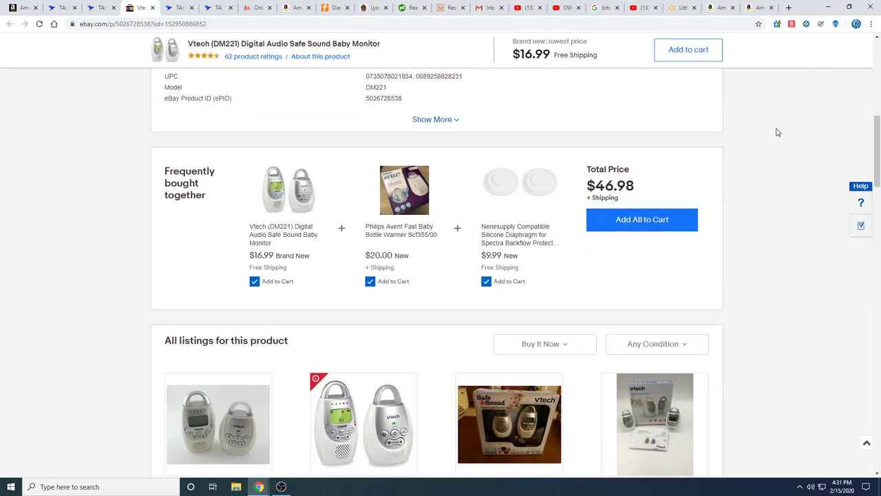
scroll(777, 131, "up", 7)
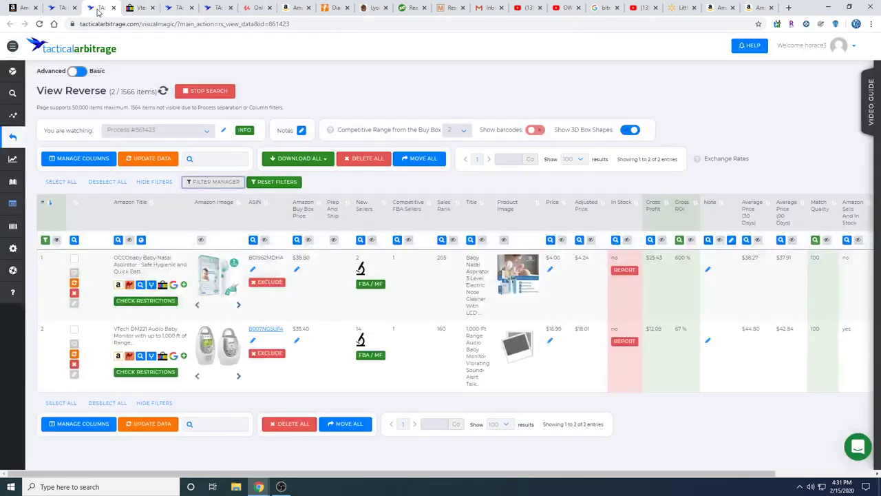
Return to Tactical Arbitrage's Reverse Product Search page and check the running search's progress.
left_click(102, 7)
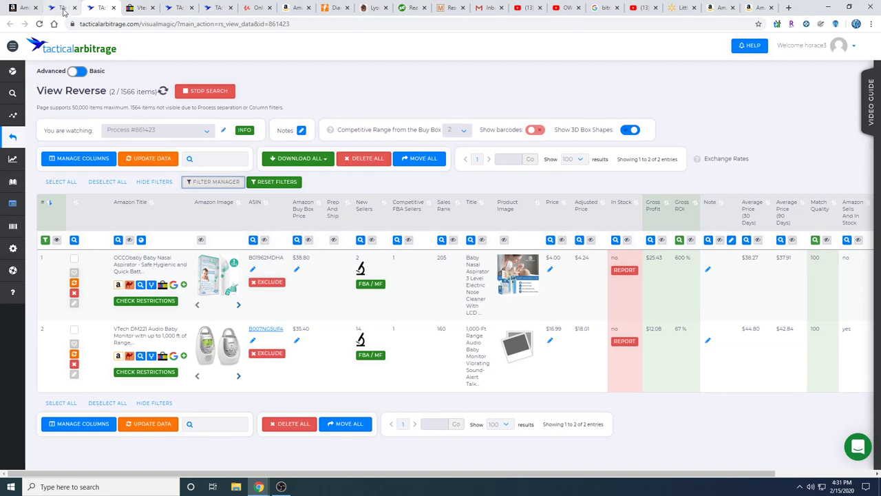
left_click(62, 8)
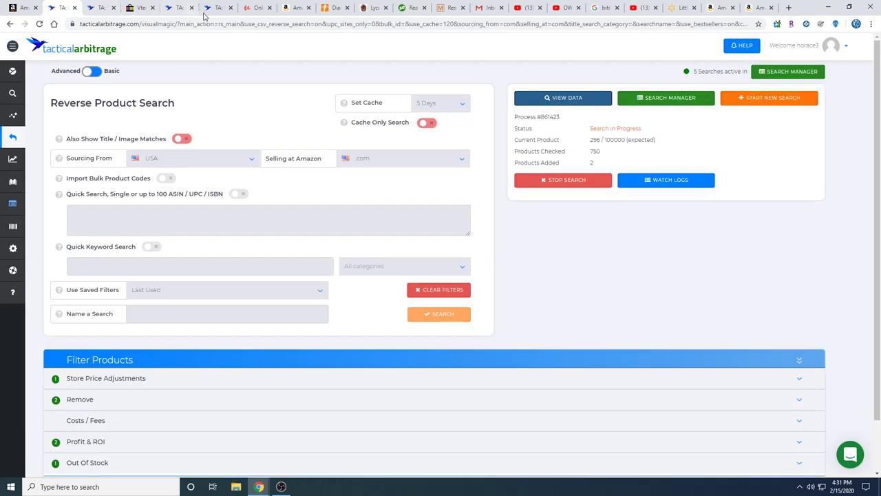
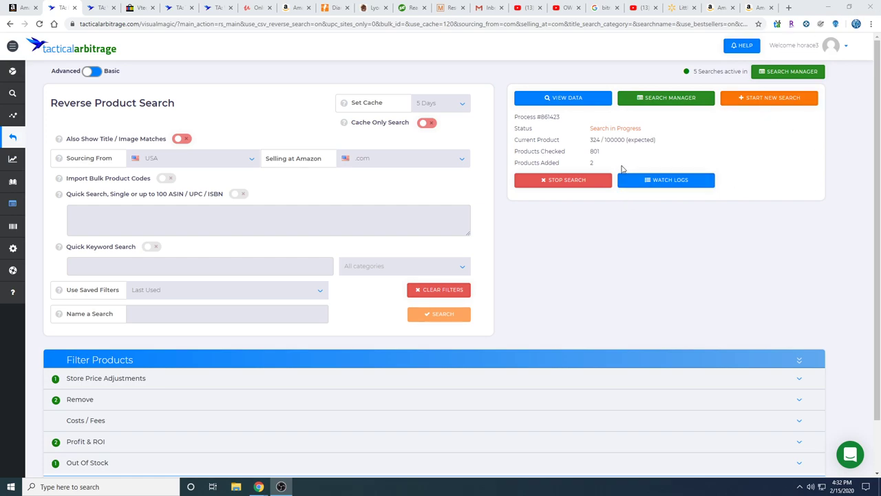
scroll(591, 219, "down", 1)
scroll(590, 219, "up", 1)
Close both Amazon Toy Story pages and return from Walmart's Little People set to its baby activity toys listing.
left_click(722, 9)
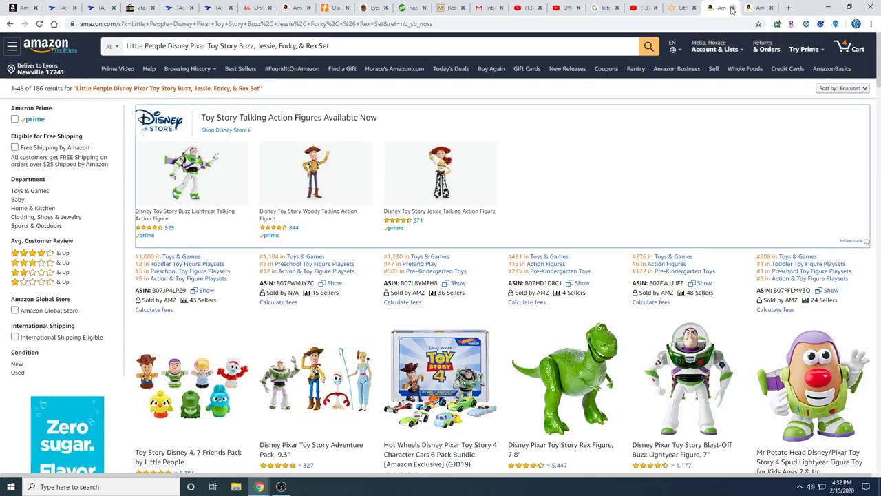
left_click(732, 8)
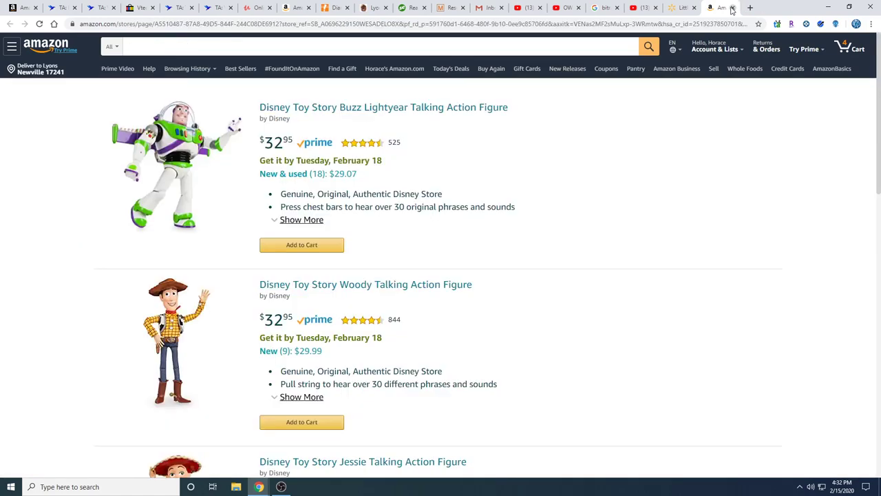
left_click(732, 8)
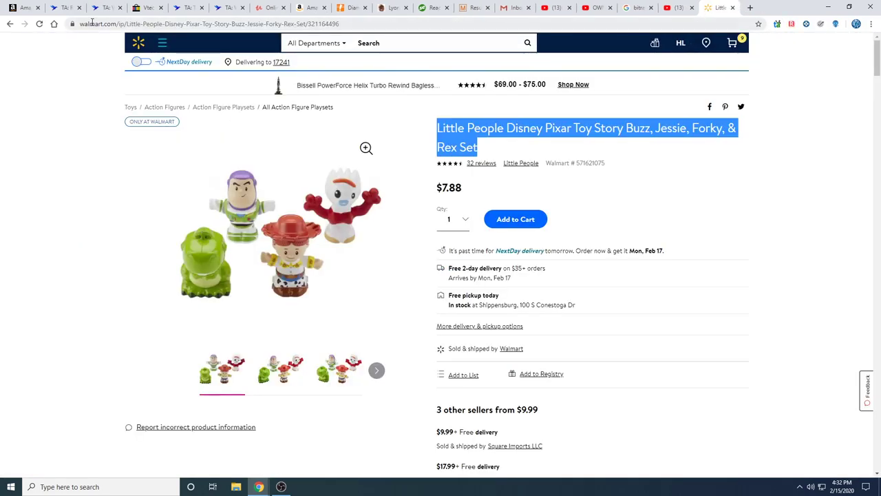
left_click(10, 24)
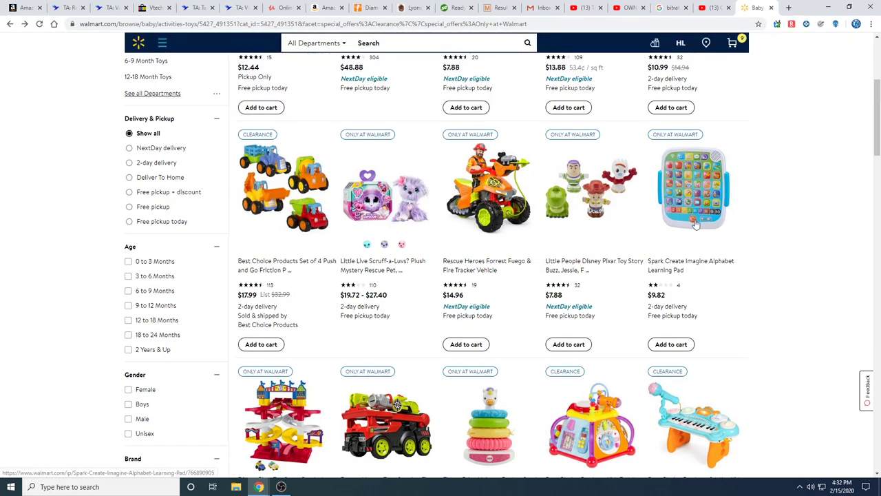
Open Walmart's Spark Create Imagine Alphabet Learning Pad page and copy the product title.
left_click(695, 268)
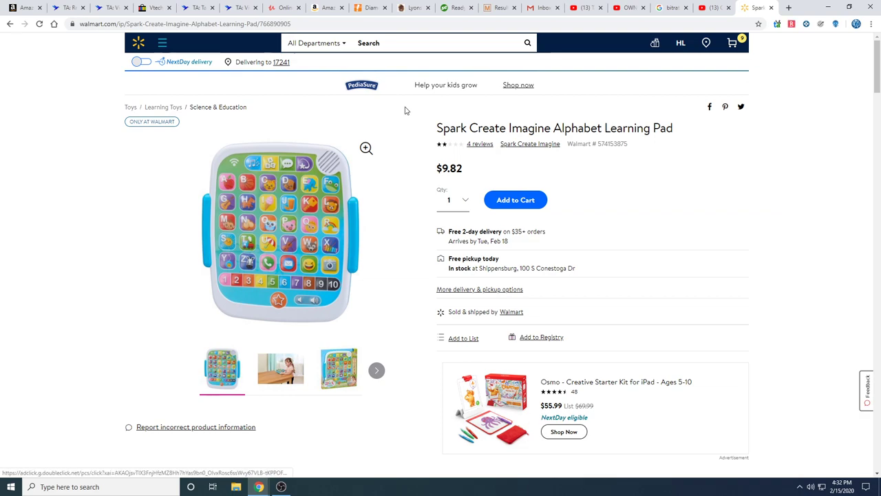
left_click_drag(437, 128, 662, 130)
key("ctrl+c")
right_click(661, 128)
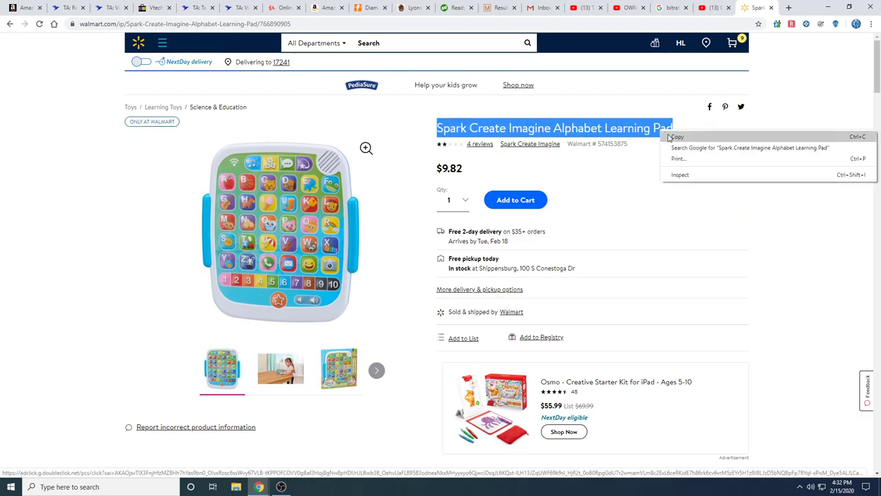
left_click(672, 137)
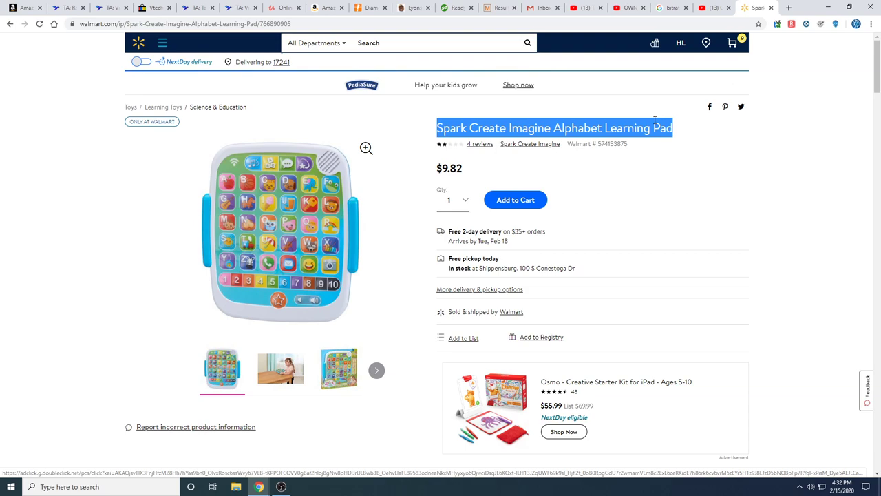
Reopen the closed Amazon page and search it for "Spark Create Imagine Alphabet Learning Pad".
right_click(790, 8)
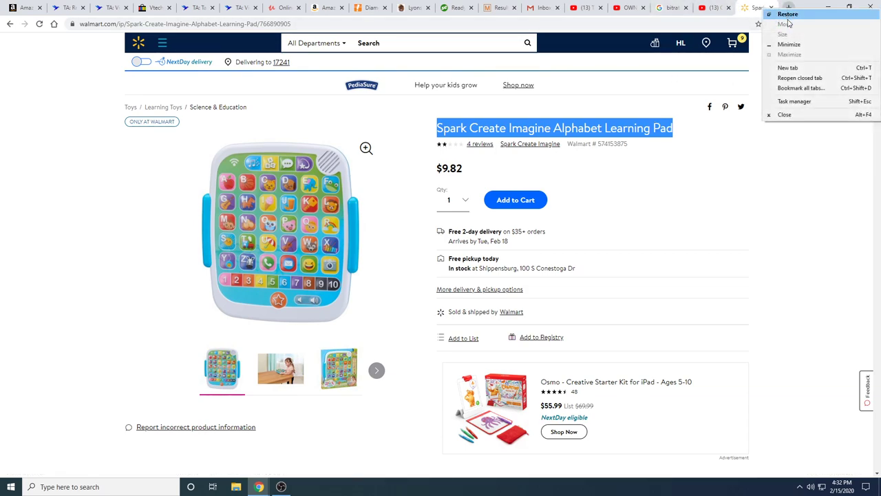
left_click(799, 79)
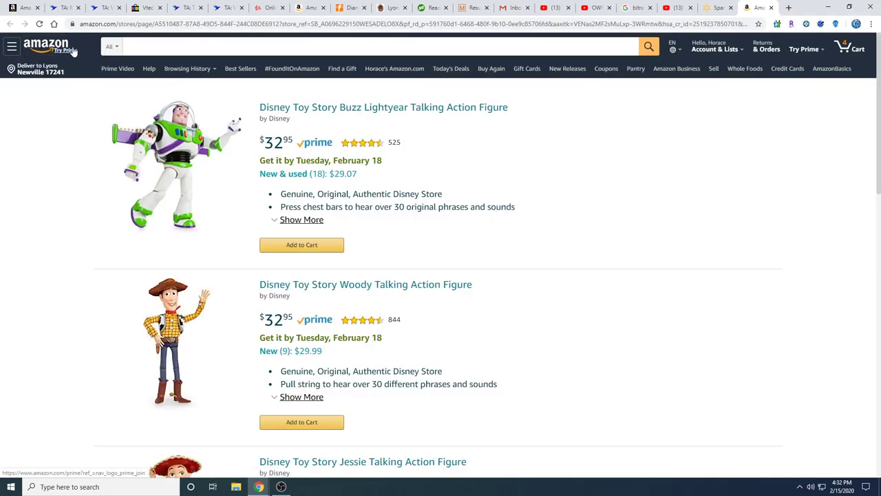
left_click(186, 45)
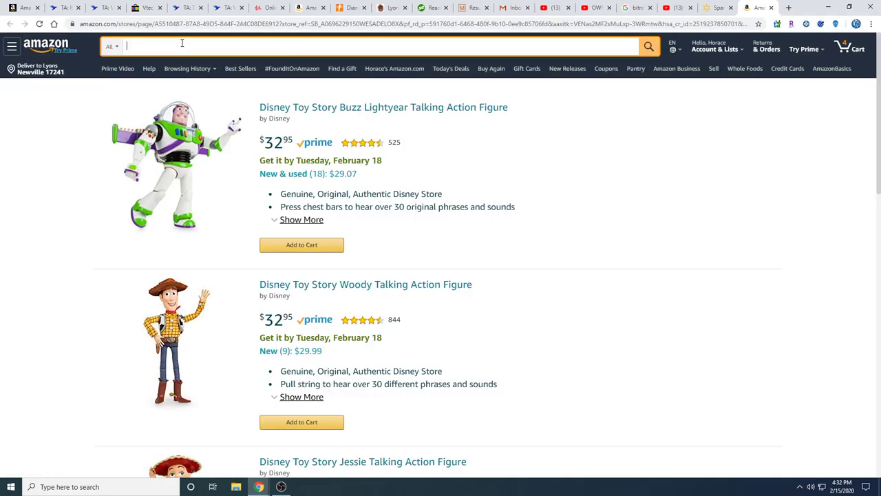
right_click(183, 44)
left_click(216, 114)
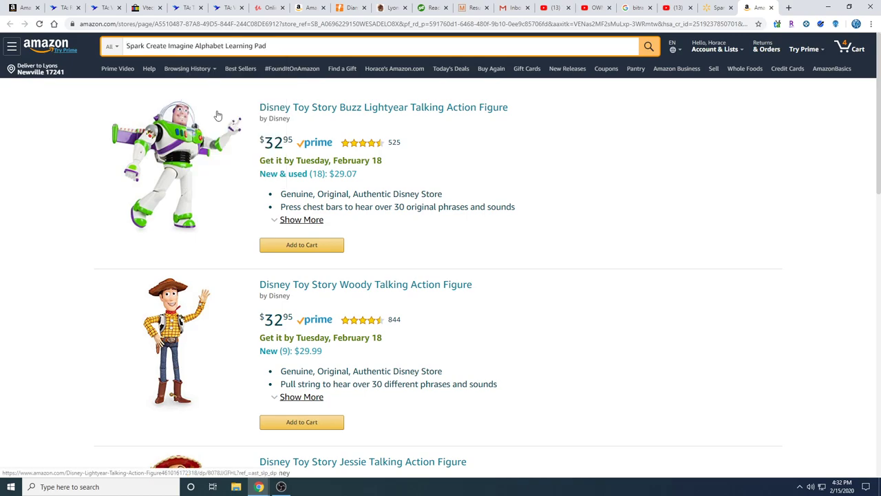
key("Return")
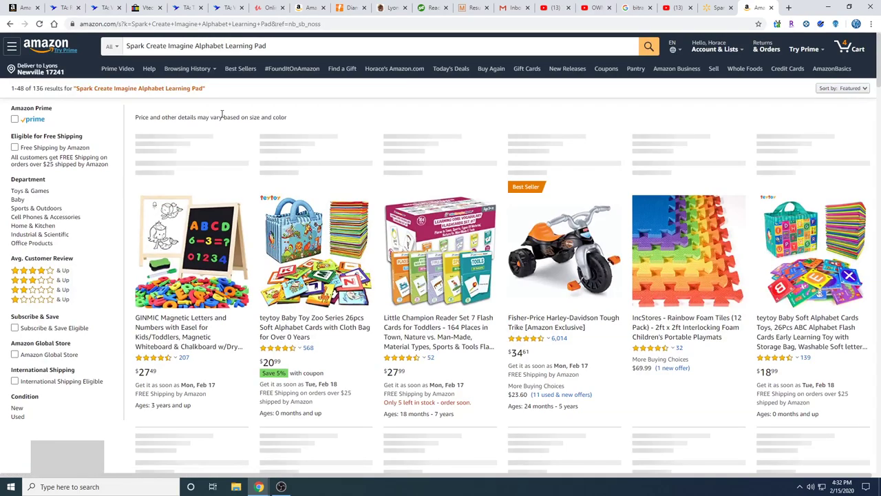
Look through the Amazon results for a matching learning pad and go back to Walmart's baby activity toys listing.
scroll(263, 134, "down", 2)
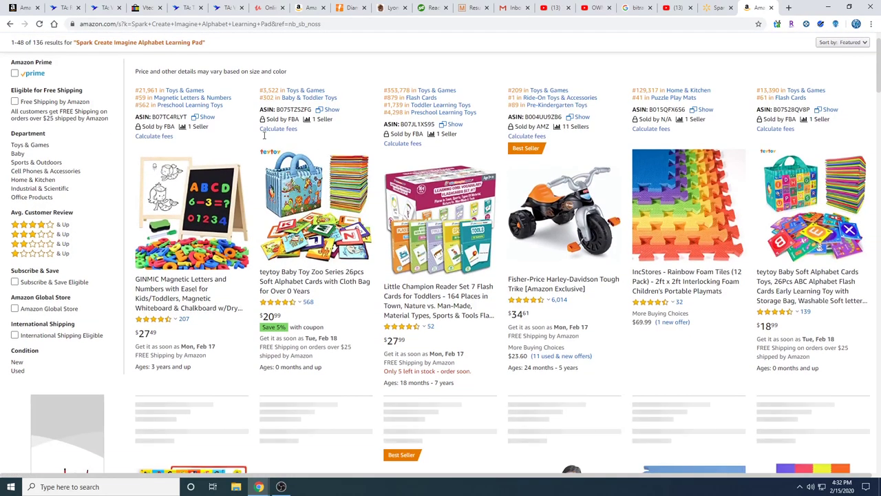
scroll(263, 135, "down", 7)
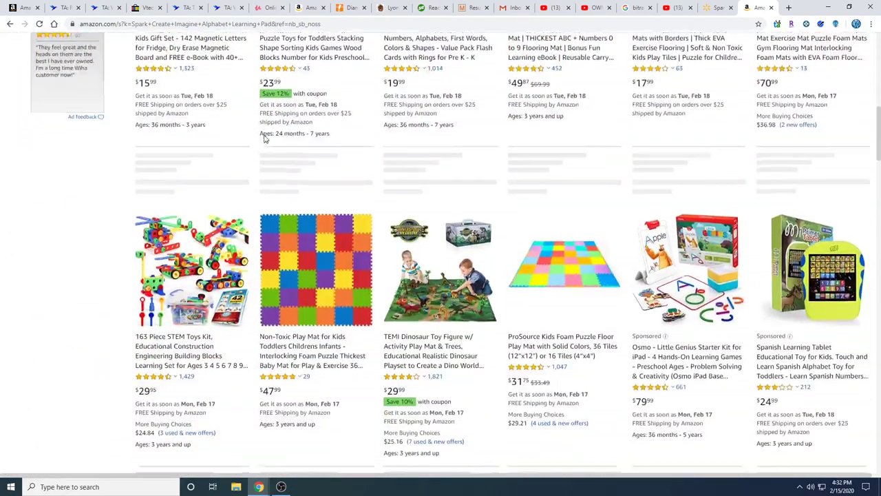
scroll(264, 138, "down", 1)
key("ctrl+shift+Tab")
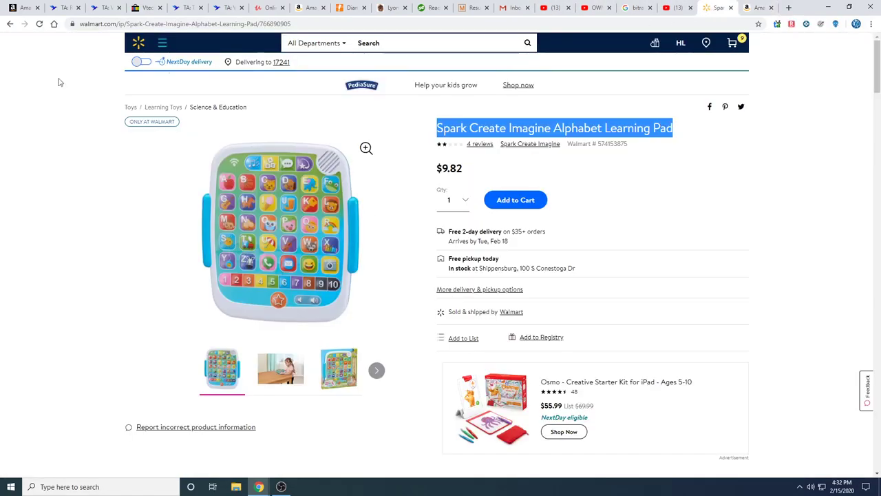
left_click(10, 24)
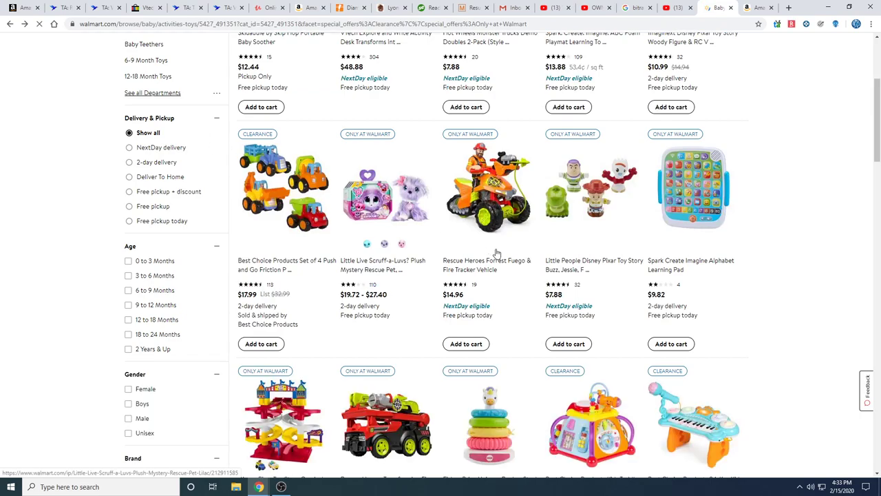
Open Walmart's Rescue Heroes Forrest Fuego & Fire Tracker Vehicle page and copy the product title.
scroll(397, 276, "down", 2)
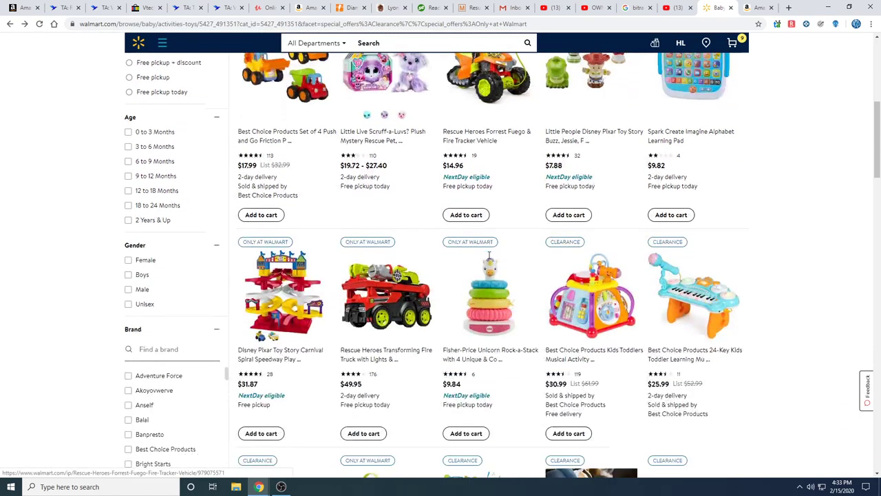
scroll(486, 258, "up", 2)
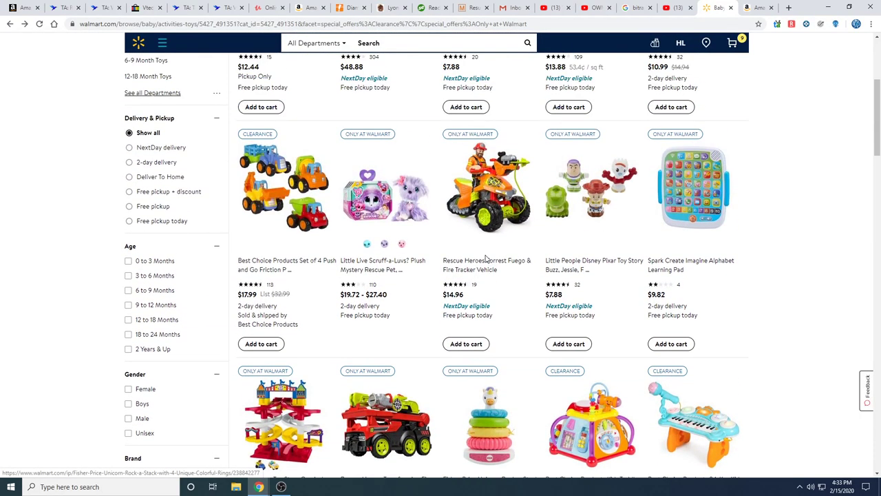
left_click(485, 260)
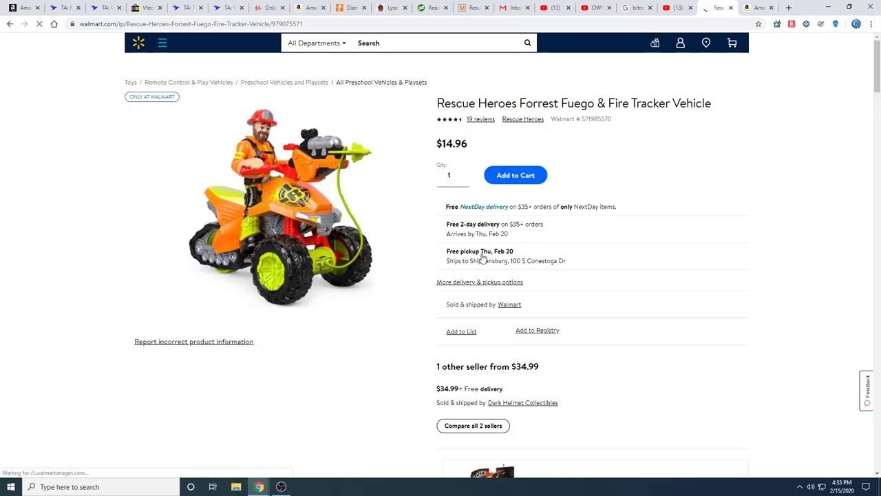
triple_click(471, 120)
right_click(474, 119)
left_click(482, 124)
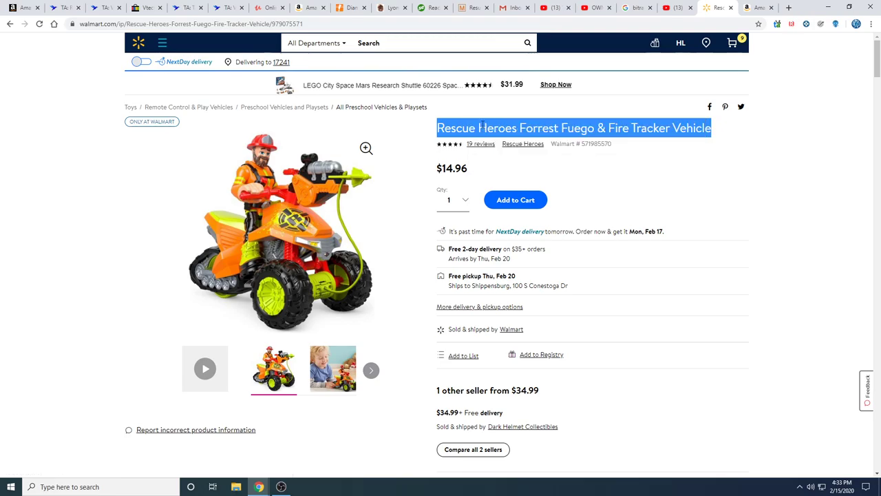
Search Amazon for "Rescue Heroes Forrest Fuego & Fire Tracker Vehicle" and compare the results with Walmart's product page.
left_click(758, 7)
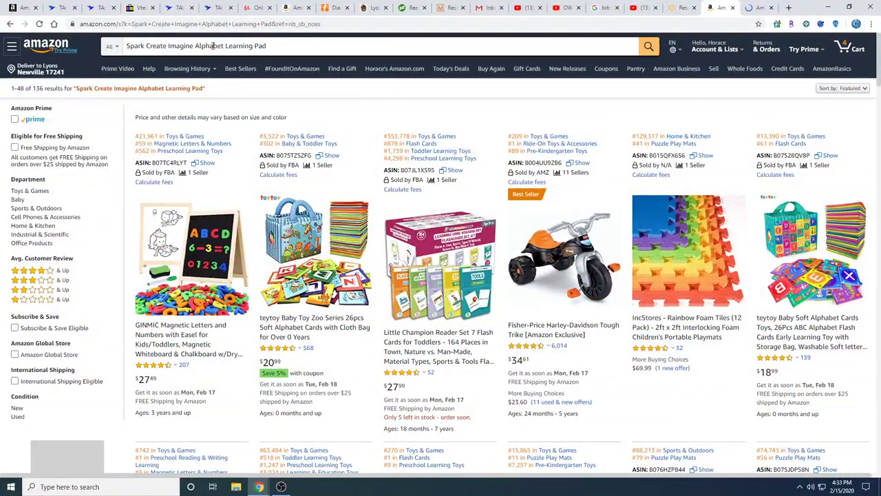
triple_click(213, 46)
right_click(214, 47)
left_click(244, 90)
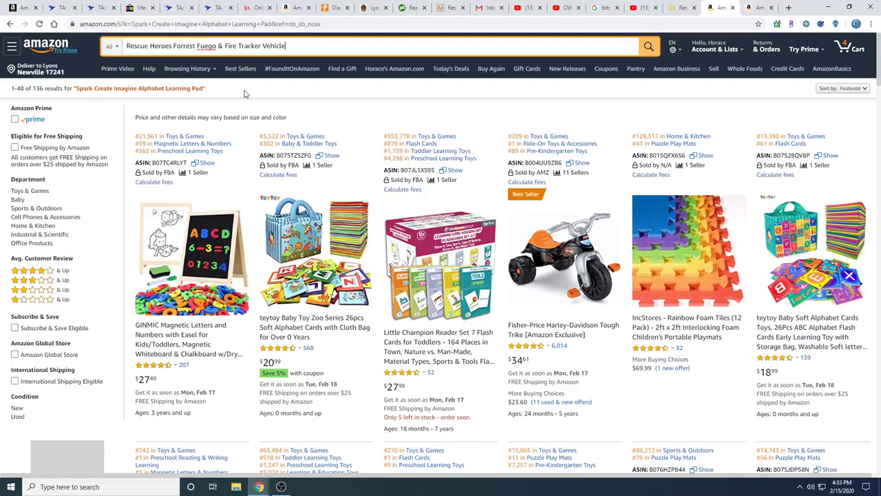
left_click(648, 47)
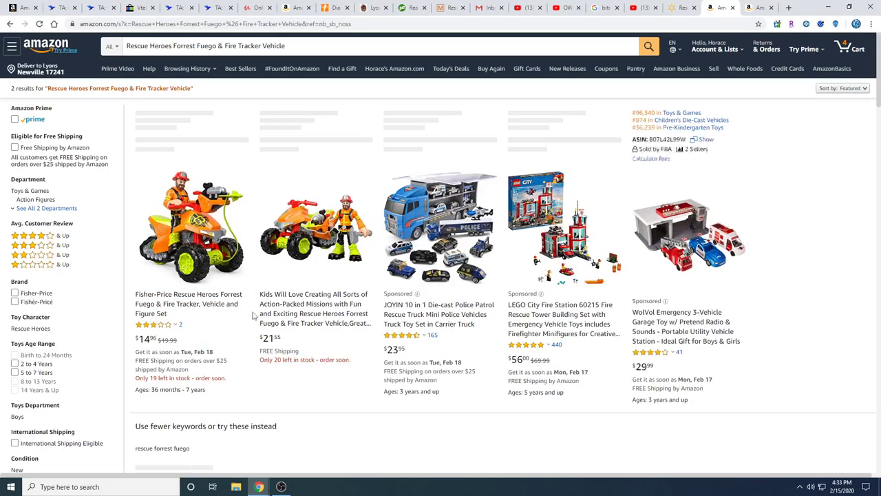
left_click(679, 8)
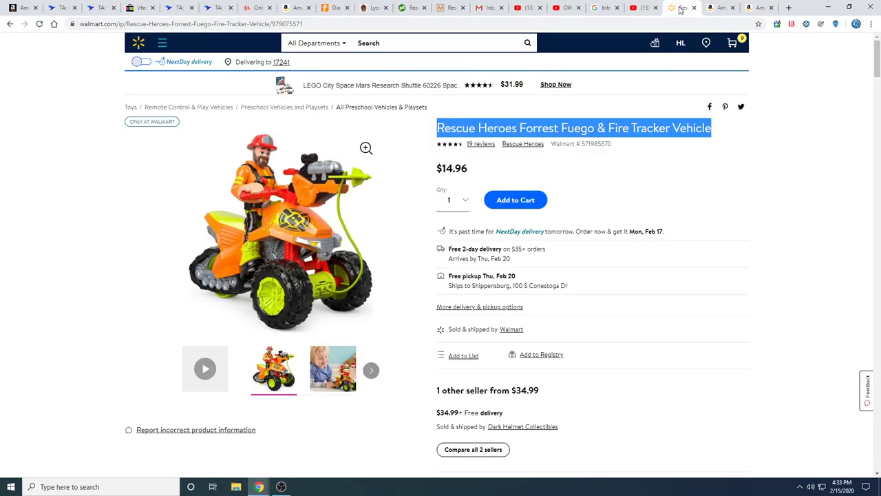
Compare Walmart's Rescue Heroes vehicle with the Amazon results again and close the leftover Amazon ABC Magnets page.
left_click(720, 8)
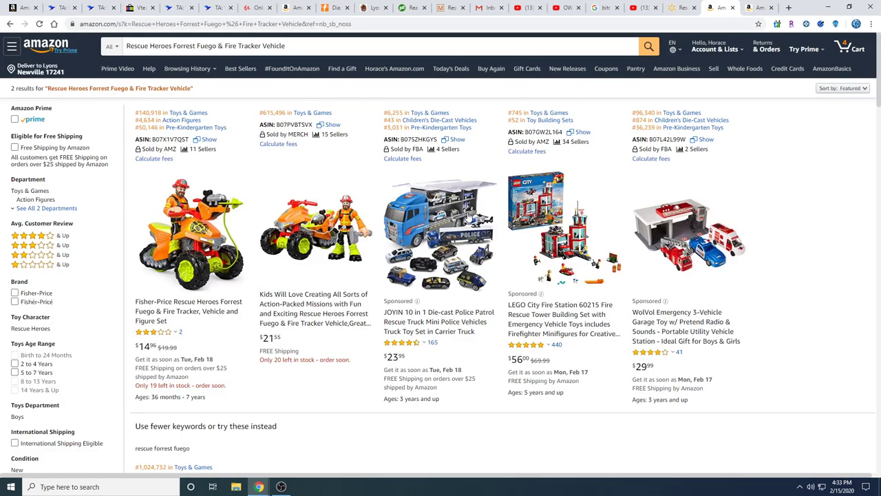
left_click(679, 8)
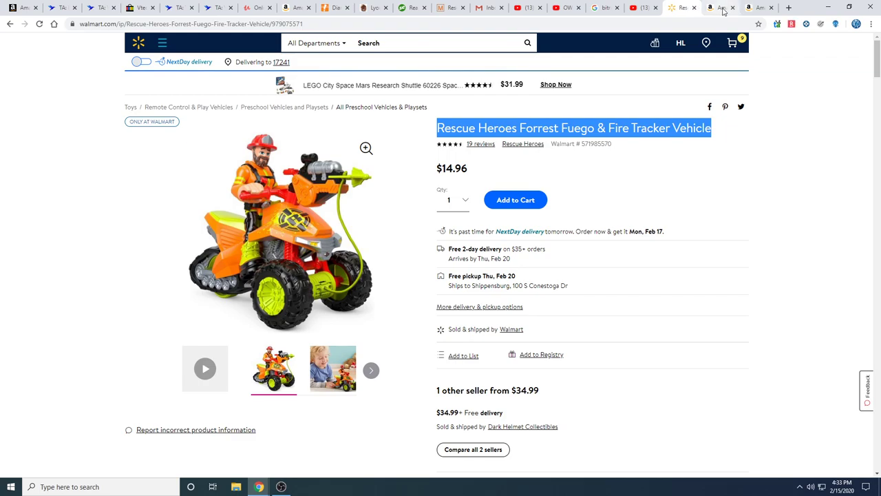
left_click(756, 8)
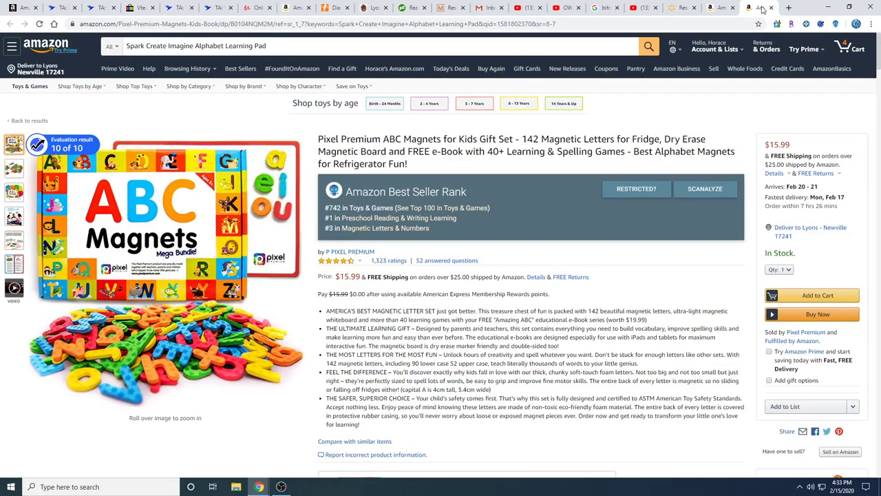
left_click(771, 8)
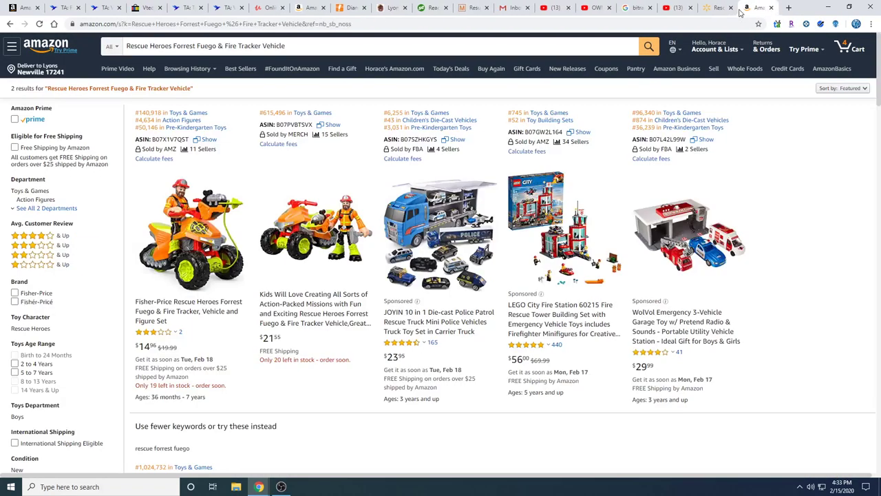
left_click(682, 7)
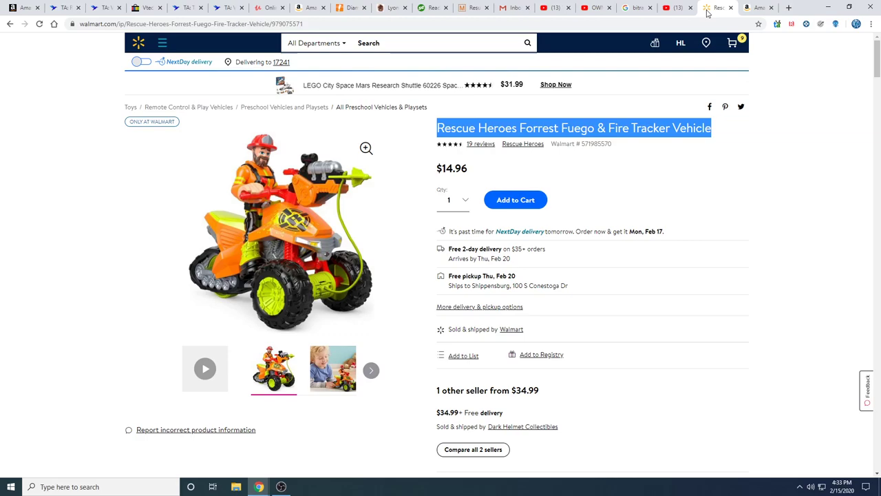
Switch to the Tactical Arbitrage pages and close the leftover Vtech product page among them.
left_click(59, 9)
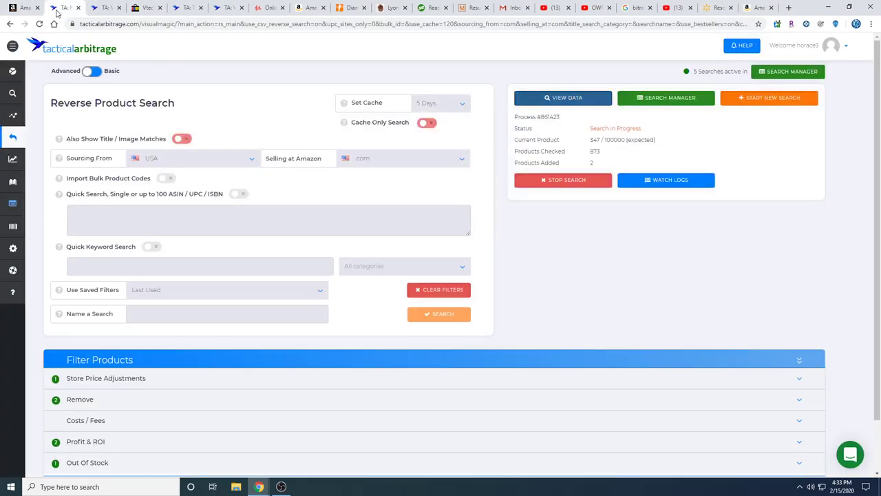
left_click(146, 7)
left_click(159, 7)
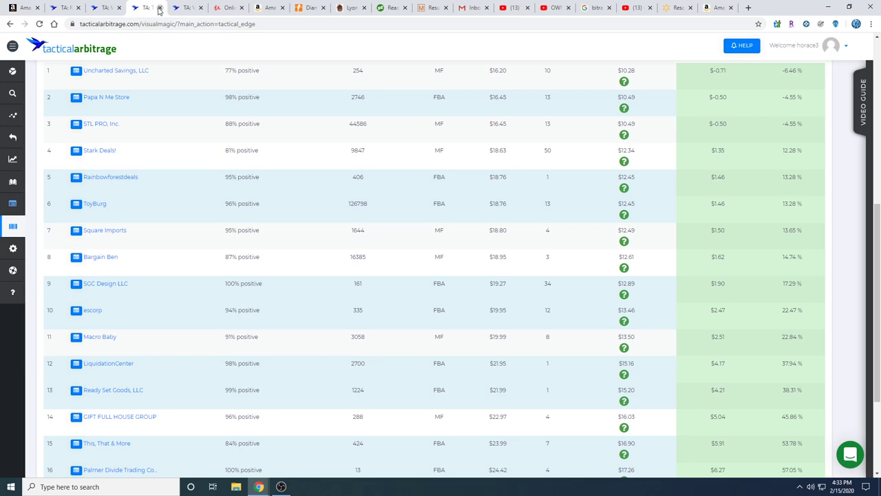
left_click(678, 8)
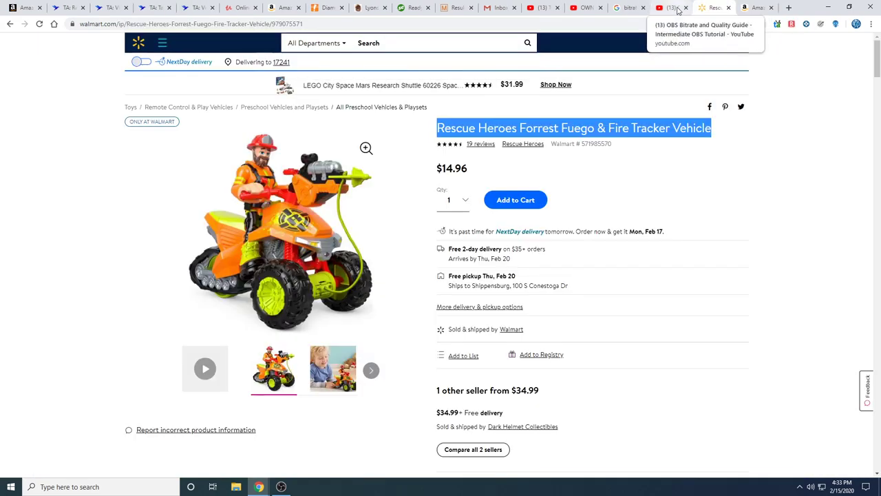
Close the Tactical Edge page and both View Reverse pages, and return to the Reverse Product Search page.
left_click(112, 8)
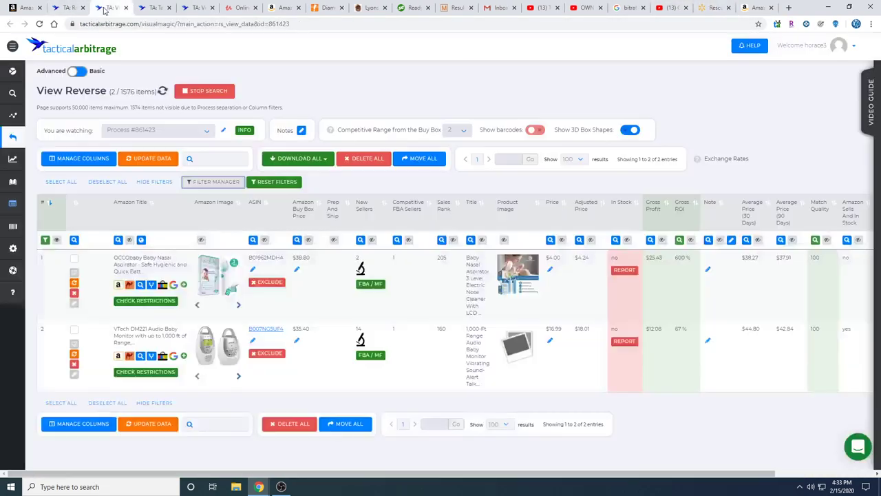
left_click(148, 9)
left_click(170, 9)
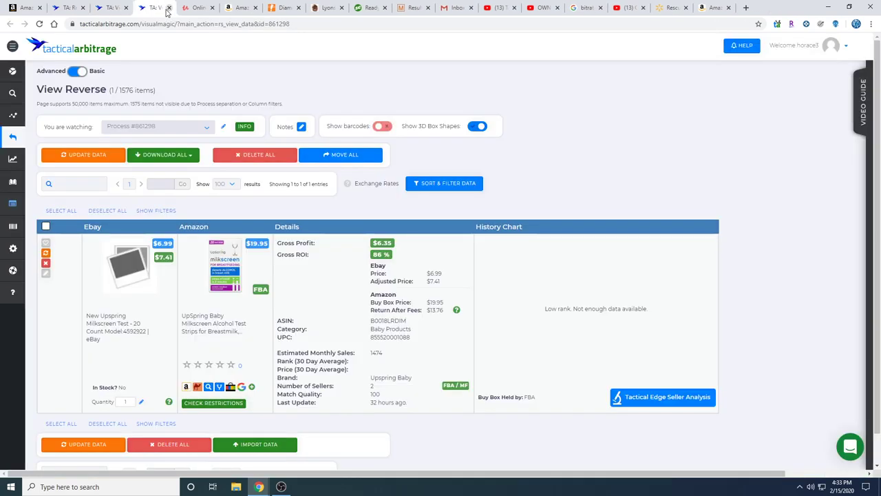
left_click(170, 9)
left_click(114, 9)
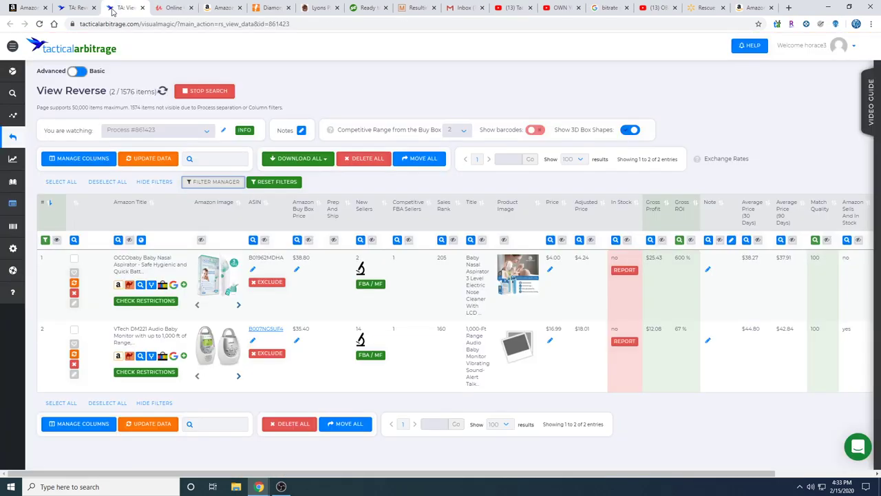
left_click(141, 8)
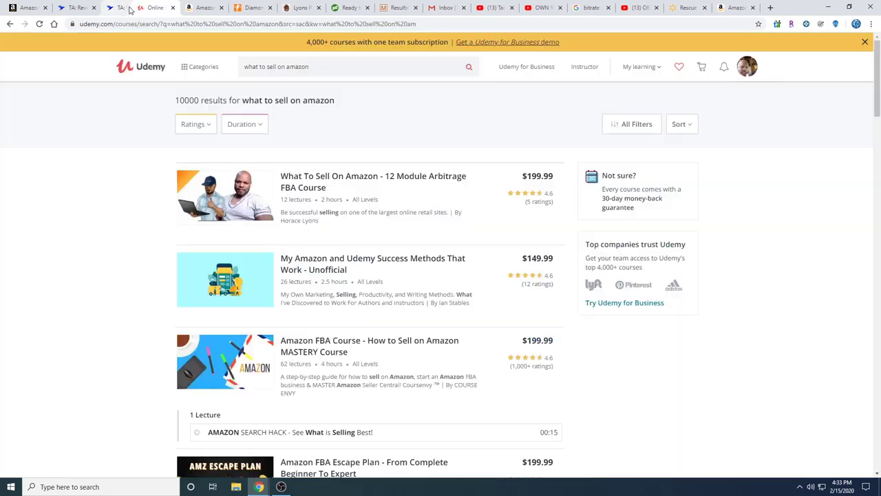
left_click(77, 8)
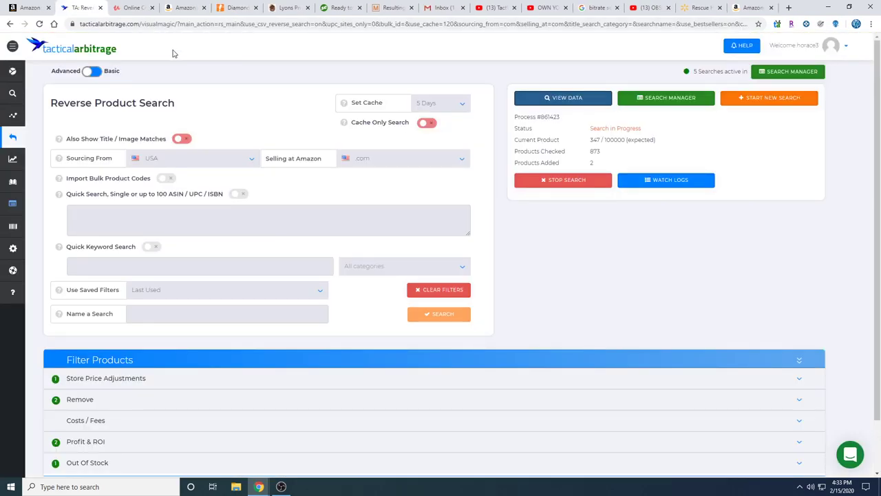
View the data of the queued Home & Kitchen reverse search from the Search Manager and show it in Basic mode.
left_click(788, 72)
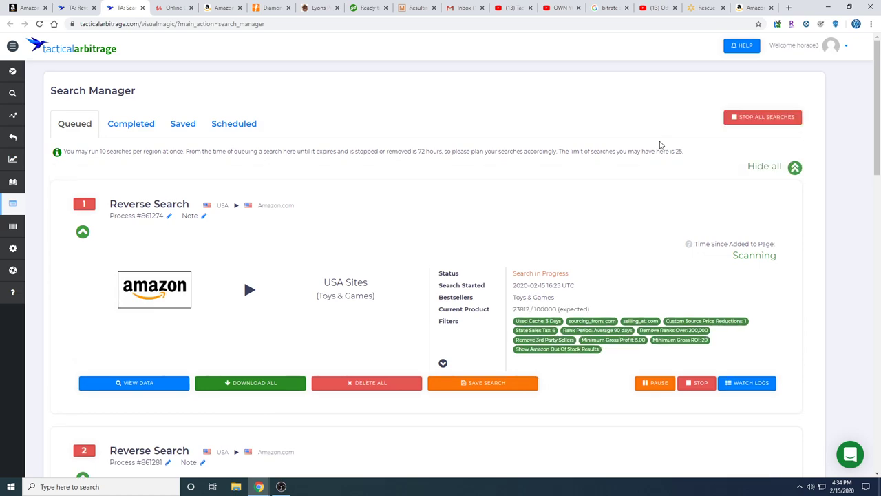
scroll(660, 144, "down", 1)
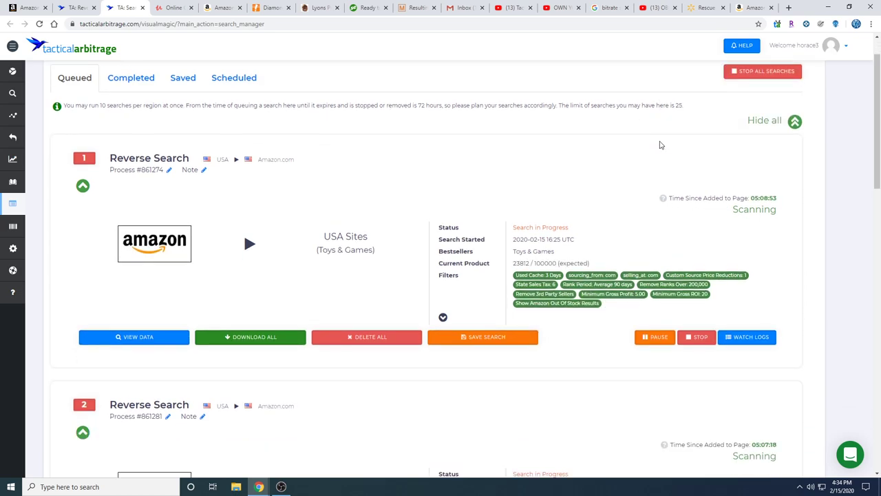
scroll(660, 145, "down", 5)
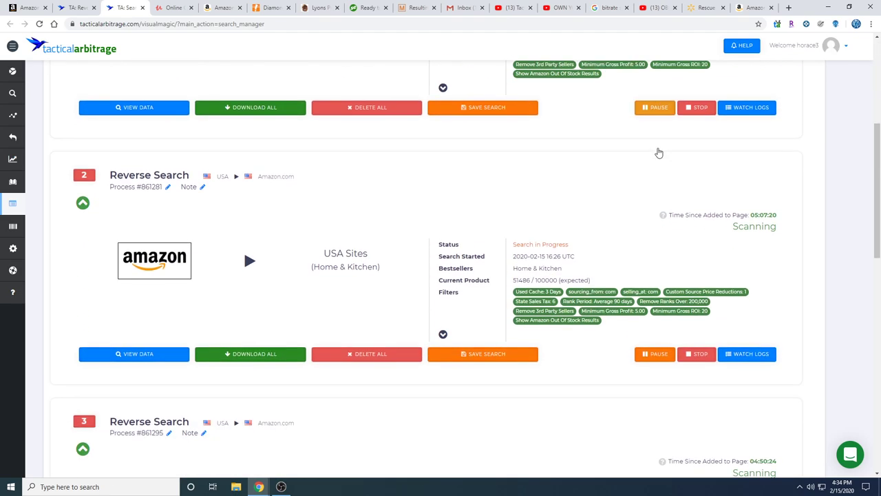
scroll(659, 152, "down", 4)
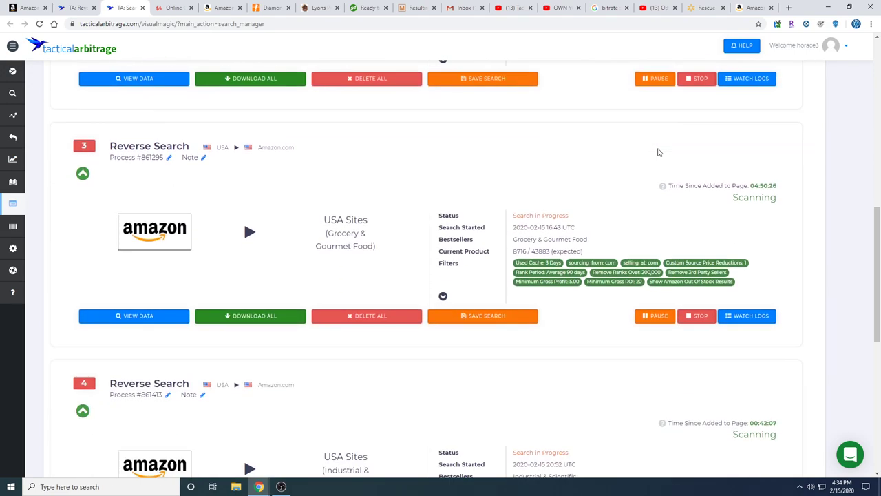
scroll(658, 152, "up", 4)
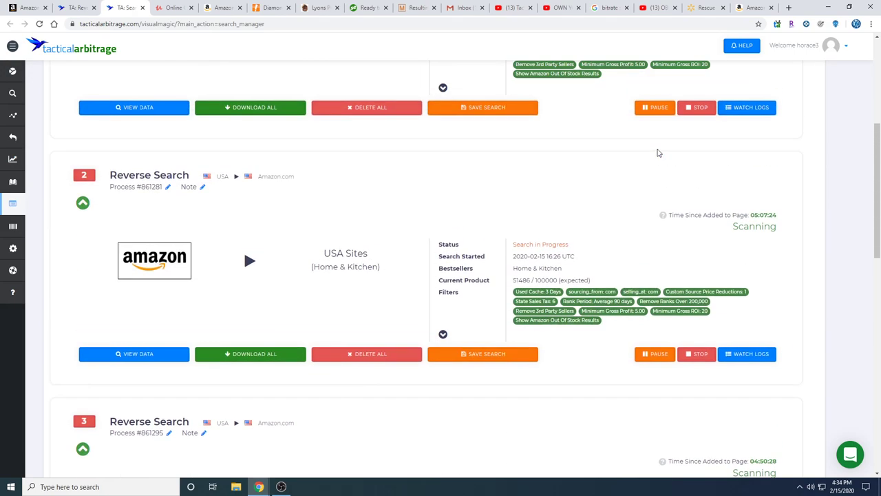
scroll(658, 152, "down", 1)
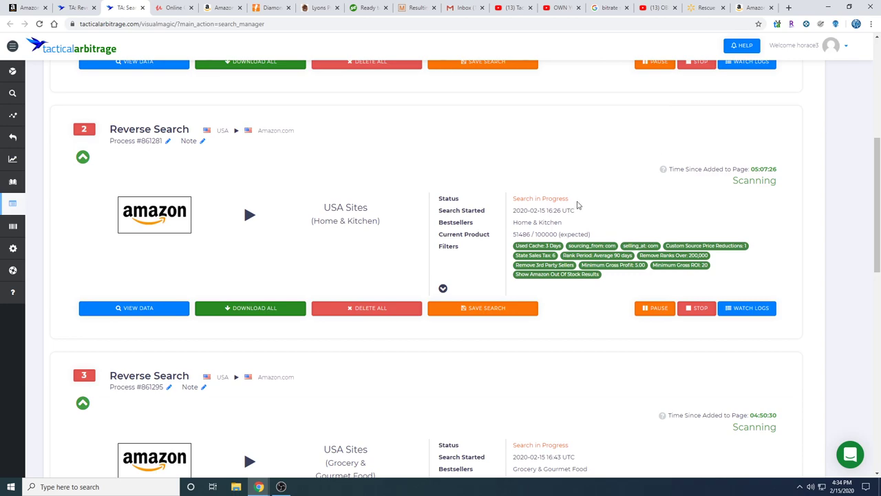
left_click(132, 311)
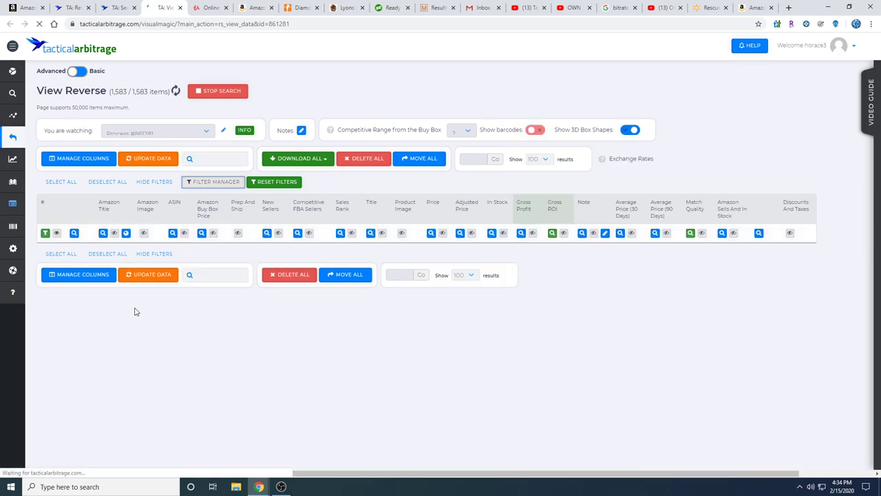
scroll(135, 312, "down", 1)
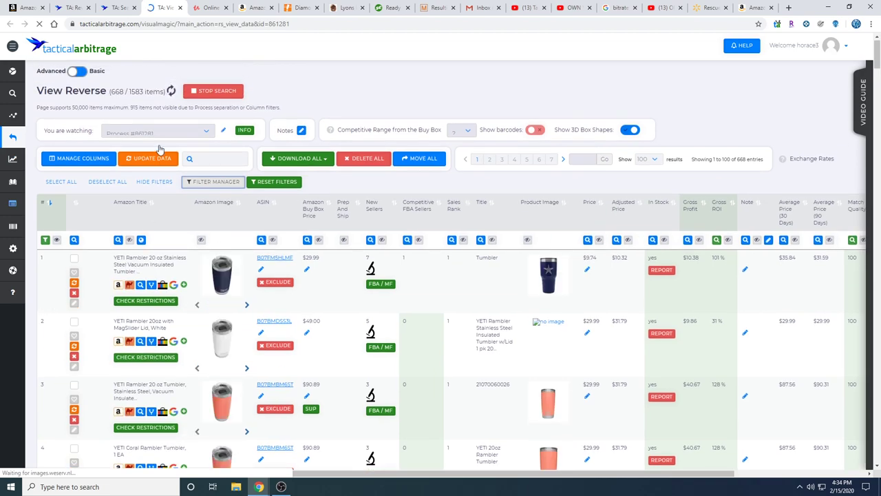
left_click(79, 72)
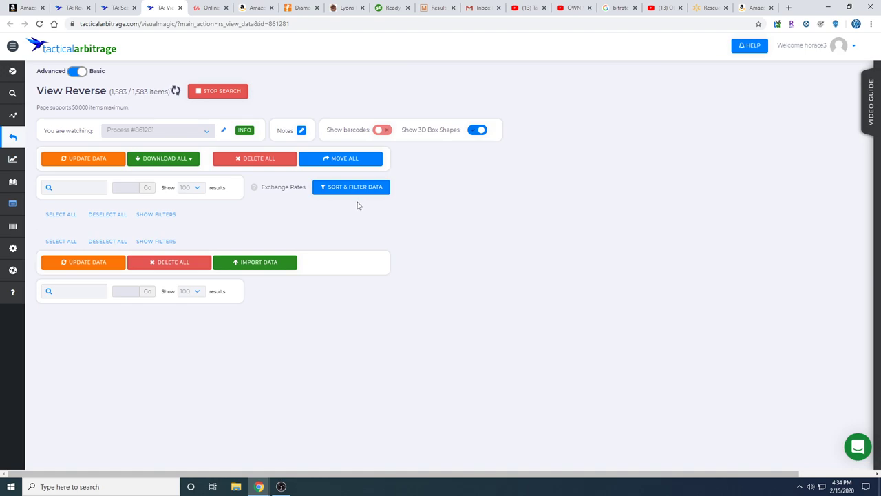
Examine the Home & Kitchen matches for their source stores, prices, gross profit, ROI and history charts.
scroll(357, 205, "down", 3)
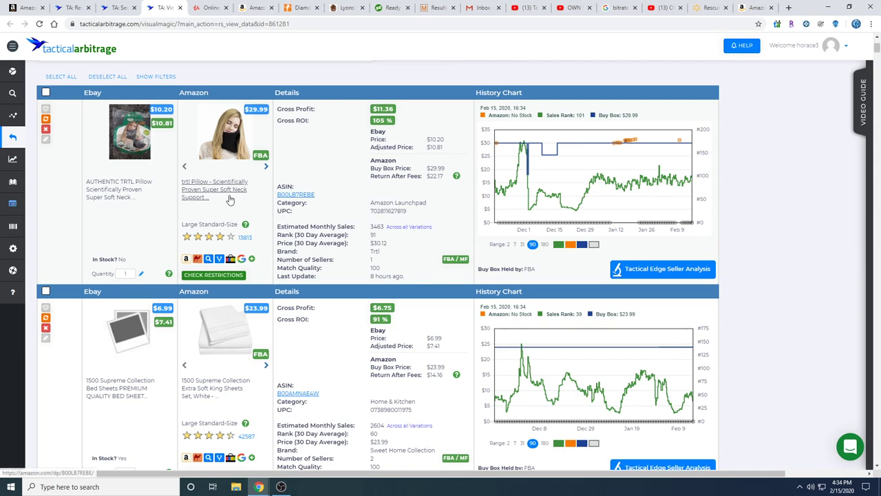
scroll(232, 199, "down", 2)
scroll(232, 199, "down", 1)
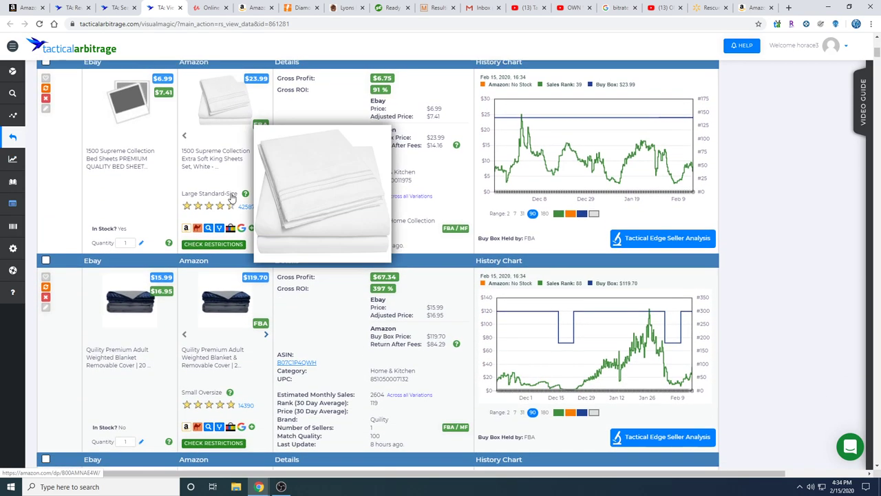
scroll(255, 206, "down", 2)
scroll(255, 206, "down", 2)
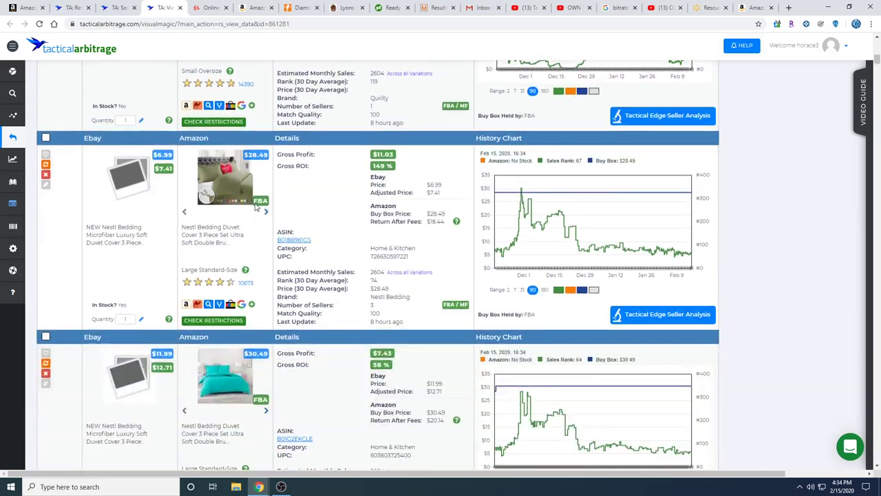
scroll(256, 207, "up", 6)
scroll(261, 199, "up", 1)
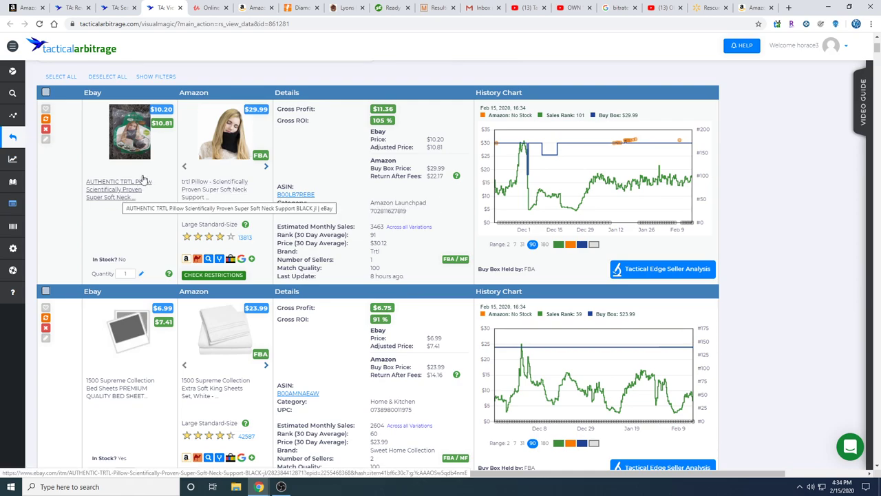
scroll(122, 259, "down", 4)
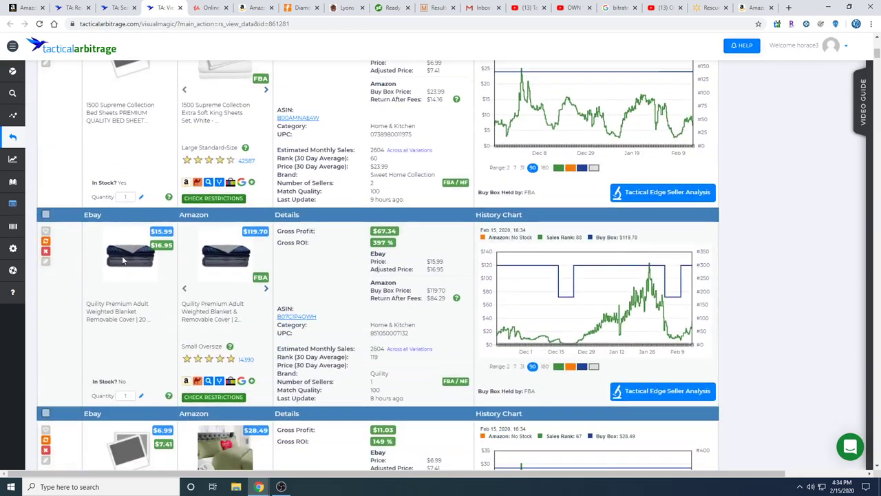
scroll(122, 256, "down", 10)
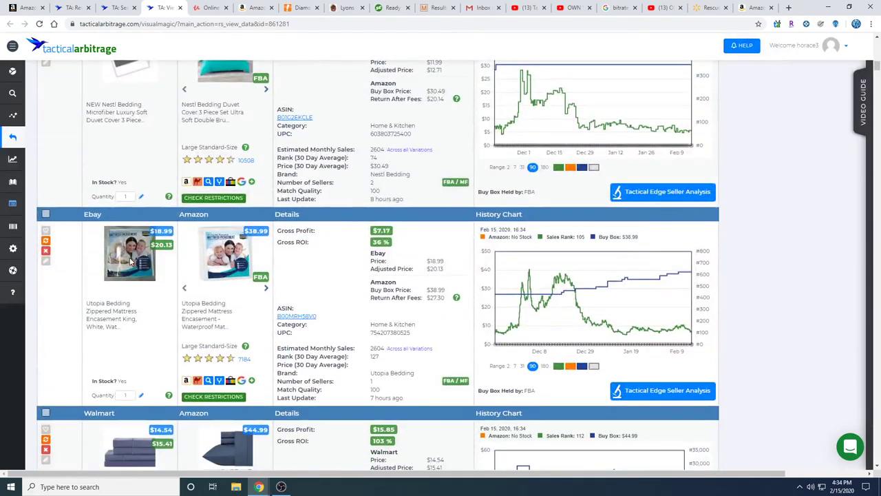
scroll(130, 260, "up", 15)
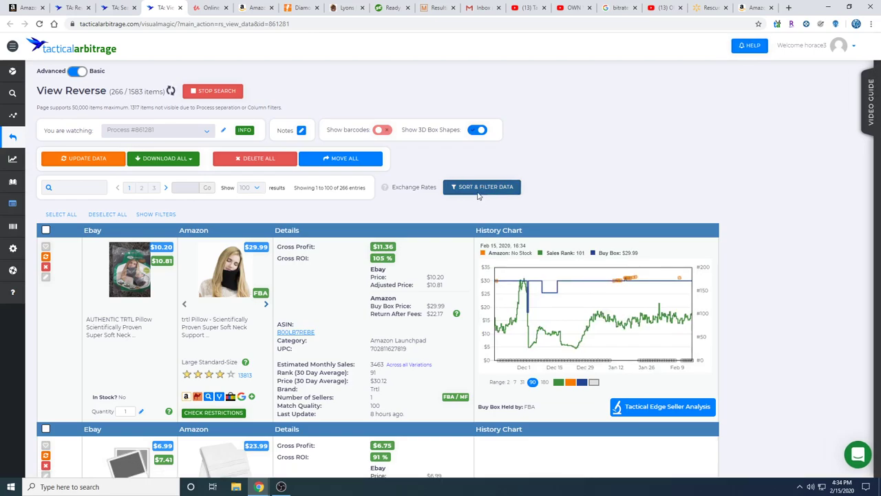
Deselect ebay.com as a source in the Sort & Filter Data settings of the Home & Kitchen results.
left_click(482, 188)
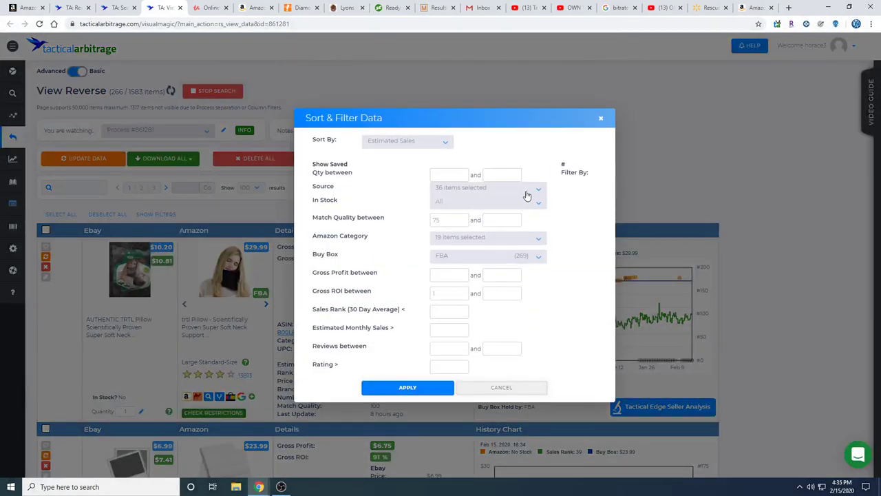
left_click(530, 194)
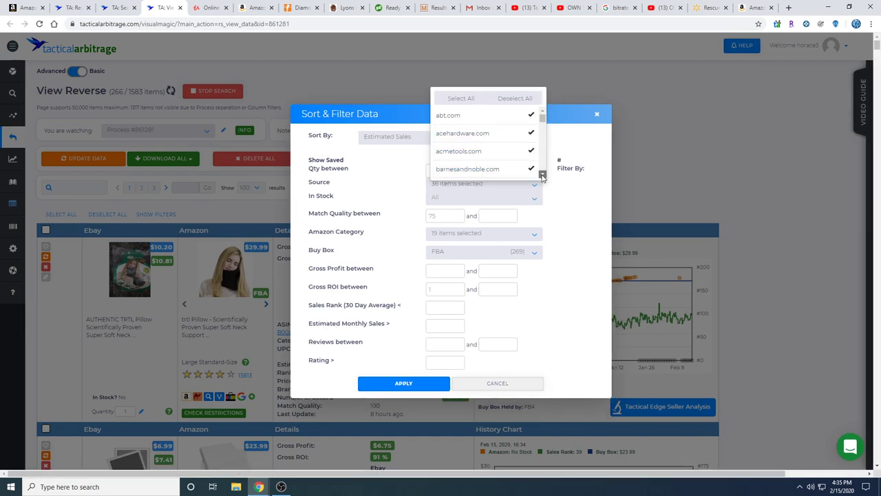
left_click(542, 176)
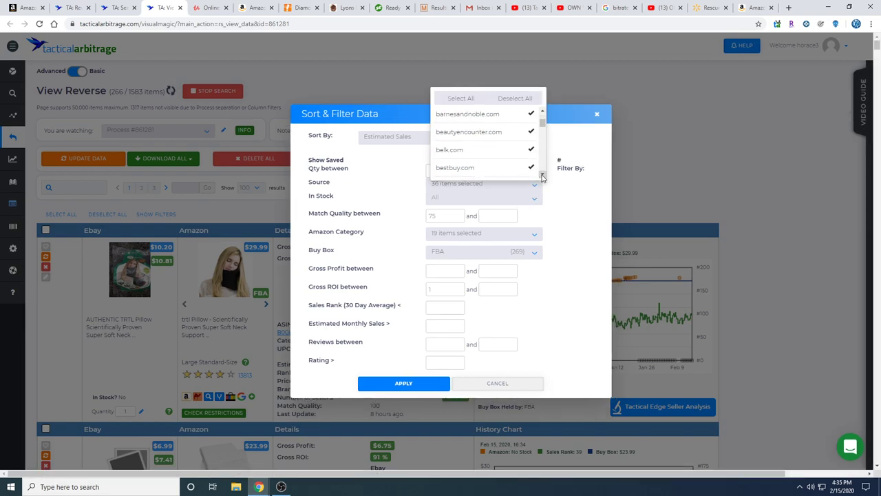
left_click(543, 177)
left_click(542, 177)
left_click(542, 176)
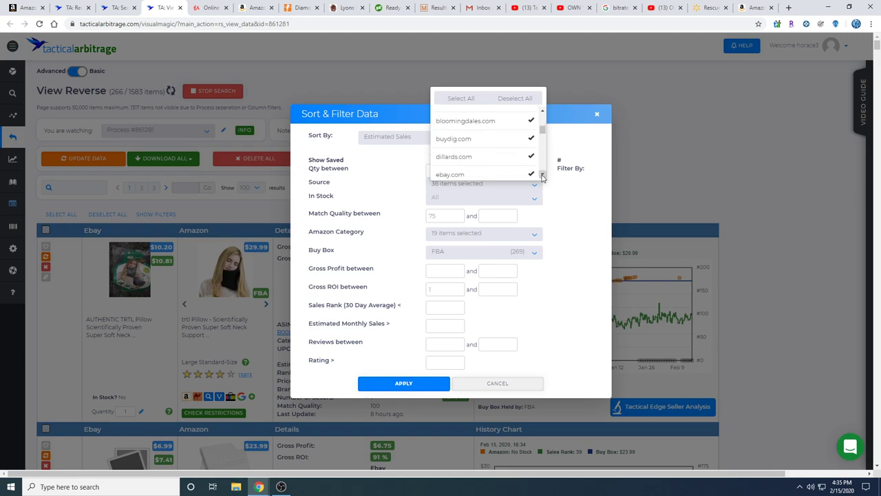
left_click(542, 176)
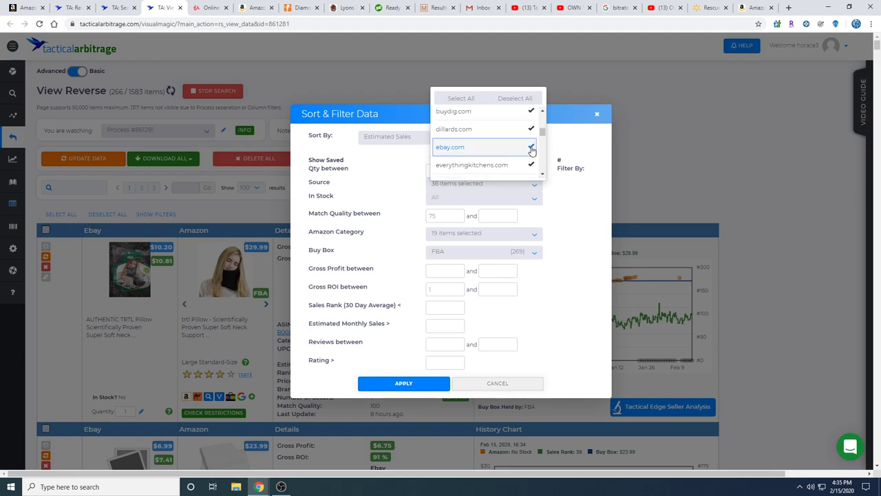
left_click(531, 149)
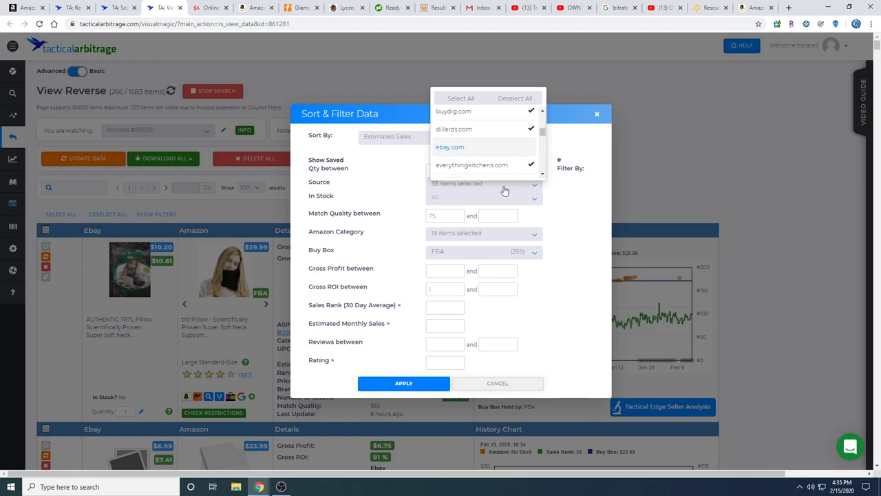
Apply the source filter that leaves ebay.com out of the Home & Kitchen results.
left_click(403, 384)
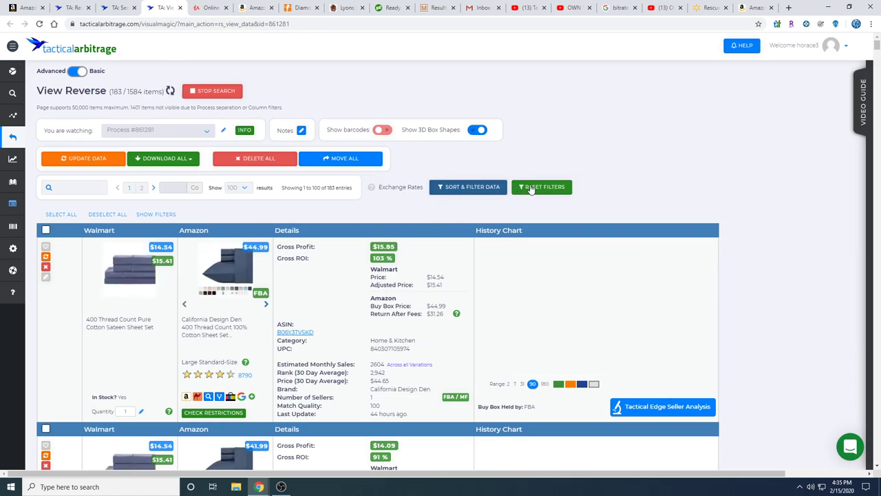
scroll(498, 206, "down", 1)
scroll(498, 207, "down", 8)
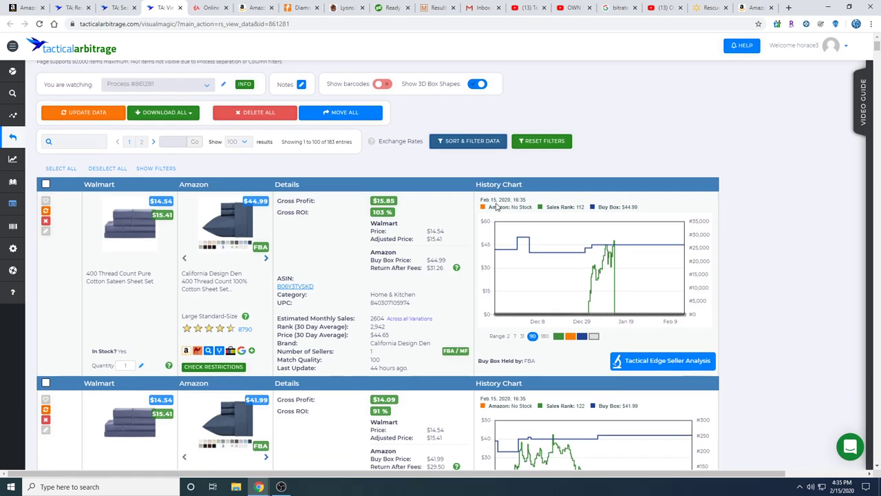
Examine the filtered non-eBay matches for their source stores, prices, gross profit, ROI and sales history.
scroll(494, 208, "down", 6)
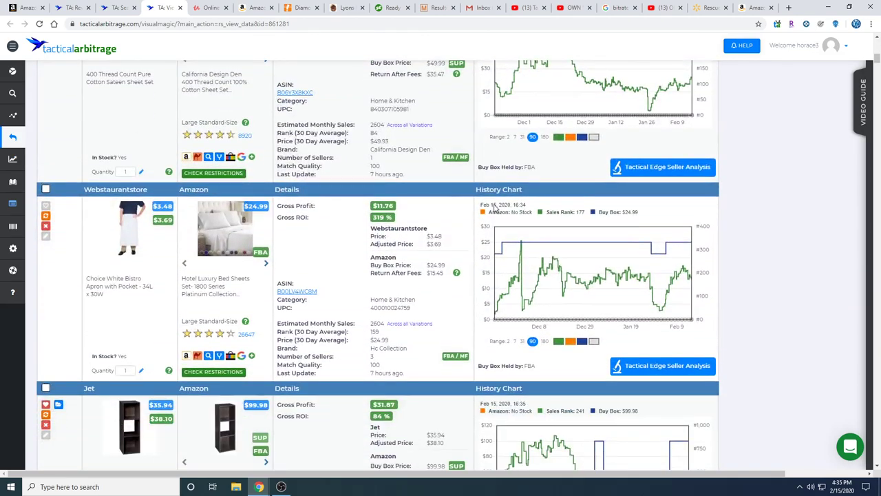
scroll(494, 204, "down", 5)
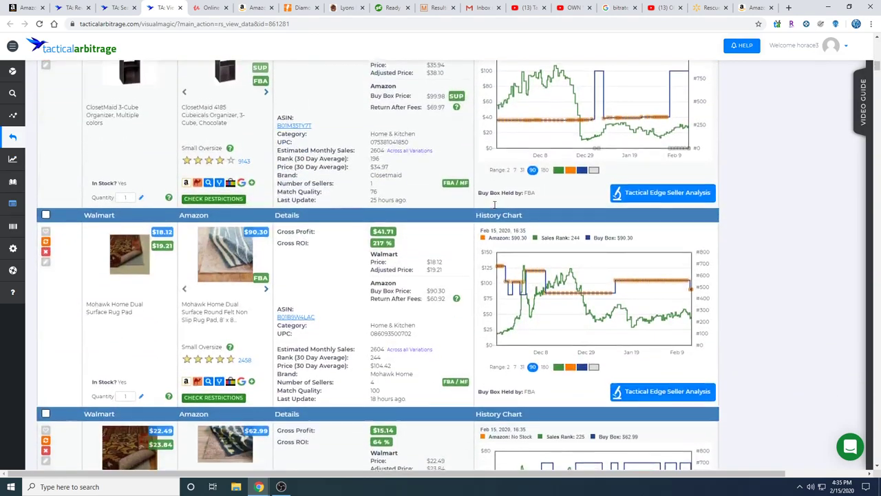
scroll(494, 208, "down", 7)
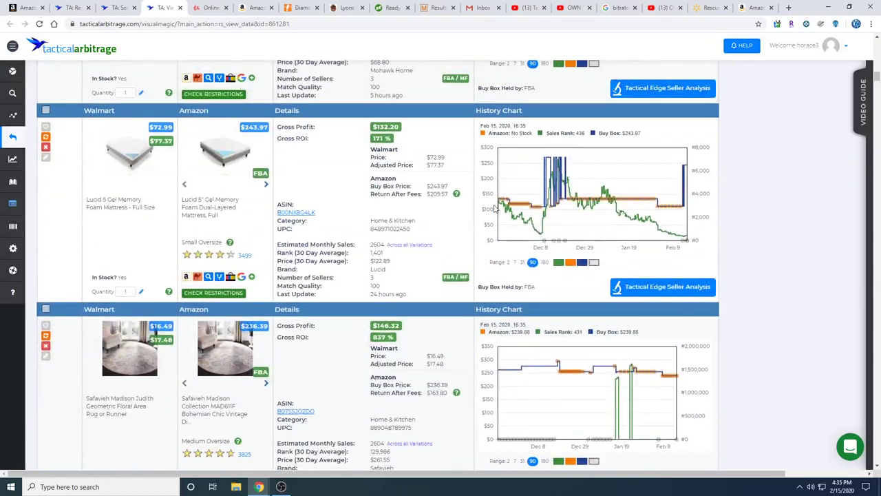
scroll(459, 219, "down", 12)
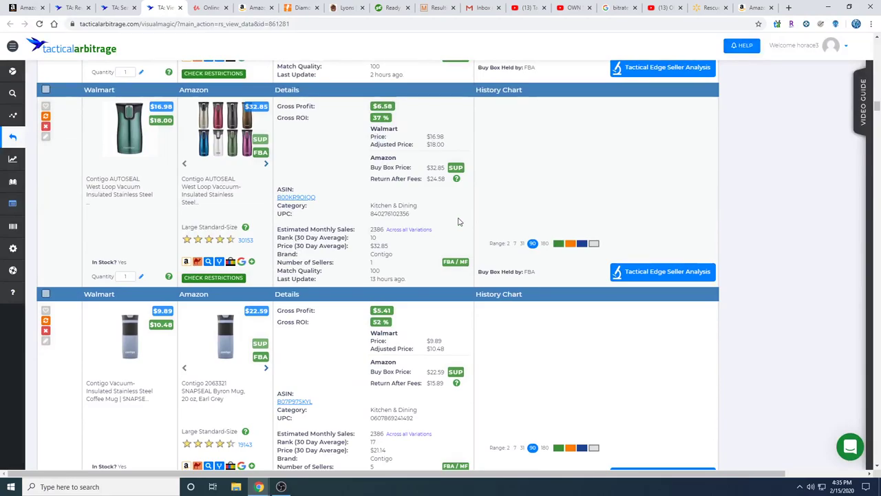
scroll(460, 222, "down", 6)
scroll(459, 221, "up", 3)
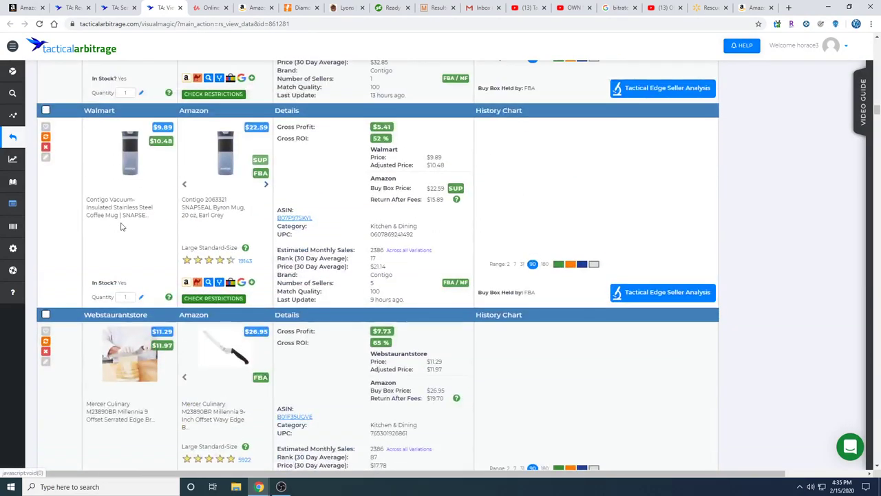
scroll(207, 219, "down", 5)
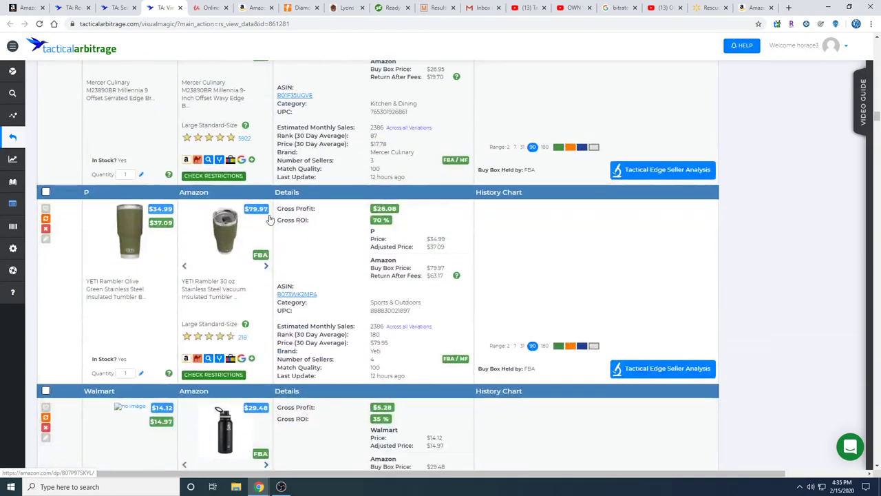
mouse_move(245, 221)
scroll(232, 247, "down", 4)
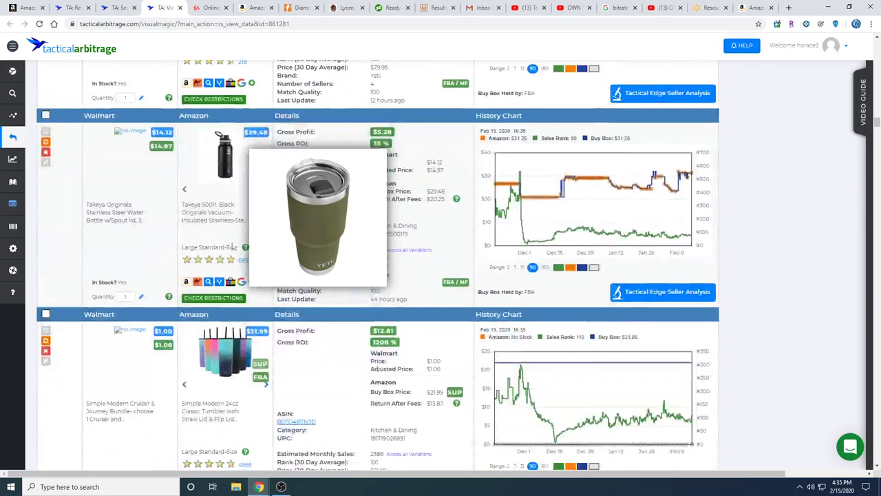
Check the Walmart page of the Bialetti 12 Cup Moka Express match for its price and sizes, and return to the results.
scroll(405, 254, "down", 5)
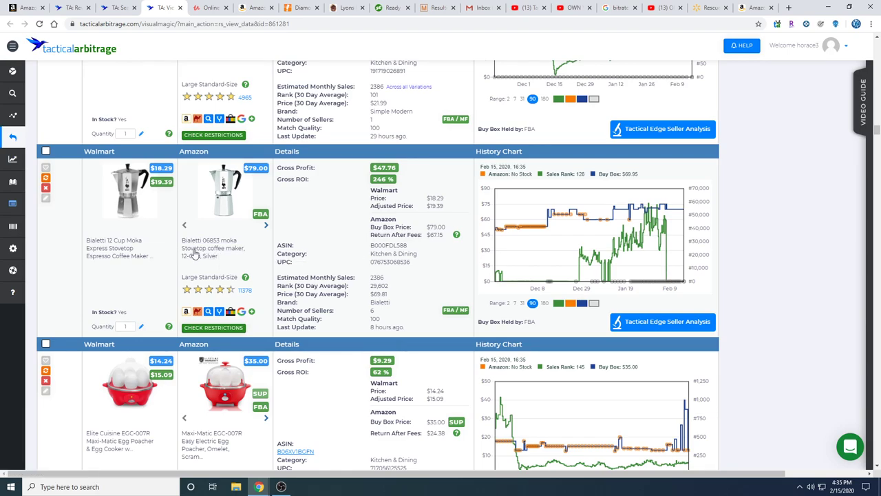
left_click(122, 254)
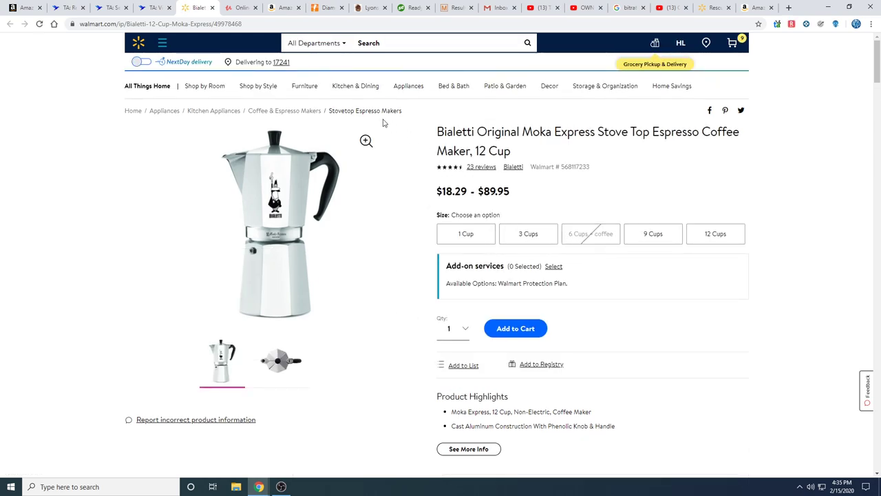
left_click(160, 8)
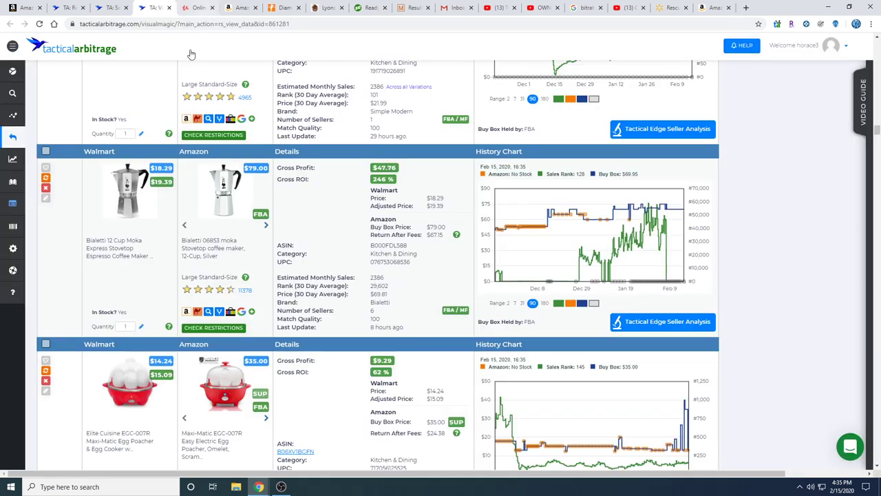
Review the Maxi-Matic EGC-007R egg poacher match and check it for Amazon sale restrictions.
scroll(194, 208, "down", 3)
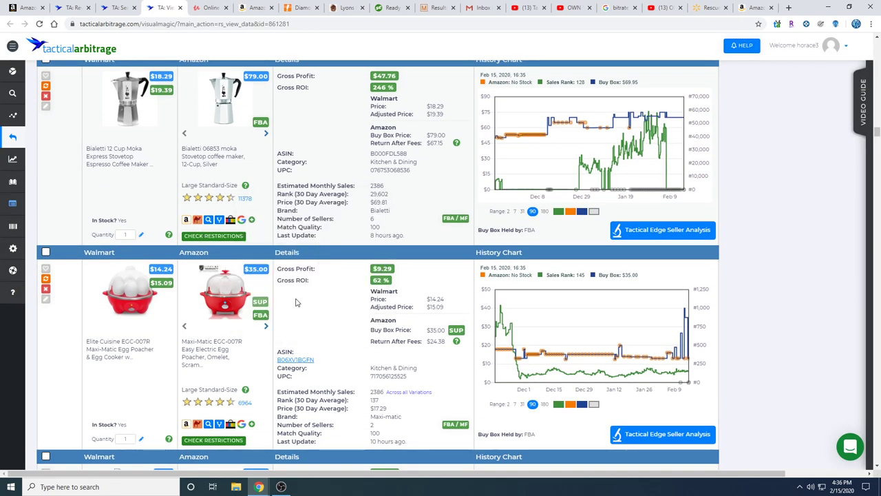
mouse_move(231, 295)
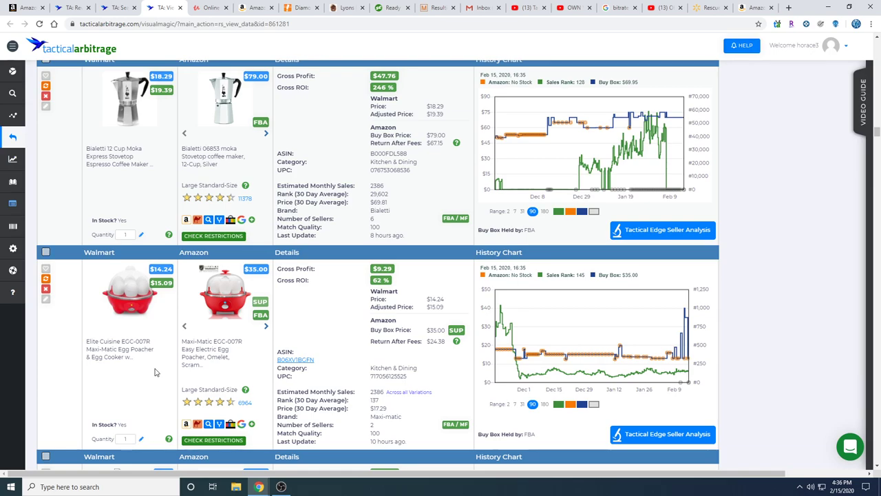
scroll(154, 383, "down", 1)
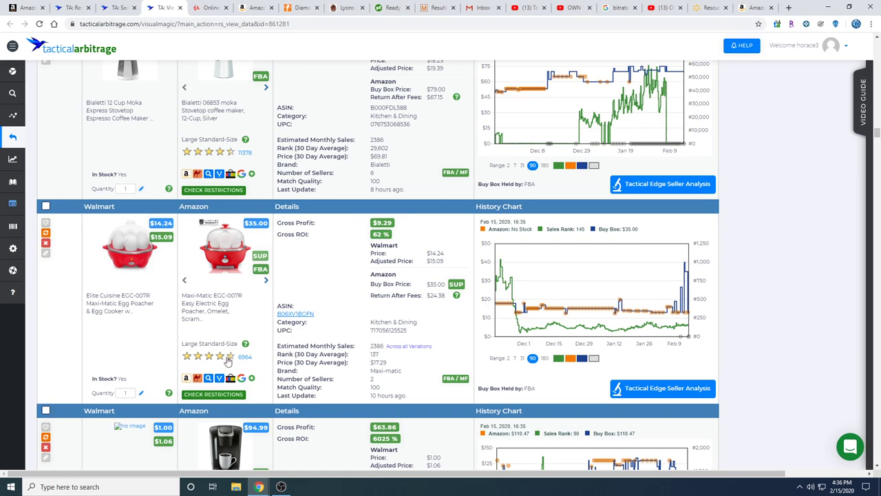
left_click(221, 394)
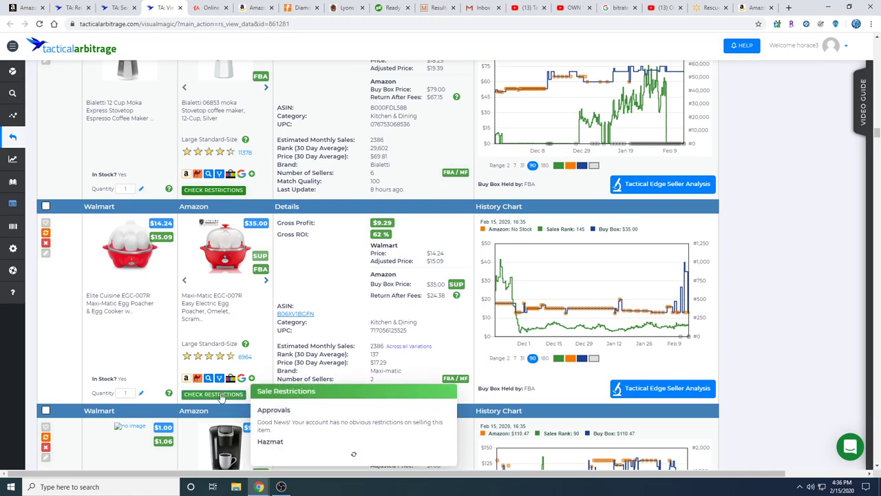
scroll(256, 367, "down", 1)
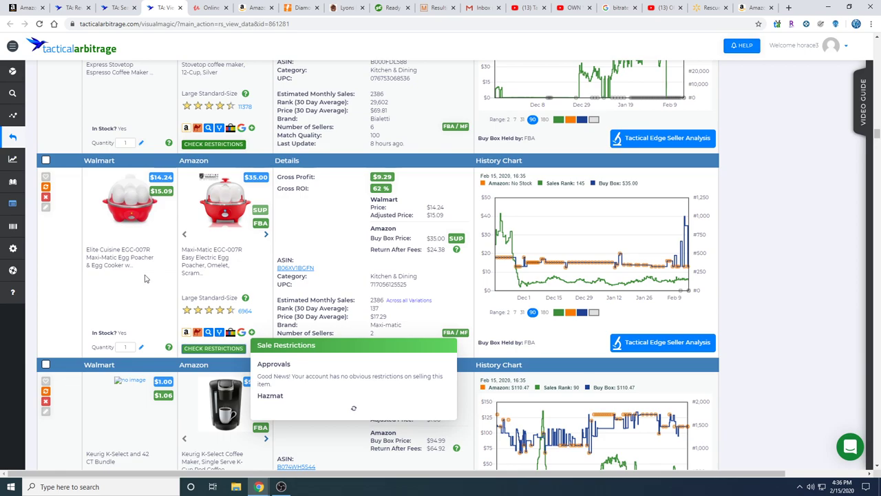
left_click(141, 242)
Open the Walmart product page of the Elite Cuisine EGC-007R egg cooker.
mouse_move(147, 198)
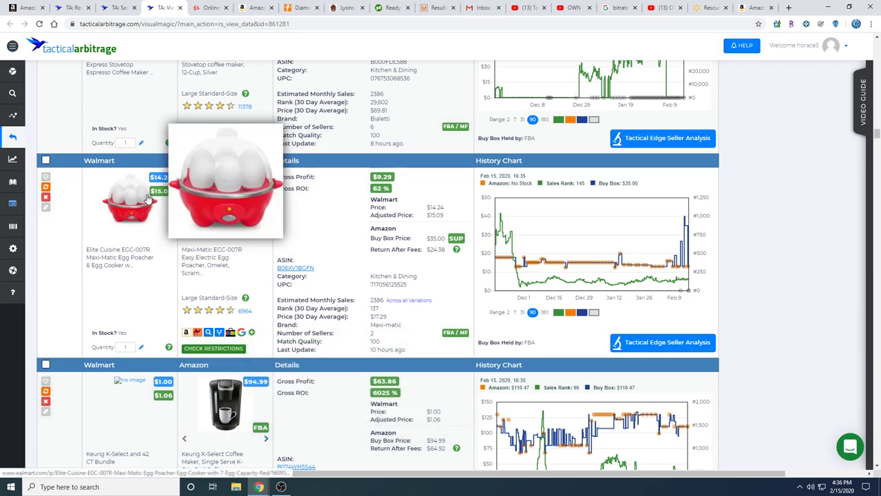
left_click(135, 205)
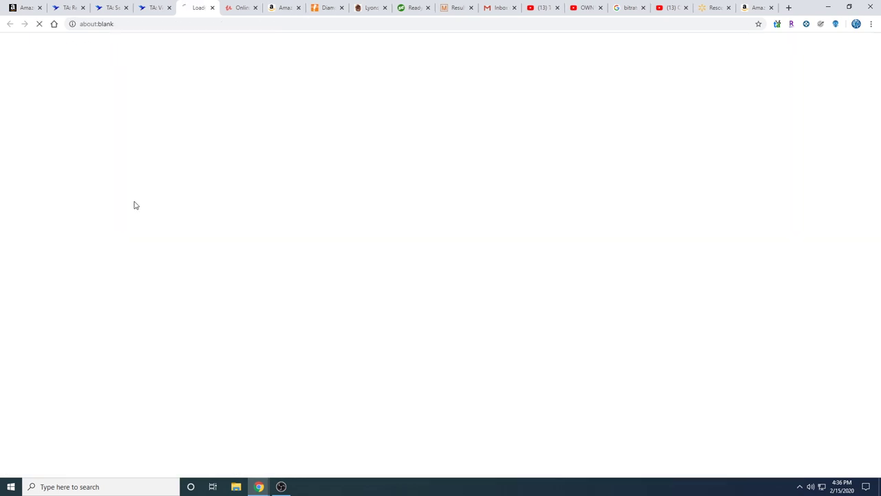